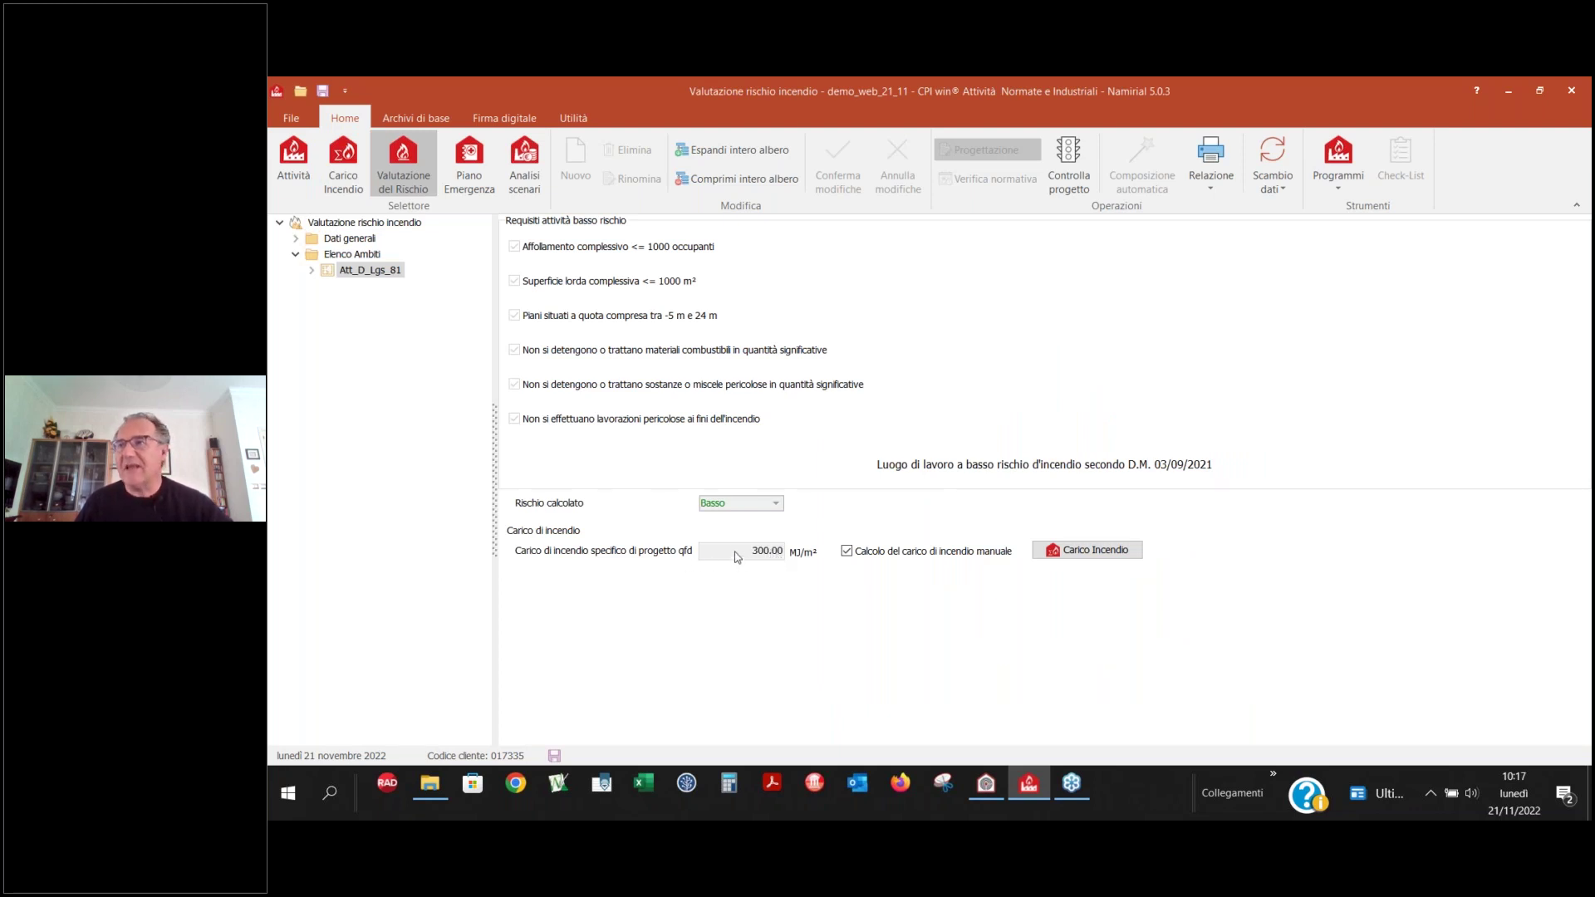
- Fill in the Velocità di combustione questionnaire of Att_D_Lgs_81 with Sì for question 1 and No for questions 2, 3 and 8, and confirm
{"action": "left_click", "coordinate": [311, 270]}
{"action": "left_click", "coordinate": [328, 286]}
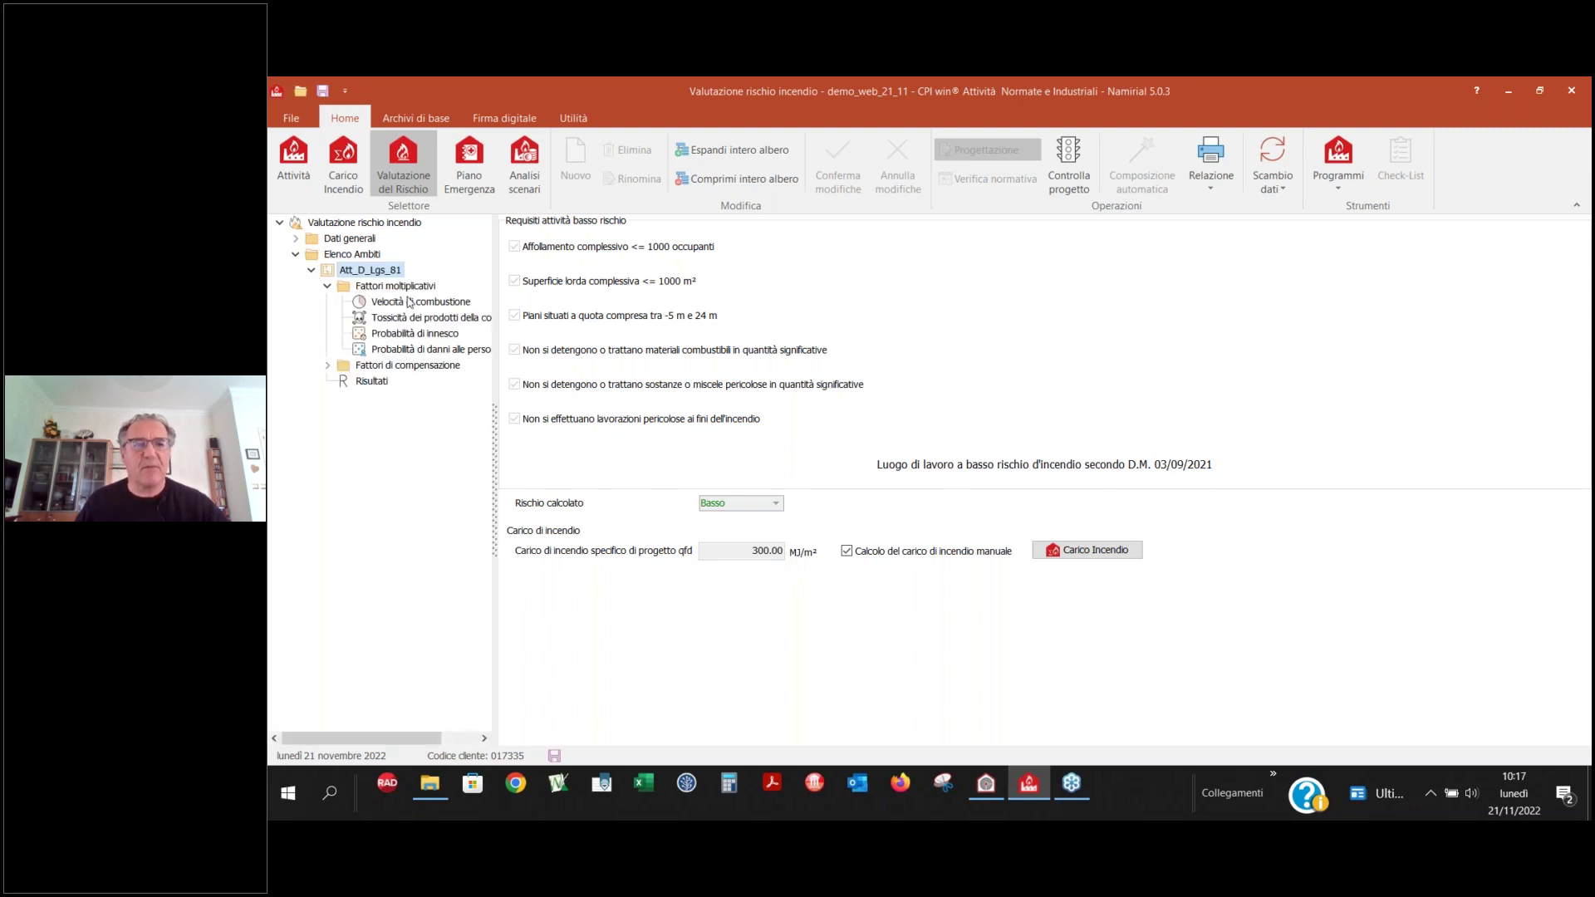
{"action": "left_click", "coordinate": [409, 304]}
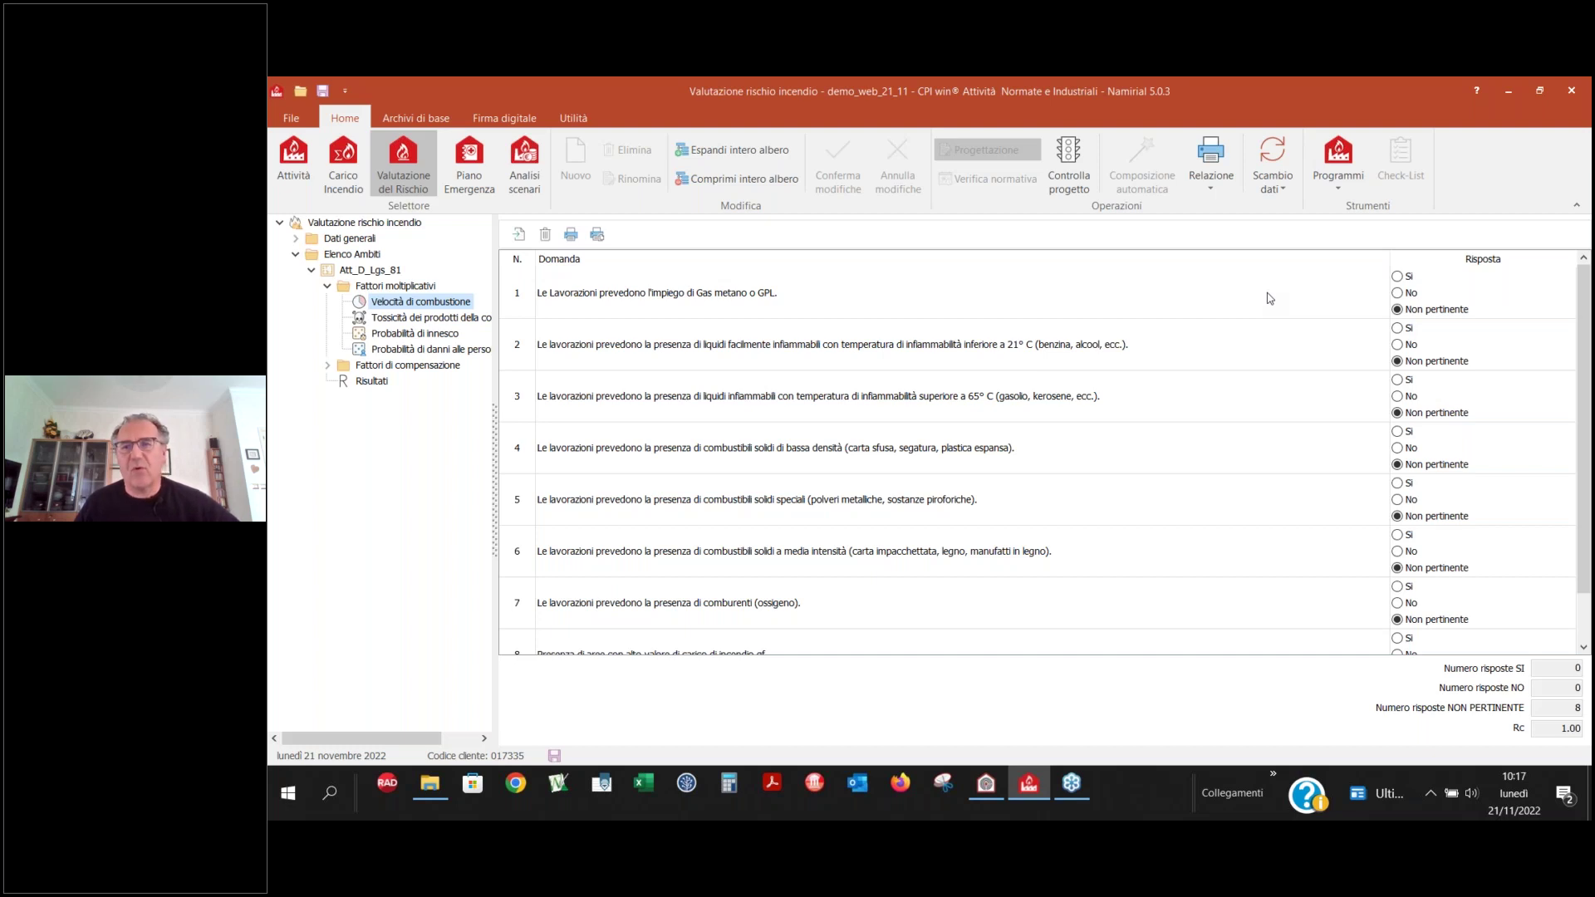
{"action": "left_click", "coordinate": [1397, 276]}
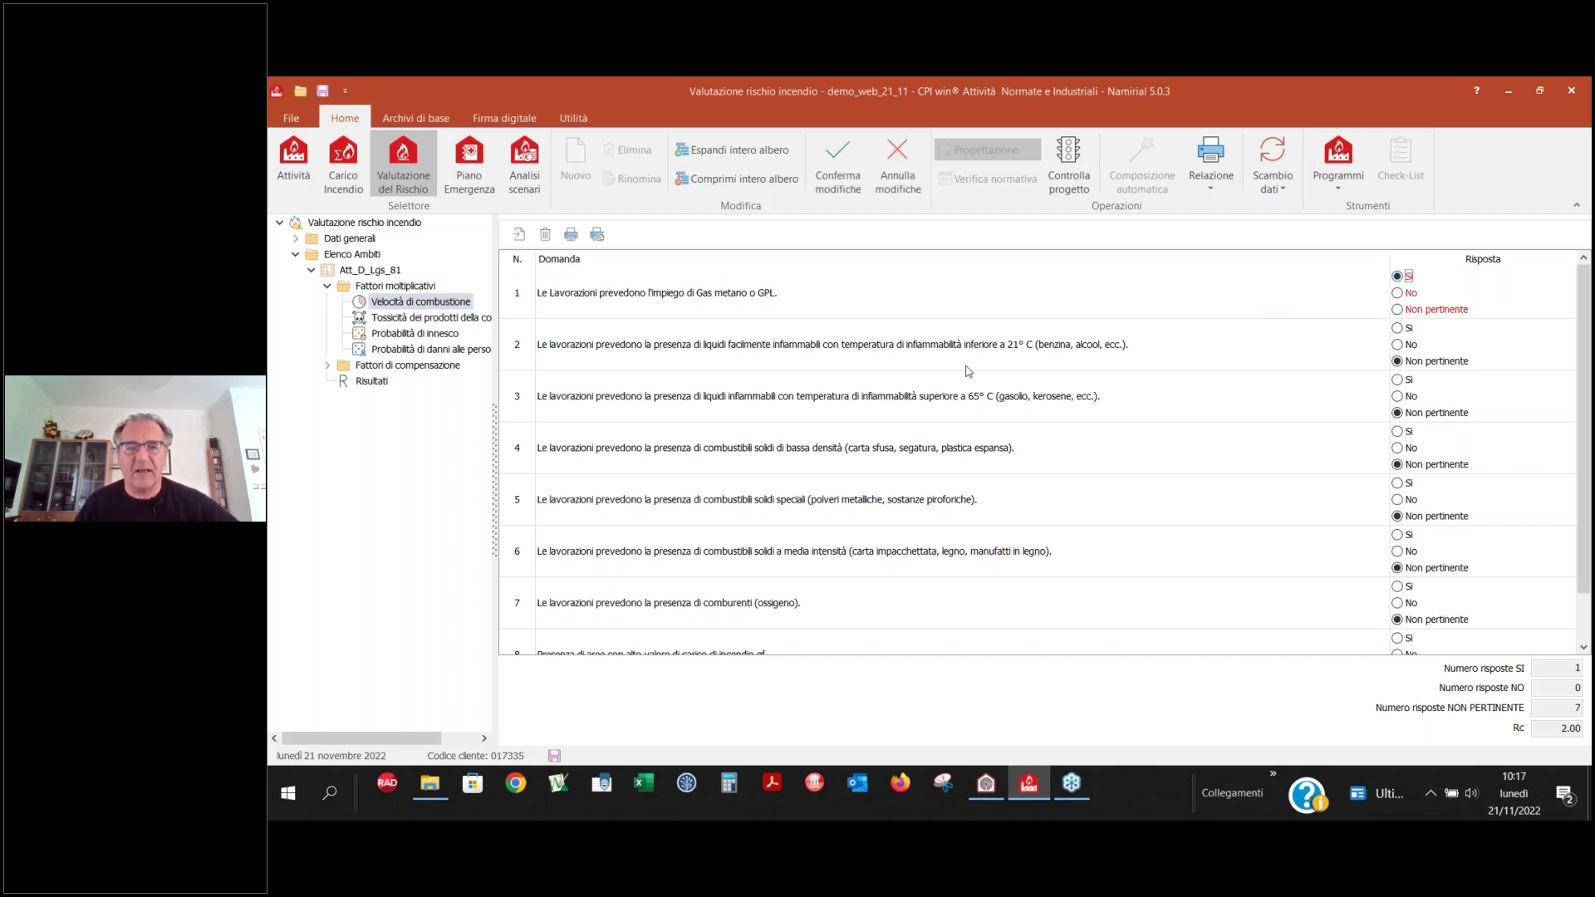
{"action": "left_click", "coordinate": [1424, 397]}
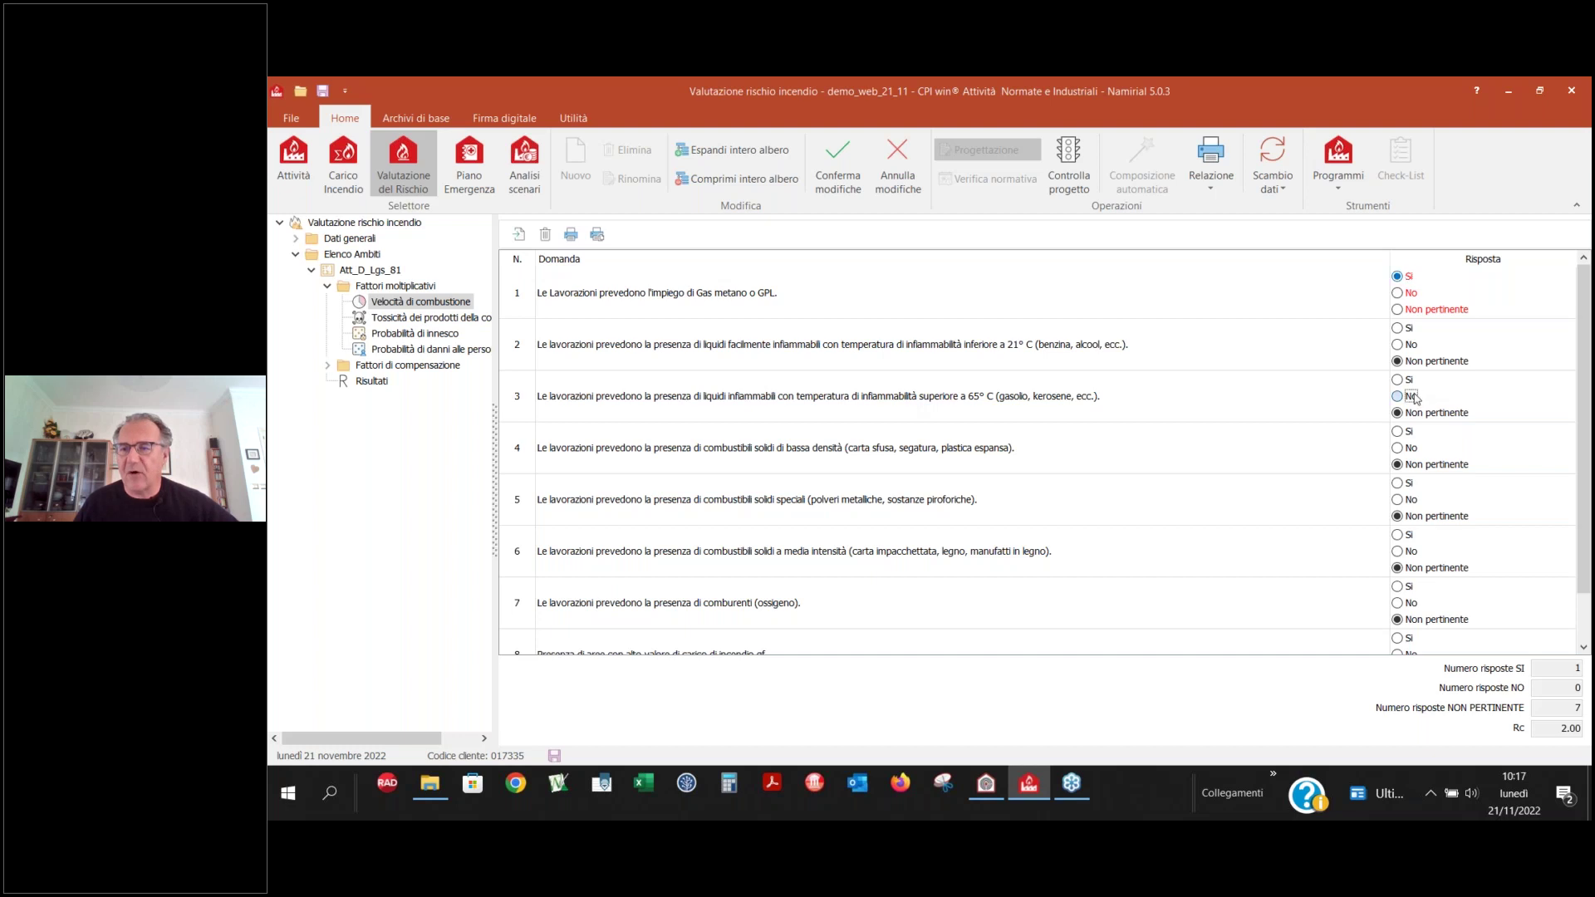
{"action": "left_click", "coordinate": [1418, 347]}
{"action": "left_click", "coordinate": [763, 547]}
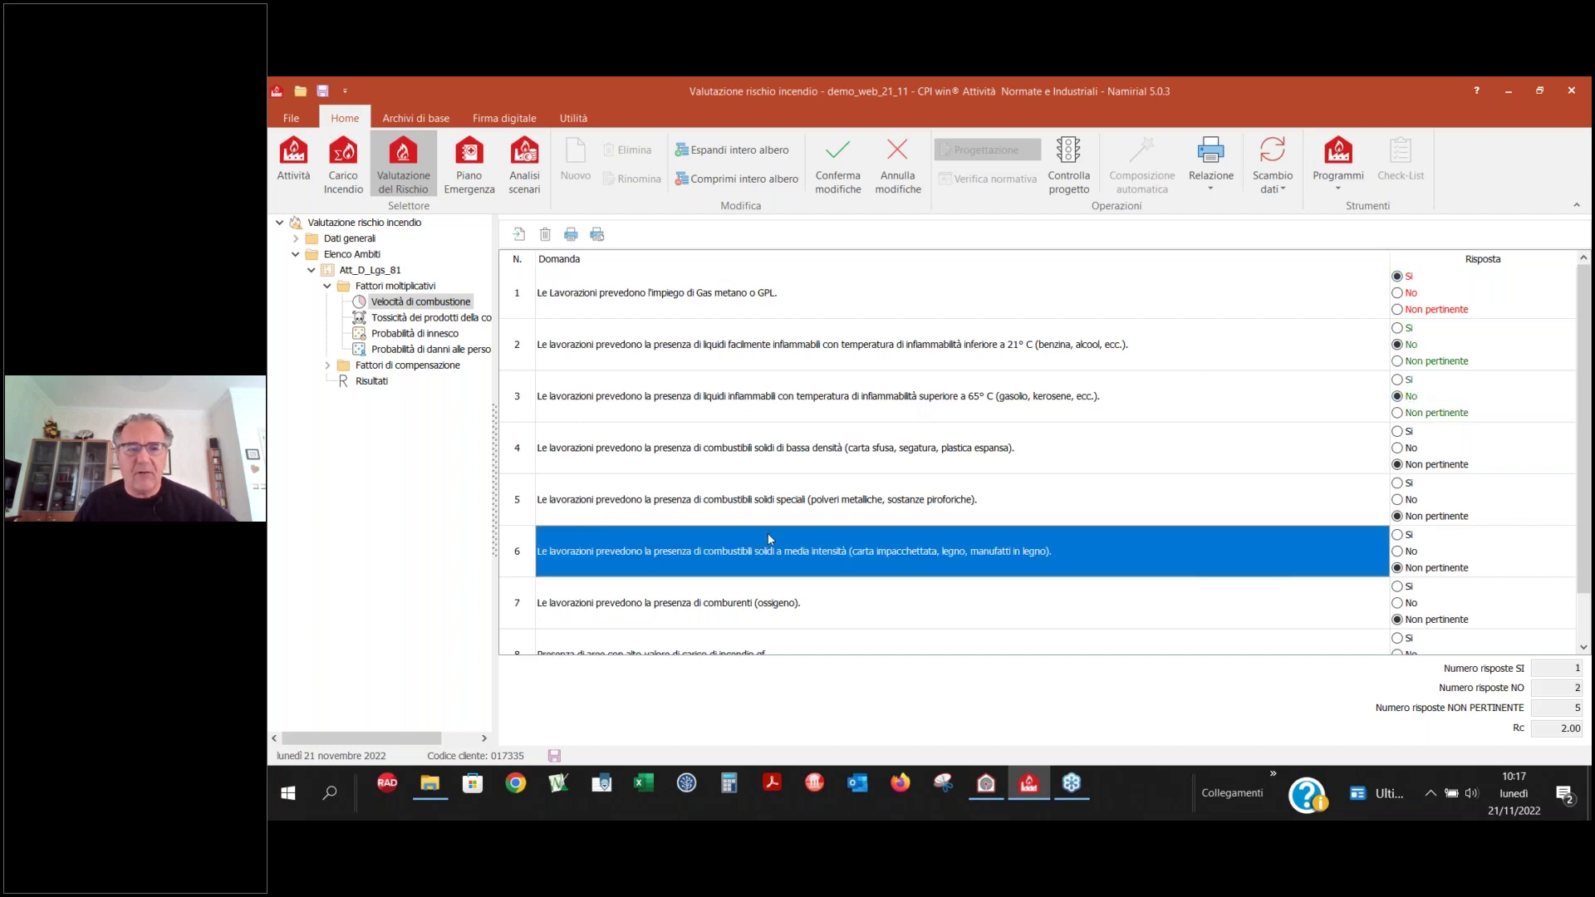
{"action": "scroll", "coordinate": [769, 538], "scroll_direction": "down", "scroll_amount": 1}
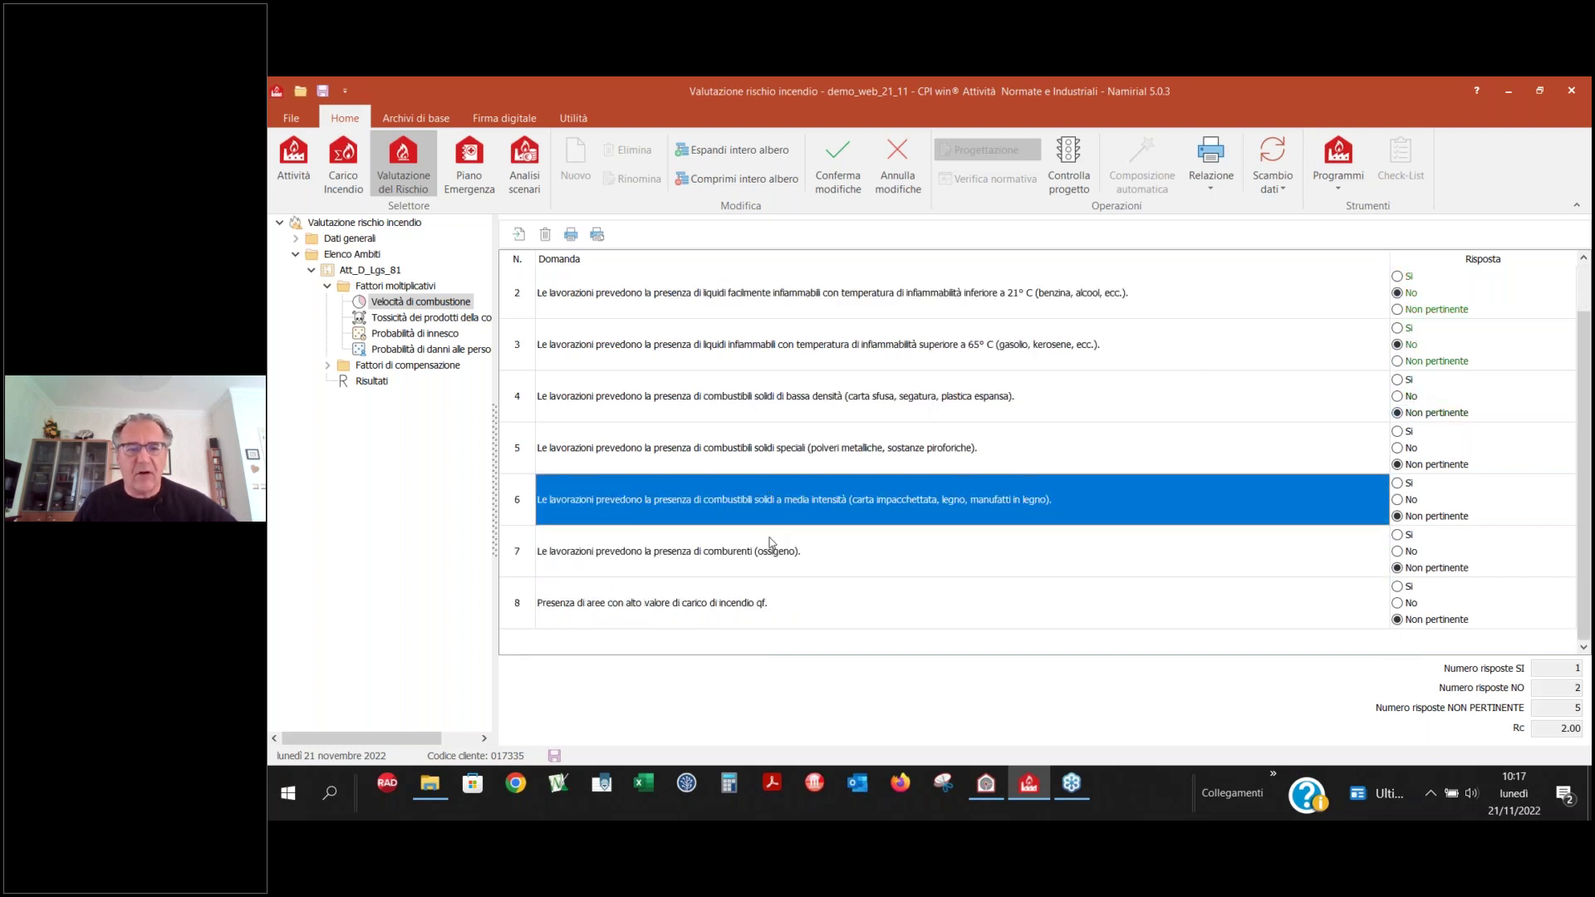
{"action": "left_click", "coordinate": [701, 611]}
{"action": "left_click", "coordinate": [1397, 604]}
{"action": "left_click", "coordinate": [839, 167]}
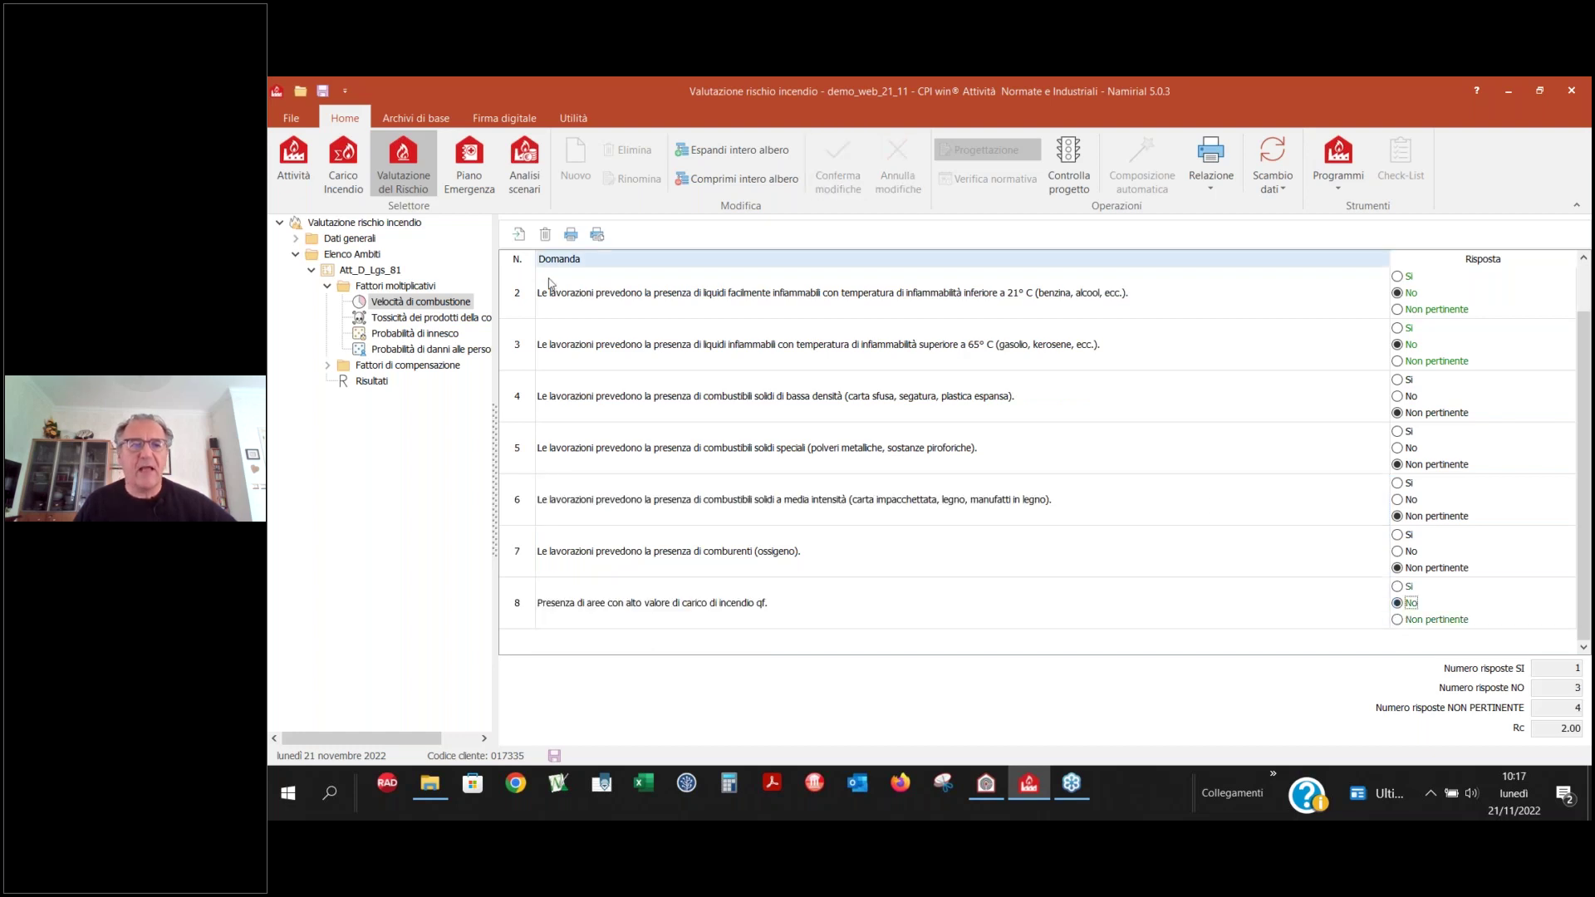
- Answer Sì to question 3 on dense smoke in the combustion product toxicity questionnaire and confirm the change
{"action": "left_click", "coordinate": [448, 320]}
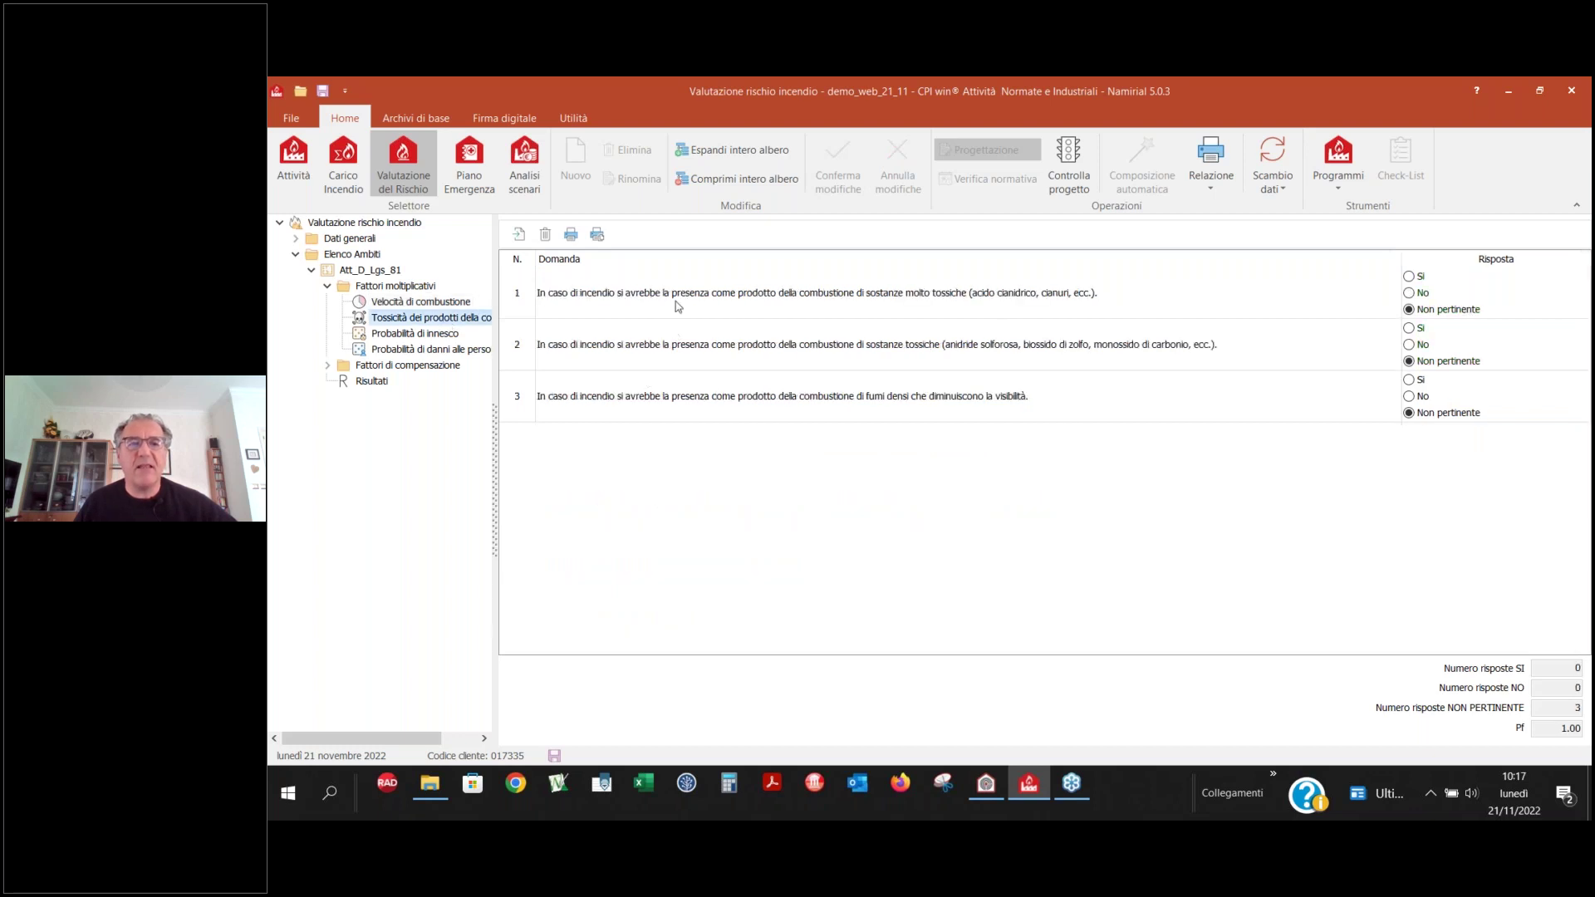
{"action": "left_click", "coordinate": [1409, 380]}
{"action": "left_click", "coordinate": [837, 162]}
- In the multiplicative factor Probabilità di innesco, answer Sì to question 1 and No to question 10 on open flames, and confirm
{"action": "left_click", "coordinate": [414, 333]}
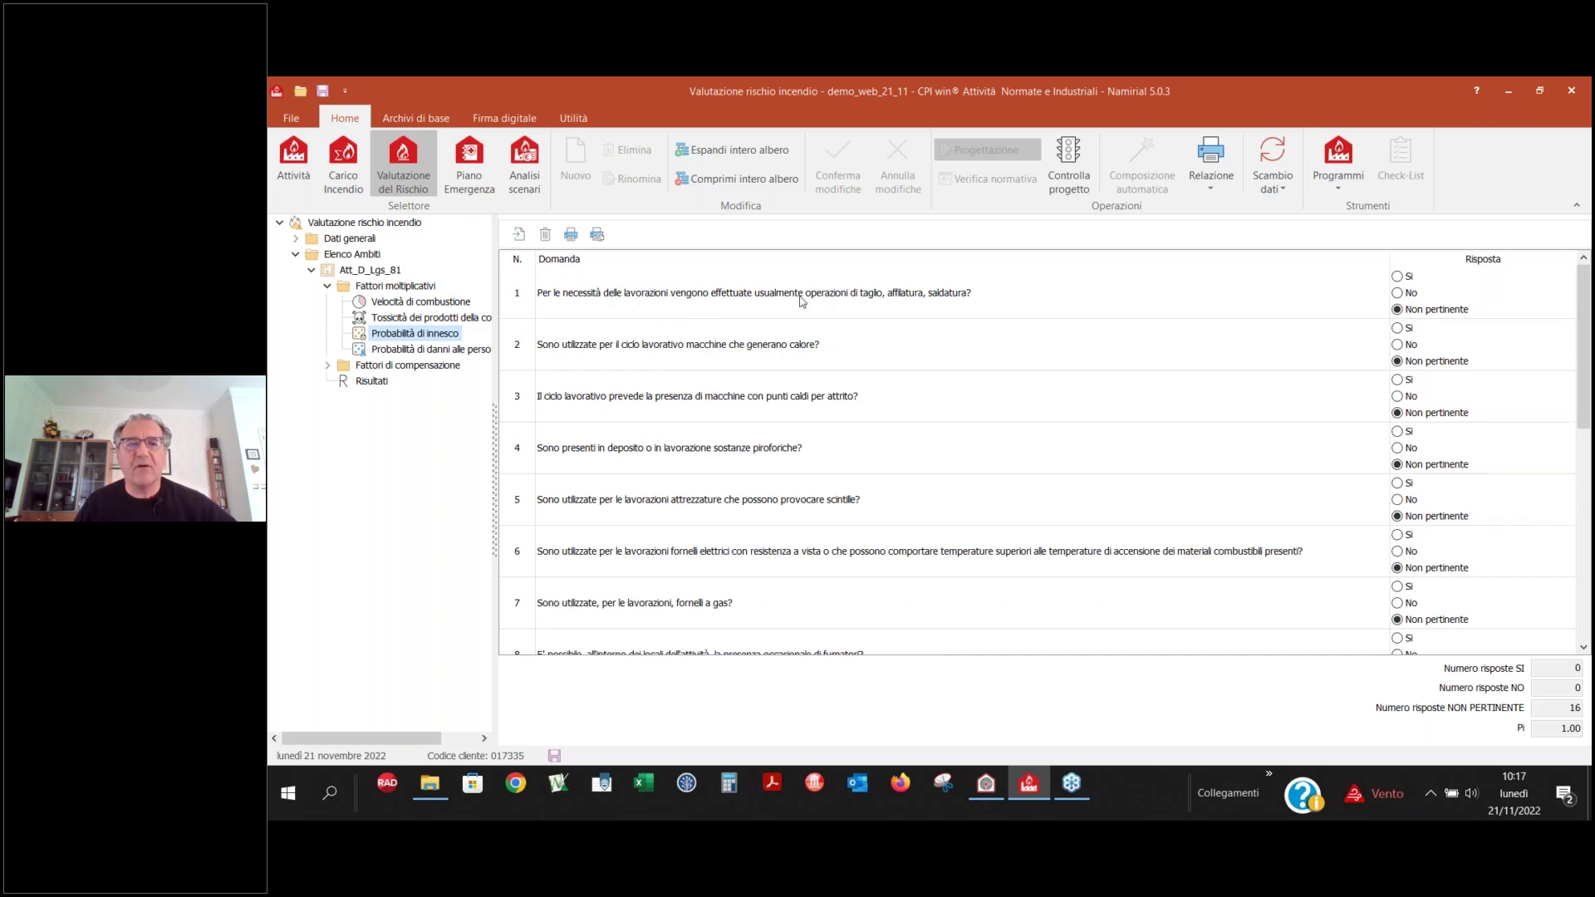
{"action": "left_click", "coordinate": [1397, 276]}
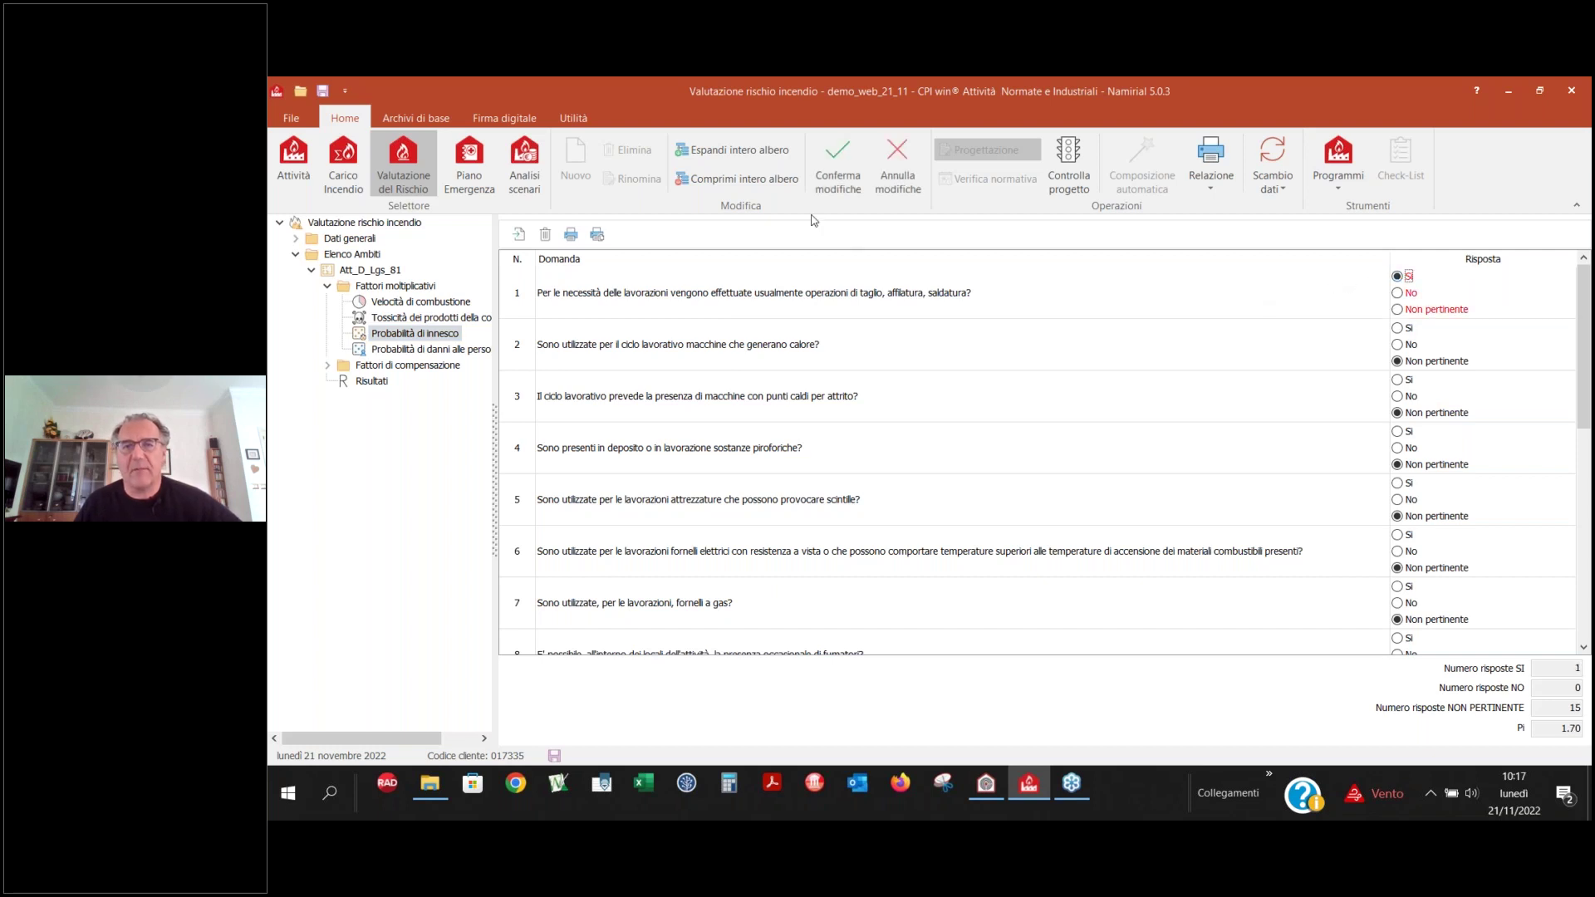
{"action": "left_click", "coordinate": [830, 165]}
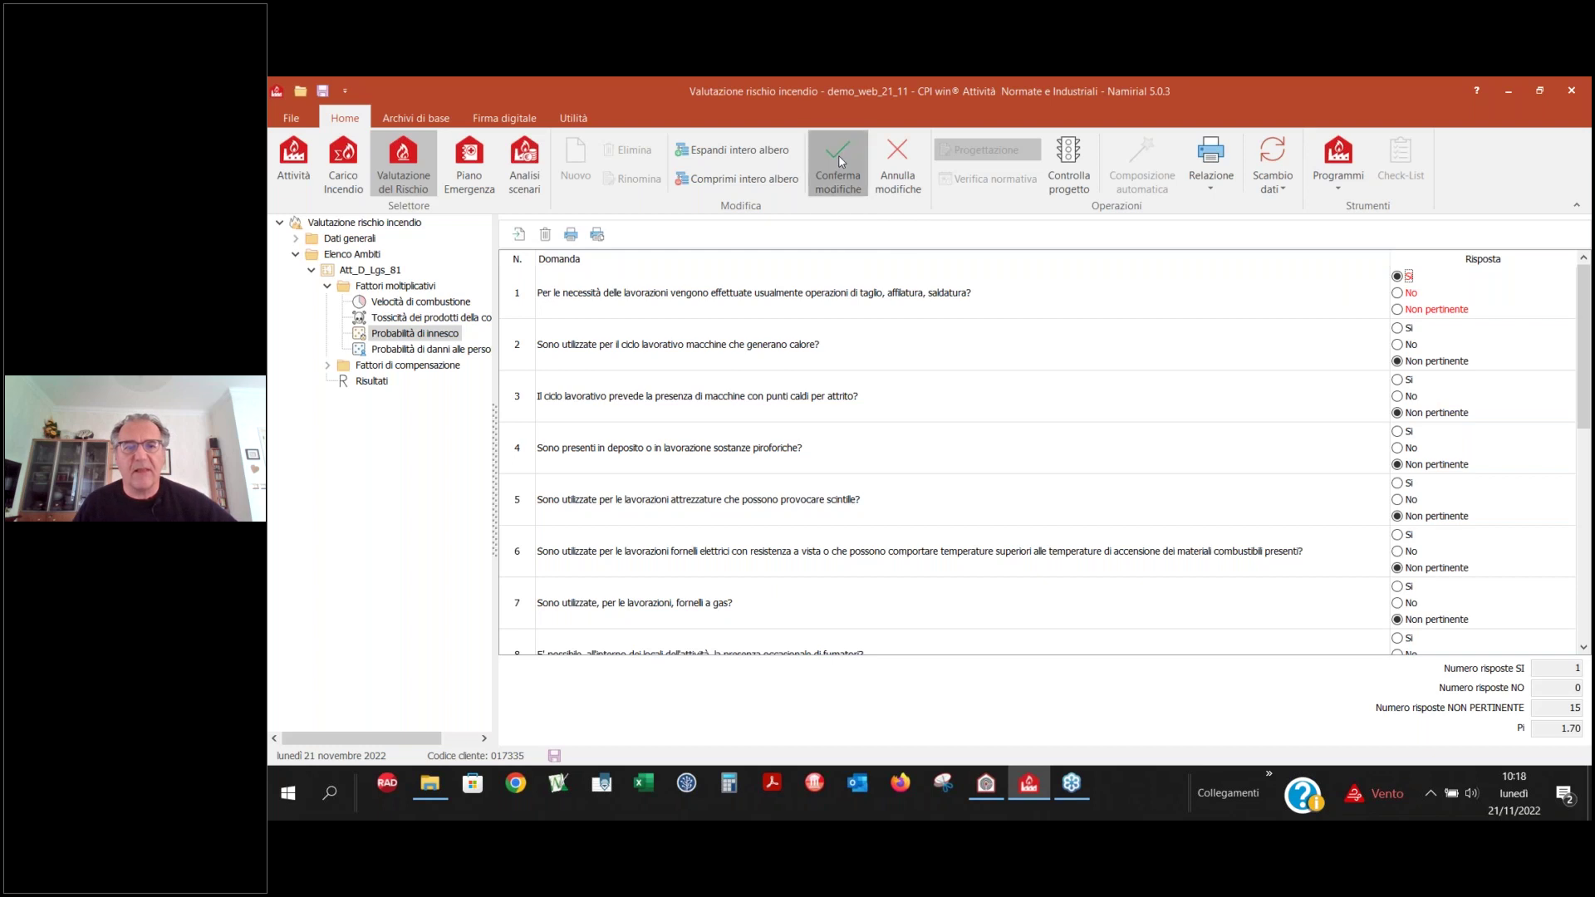
{"action": "scroll", "coordinate": [797, 315], "scroll_direction": "down", "scroll_amount": 2}
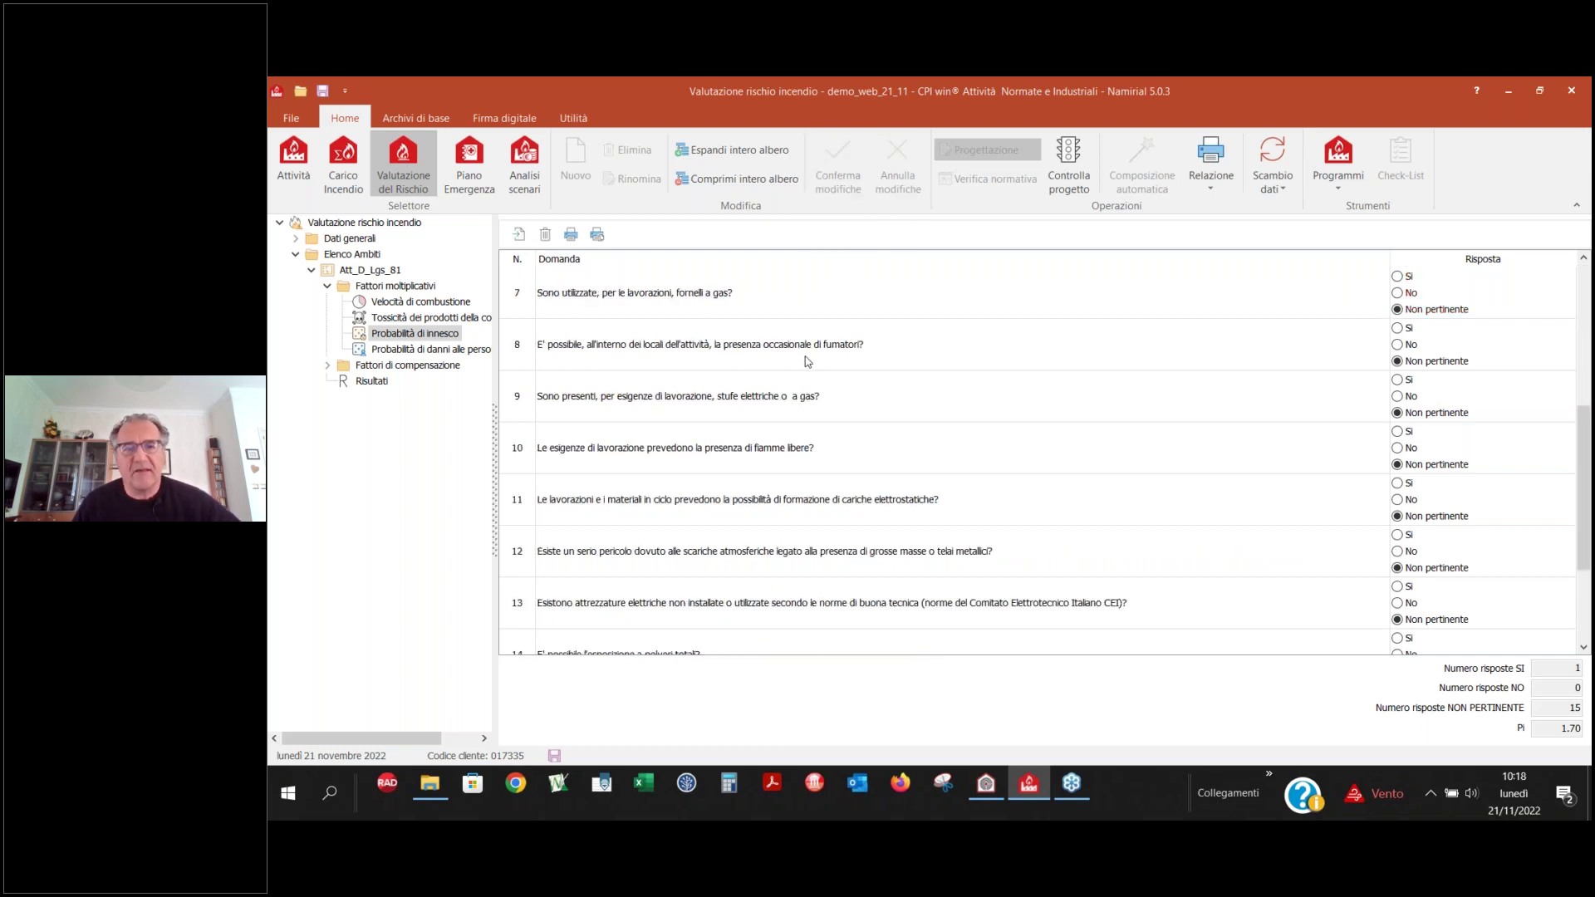
{"action": "left_click", "coordinate": [738, 433]}
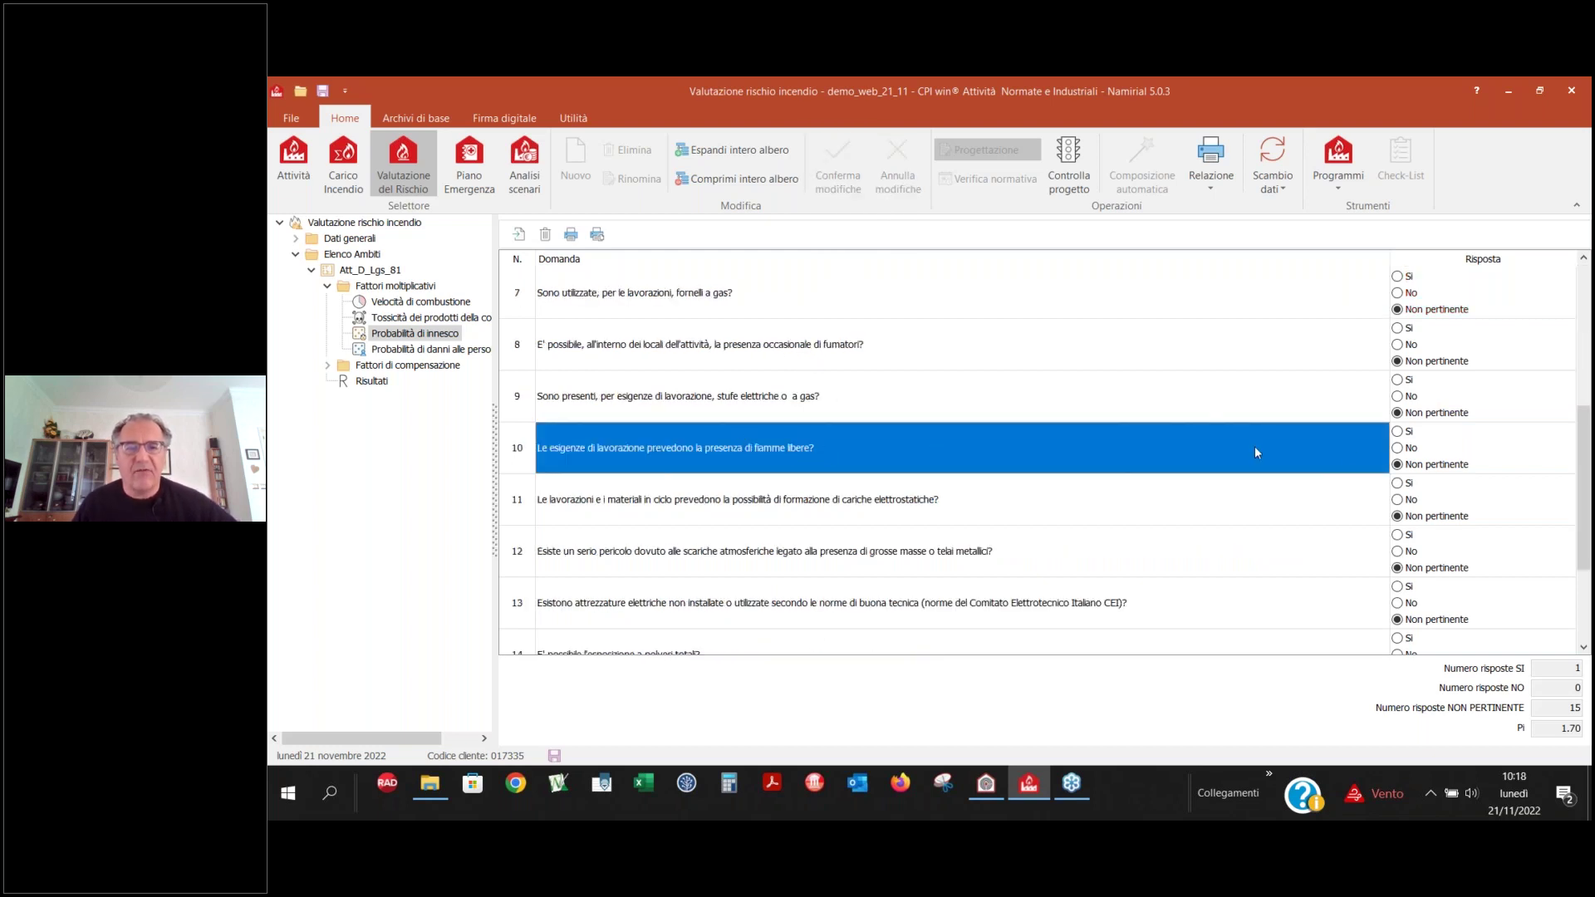
{"action": "left_click", "coordinate": [1398, 432]}
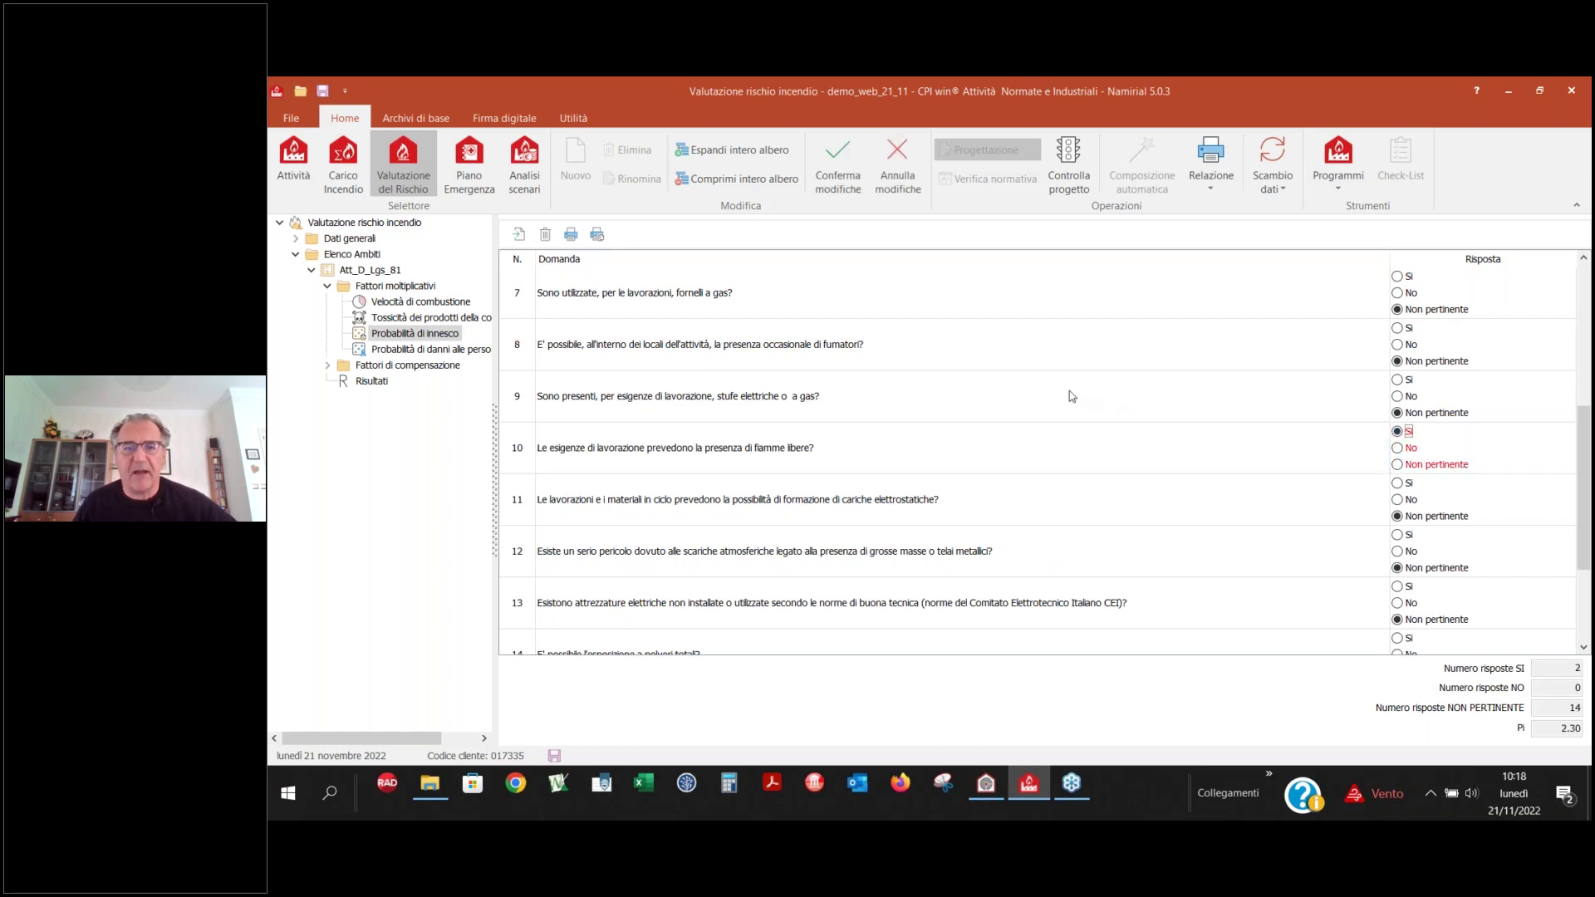
{"action": "left_click", "coordinate": [1398, 450]}
{"action": "left_click", "coordinate": [1028, 515]}
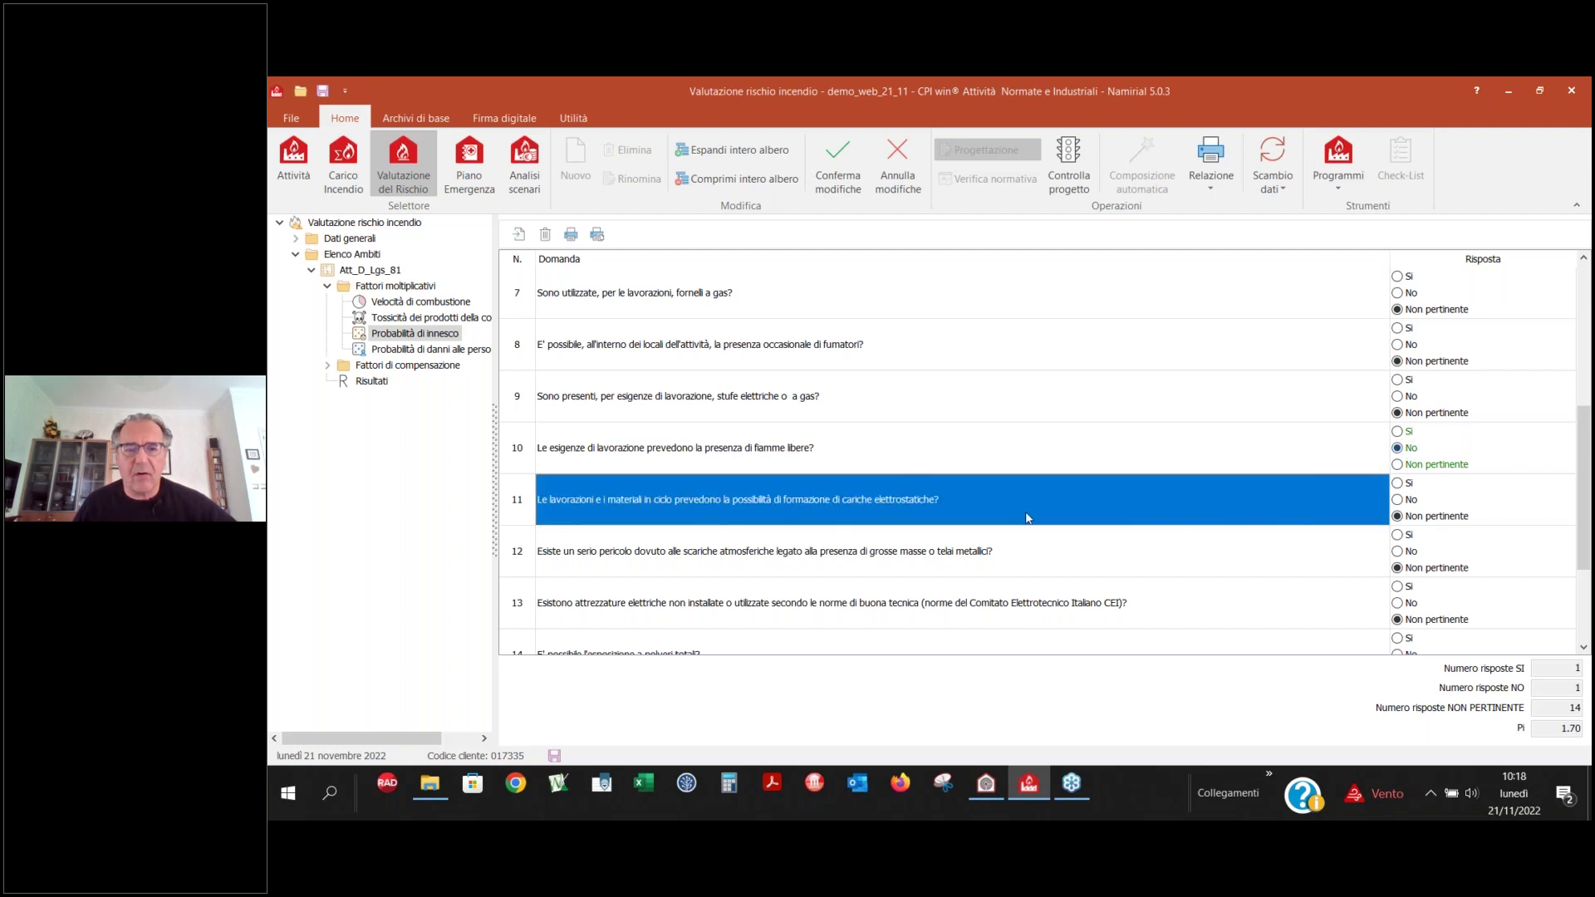
{"action": "scroll", "coordinate": [1028, 515], "scroll_direction": "down", "scroll_amount": 3}
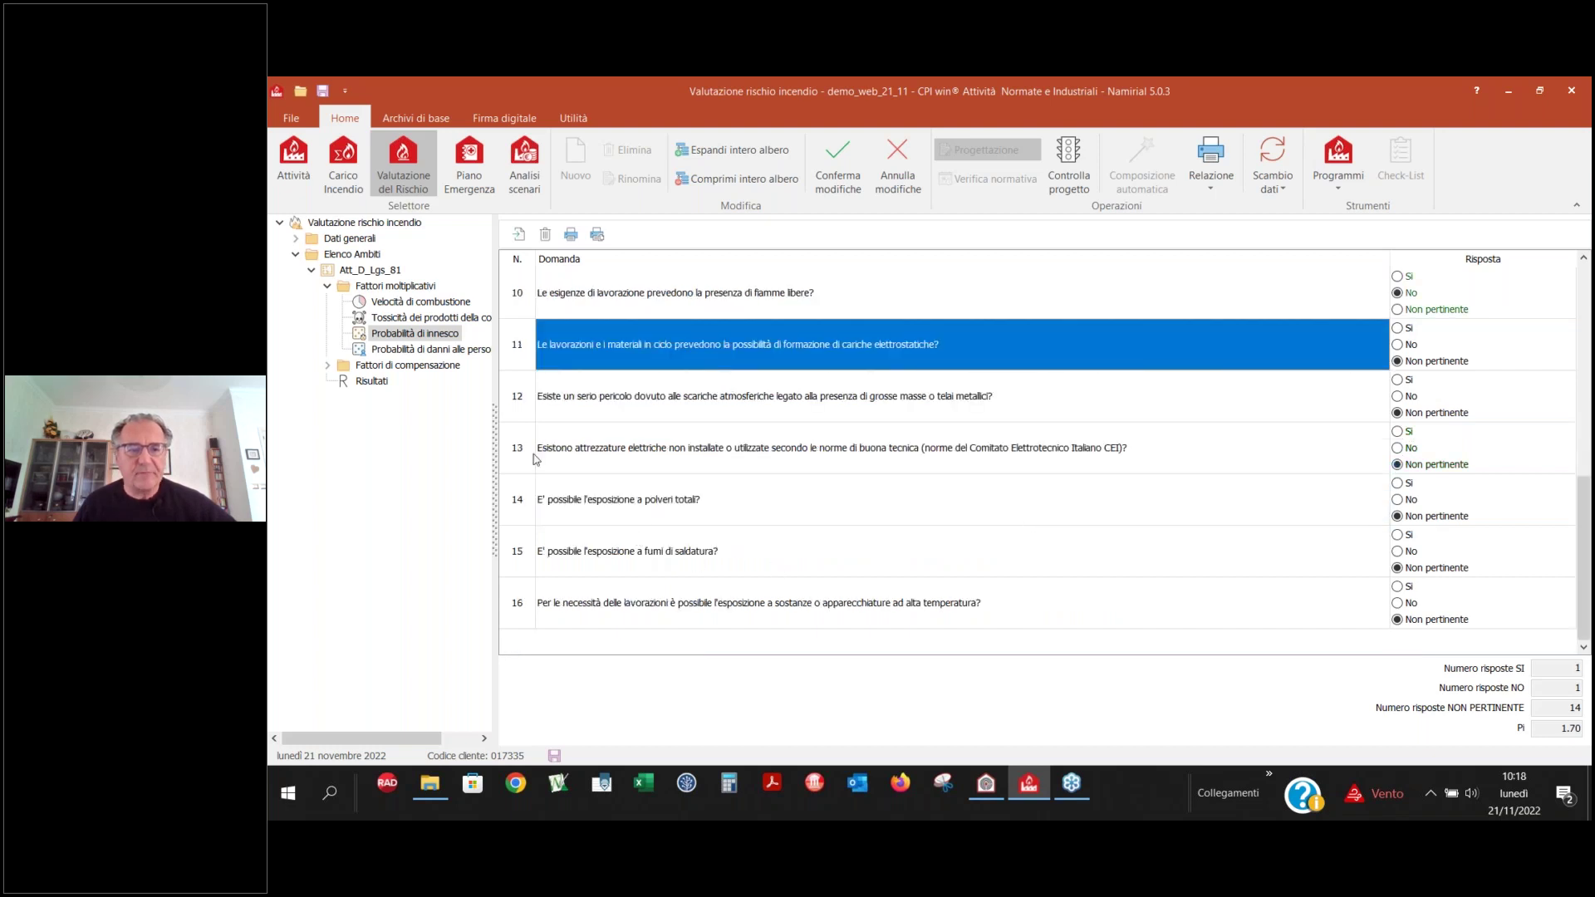
{"action": "left_click", "coordinate": [818, 166]}
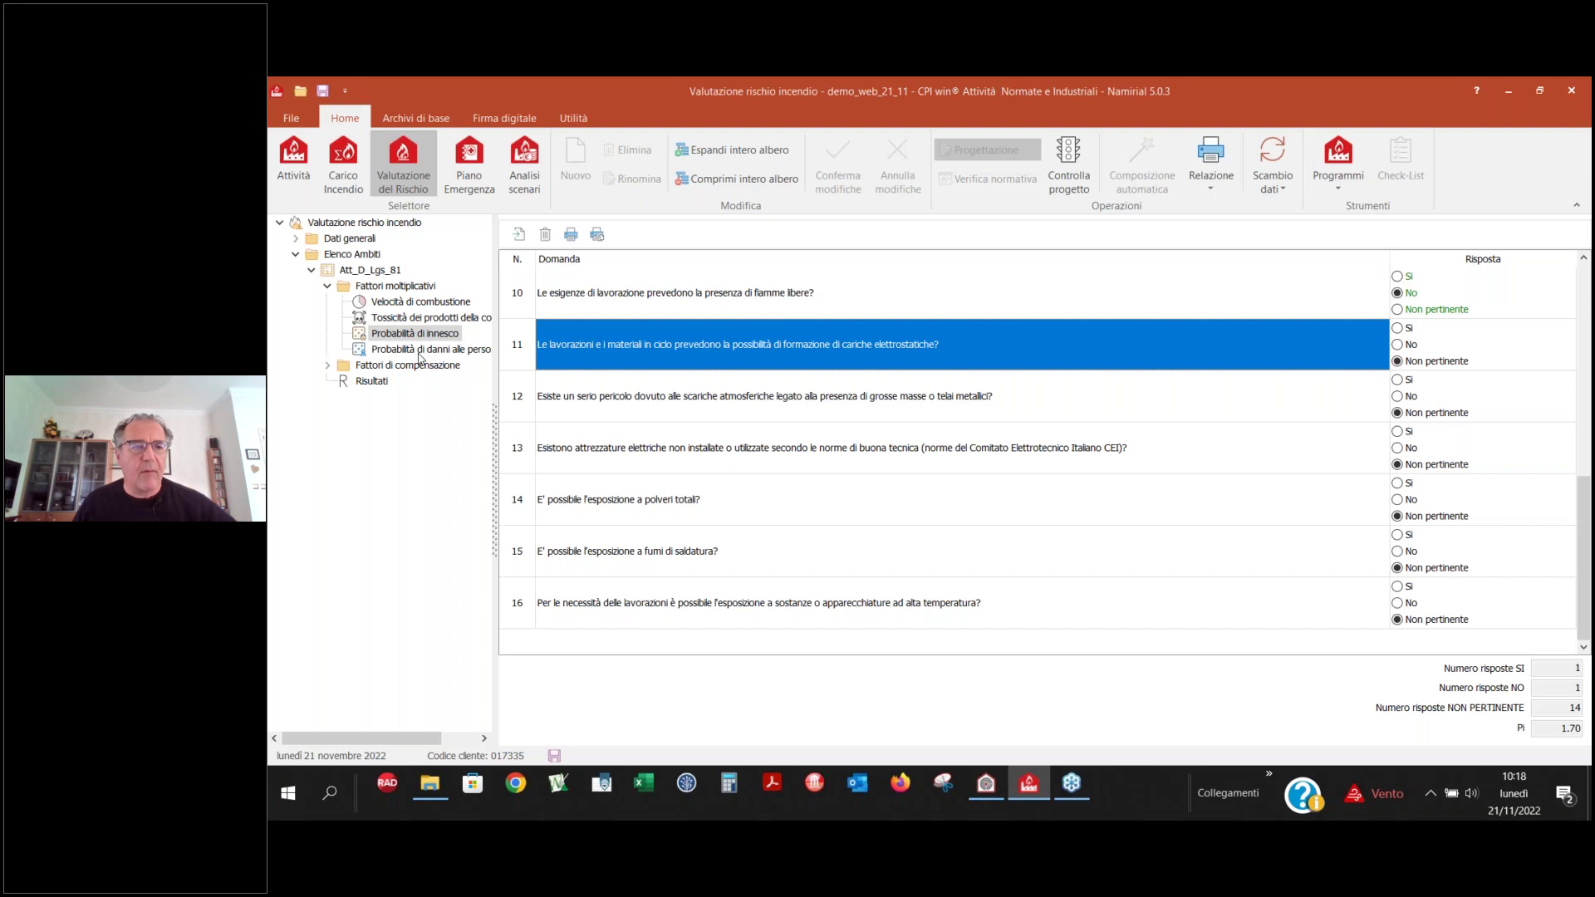
- In the questionnaire on probability of harm to people, answer Sì to questions 8 and 17 and No to question 14, and confirm
{"action": "left_click", "coordinate": [421, 355]}
{"action": "left_click", "coordinate": [777, 293]}
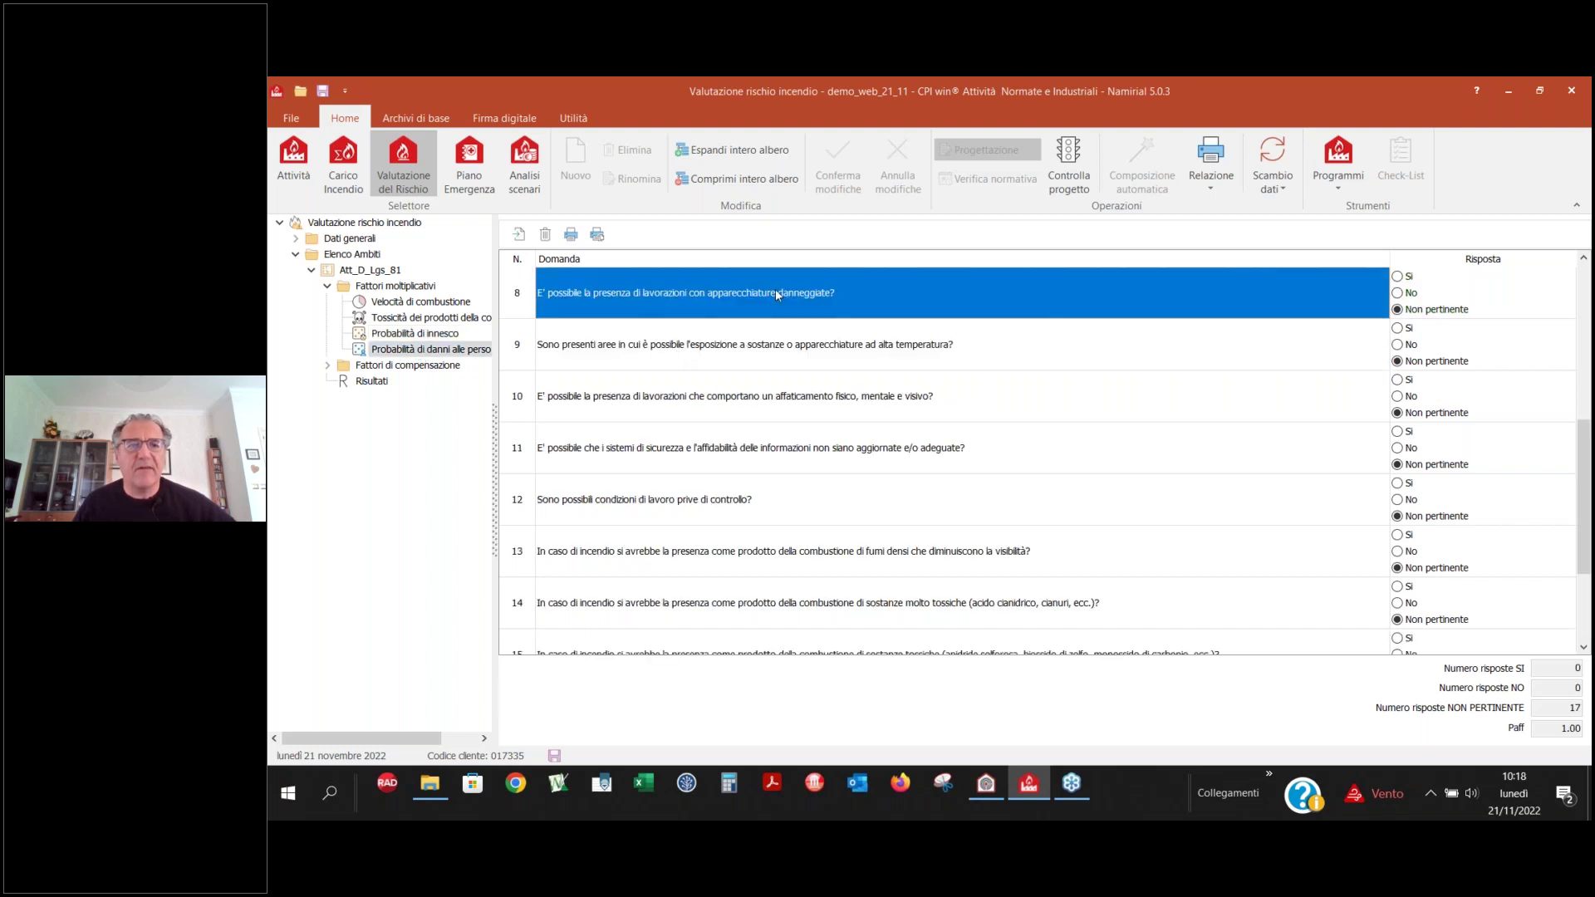
{"action": "left_click", "coordinate": [1399, 278]}
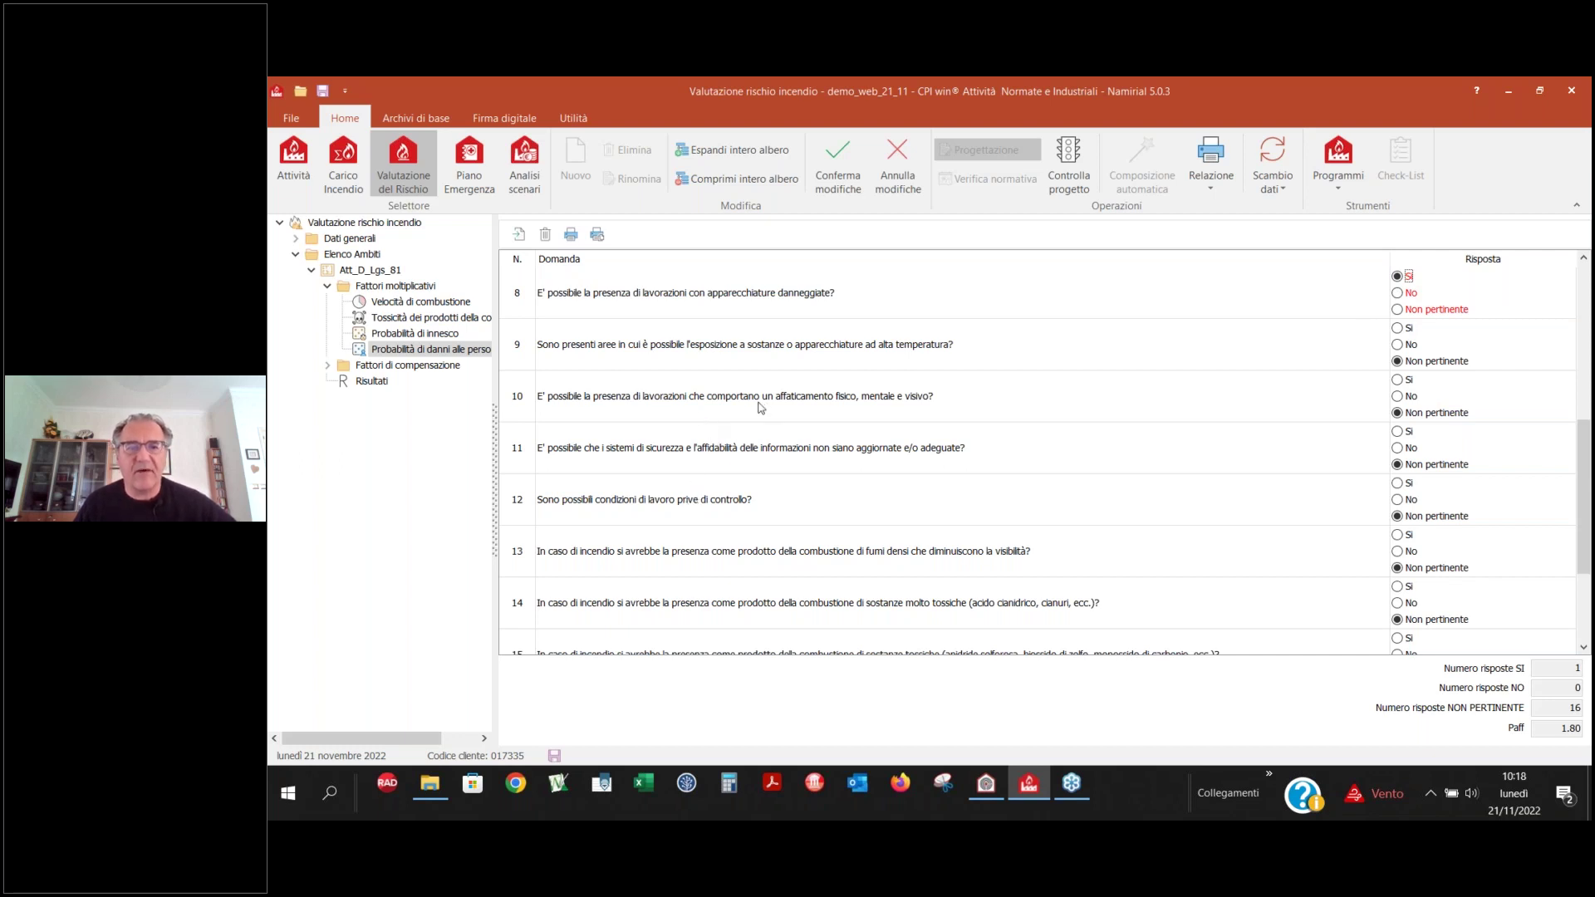
{"action": "scroll", "coordinate": [835, 408], "scroll_direction": "down", "scroll_amount": 3}
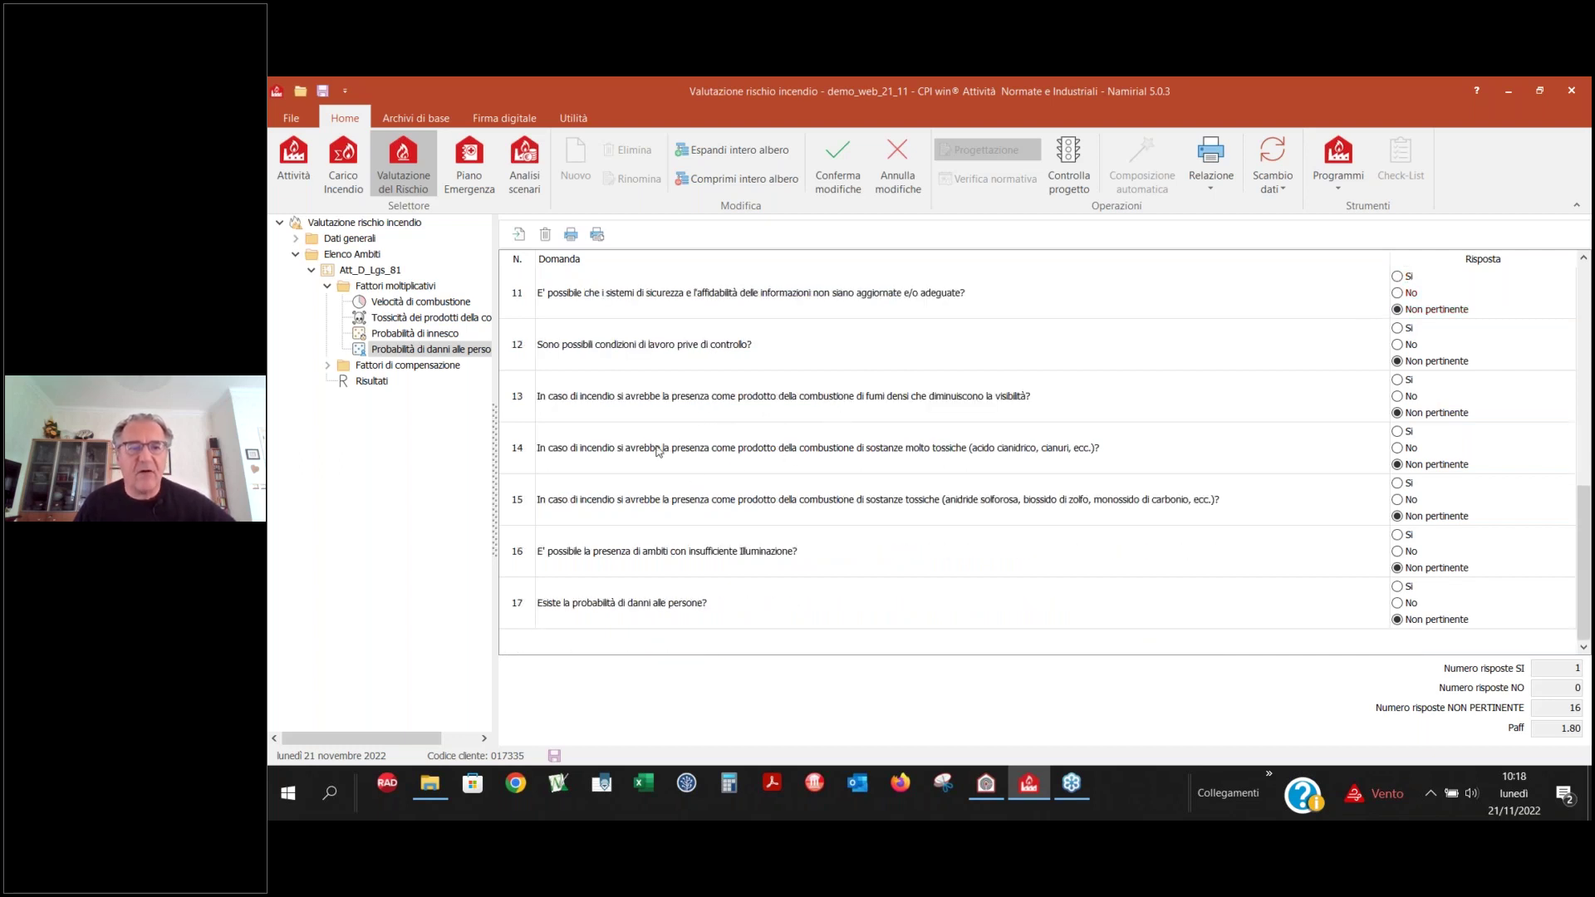
{"action": "left_click", "coordinate": [1015, 449]}
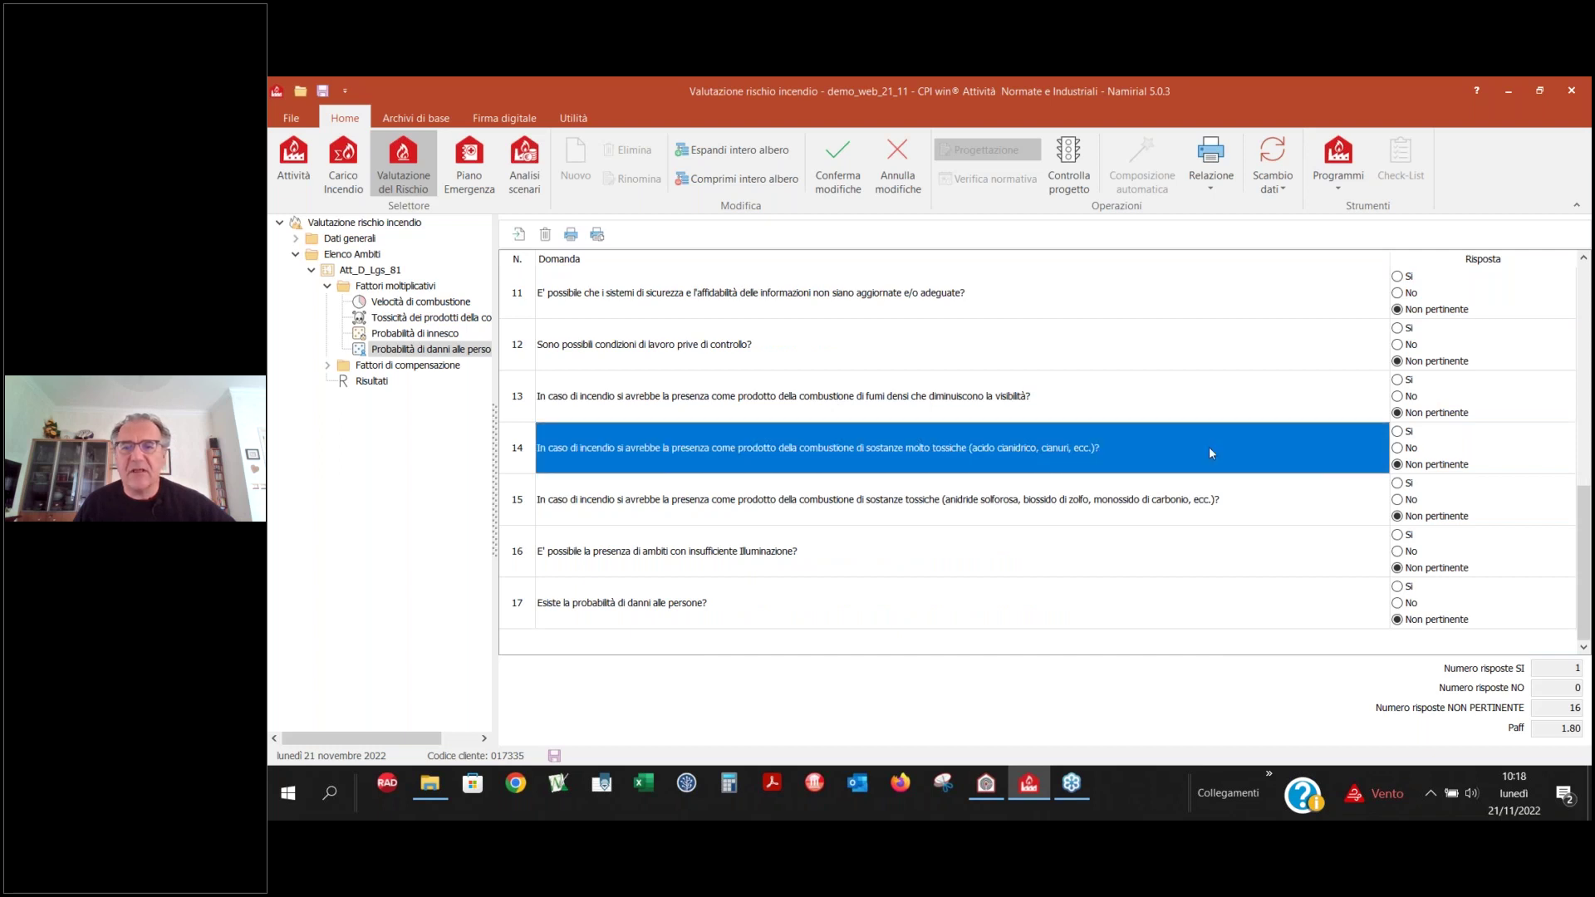
{"action": "left_click", "coordinate": [1411, 448]}
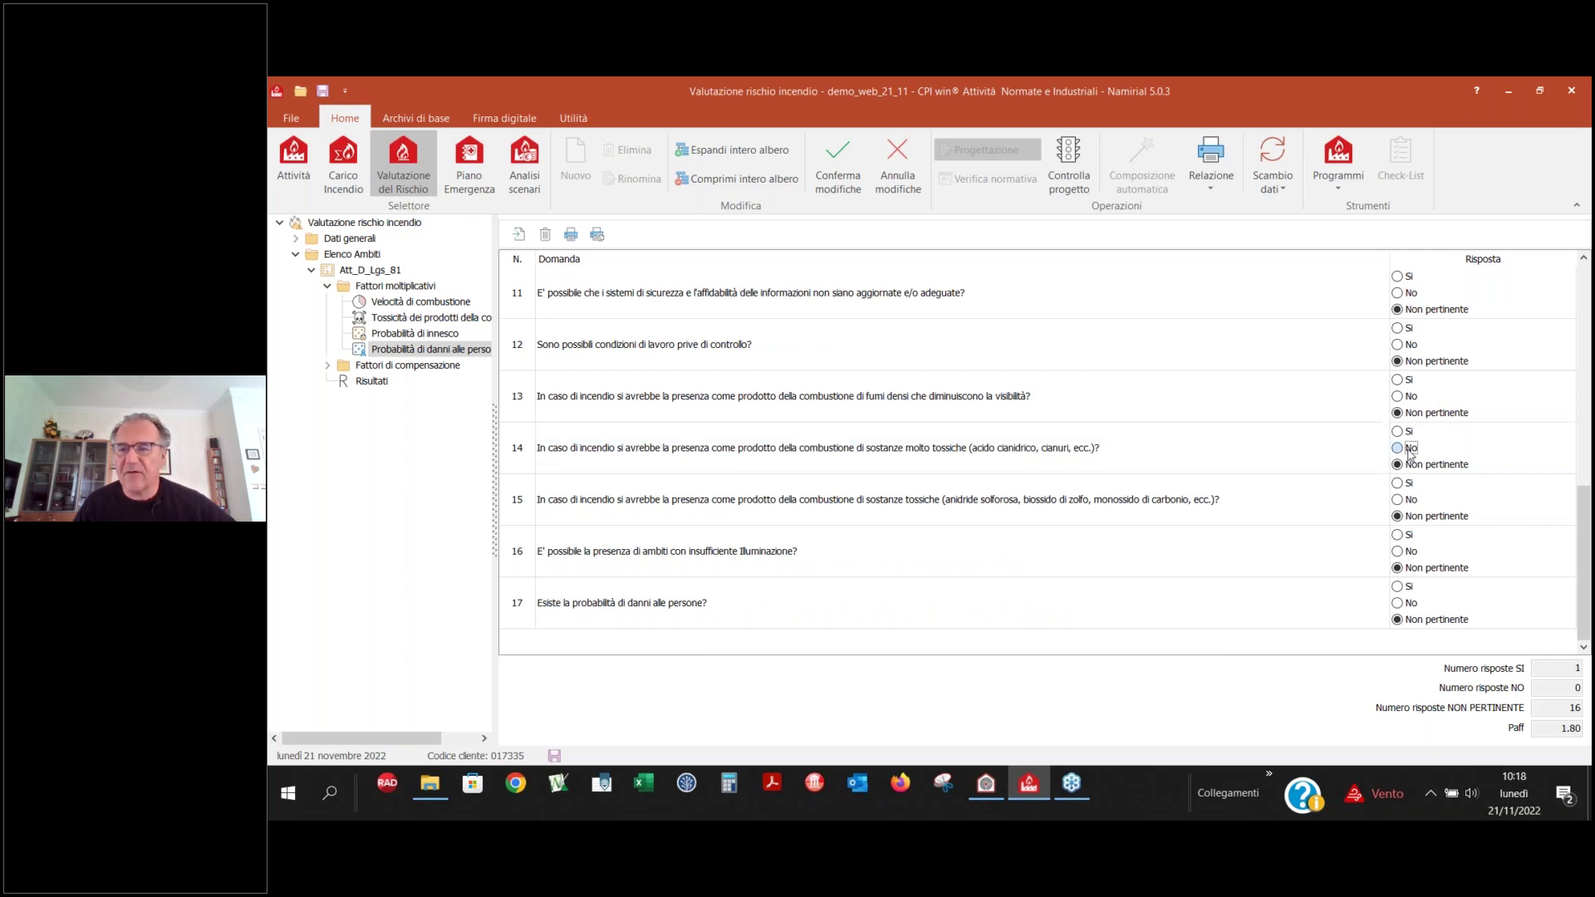
{"action": "left_click", "coordinate": [764, 603]}
{"action": "left_click", "coordinate": [1397, 587]}
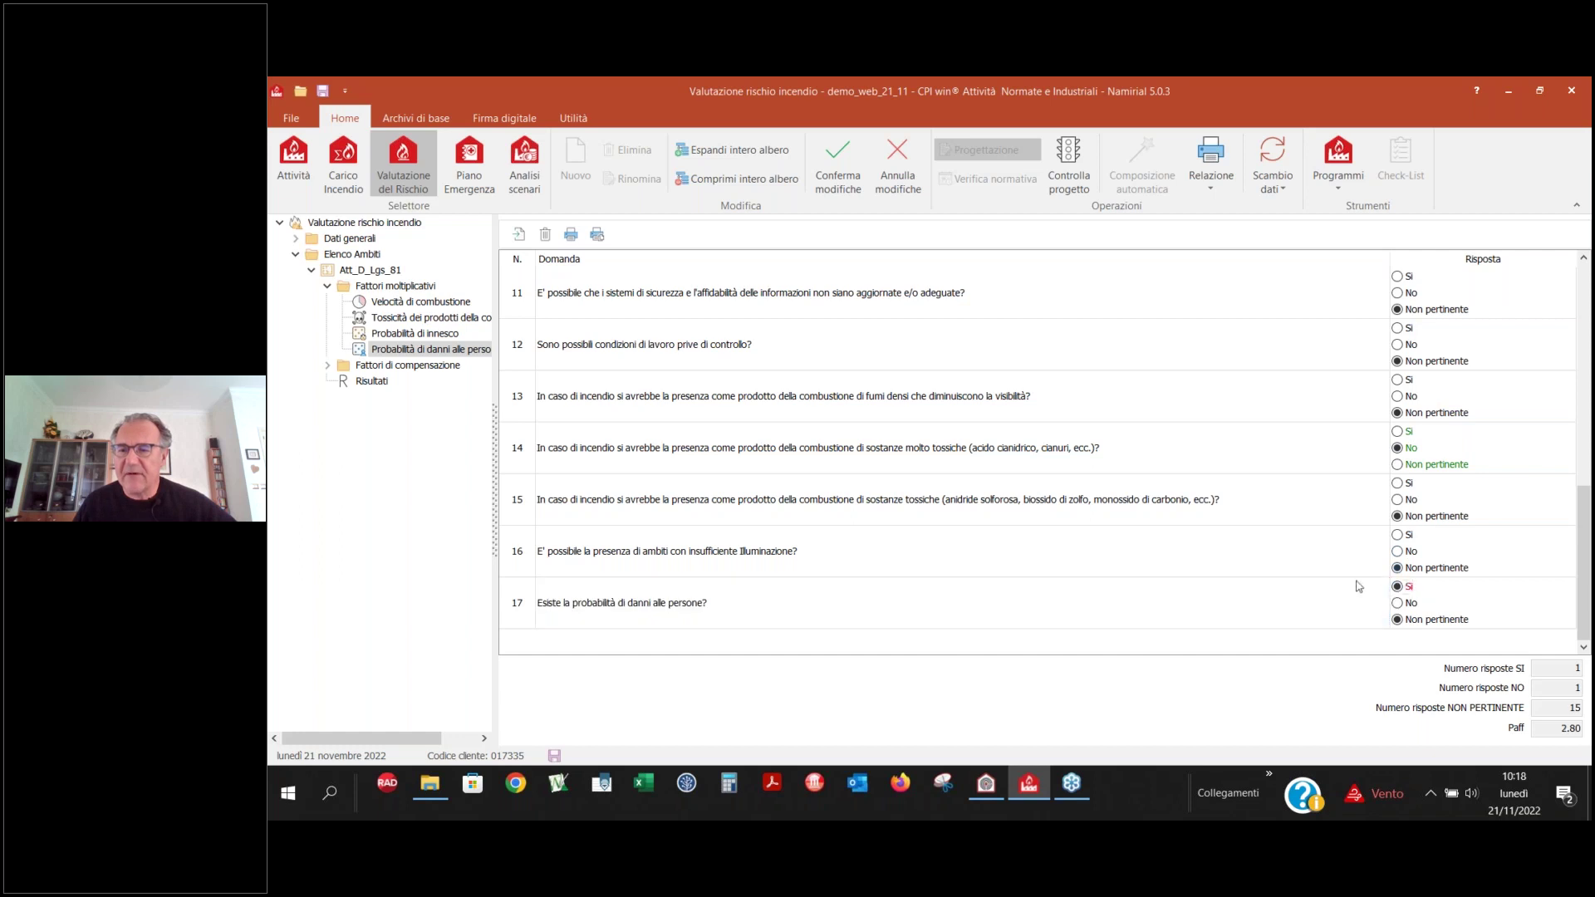
{"action": "left_click", "coordinate": [850, 150]}
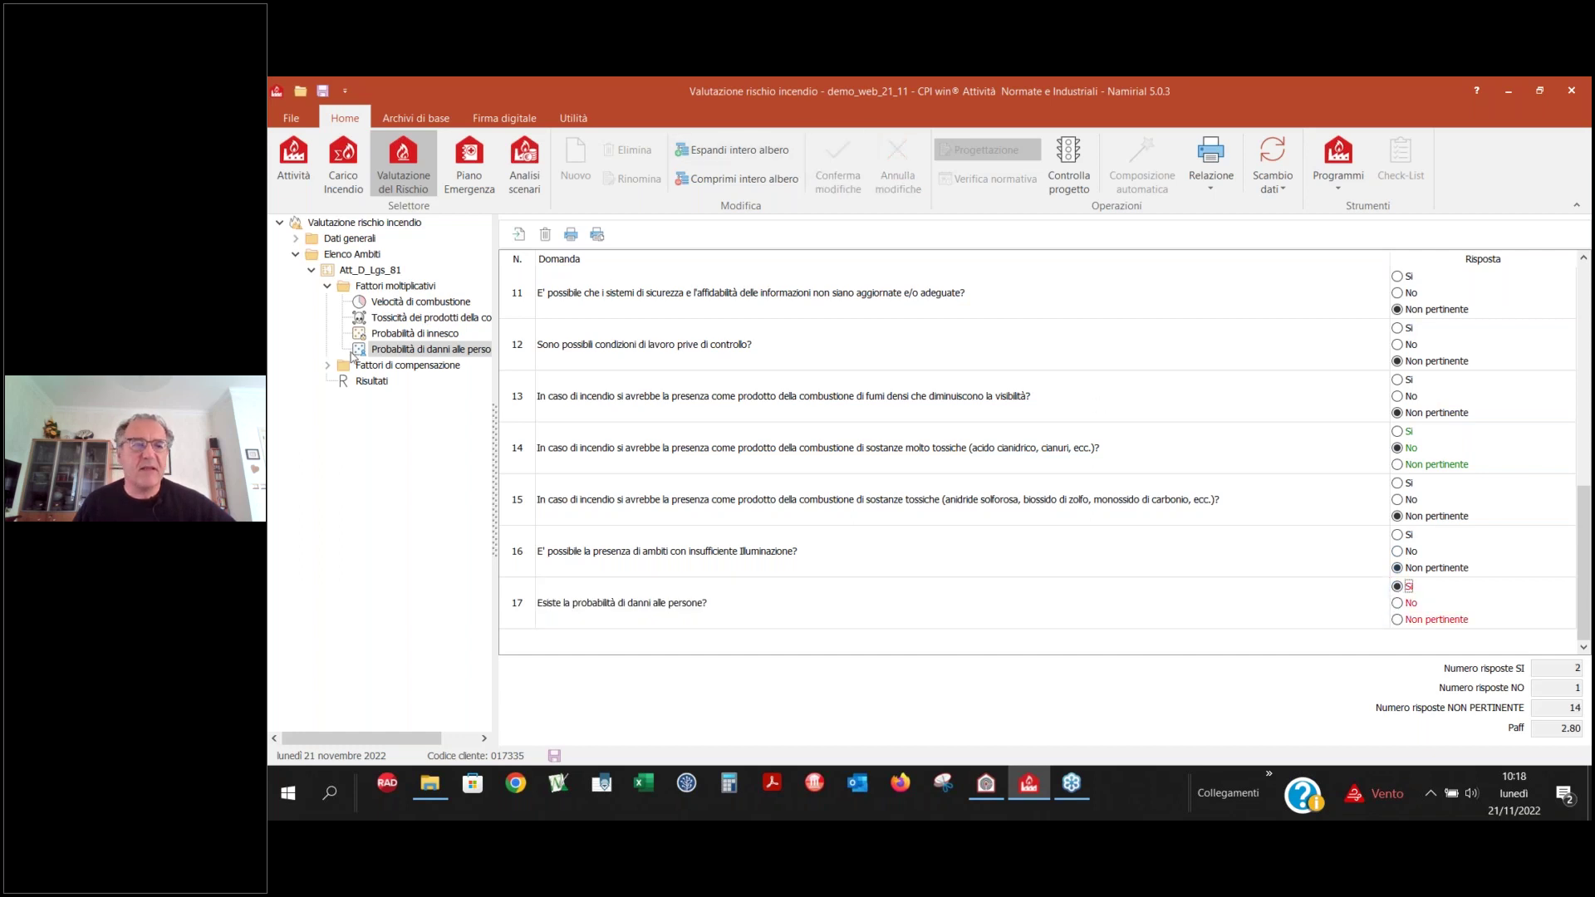
- In the building characteristics questionnaire under Fattori di compensazione, answer Sì to question 20 and No to question 22, and accept the changes
{"action": "left_click", "coordinate": [327, 365]}
{"action": "left_click", "coordinate": [421, 383]}
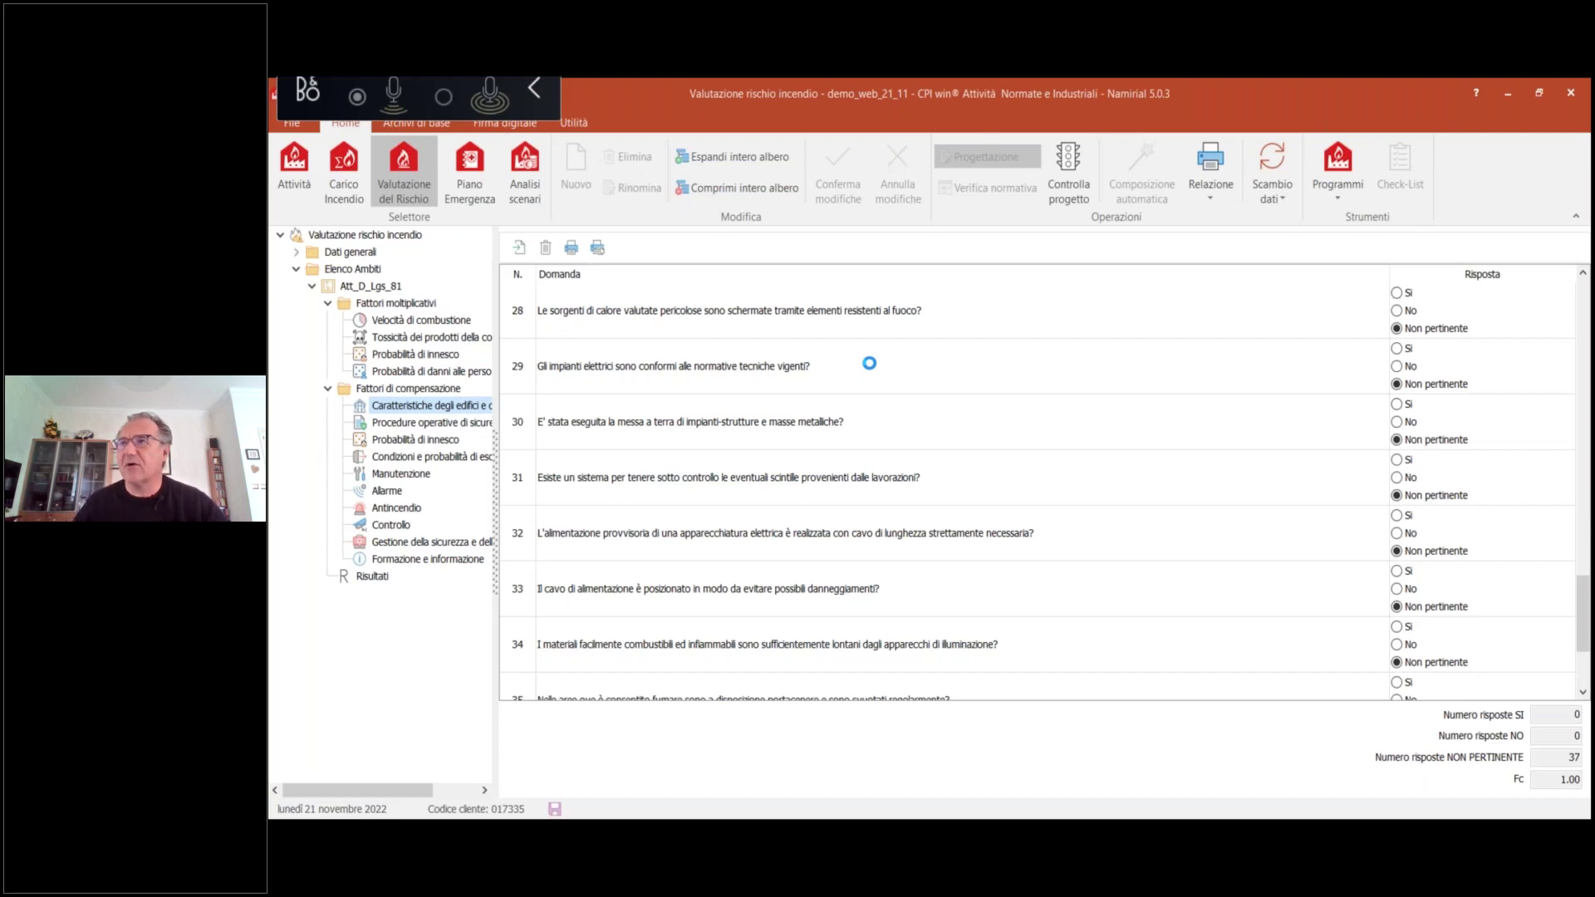
{"action": "left_click", "coordinate": [1160, 333]}
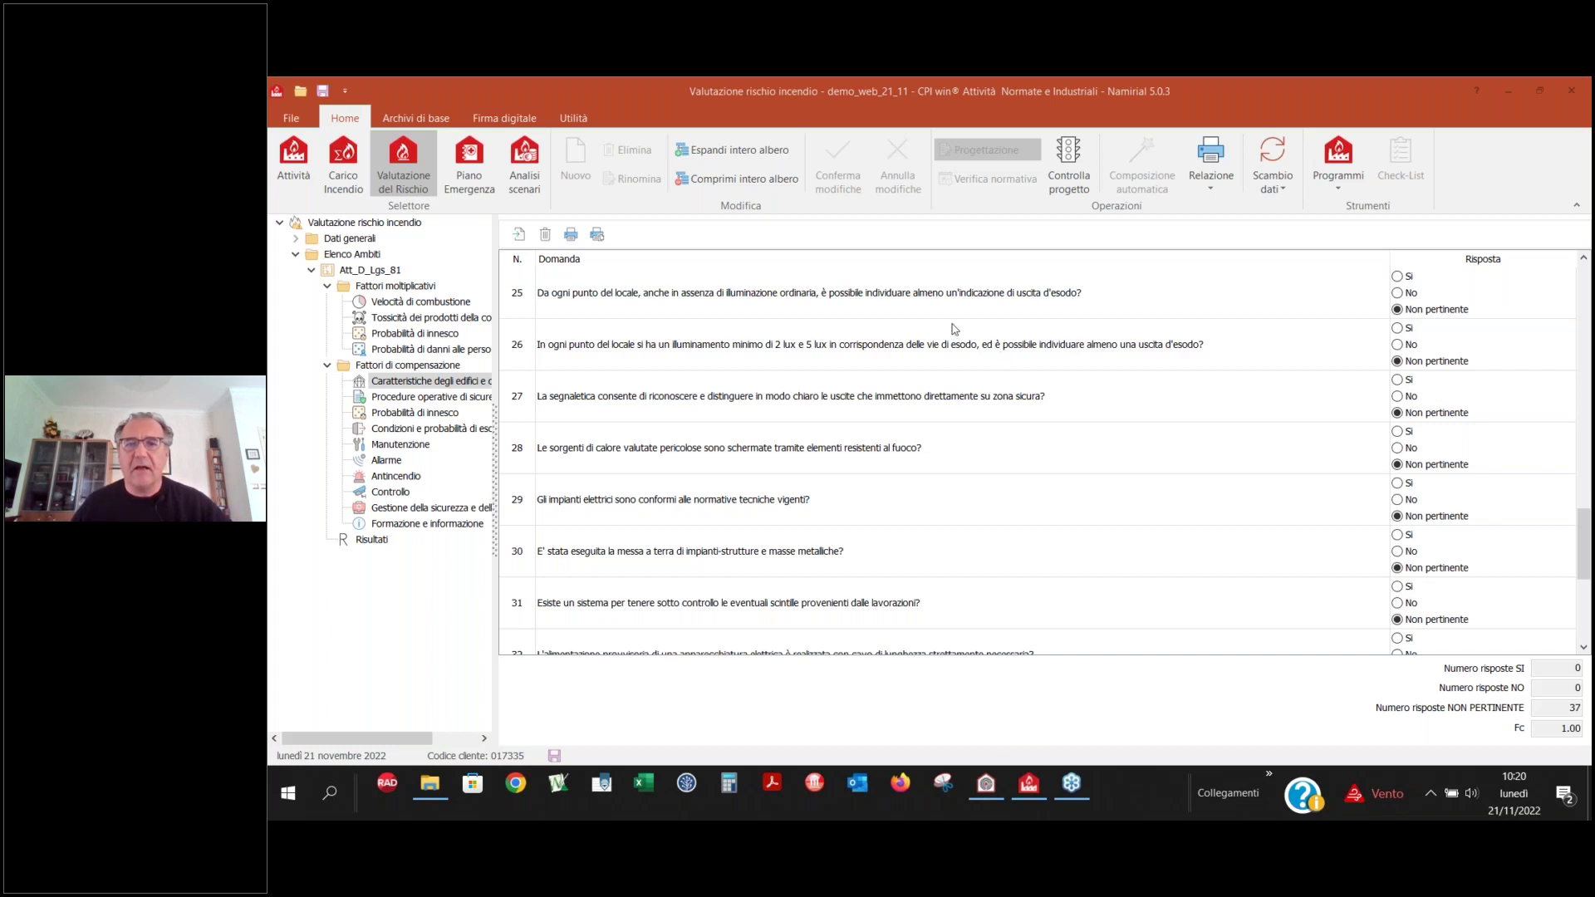
{"action": "scroll", "coordinate": [954, 328], "scroll_direction": "up", "scroll_amount": 2}
{"action": "left_click", "coordinate": [1398, 327]}
{"action": "left_click", "coordinate": [1404, 448]}
{"action": "left_click", "coordinate": [402, 477]}
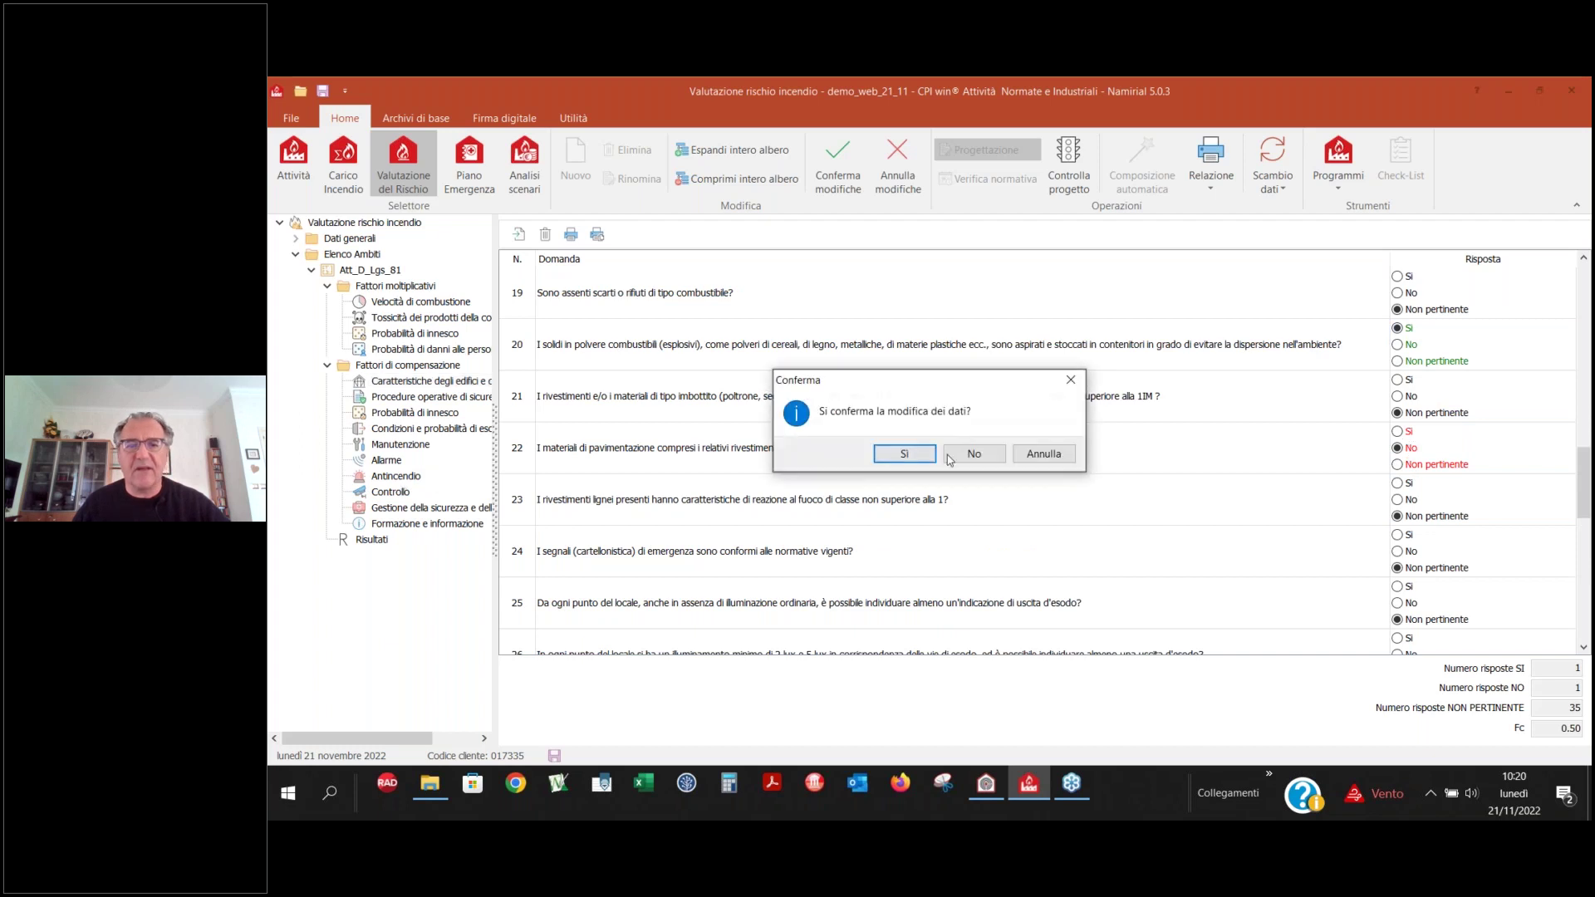
{"action": "left_click", "coordinate": [905, 453]}
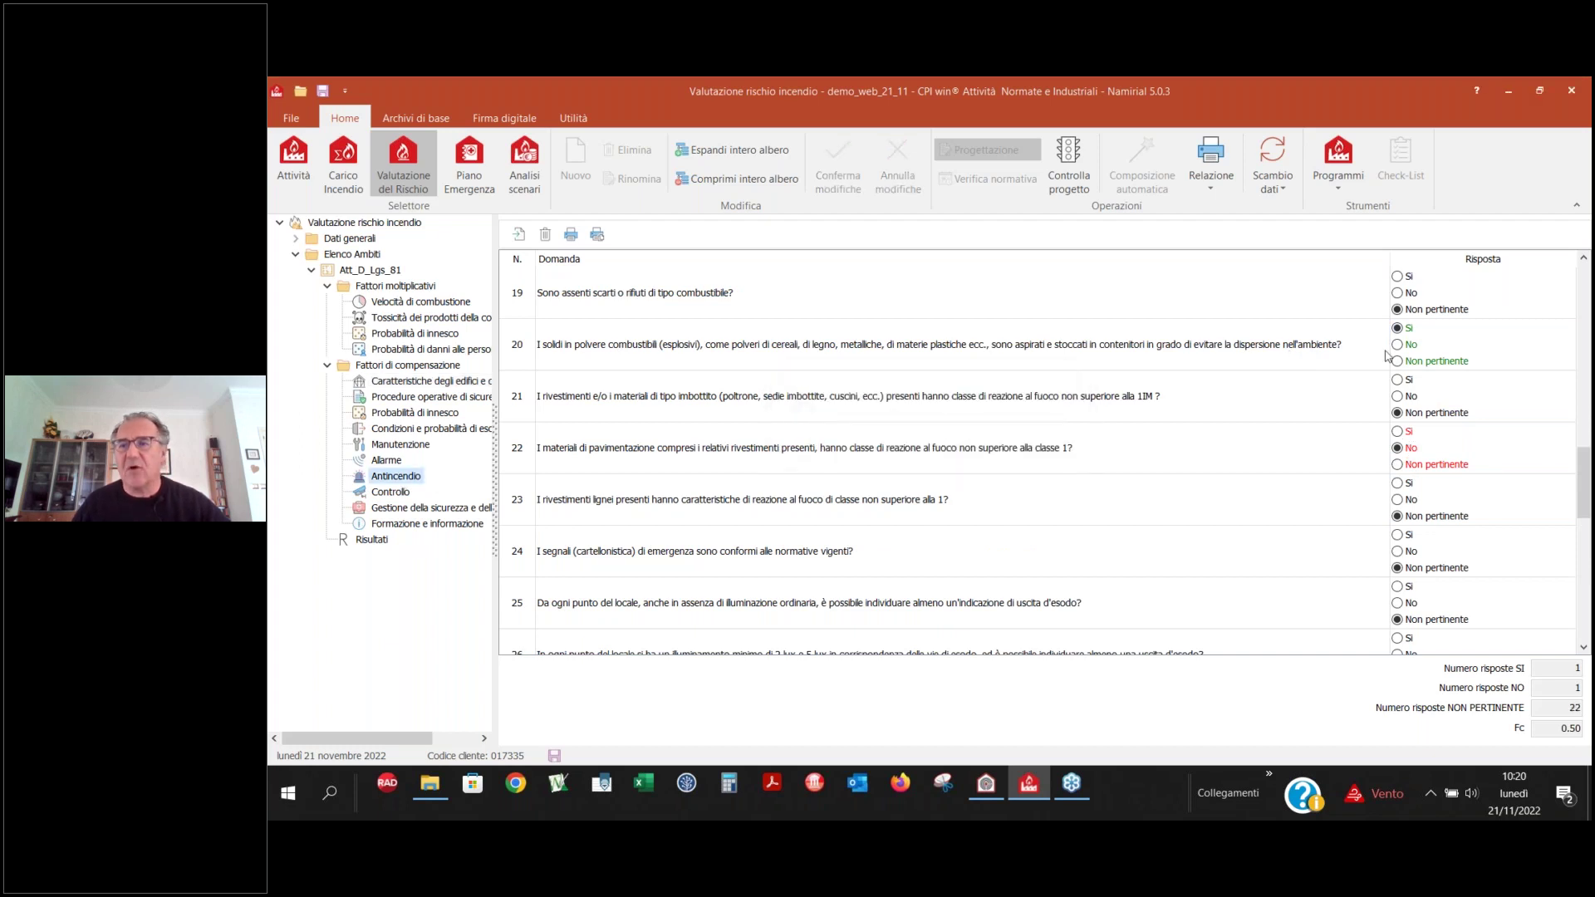
- In the Antincendio questionnaire, answer Sì to question 13 and No to question 15 on automatic extinguishing systems, and confirm
{"action": "left_click", "coordinate": [1398, 396]}
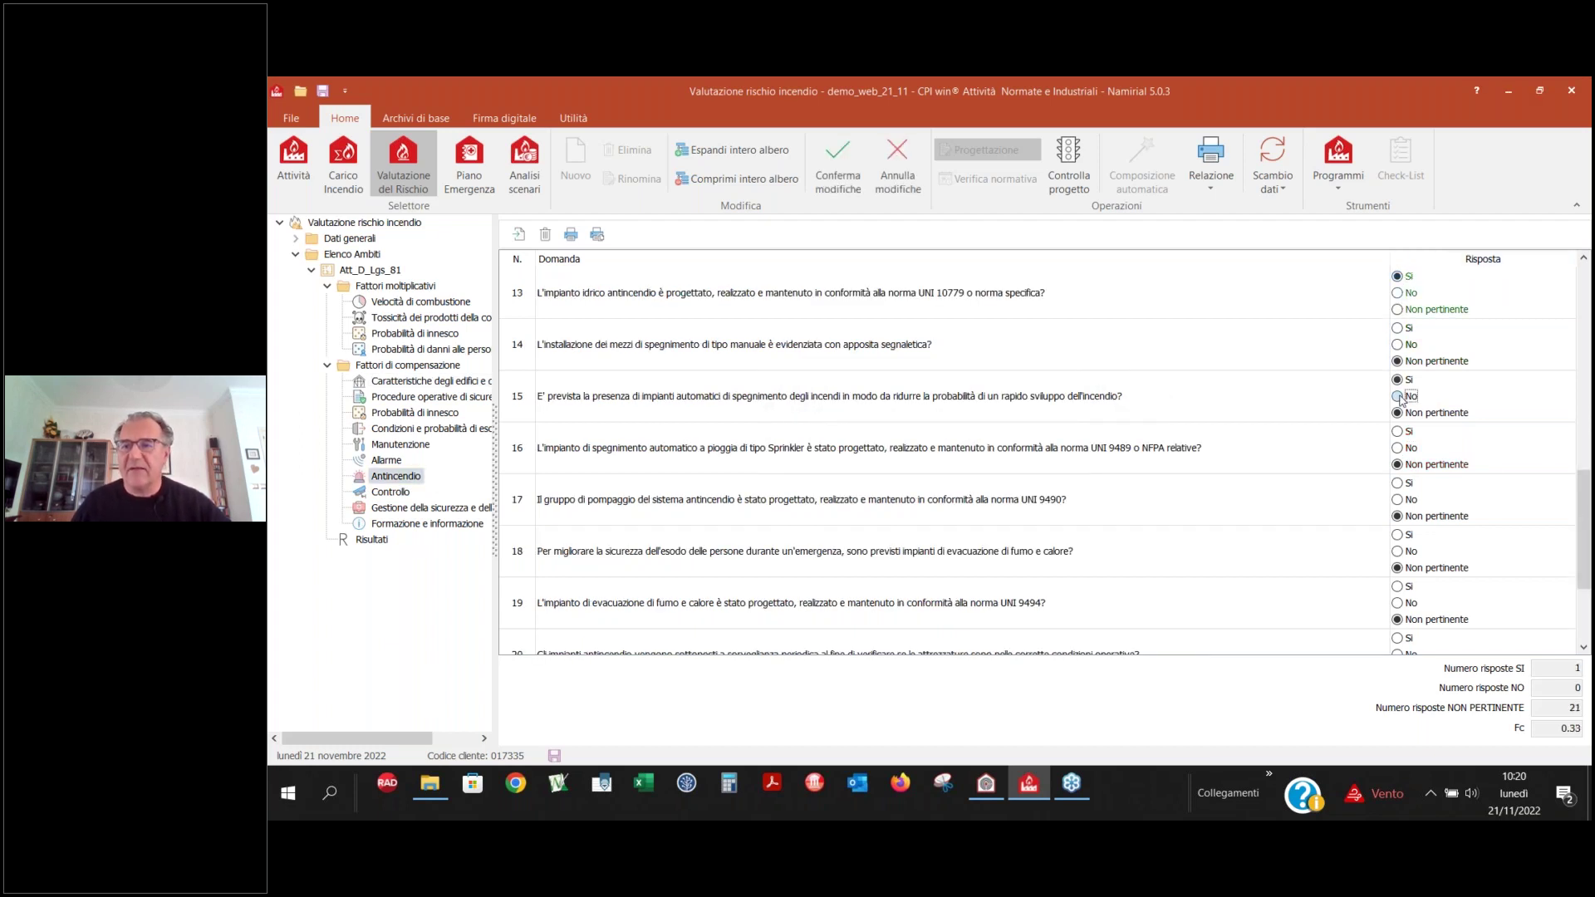
{"action": "left_click", "coordinate": [837, 165]}
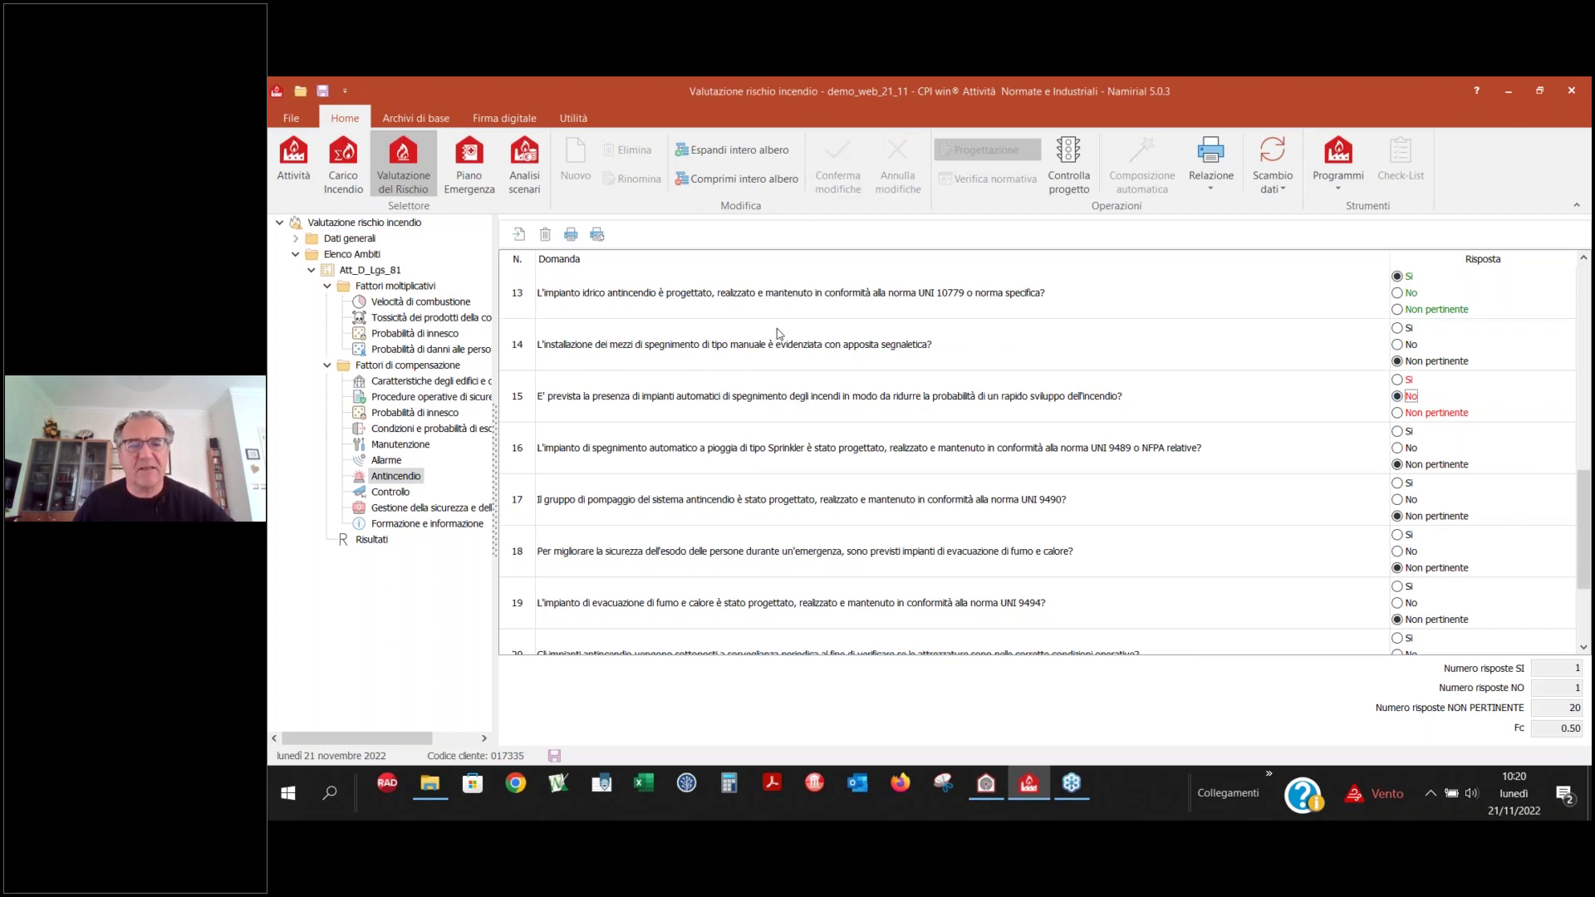
- Review the Risultati of the fire risk assessment and return to the Attività section
{"action": "left_click", "coordinate": [375, 541]}
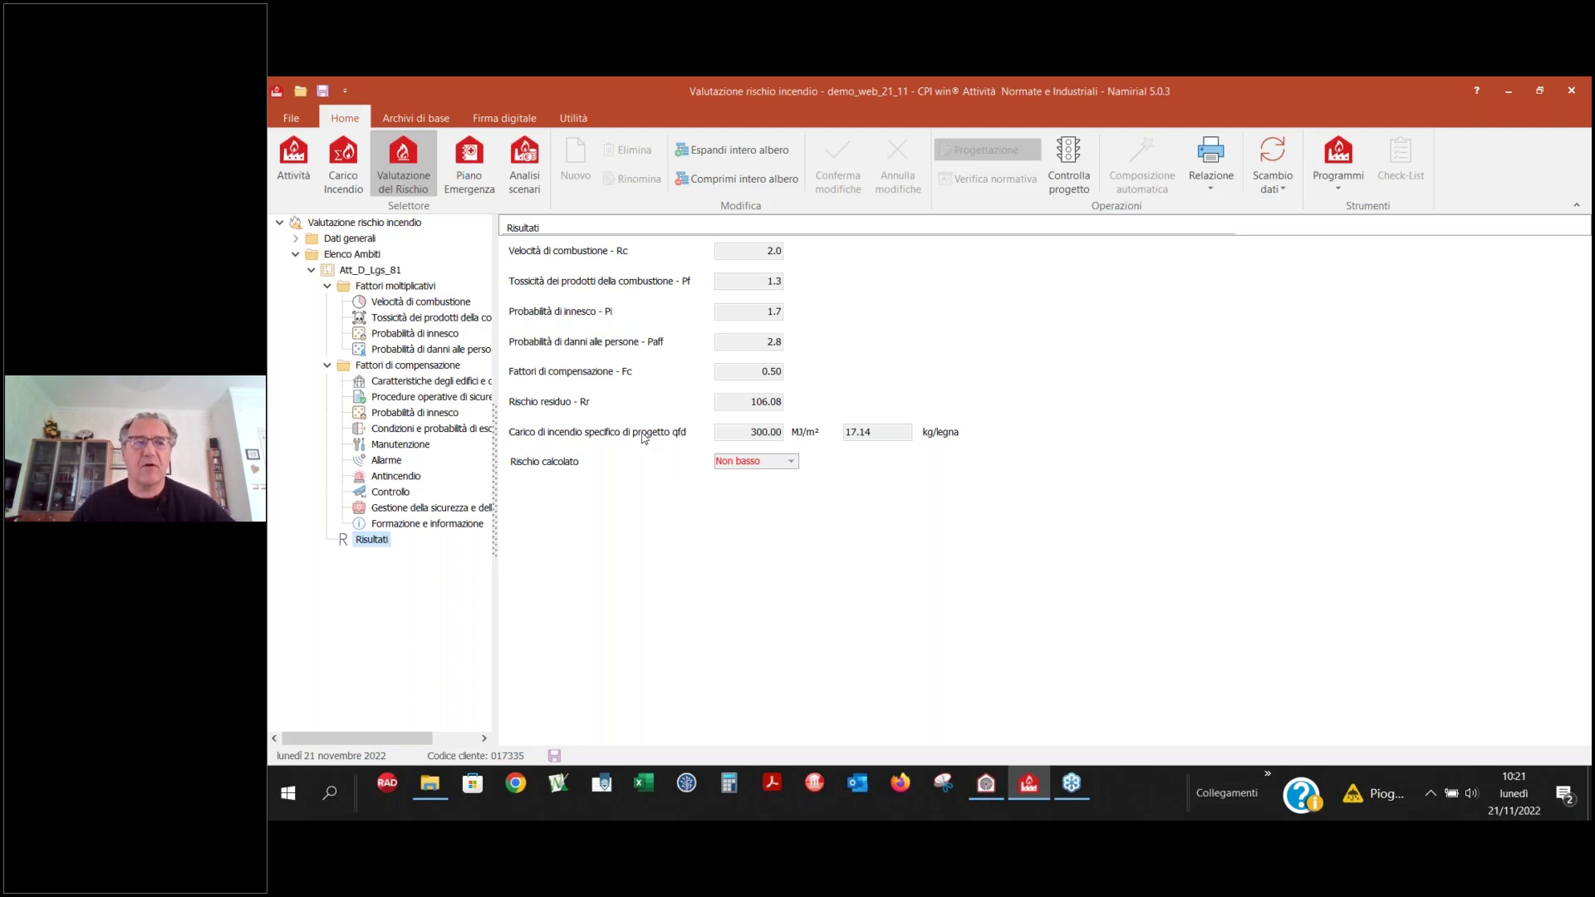
{"action": "left_click", "coordinate": [306, 164]}
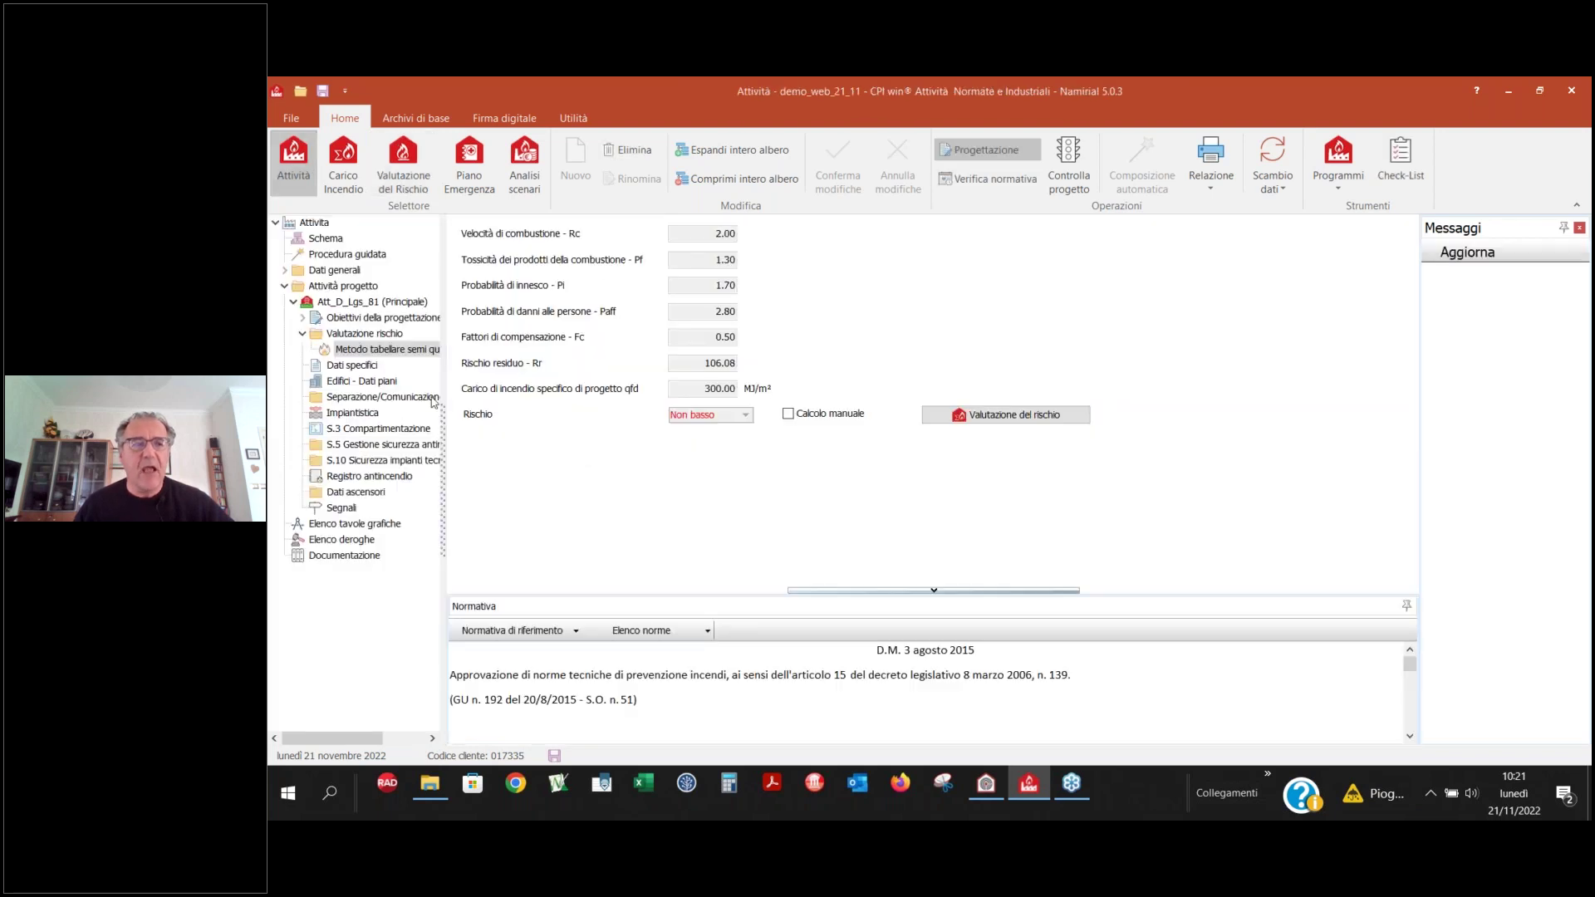
- Check the low-risk requirements of the main activity Att_D_Lgs_81 and try to move on to Edifici - Dati piani
{"action": "left_click", "coordinate": [366, 305]}
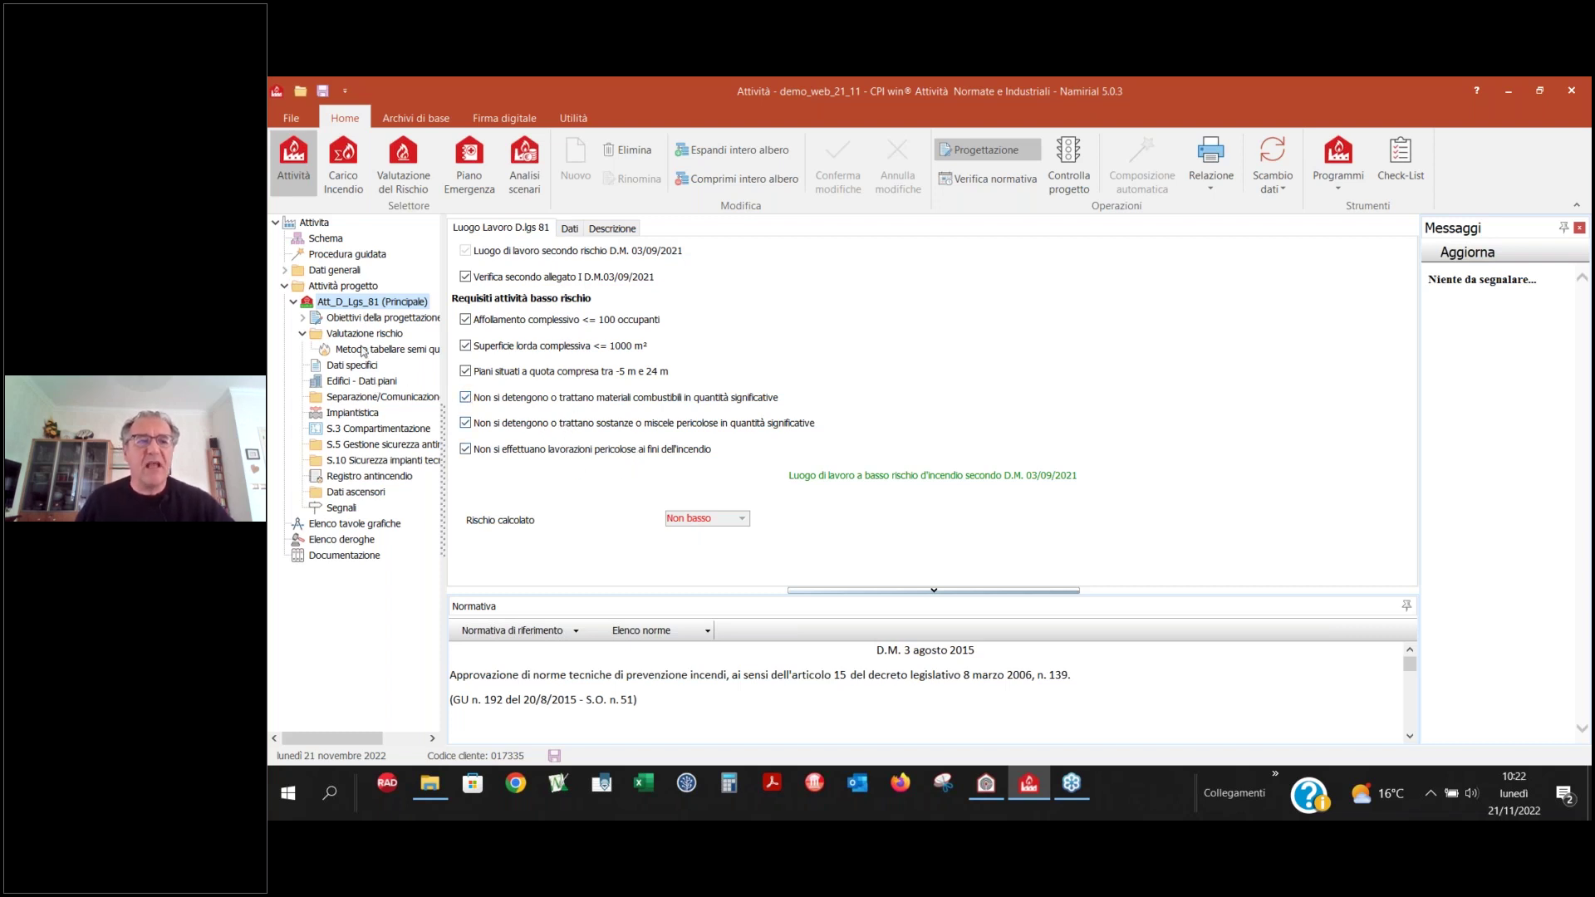
{"action": "left_click", "coordinate": [367, 386]}
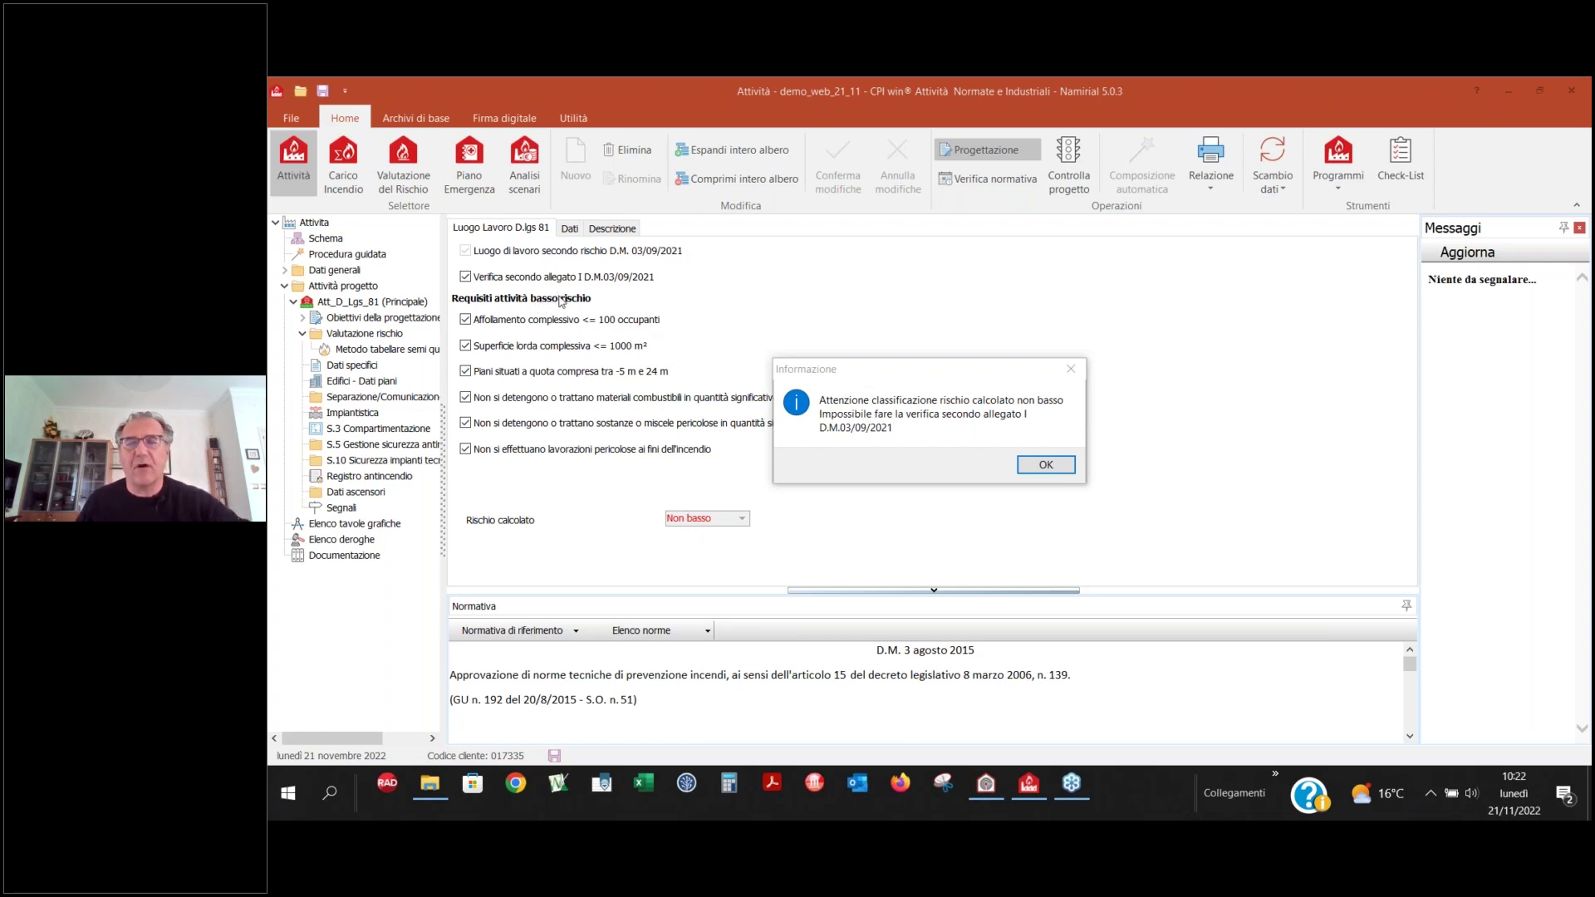
{"action": "left_click", "coordinate": [1045, 464]}
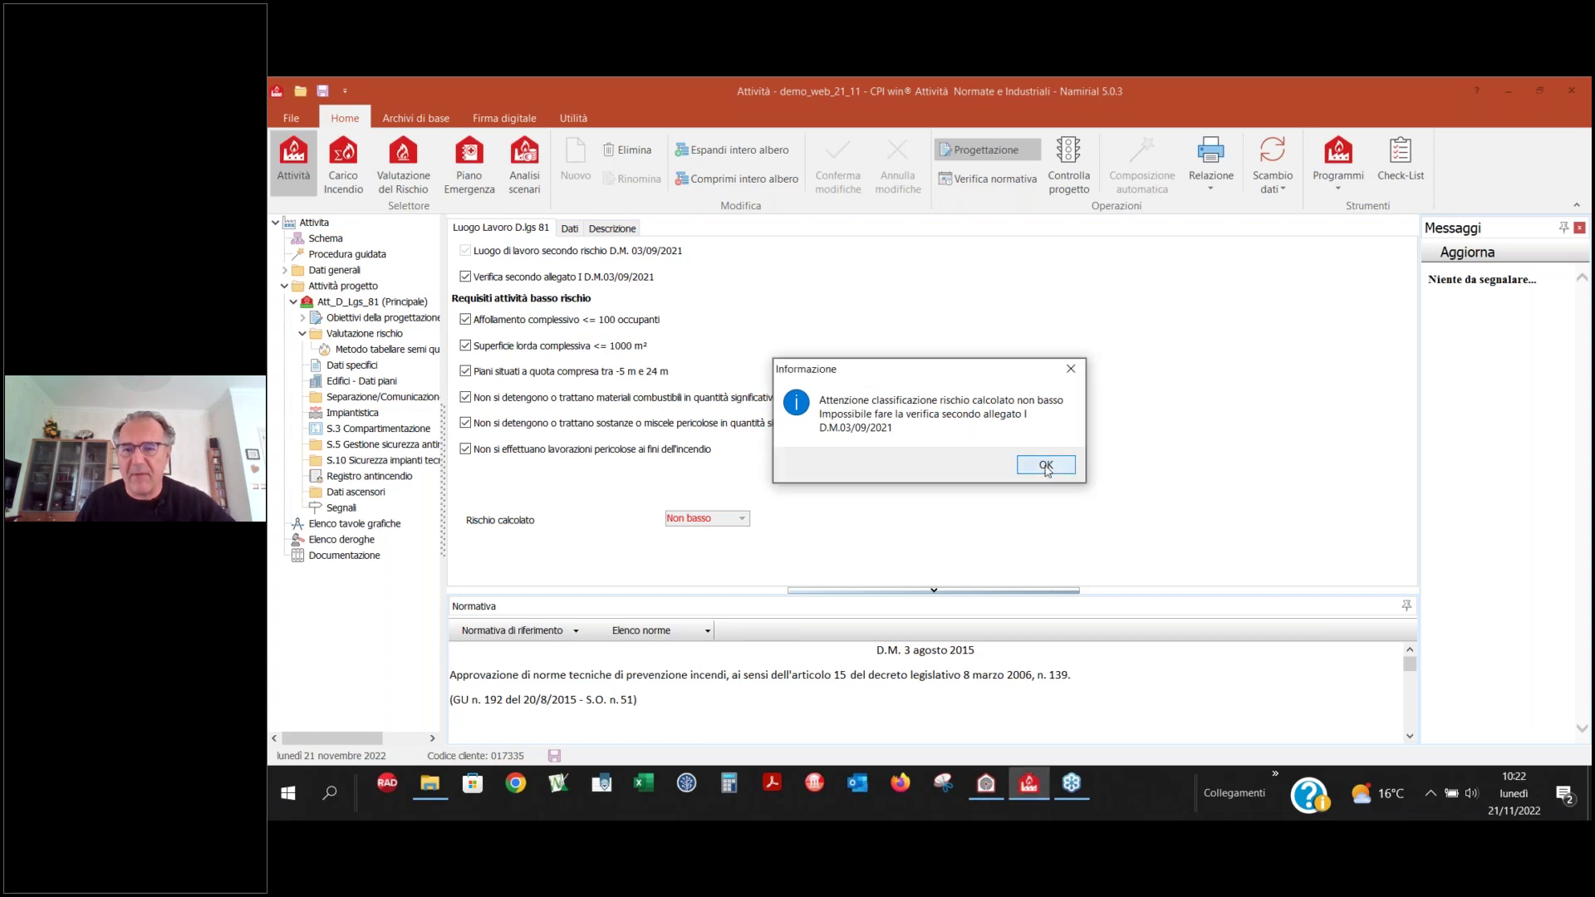
- In Edifici - Dati piani, set Piano Terra of Edificio n. 1 to 250 m² area, 15 public occupants and 2.8 m height, and confirm
{"action": "left_click", "coordinate": [461, 248]}
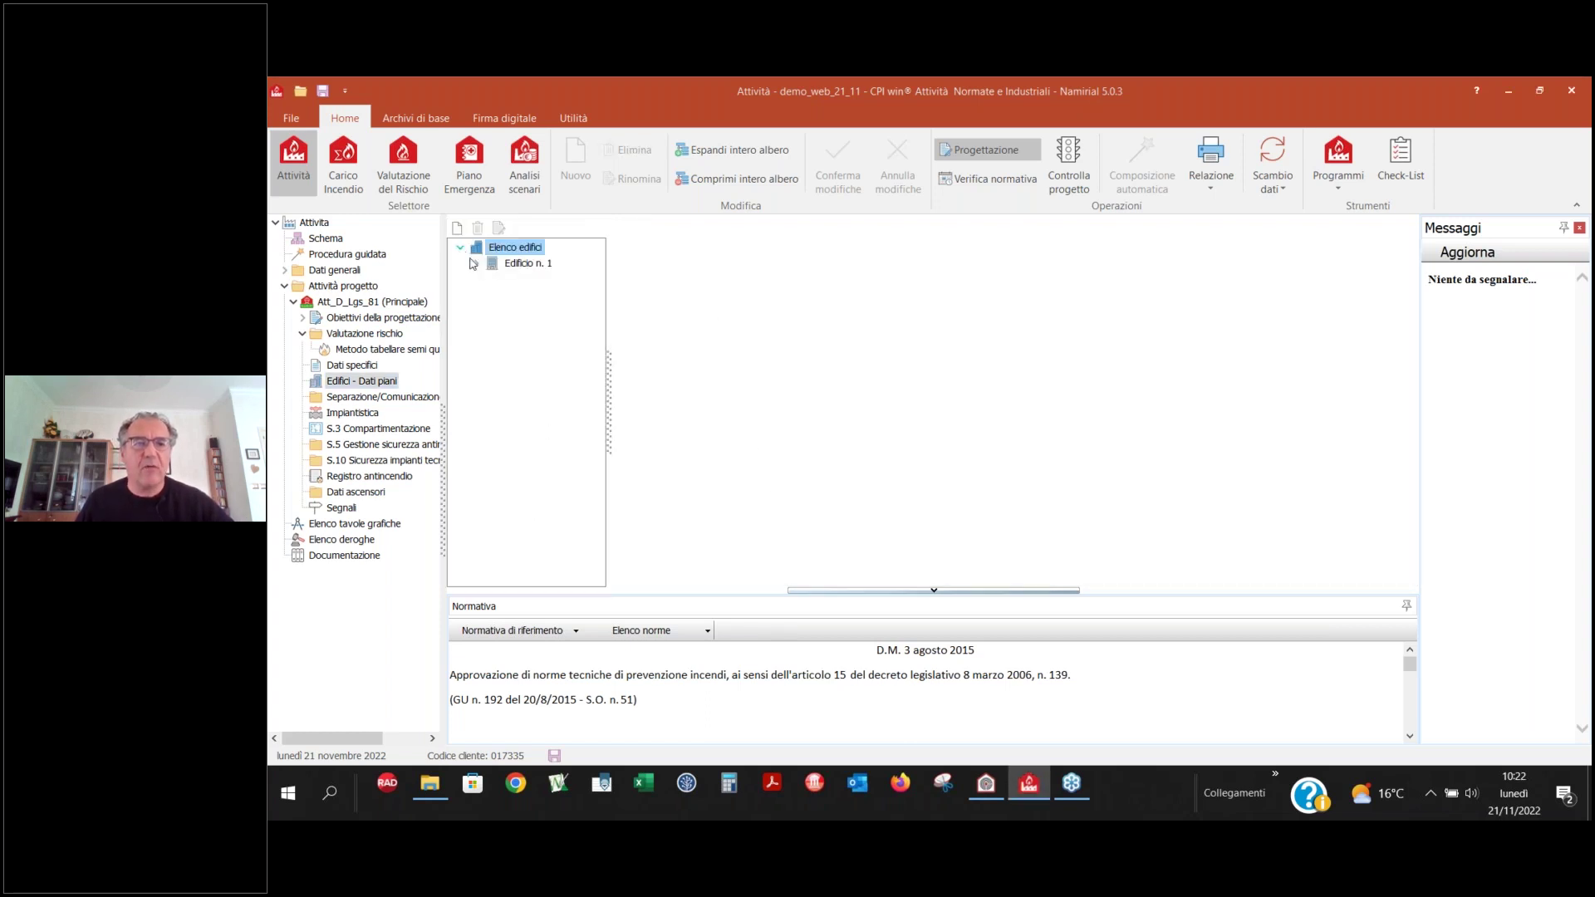
{"action": "left_click", "coordinate": [476, 264]}
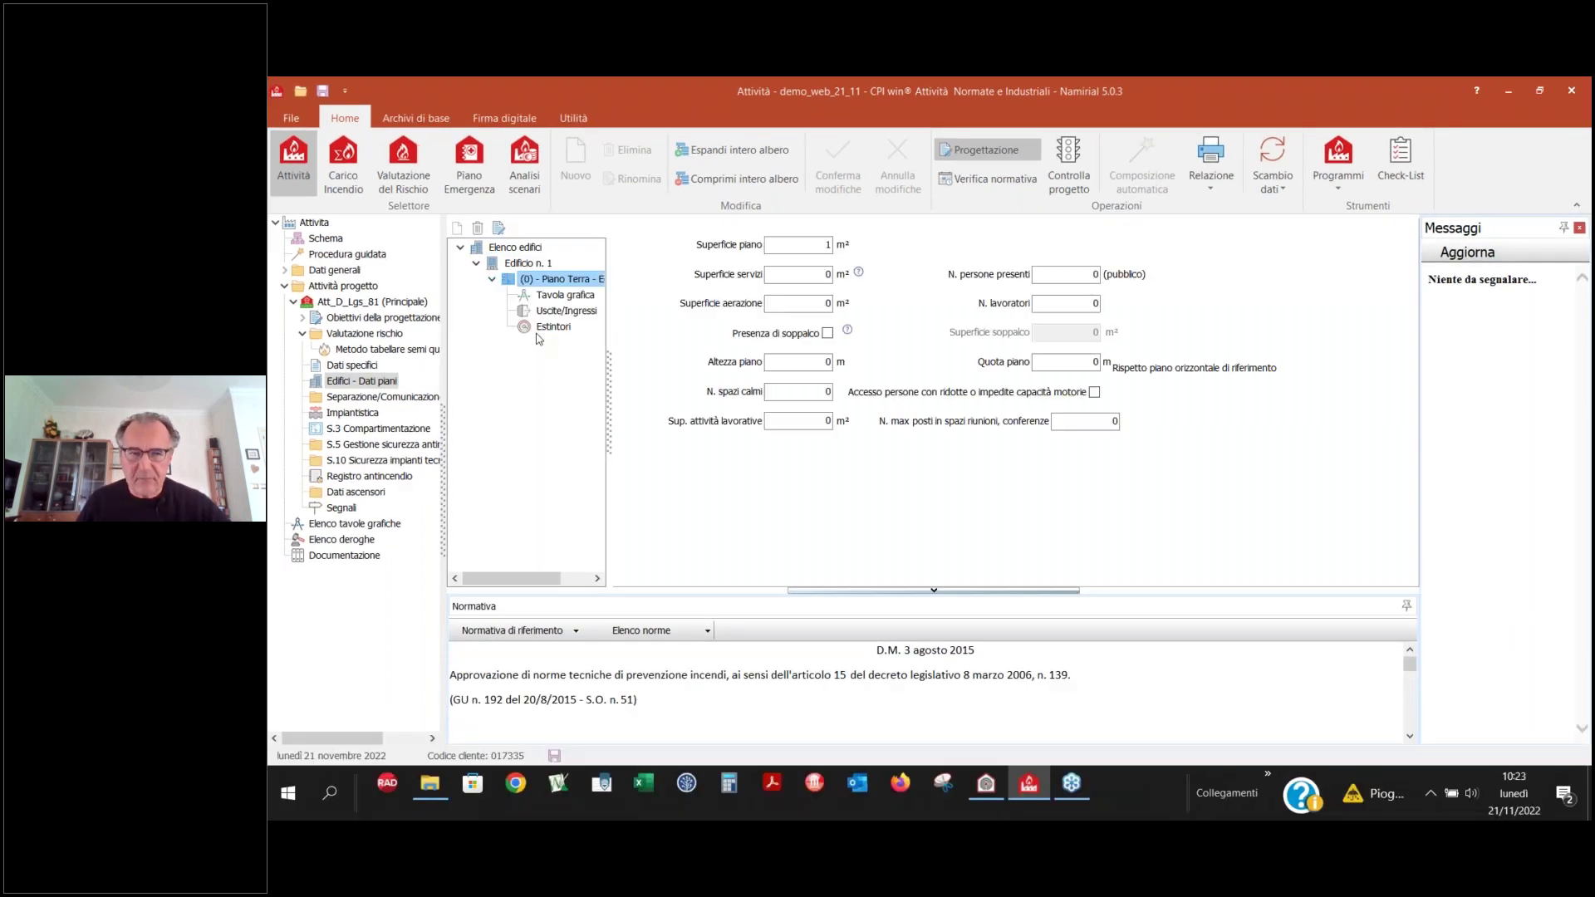
{"action": "left_click", "coordinate": [771, 248]}
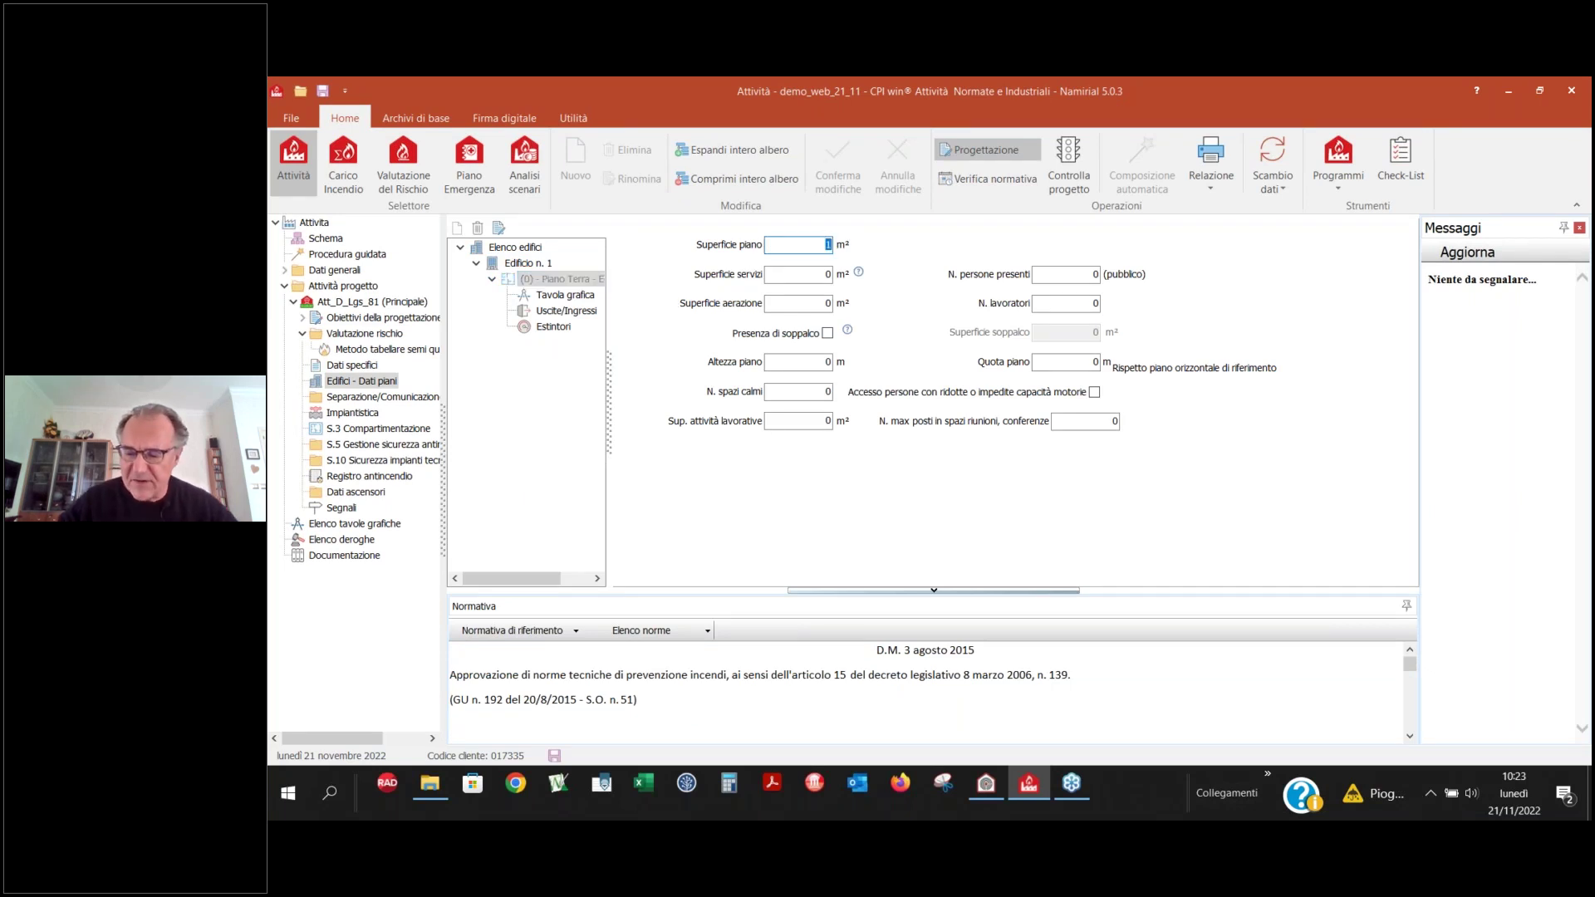
{"action": "type", "text": "250"}
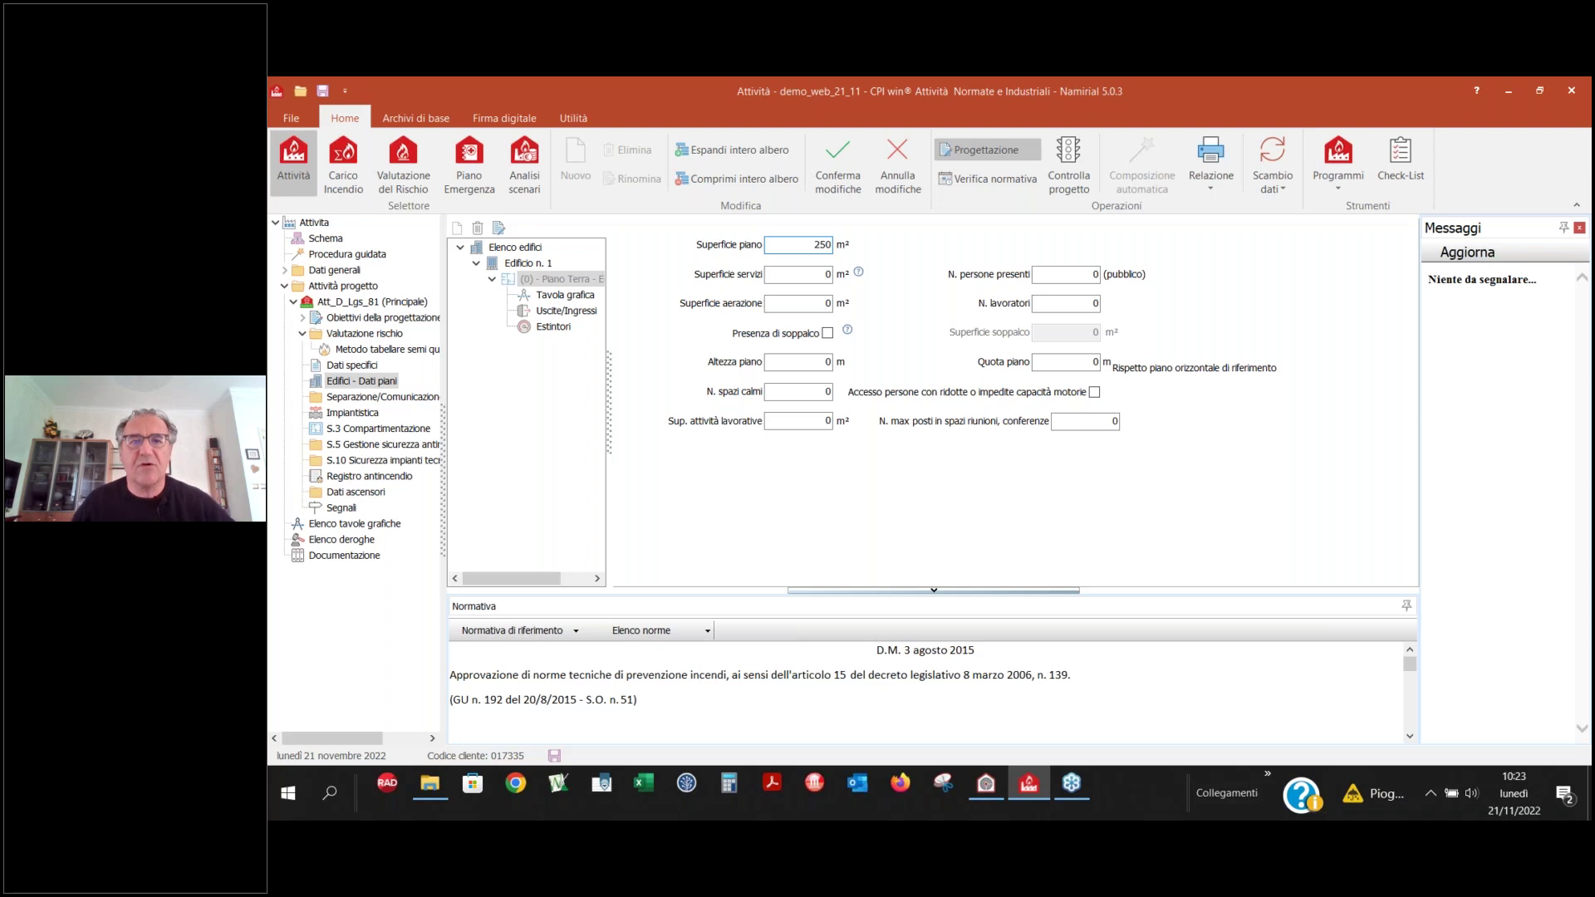
{"action": "left_click", "coordinate": [1096, 279]}
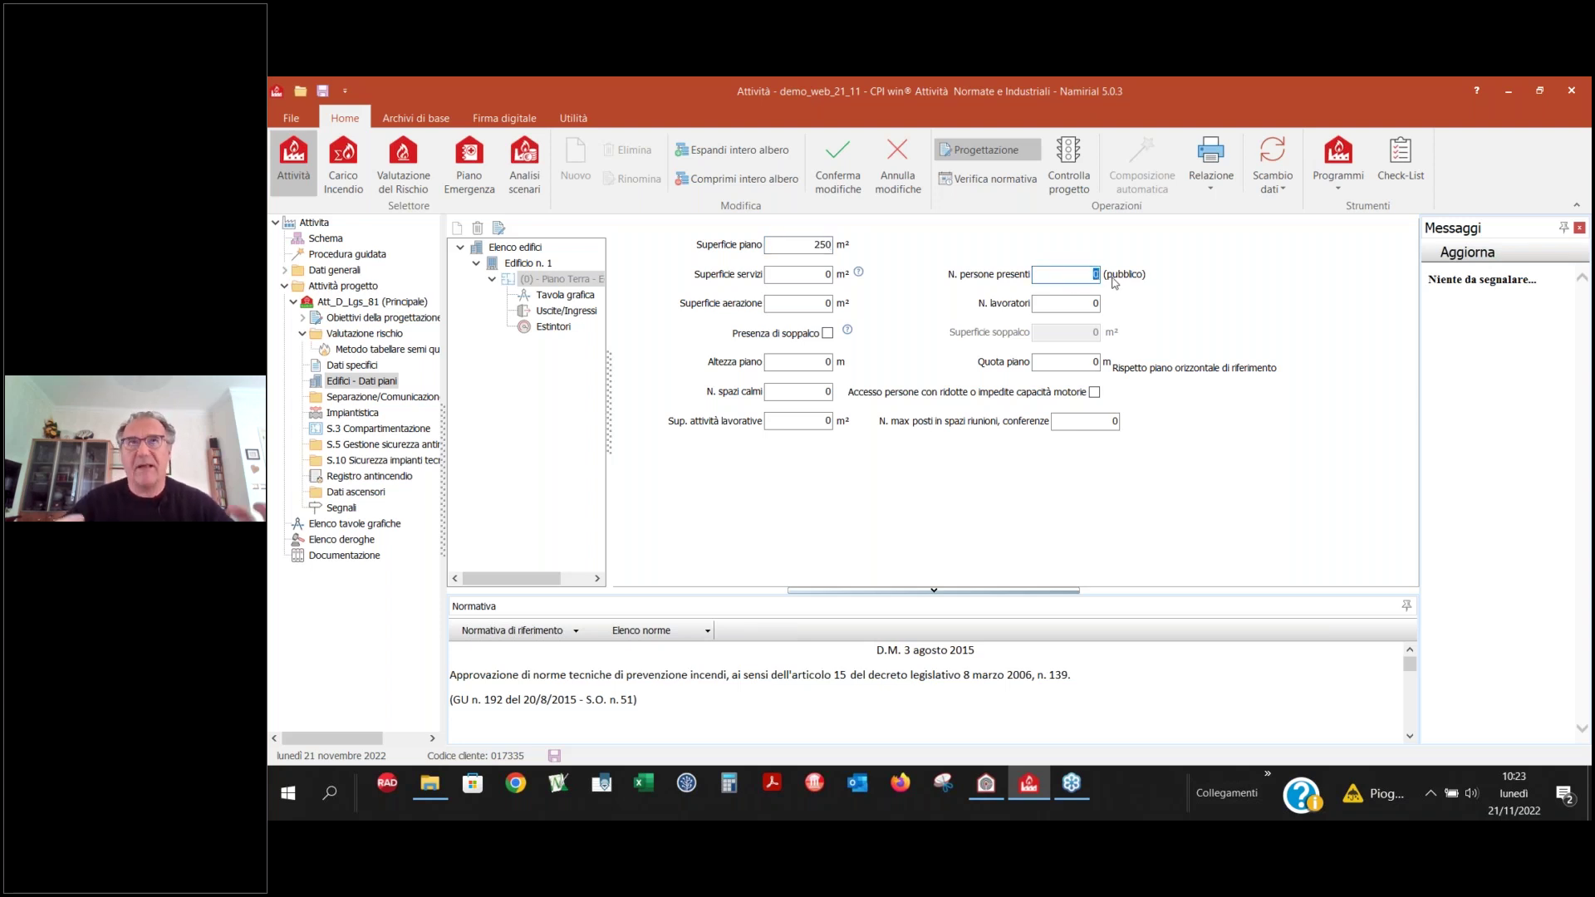
{"action": "type", "text": "15"}
{"action": "left_click", "coordinate": [823, 362]}
{"action": "type", "text": "2.8"}
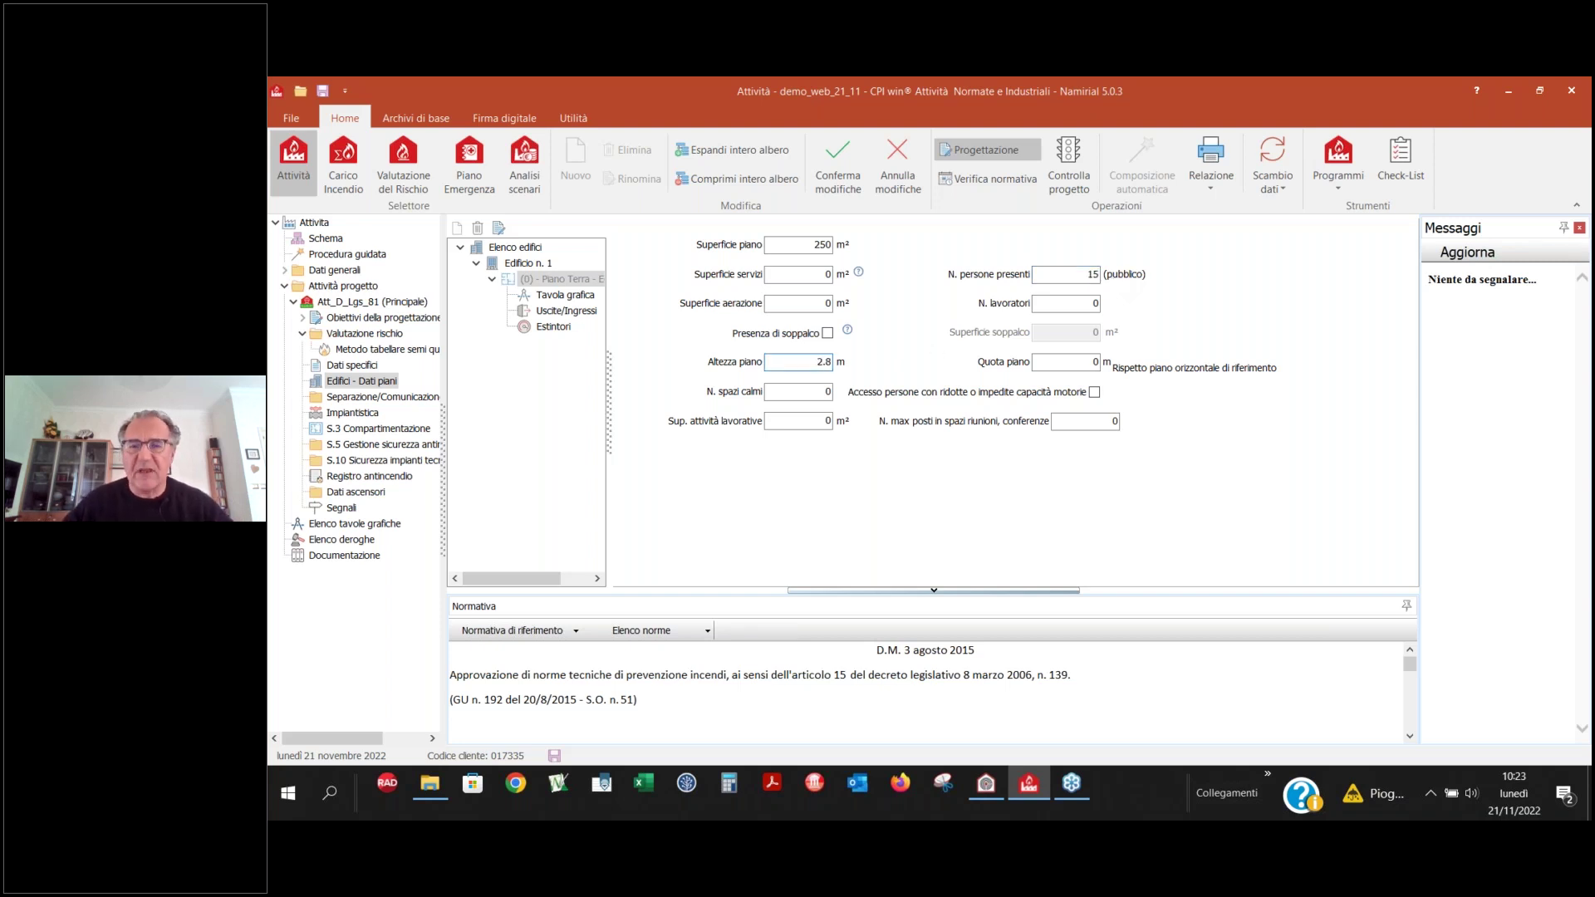
{"action": "left_click", "coordinate": [837, 162]}
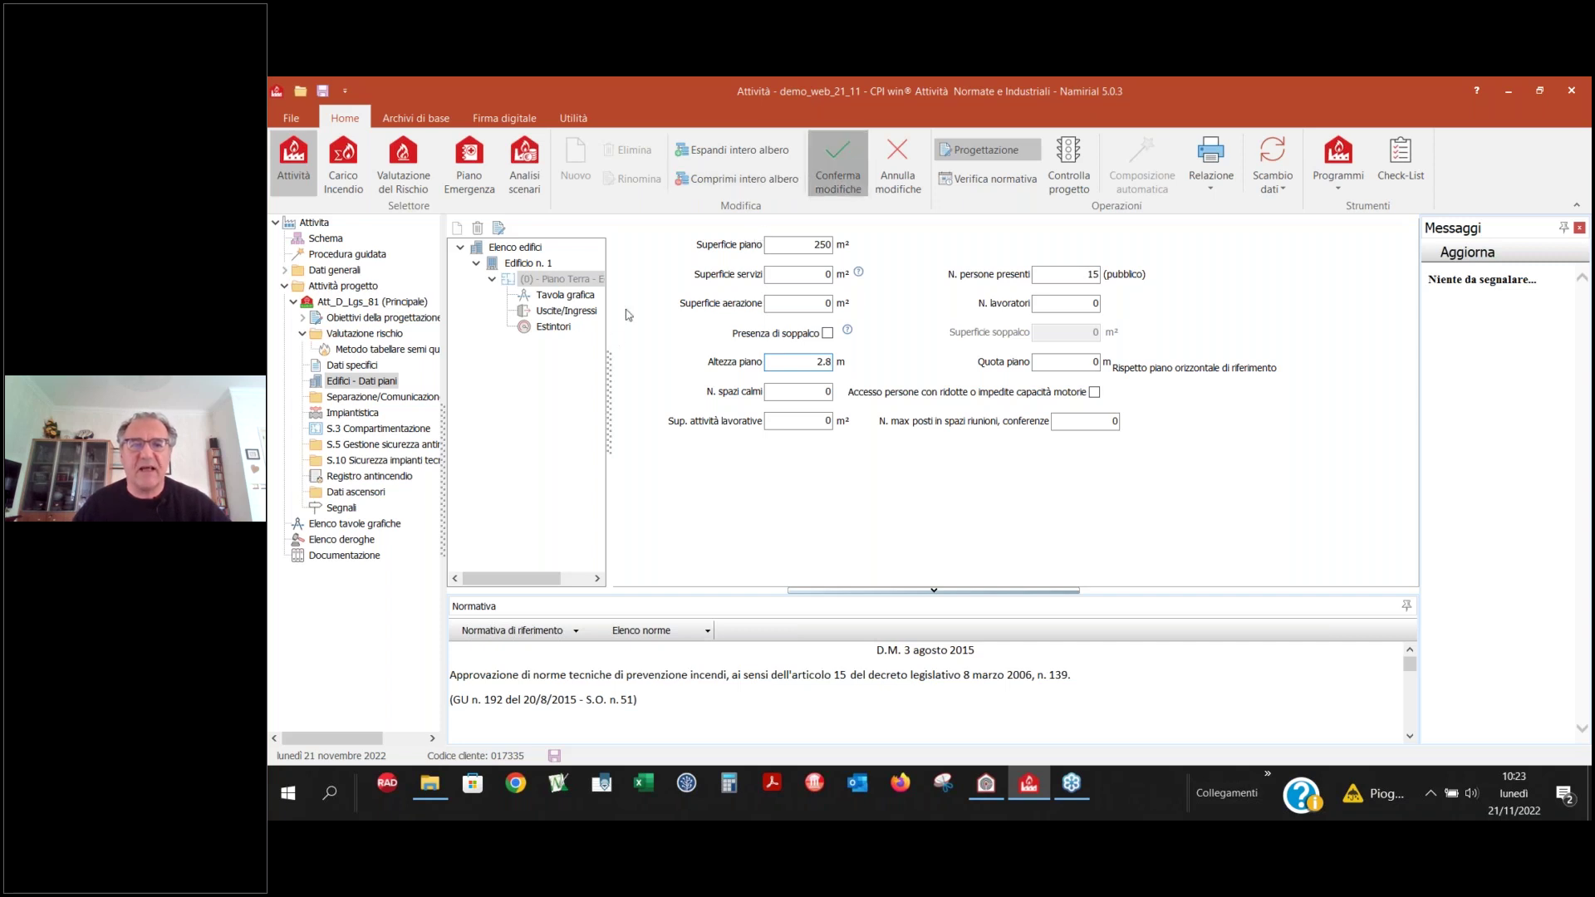
- Add one Uscita - Ingresso 0.9 m wide to the Uscite/Ingressi of Piano Terra
{"action": "left_click", "coordinate": [580, 313]}
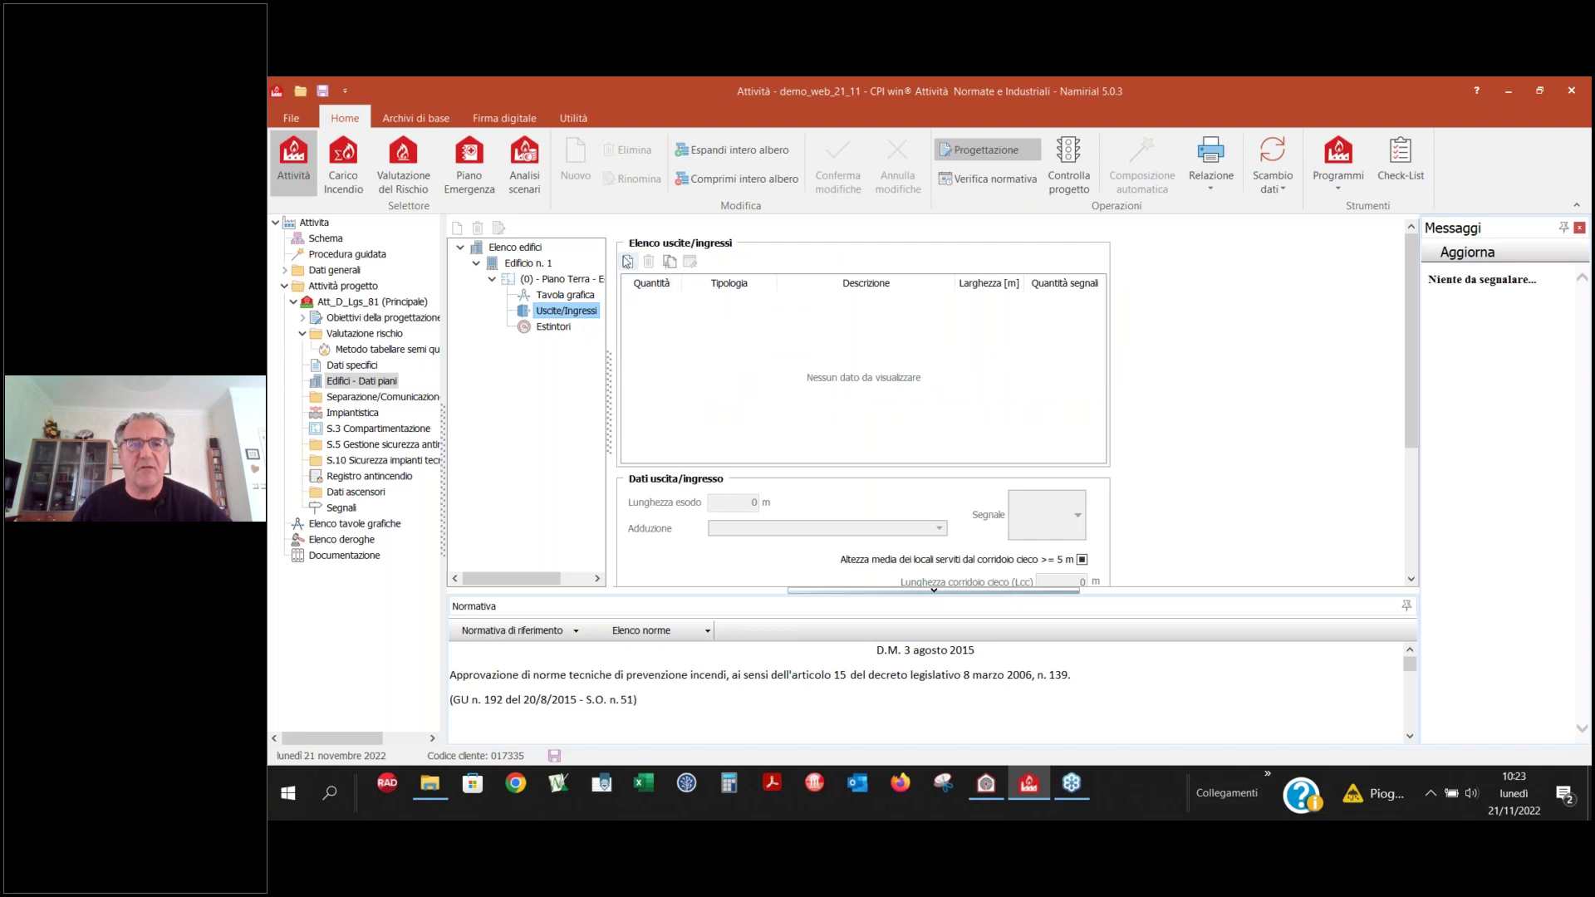
{"action": "left_click", "coordinate": [628, 262]}
{"action": "left_click", "coordinate": [773, 305]}
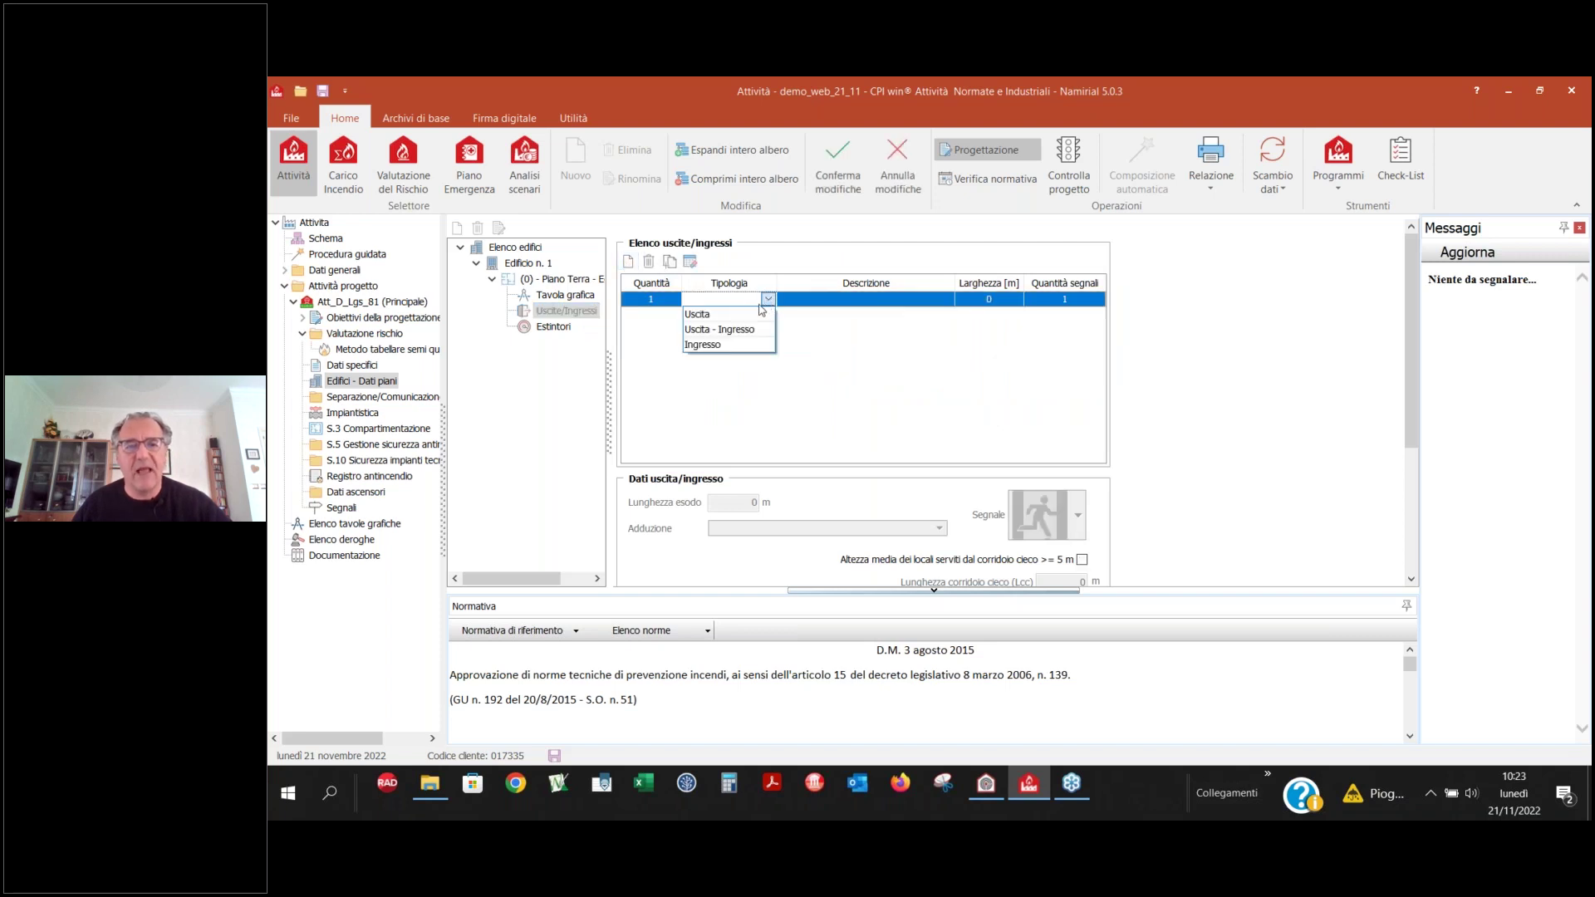
{"action": "left_click", "coordinate": [903, 314]}
{"action": "left_click", "coordinate": [993, 300]}
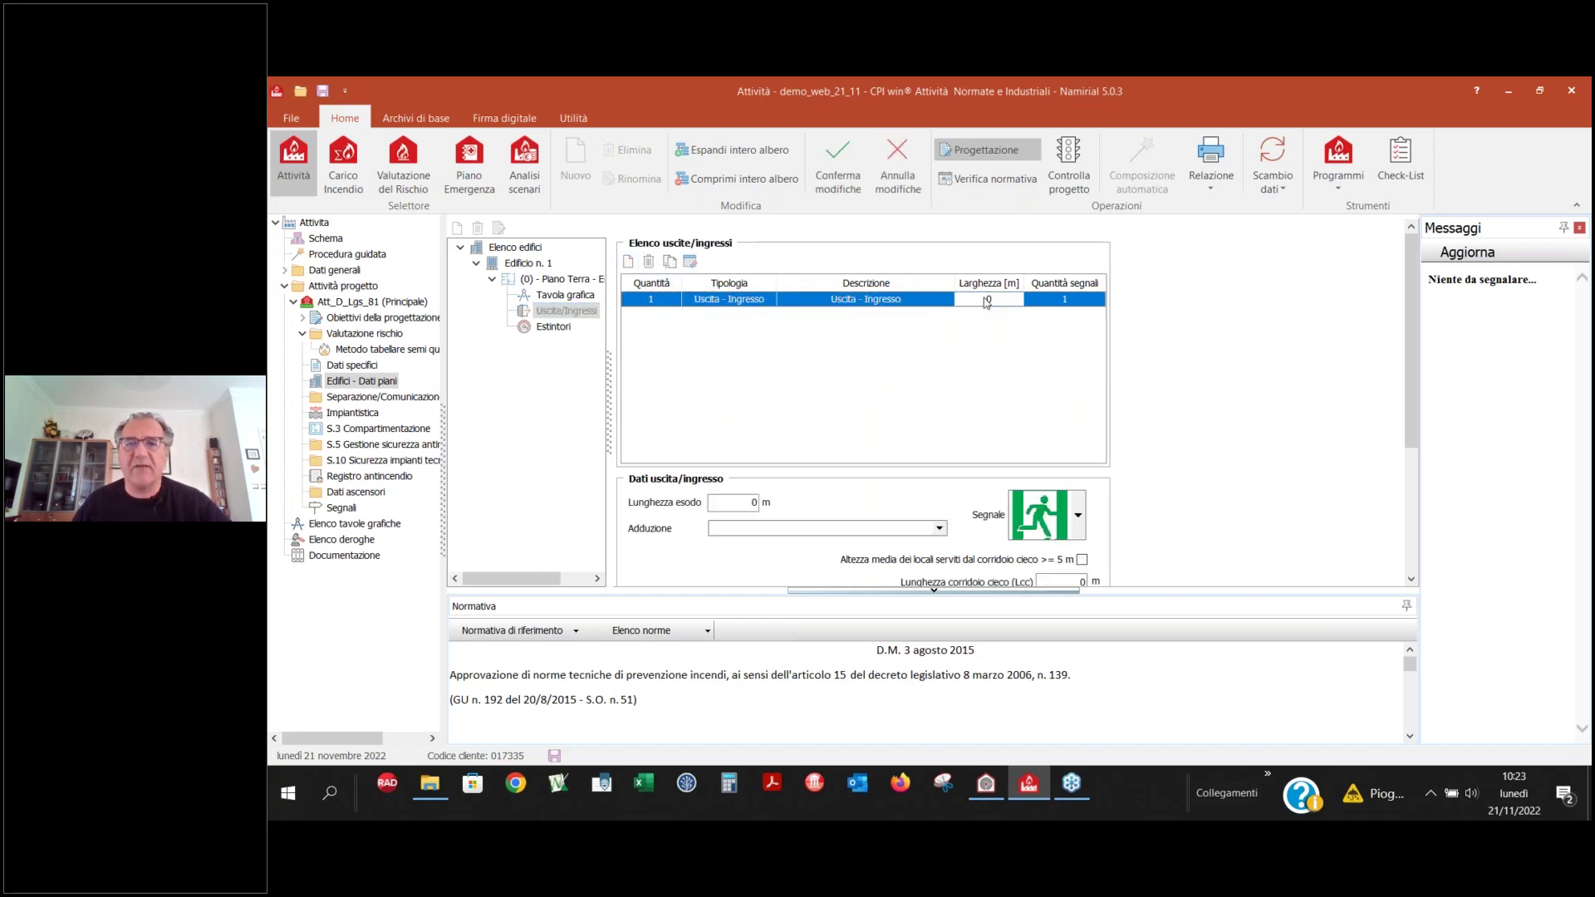
{"action": "type", "text": "0.9"}
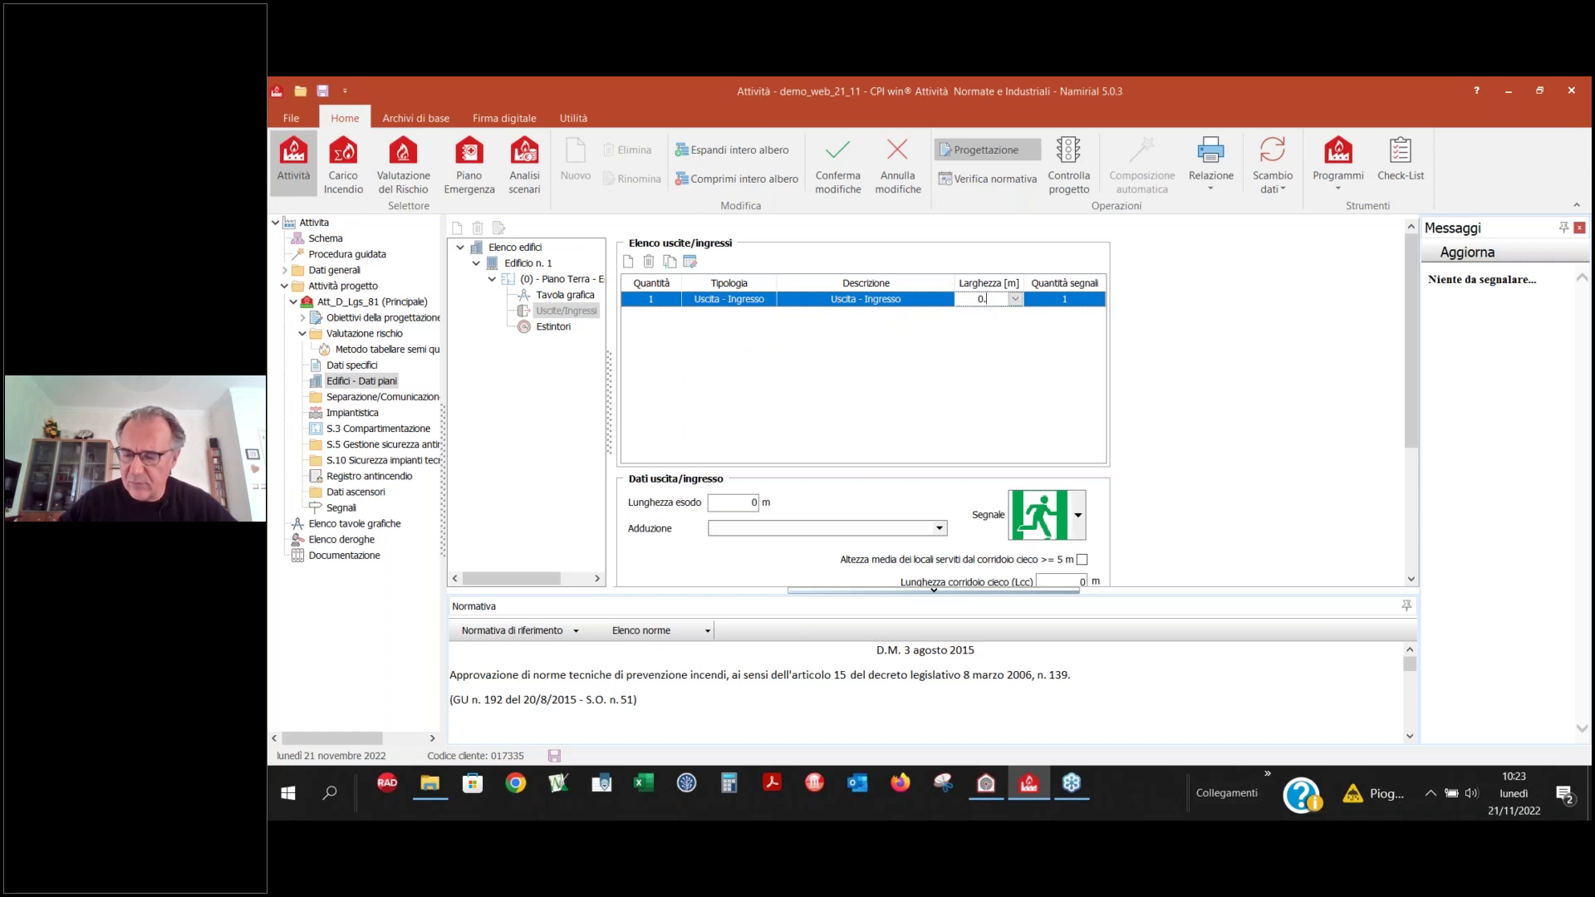
- Give the exit a 36 m Lunghezza esodo, Adduzione "Luogo sicuro n. 1 - pubblica via" and Tipo Ingresso "Apribile verso l'esterno", and confirm
{"action": "left_click", "coordinate": [748, 503]}
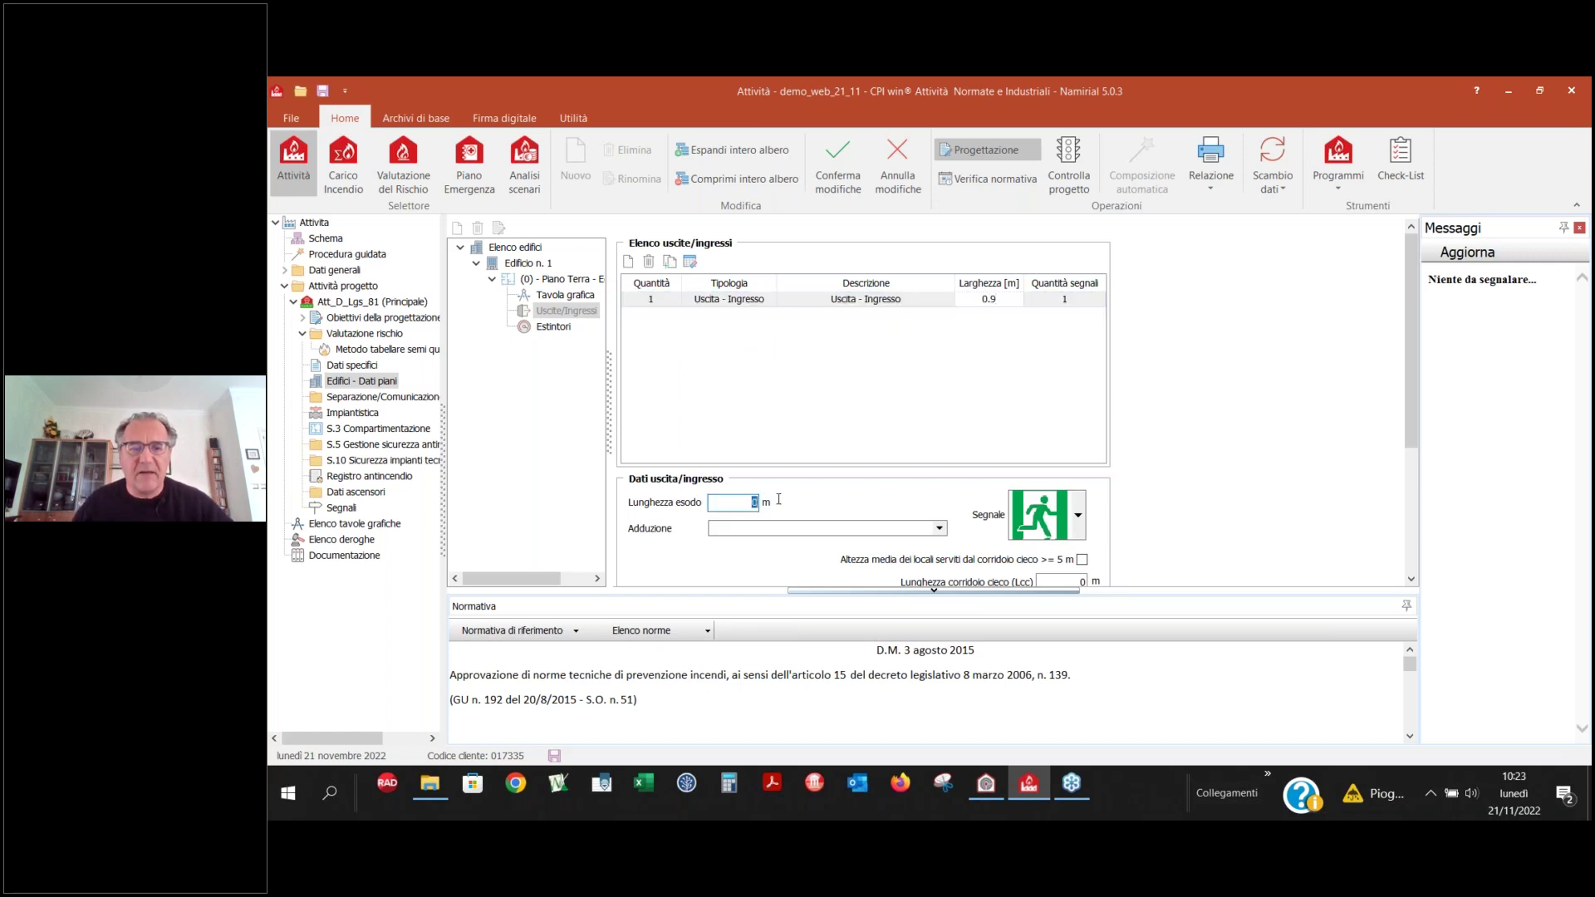
{"action": "type", "text": "36"}
{"action": "left_click", "coordinate": [938, 529]}
{"action": "left_click", "coordinate": [898, 547]}
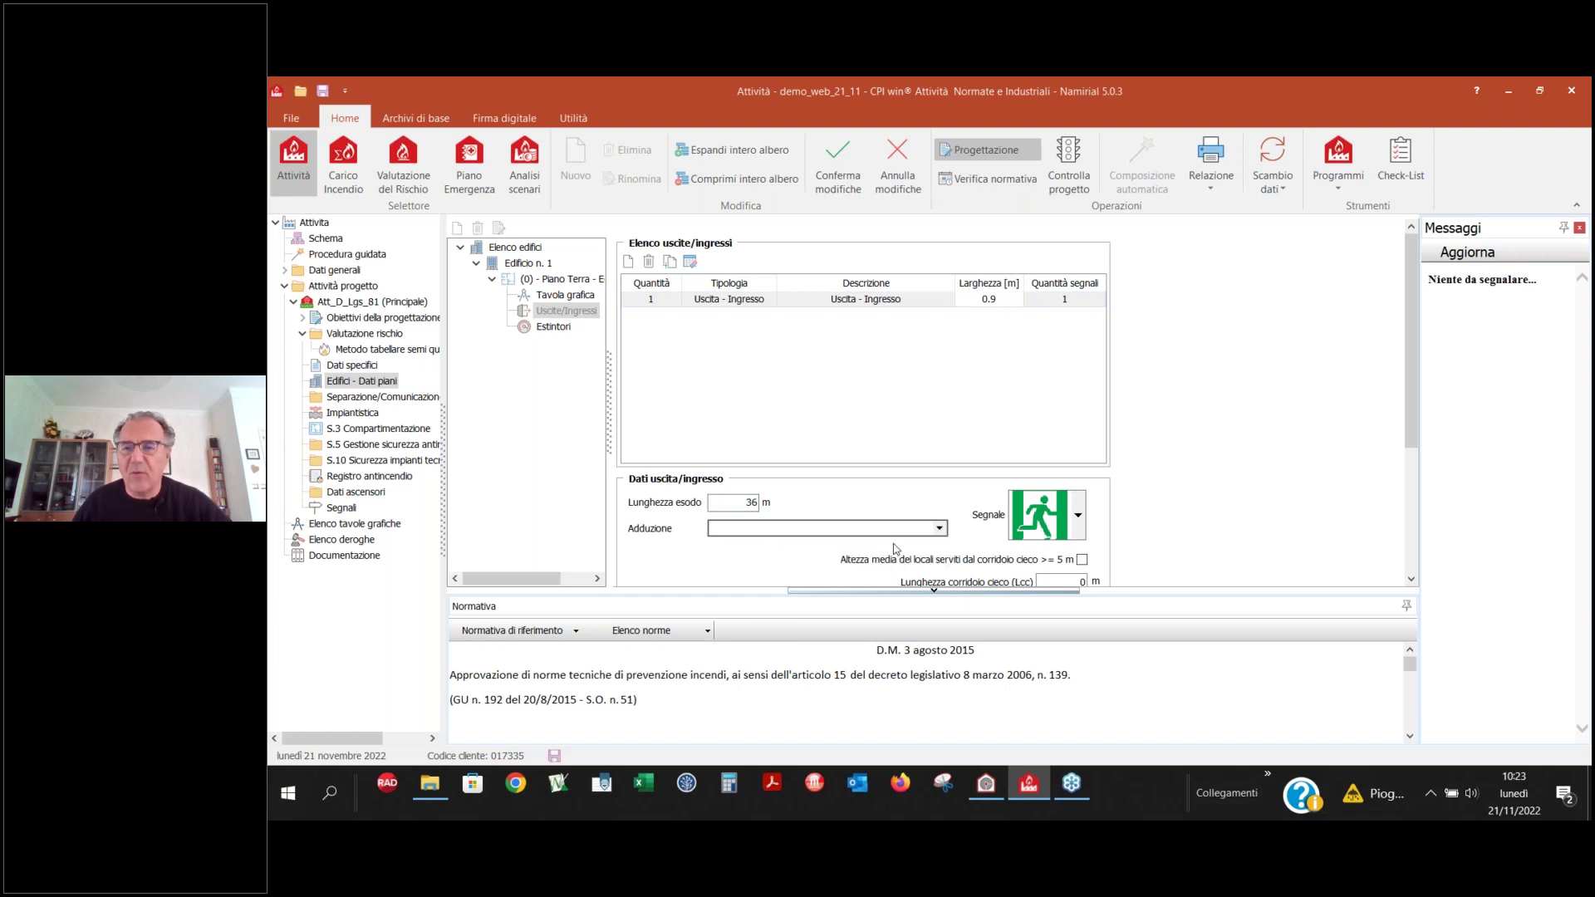
{"action": "scroll", "coordinate": [897, 498], "scroll_direction": "down", "scroll_amount": 3}
{"action": "left_click", "coordinate": [897, 394]}
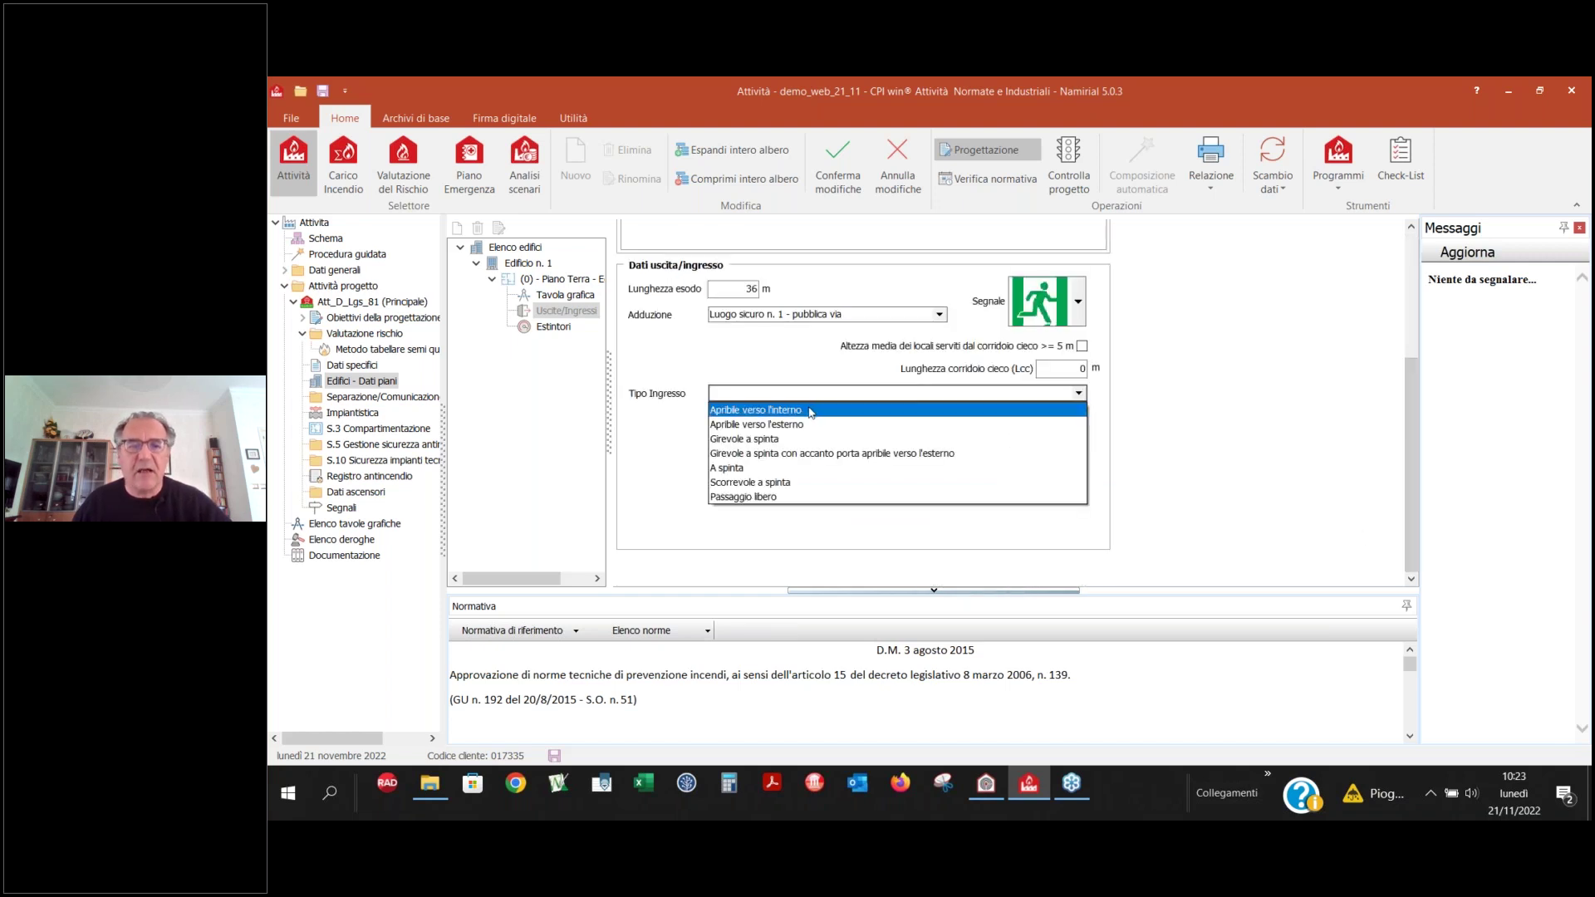
{"action": "left_click", "coordinate": [811, 425]}
{"action": "left_click", "coordinate": [829, 169]}
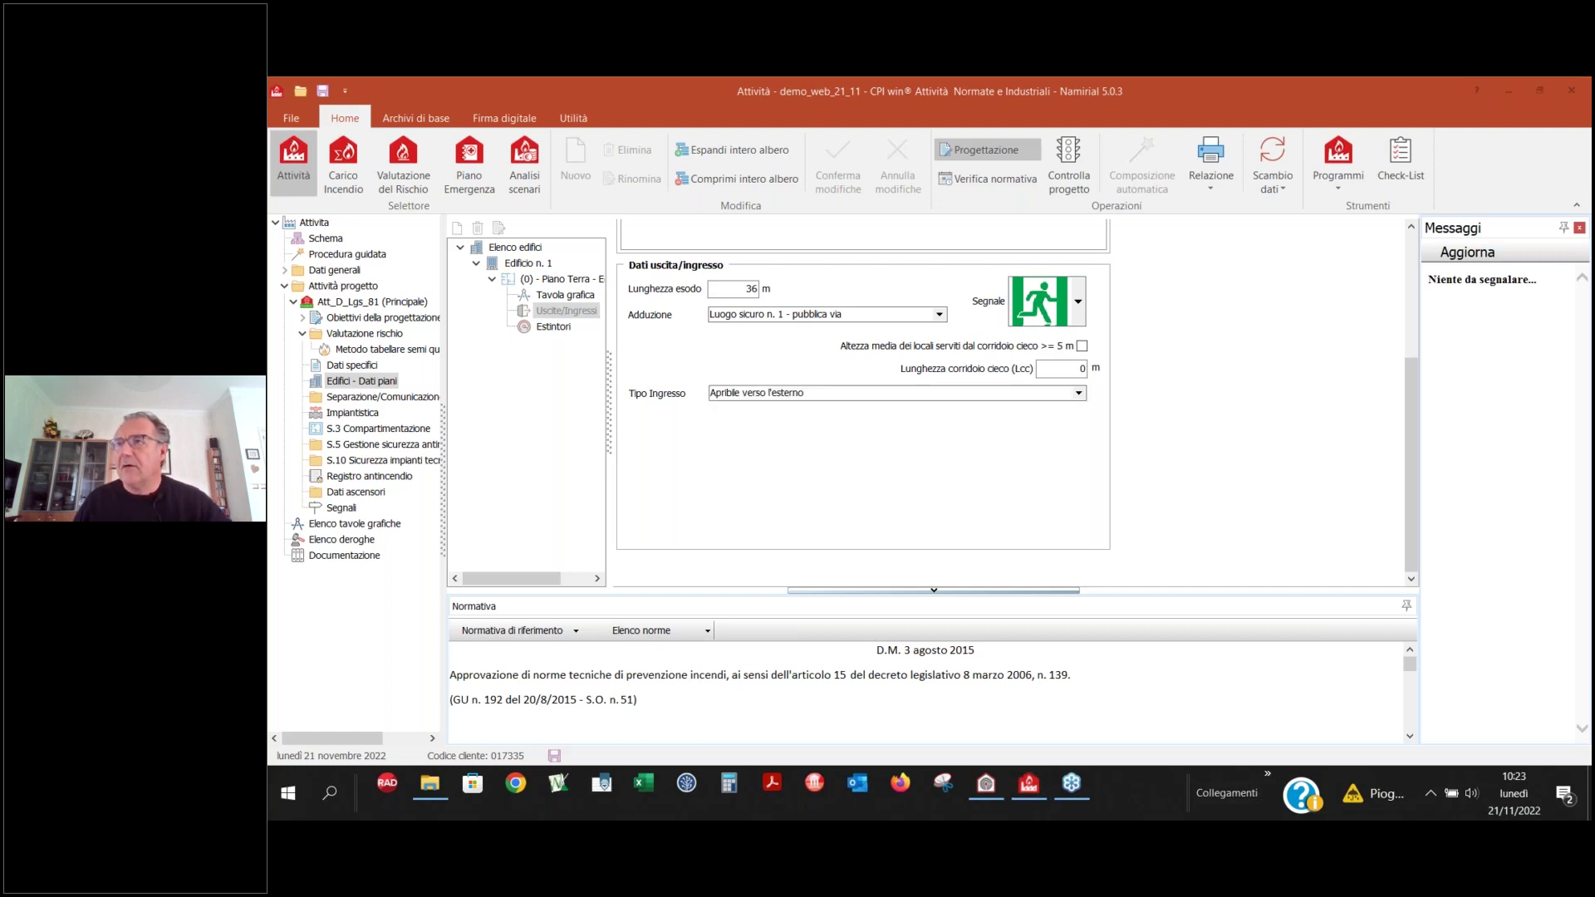
- Add an Idrico extinguisher with Classe A 13A and Classe B 70B to the Estintori of Piano Terra, and confirm
{"action": "left_click", "coordinate": [552, 334]}
{"action": "left_click", "coordinate": [553, 326]}
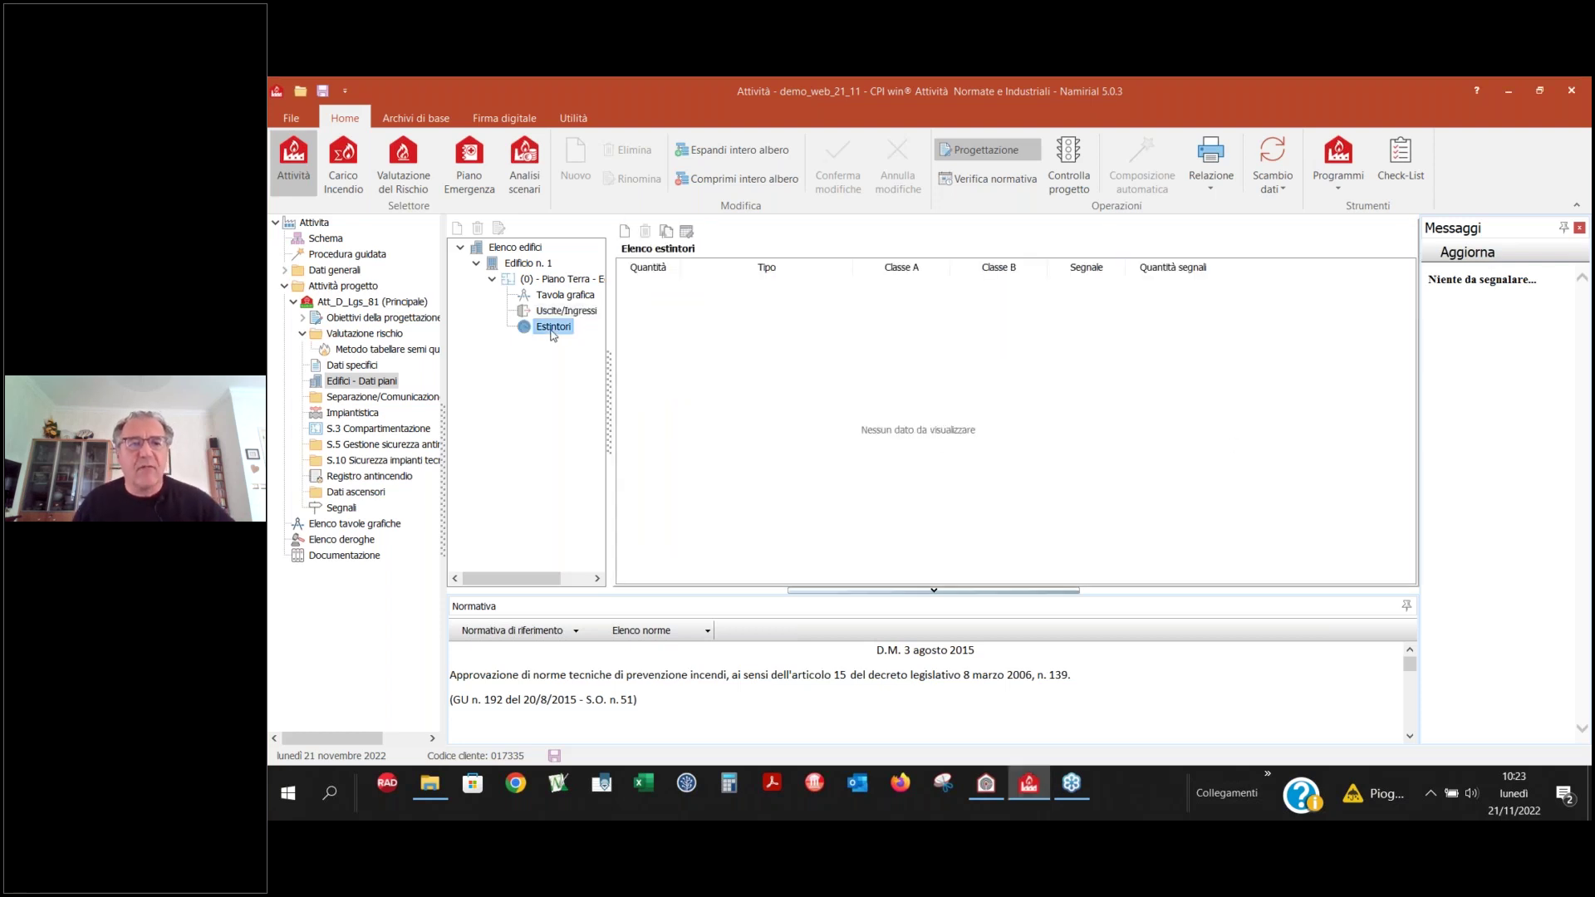
{"action": "left_click", "coordinate": [624, 231]}
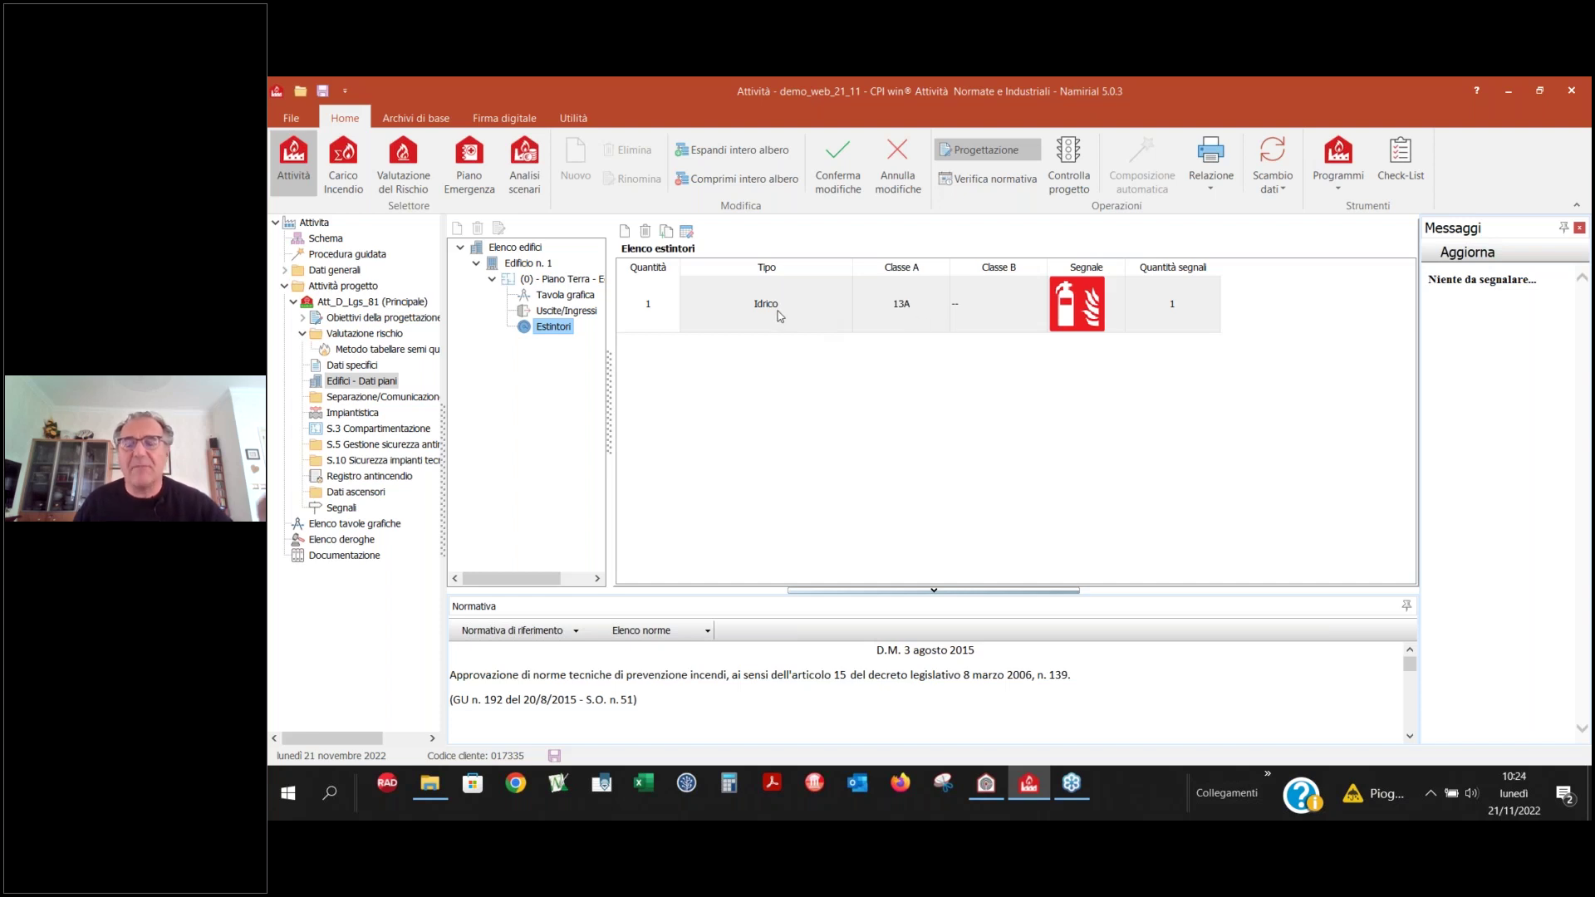
{"action": "left_click", "coordinate": [990, 304]}
{"action": "left_click", "coordinate": [1001, 355]}
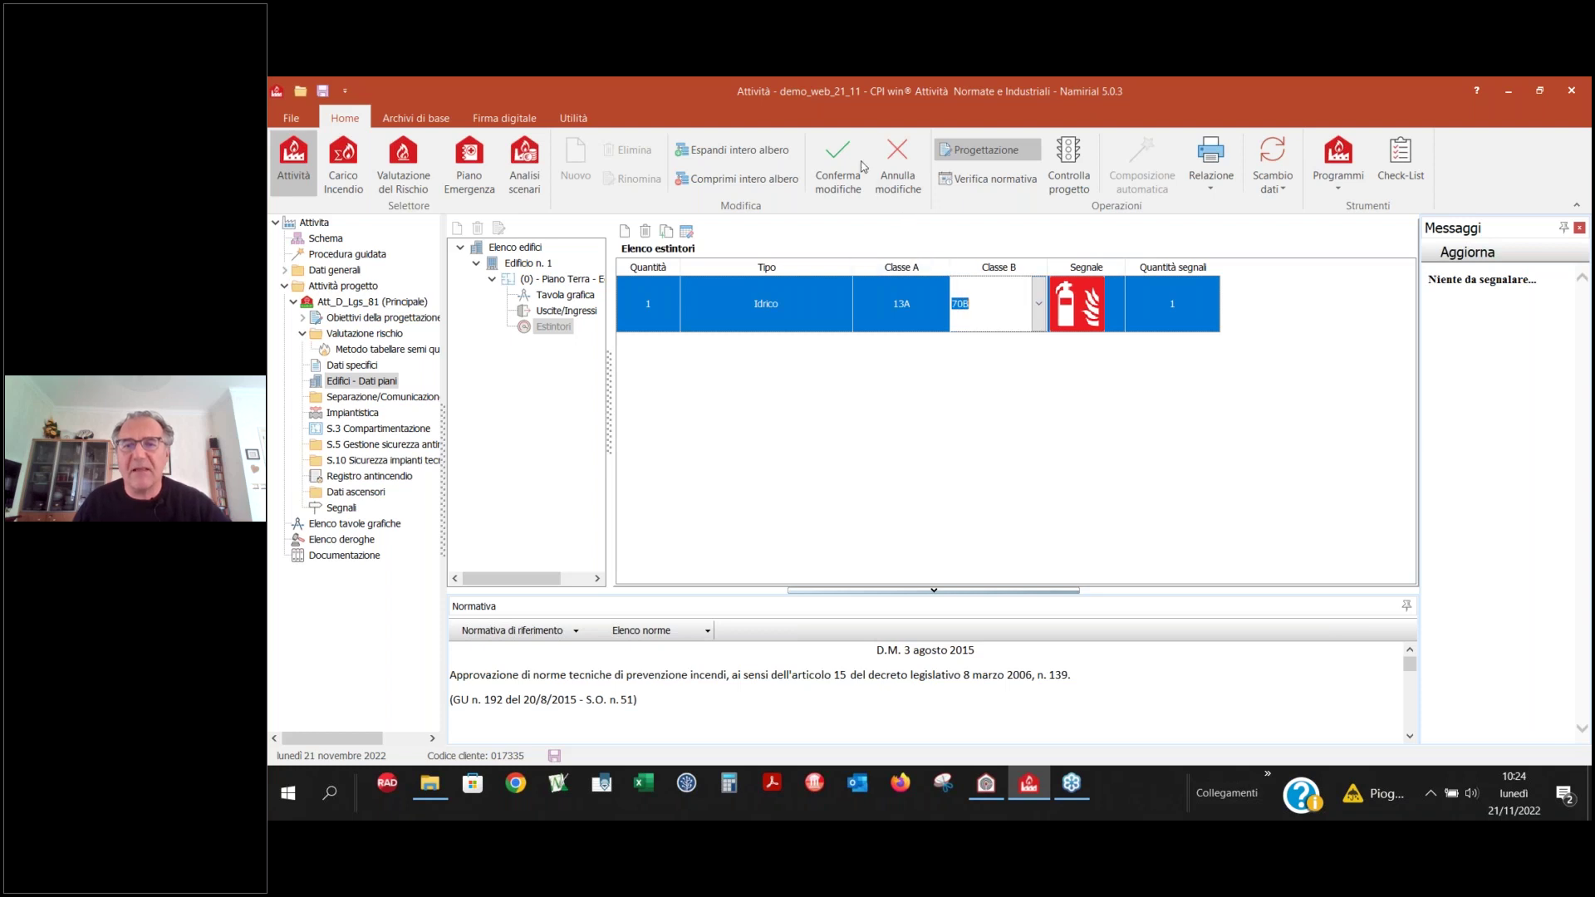
{"action": "left_click", "coordinate": [837, 166]}
- Add a second extinguisher entry of type Polvere chimica with Classe A 5A and Classe B 55B
{"action": "left_click", "coordinate": [627, 233]}
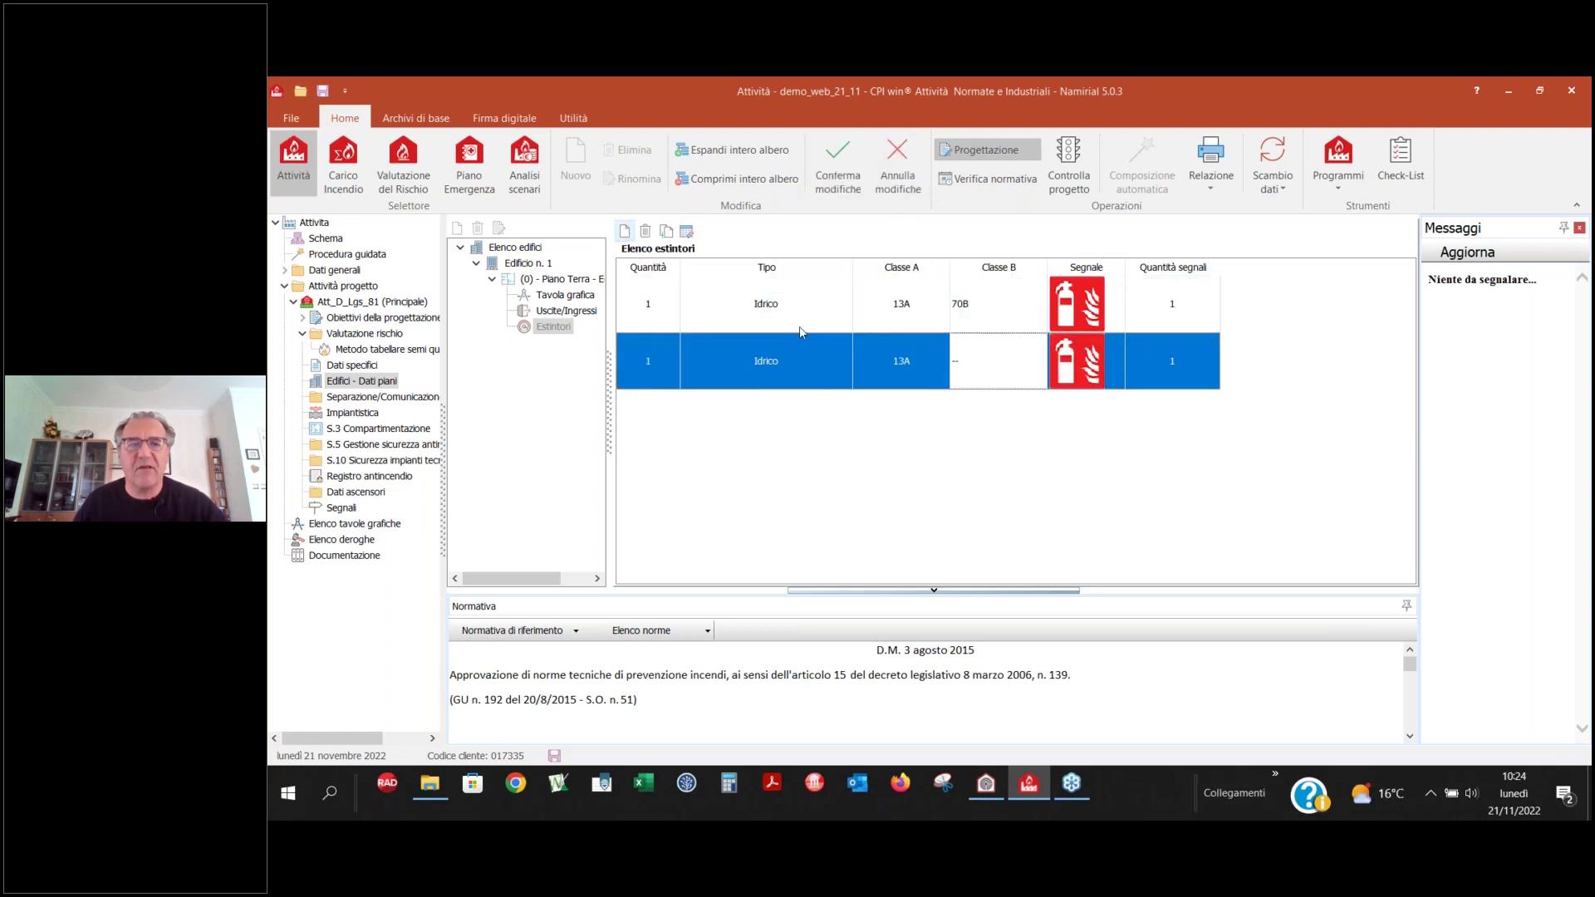
{"action": "left_click", "coordinate": [836, 366]}
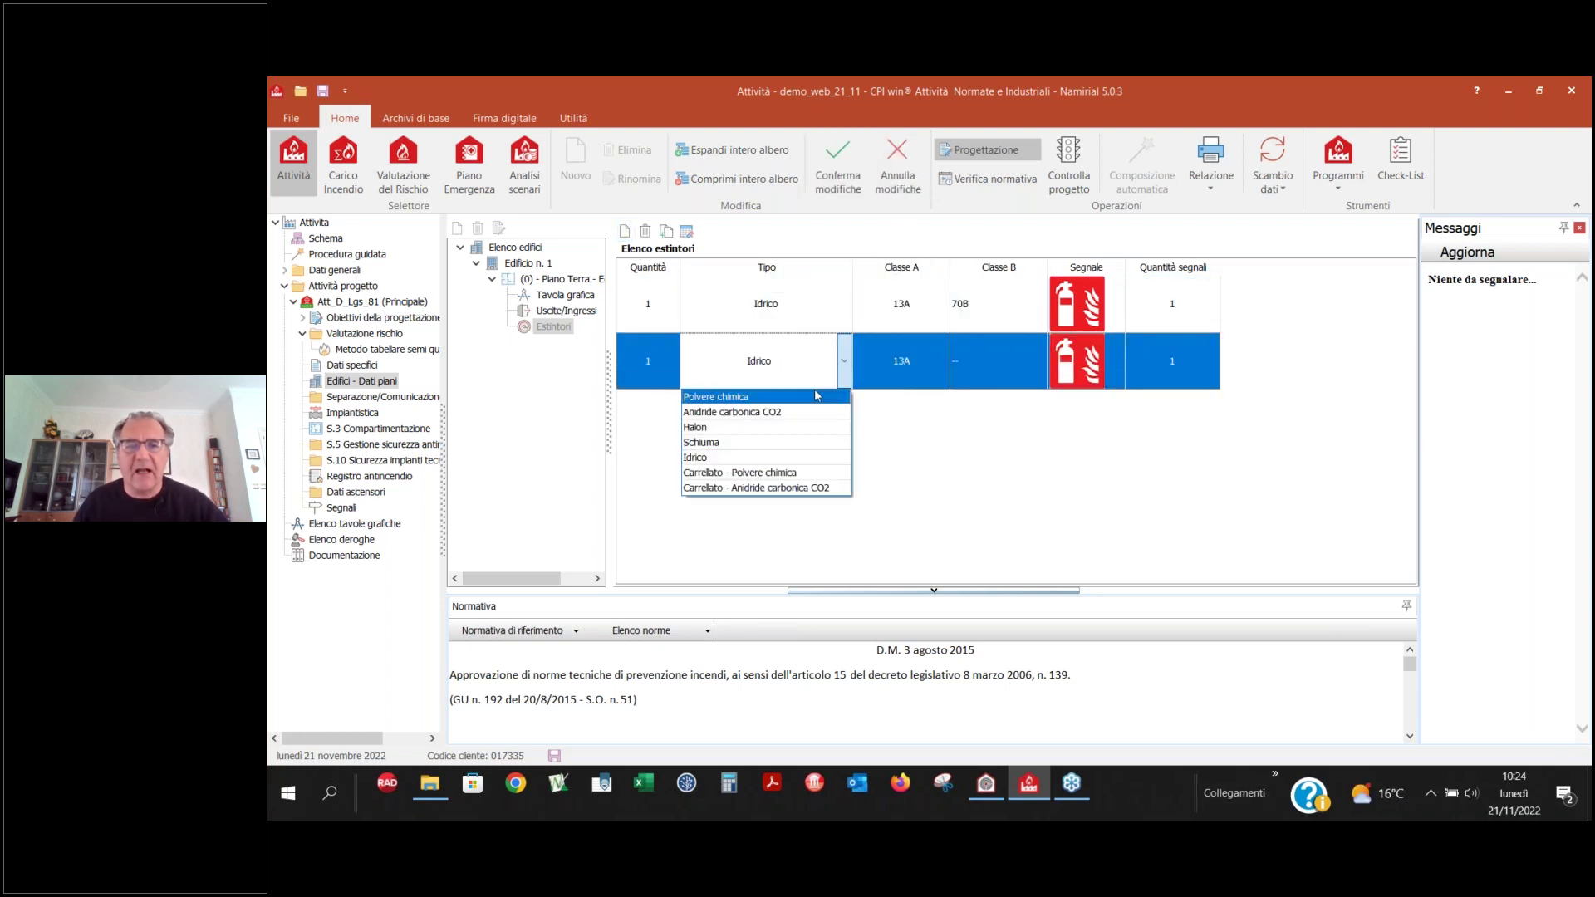
{"action": "left_click", "coordinate": [817, 396]}
{"action": "left_click", "coordinate": [1009, 382]}
{"action": "left_click", "coordinate": [1040, 380]}
{"action": "left_click", "coordinate": [1006, 403]}
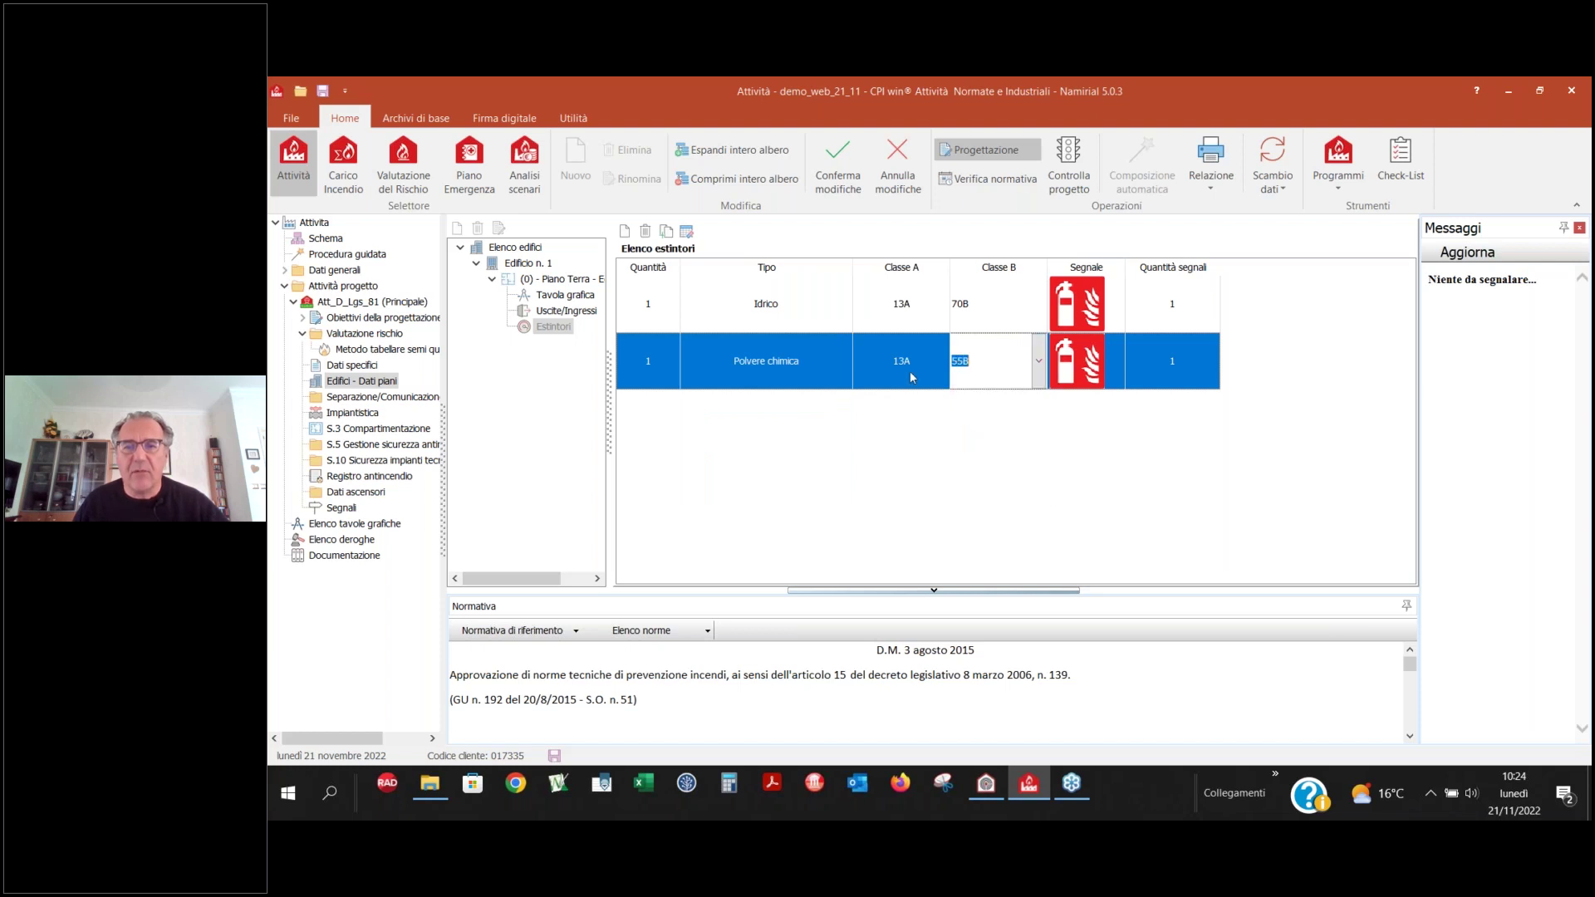
{"action": "left_click", "coordinate": [912, 375]}
{"action": "left_click", "coordinate": [941, 361]}
{"action": "left_click", "coordinate": [905, 396]}
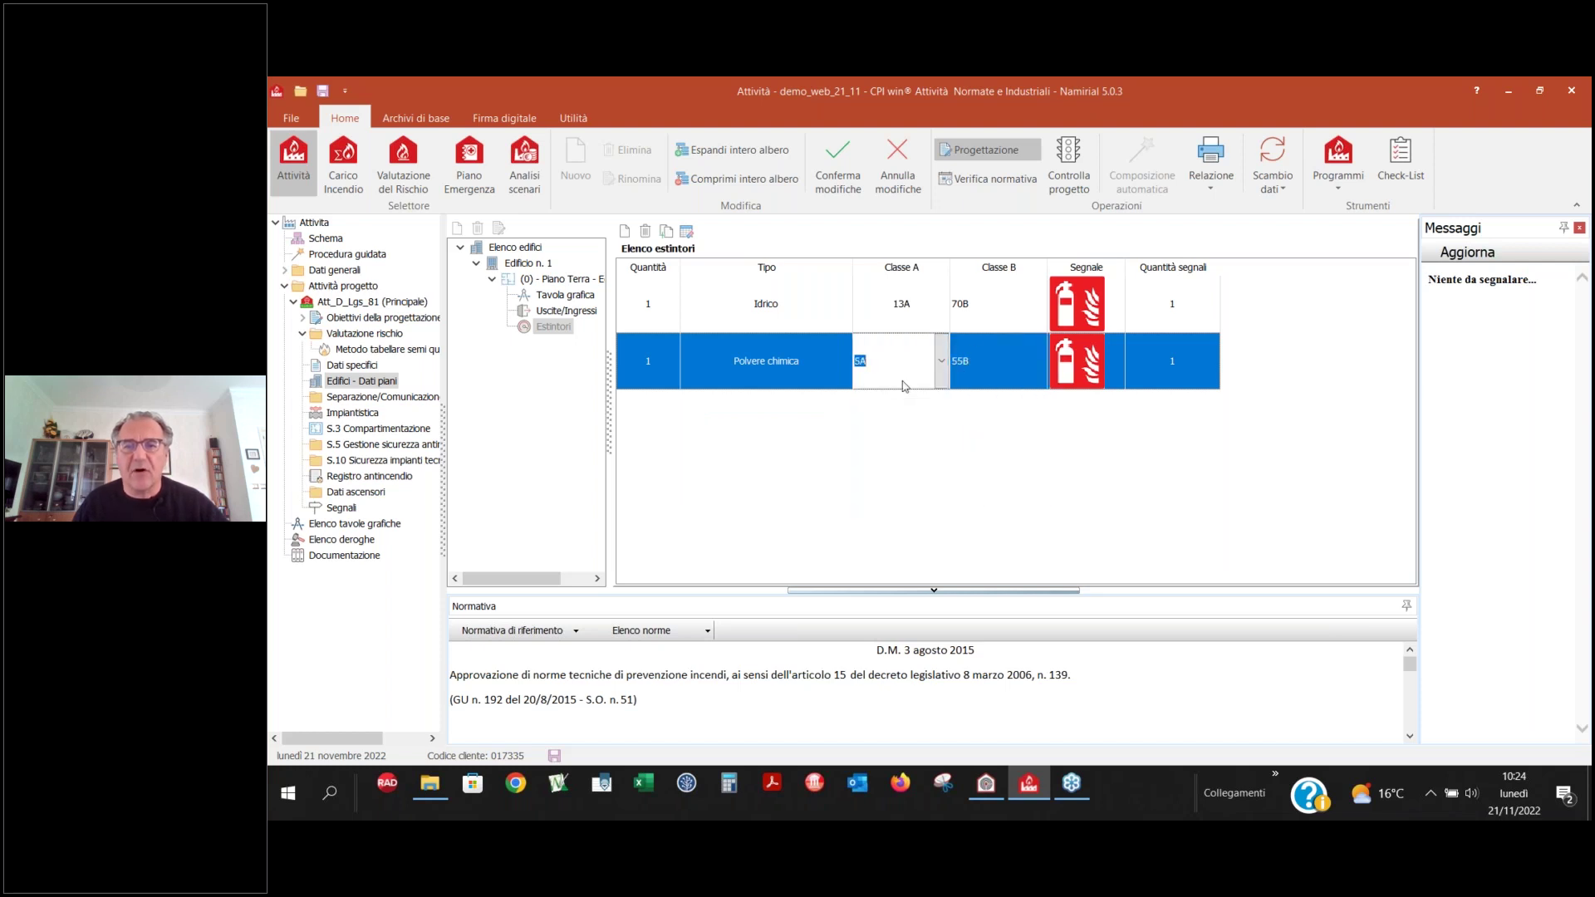
- Set the quantity of the Polvere chimica extinguishers to 3 and confirm the extinguisher list
{"action": "left_click", "coordinate": [655, 359]}
{"action": "type", "text": "3"}
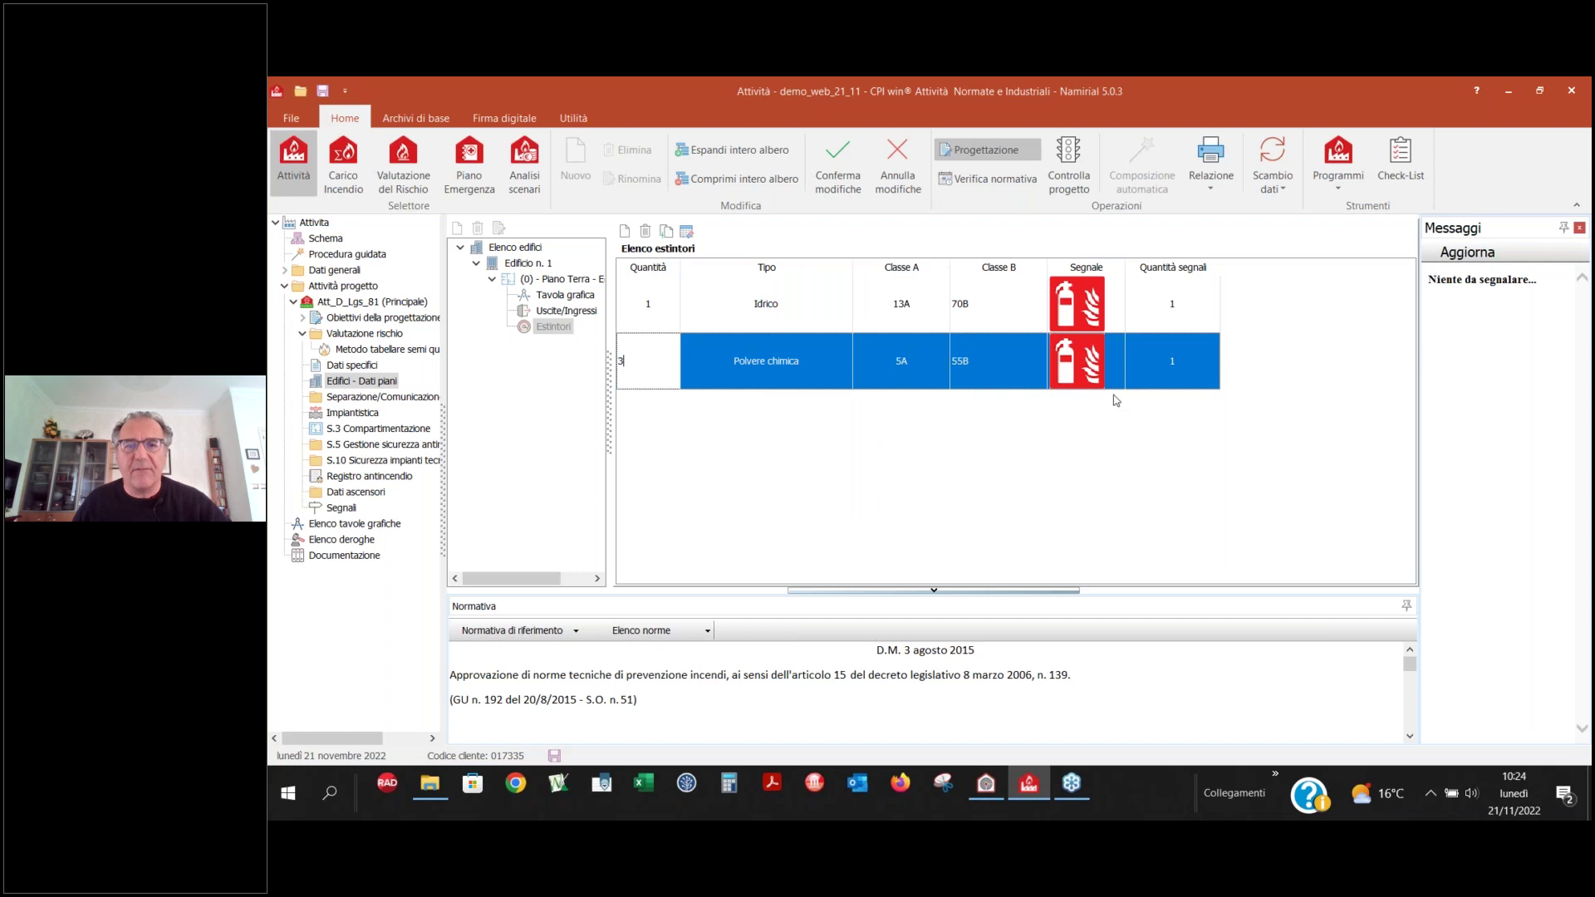
{"action": "left_click", "coordinate": [1158, 363]}
{"action": "left_click", "coordinate": [835, 189]}
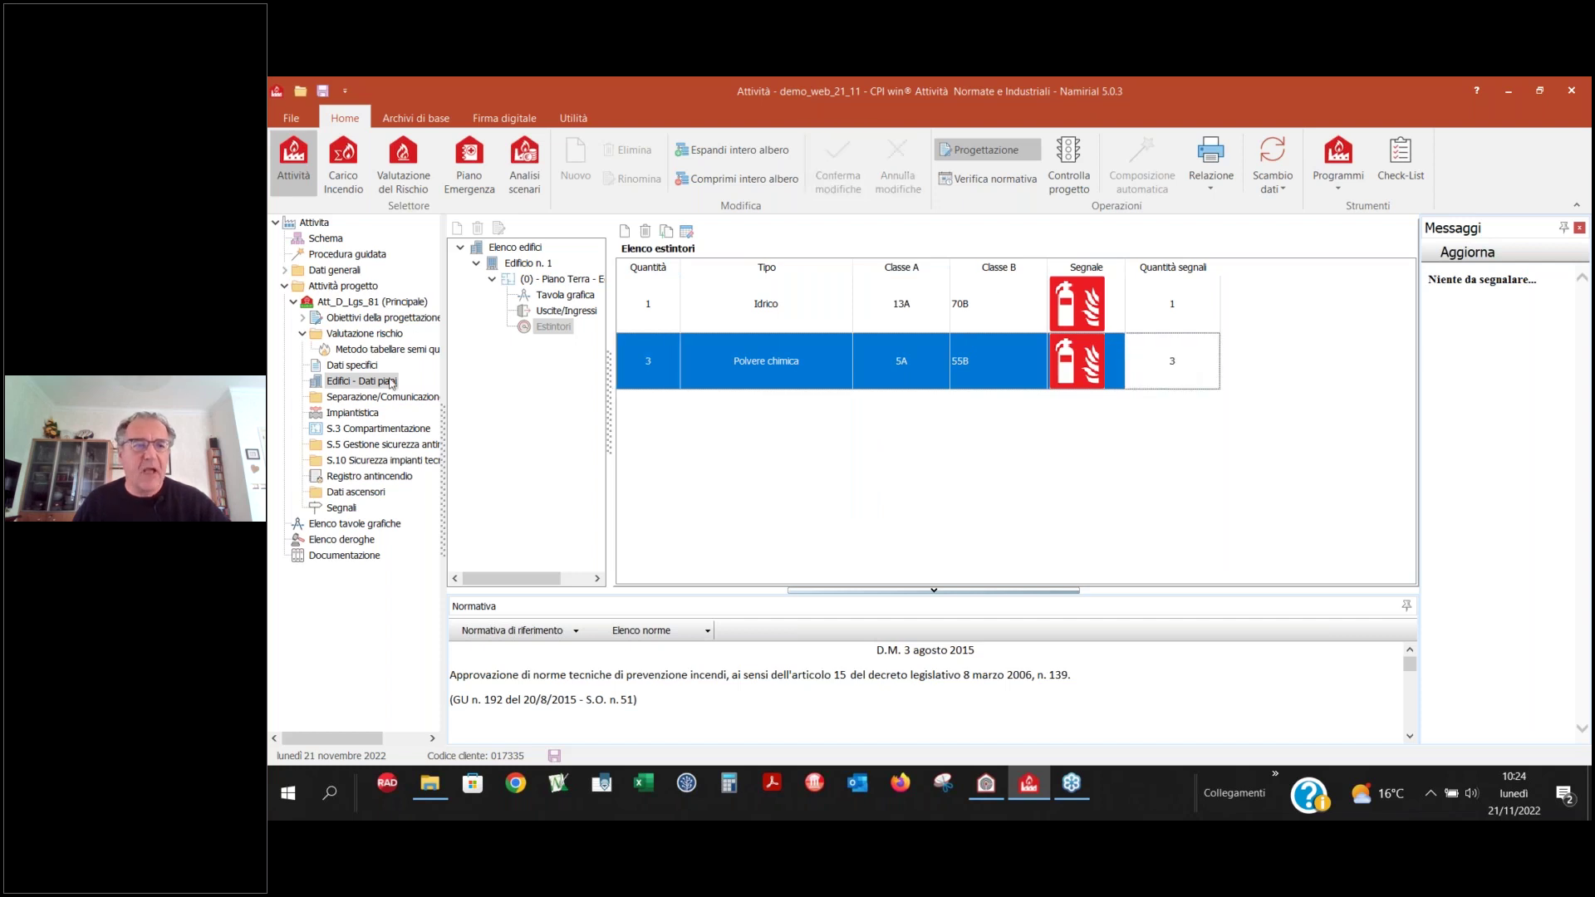
- In S.3 Compartimentazione, assign (0) - Piano Terra - Edificio n. 1 to Compartimento n° 1, check its Dati generali and confirm
{"action": "left_click", "coordinate": [381, 429]}
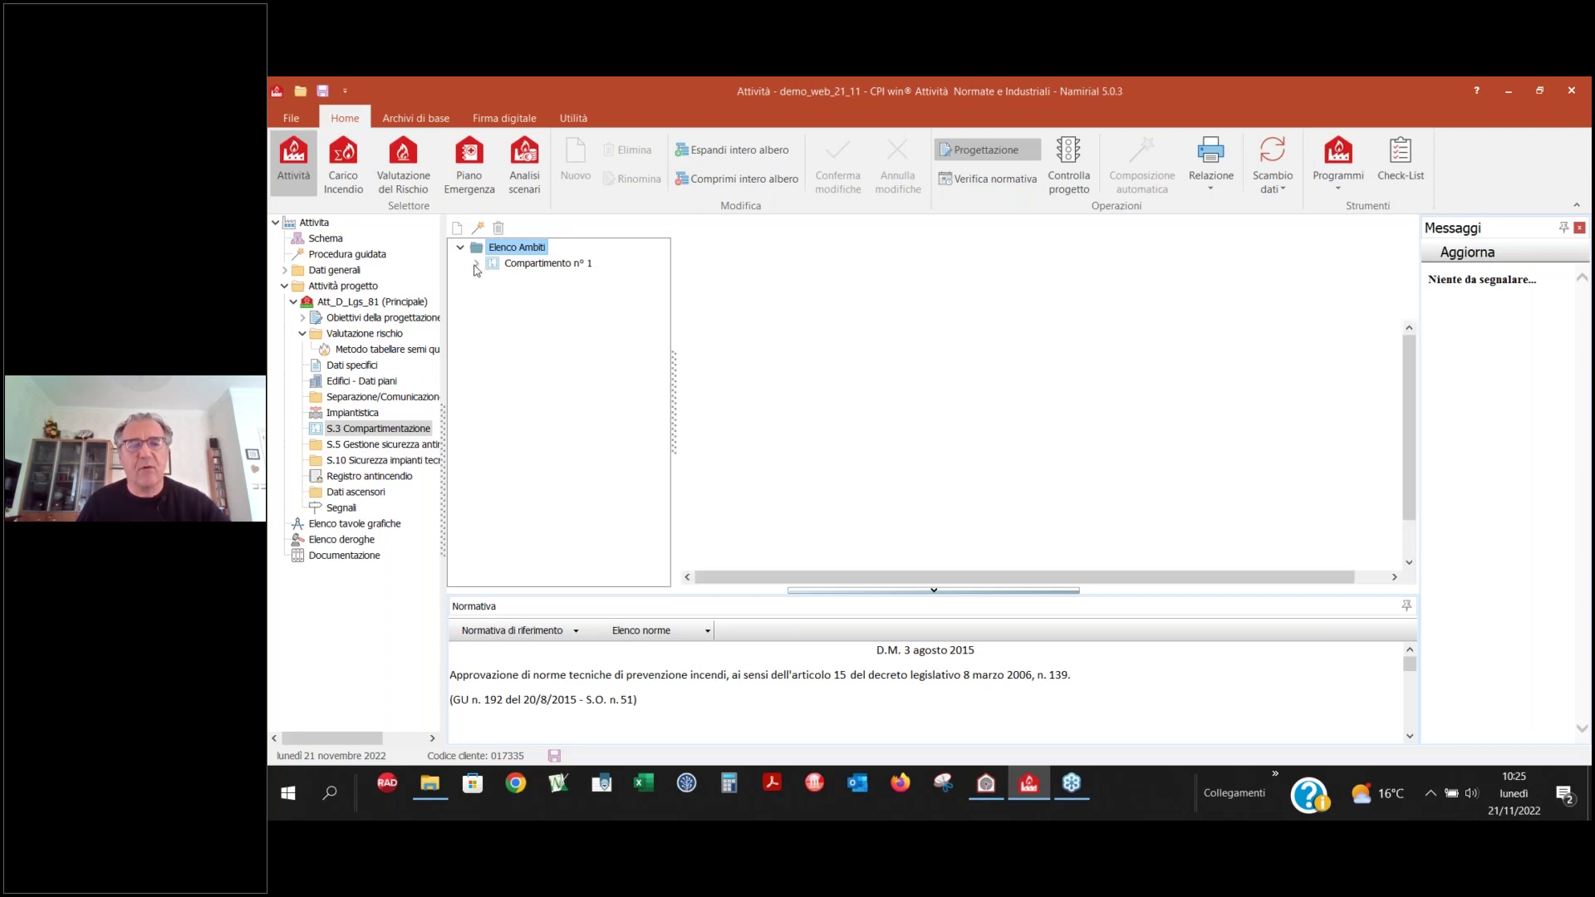
{"action": "double_click", "coordinate": [500, 268]}
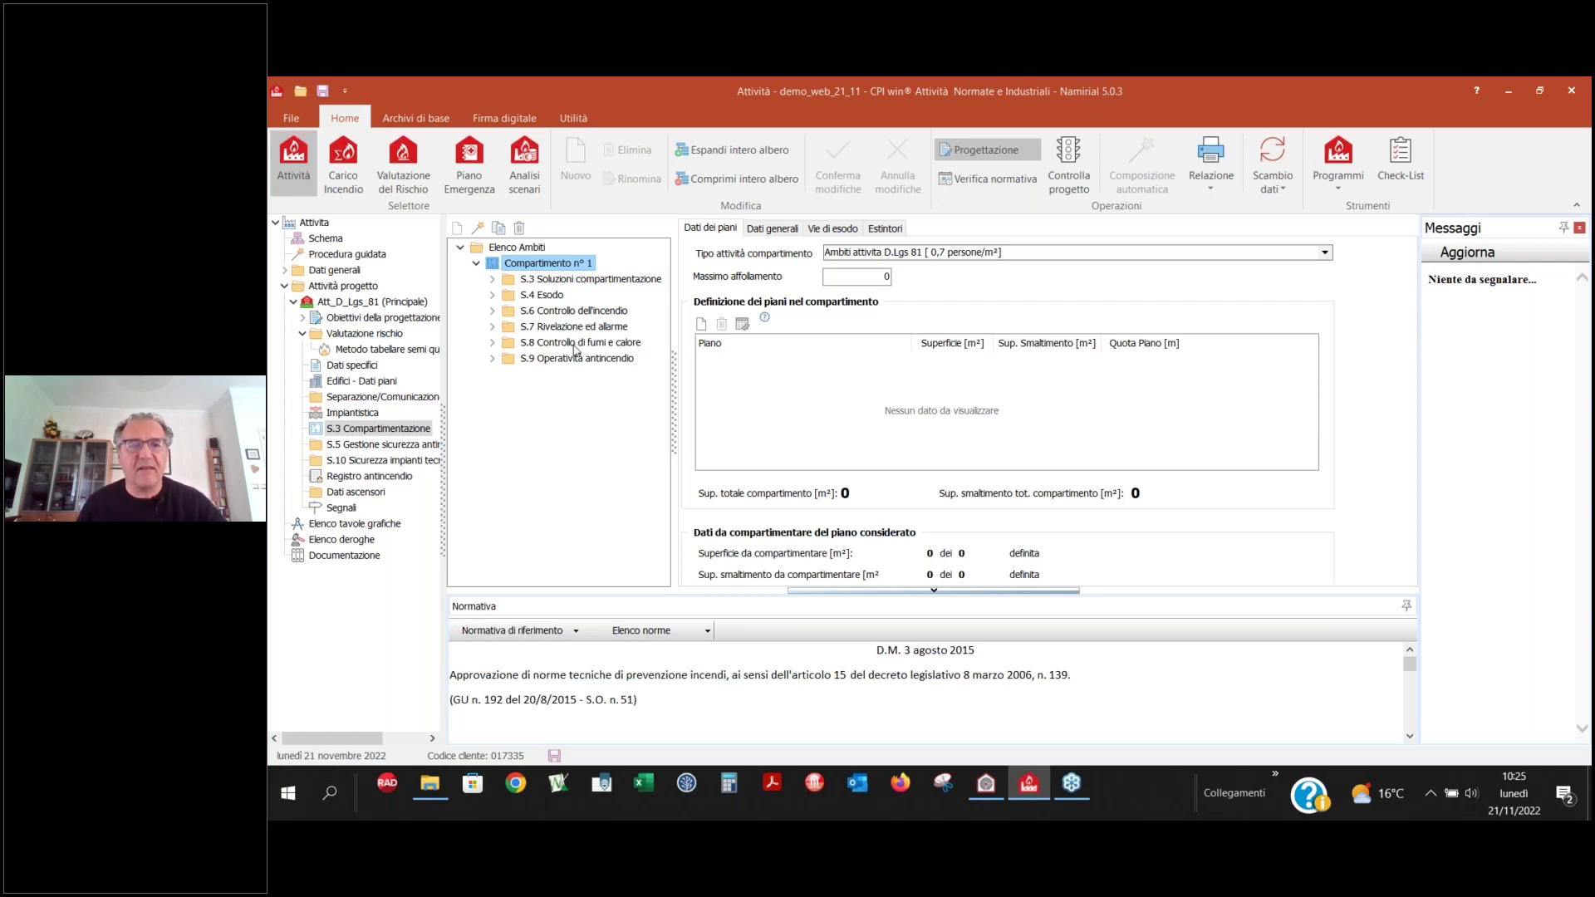
{"action": "left_click", "coordinate": [700, 324]}
{"action": "left_click", "coordinate": [1027, 453]}
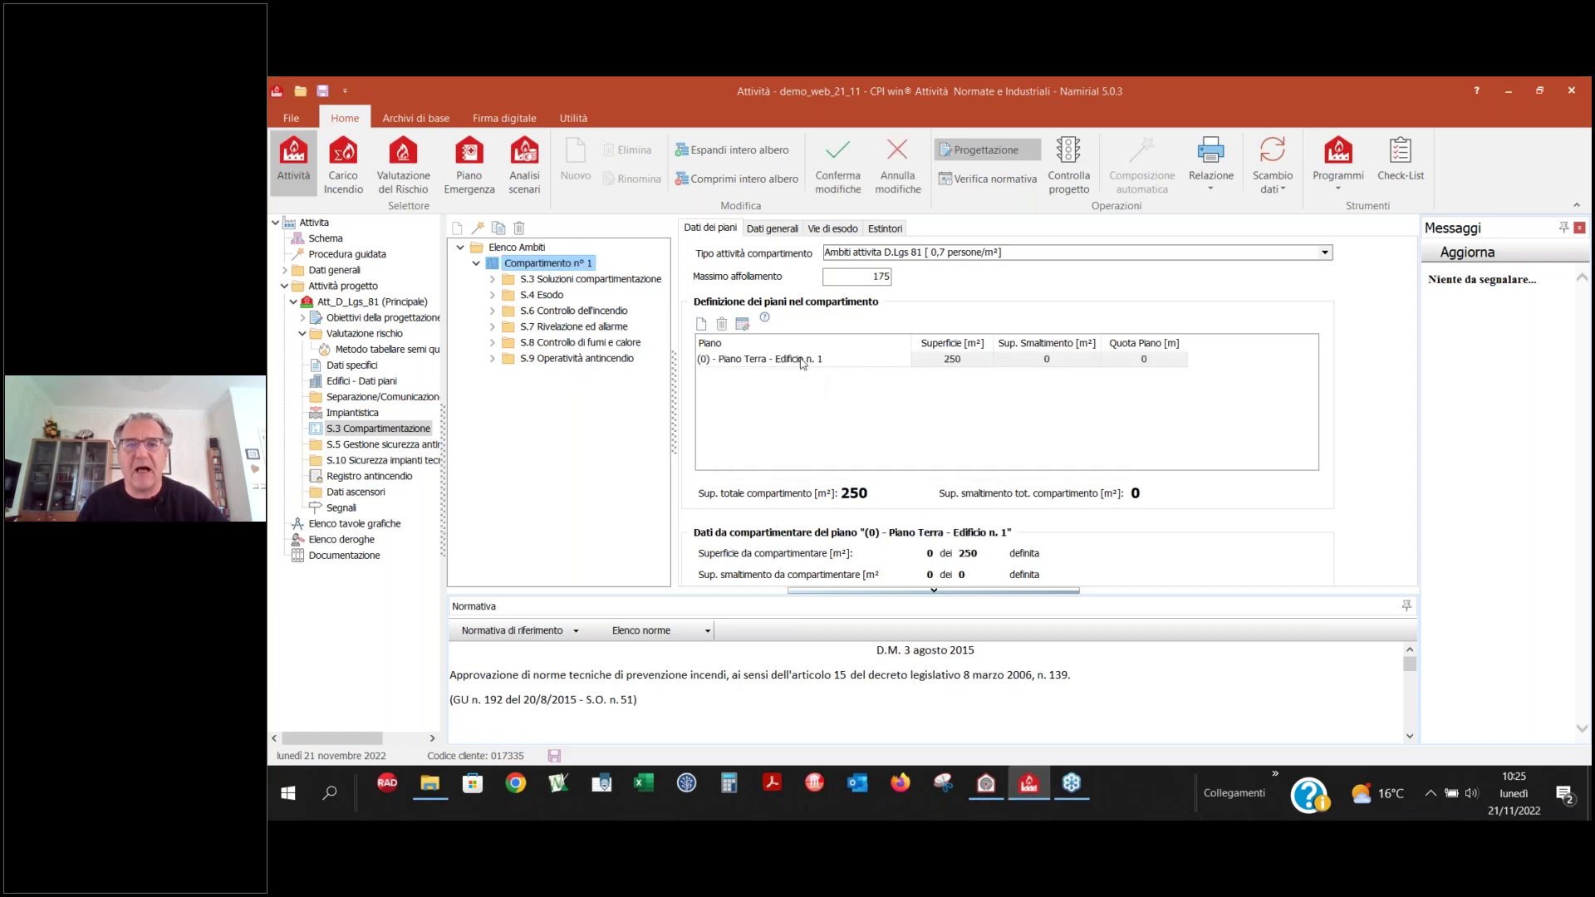
{"action": "left_click", "coordinate": [760, 230]}
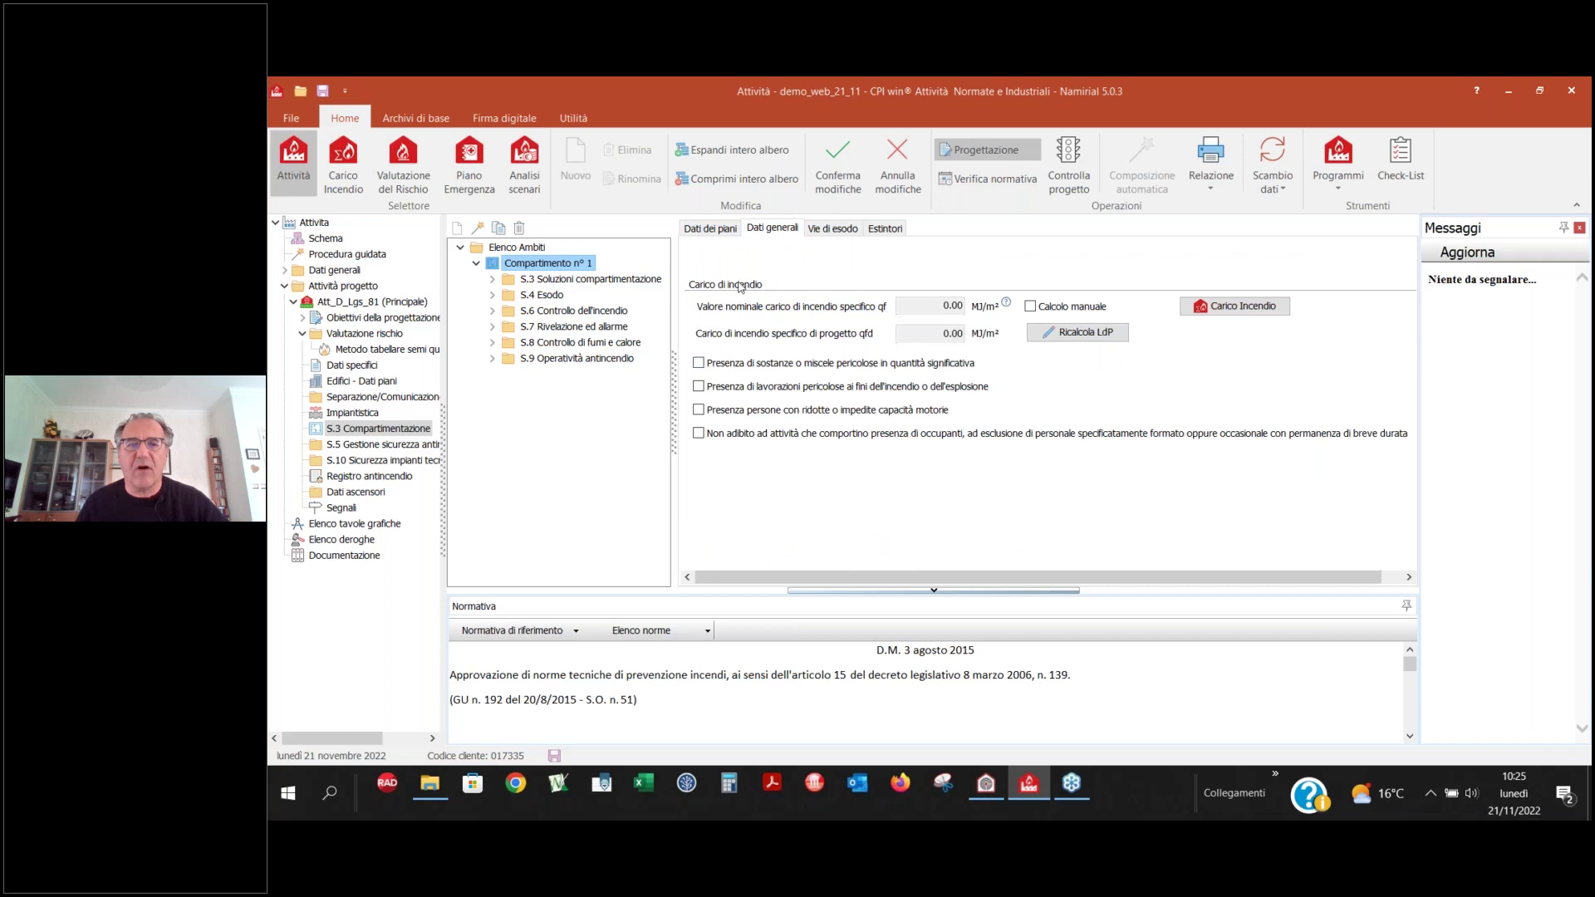
{"action": "left_click", "coordinate": [839, 175]}
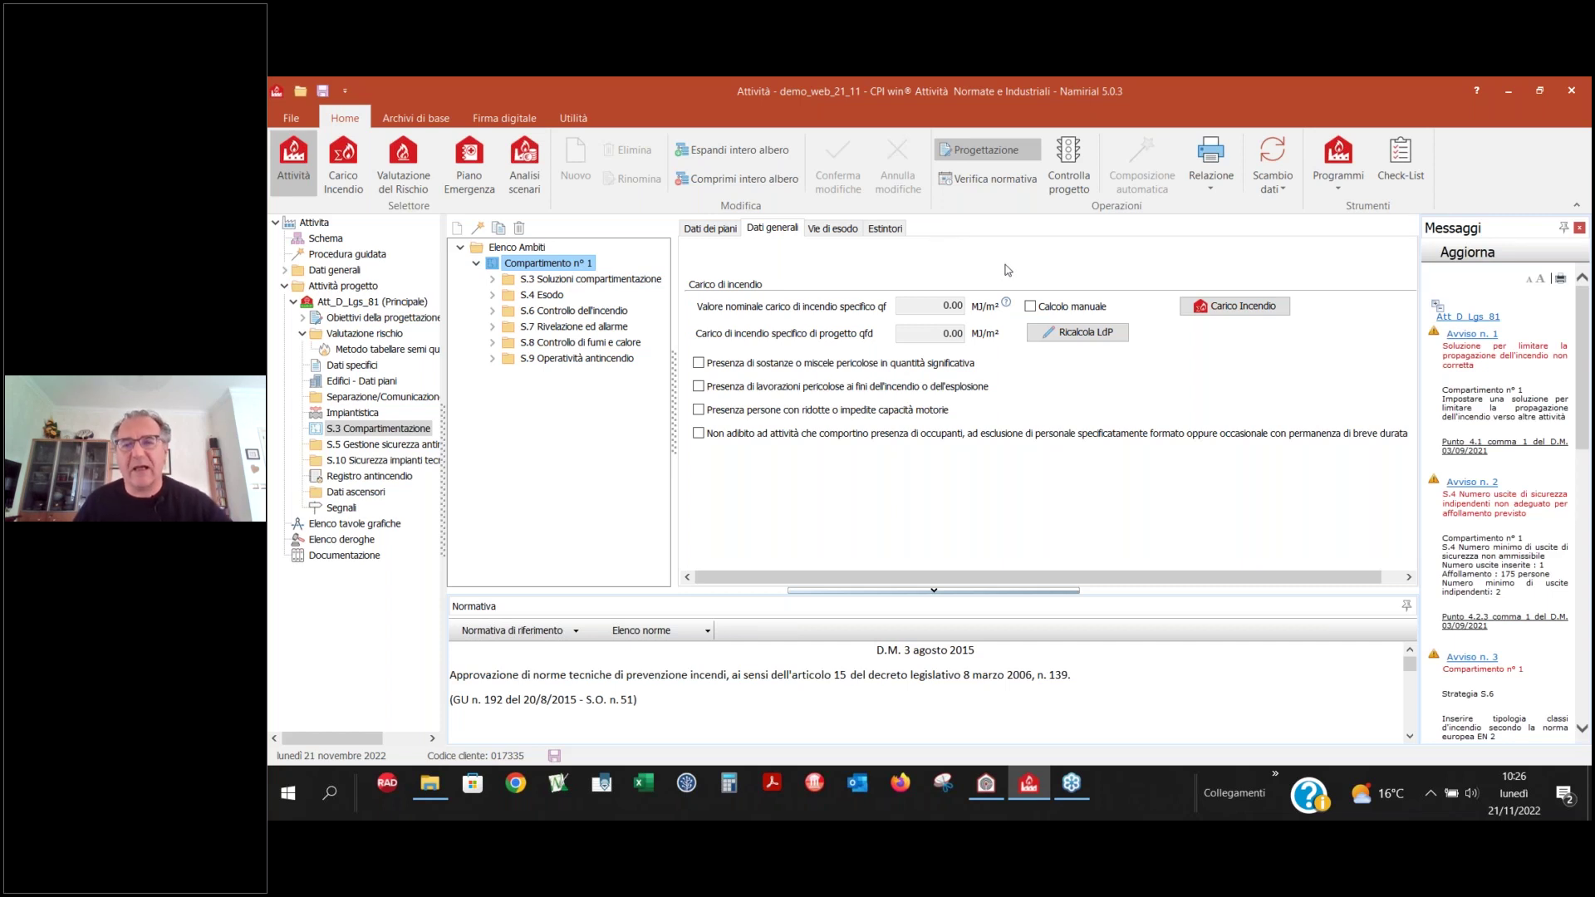
- Open the fire load calculation of Compartimento n° 1 and set Tipo calcolo carico di incendio to Valore predefinito statistico
{"action": "left_click", "coordinate": [1220, 309]}
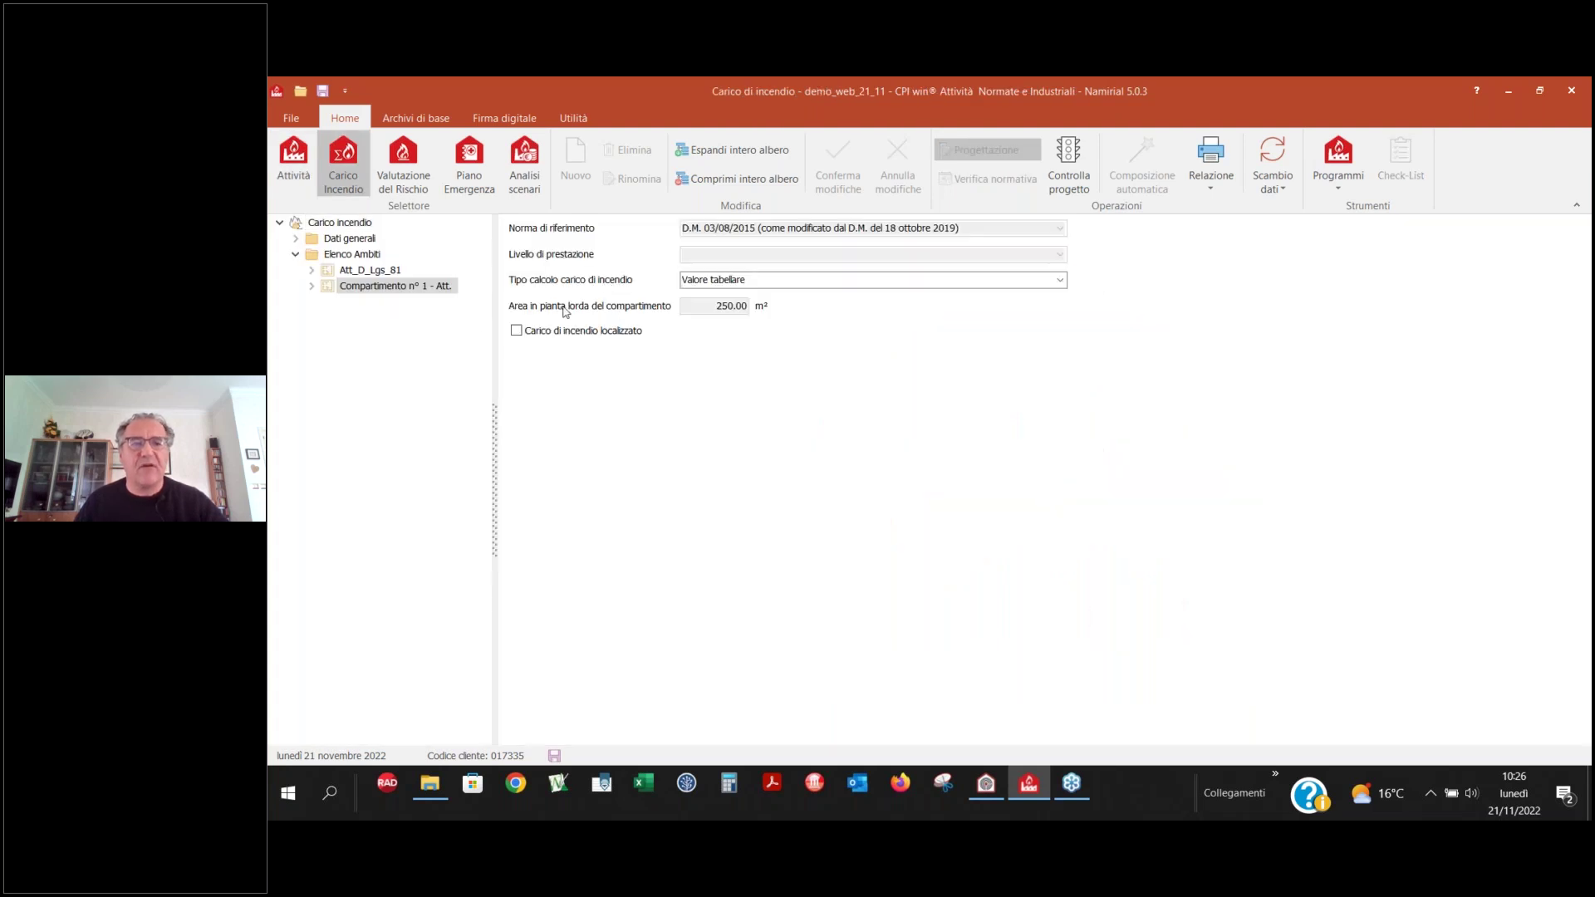
{"action": "left_click", "coordinate": [313, 286]}
{"action": "left_click", "coordinate": [1058, 282]}
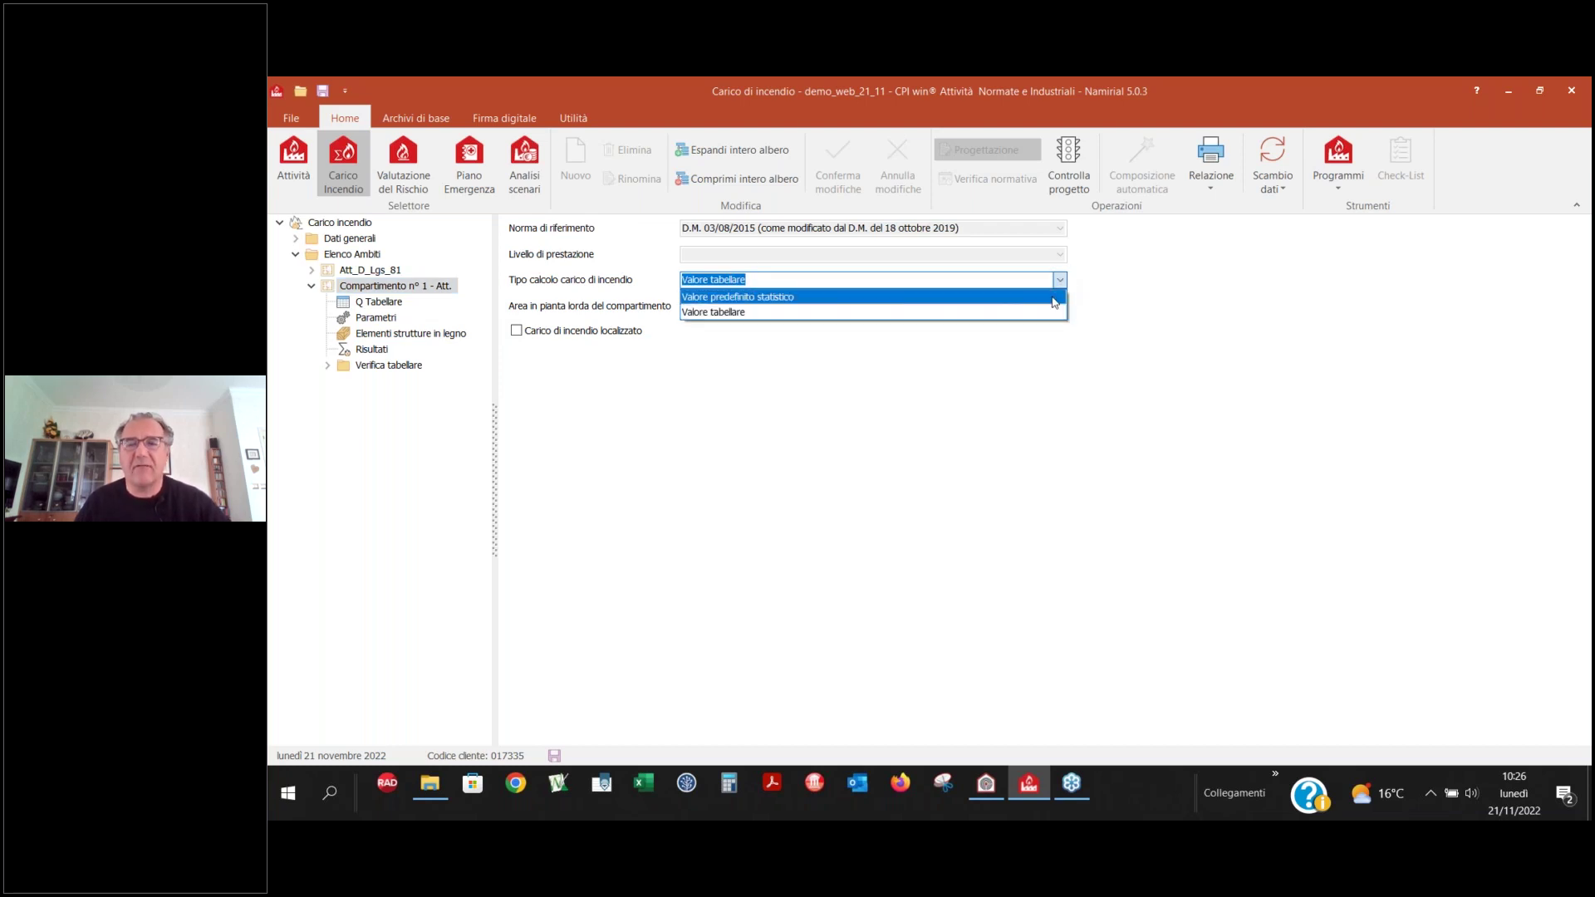
{"action": "left_click", "coordinate": [781, 297]}
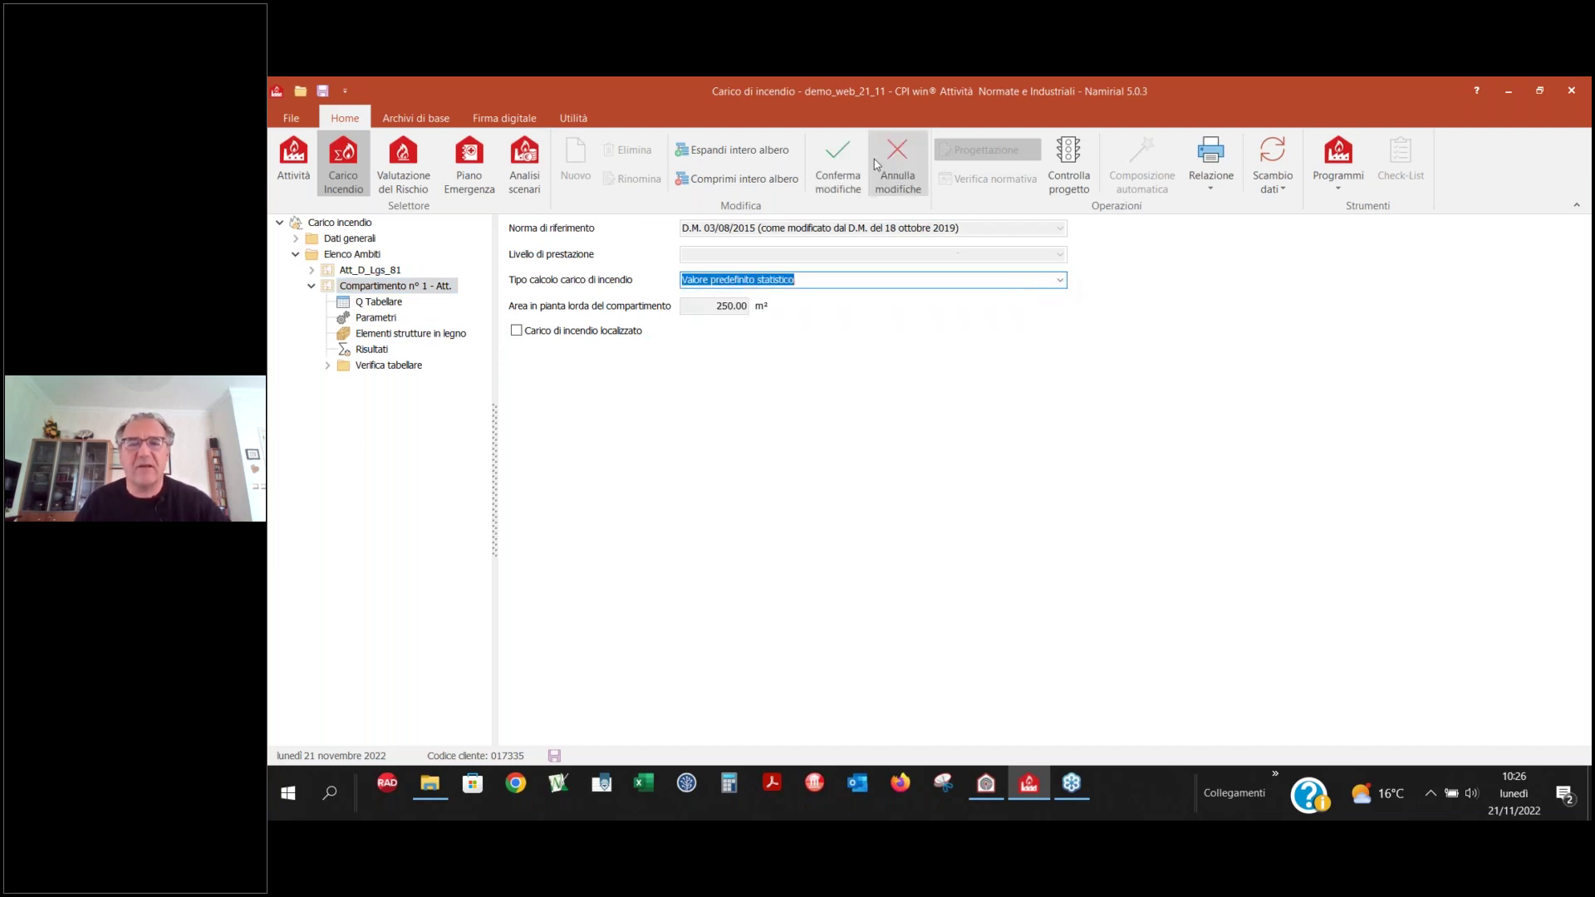
- In Q Statistico of Compartimento n° 1, find and import Alimentari, commercio di as the predefined activity
{"action": "left_click", "coordinate": [391, 303]}
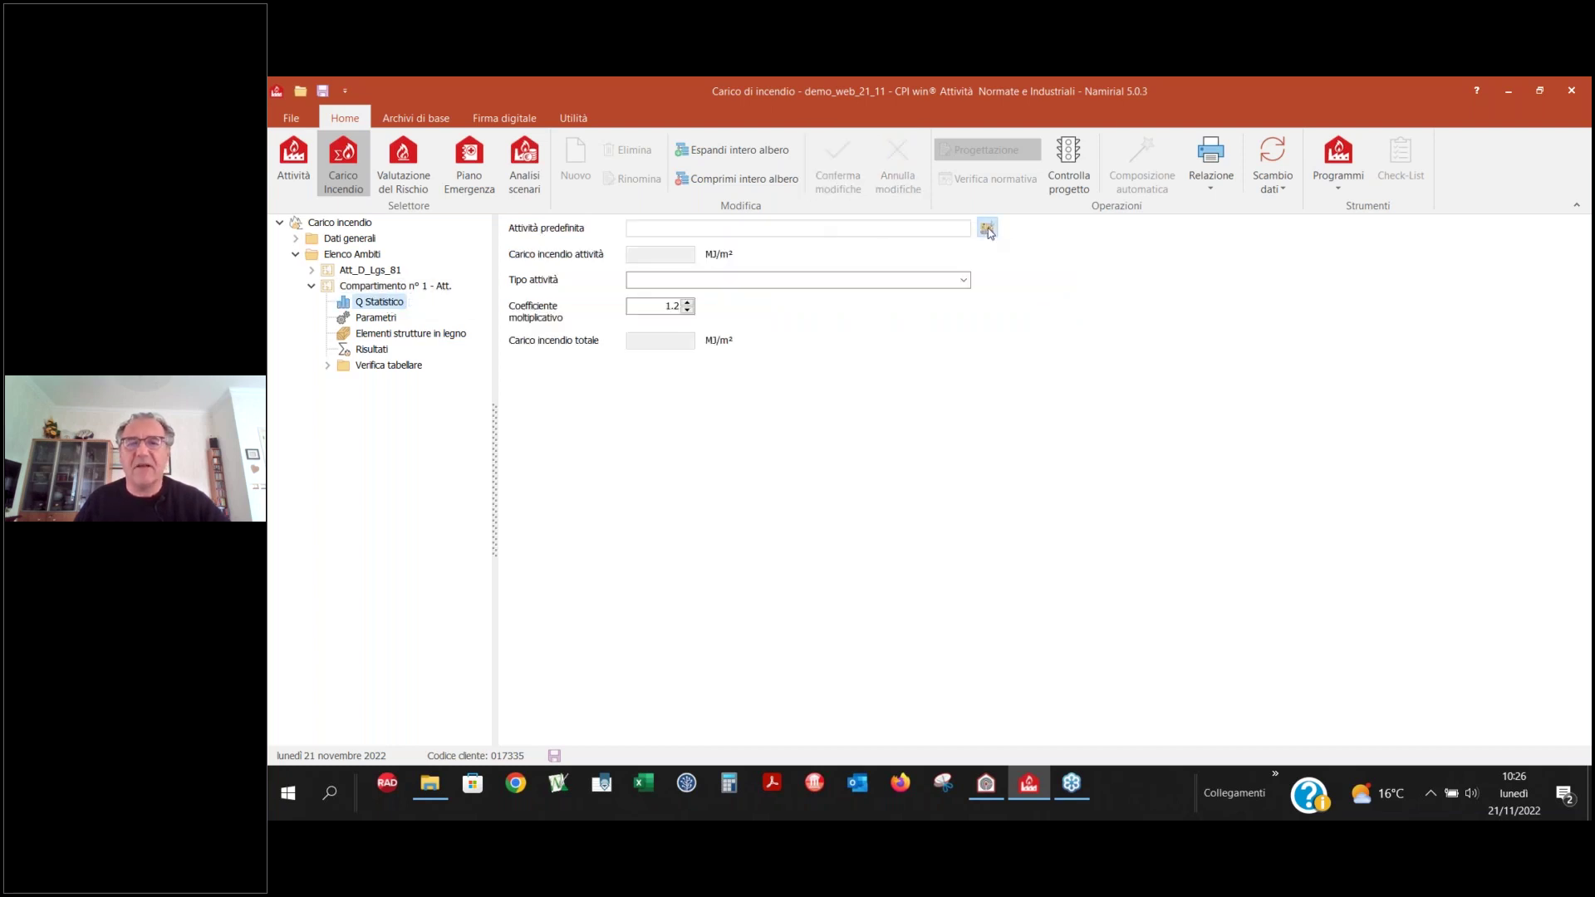
{"action": "left_click", "coordinate": [987, 227]}
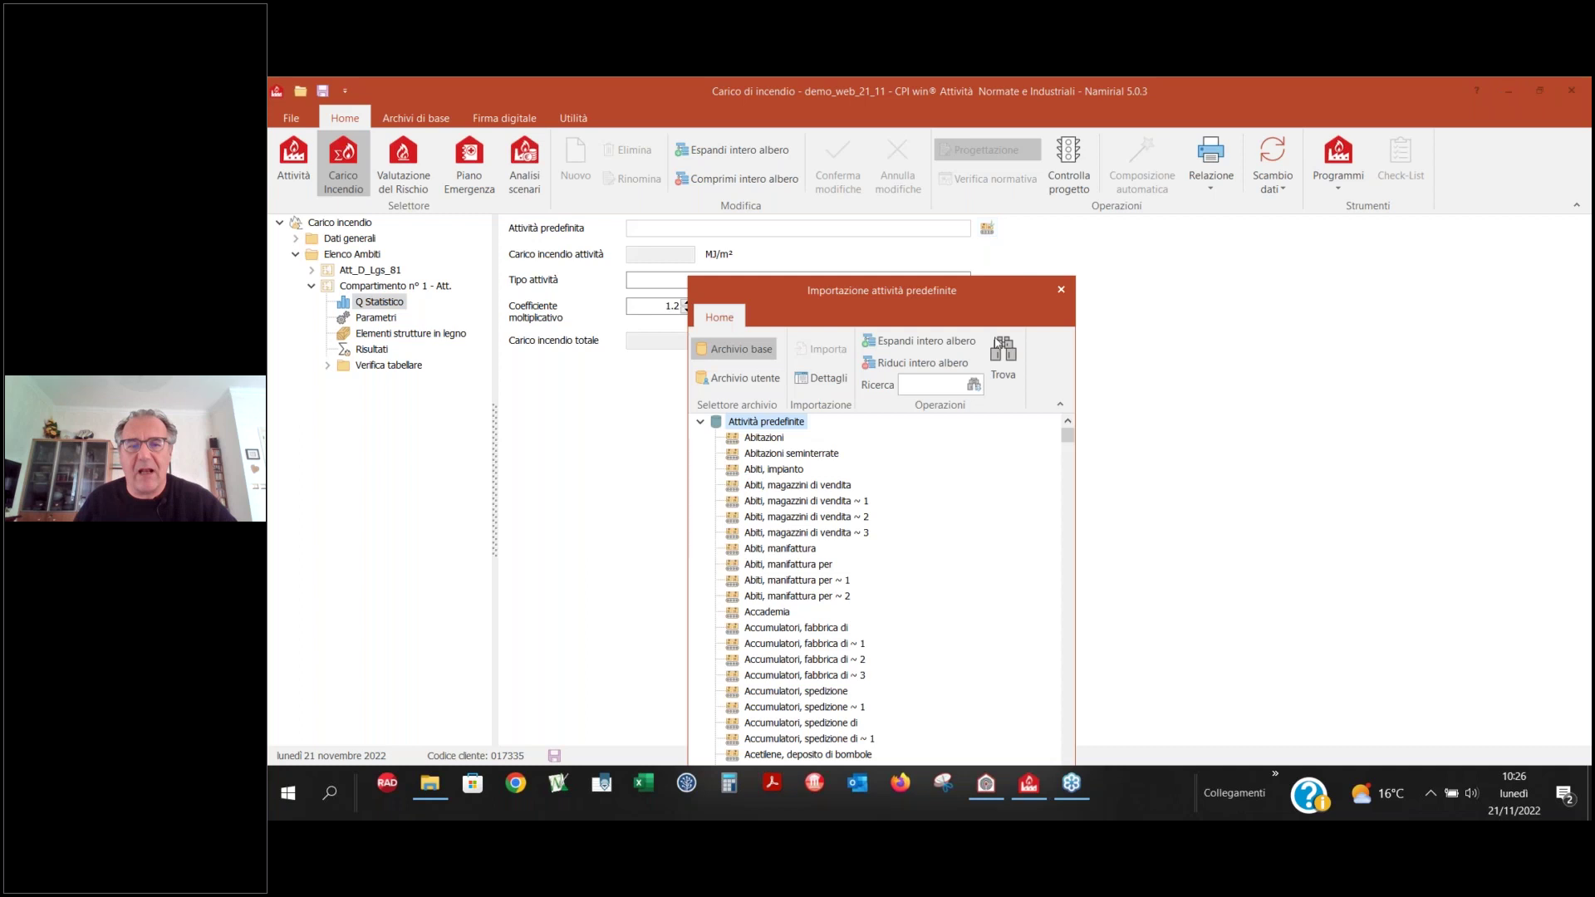
{"action": "left_click", "coordinate": [925, 388]}
{"action": "type", "text": "alim"}
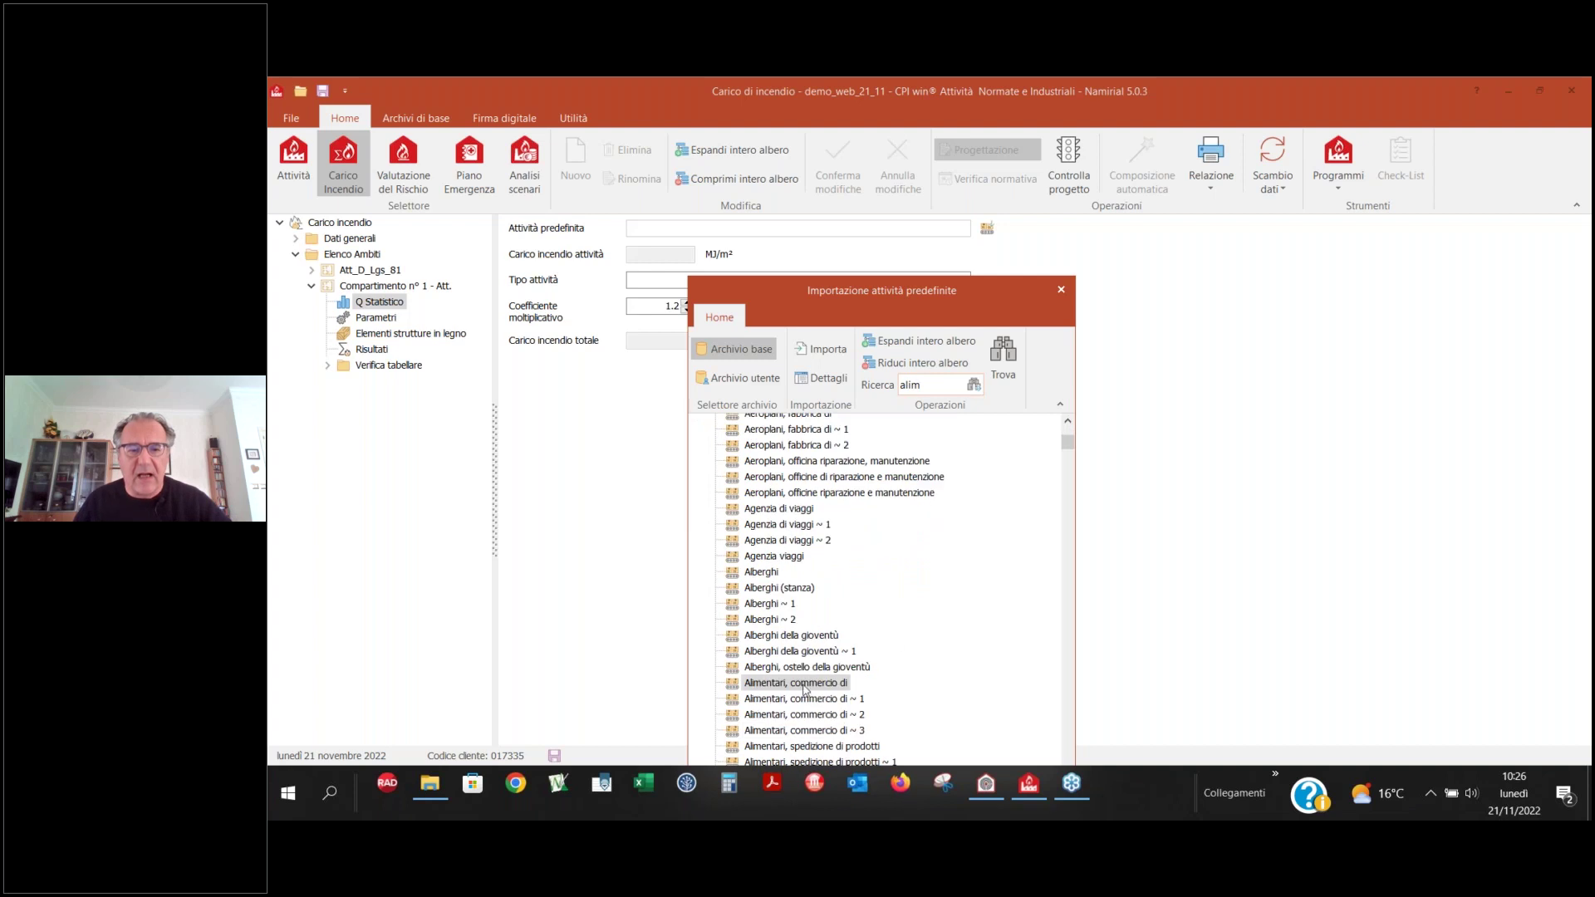
{"action": "scroll", "coordinate": [903, 708], "scroll_direction": "down", "scroll_amount": 1}
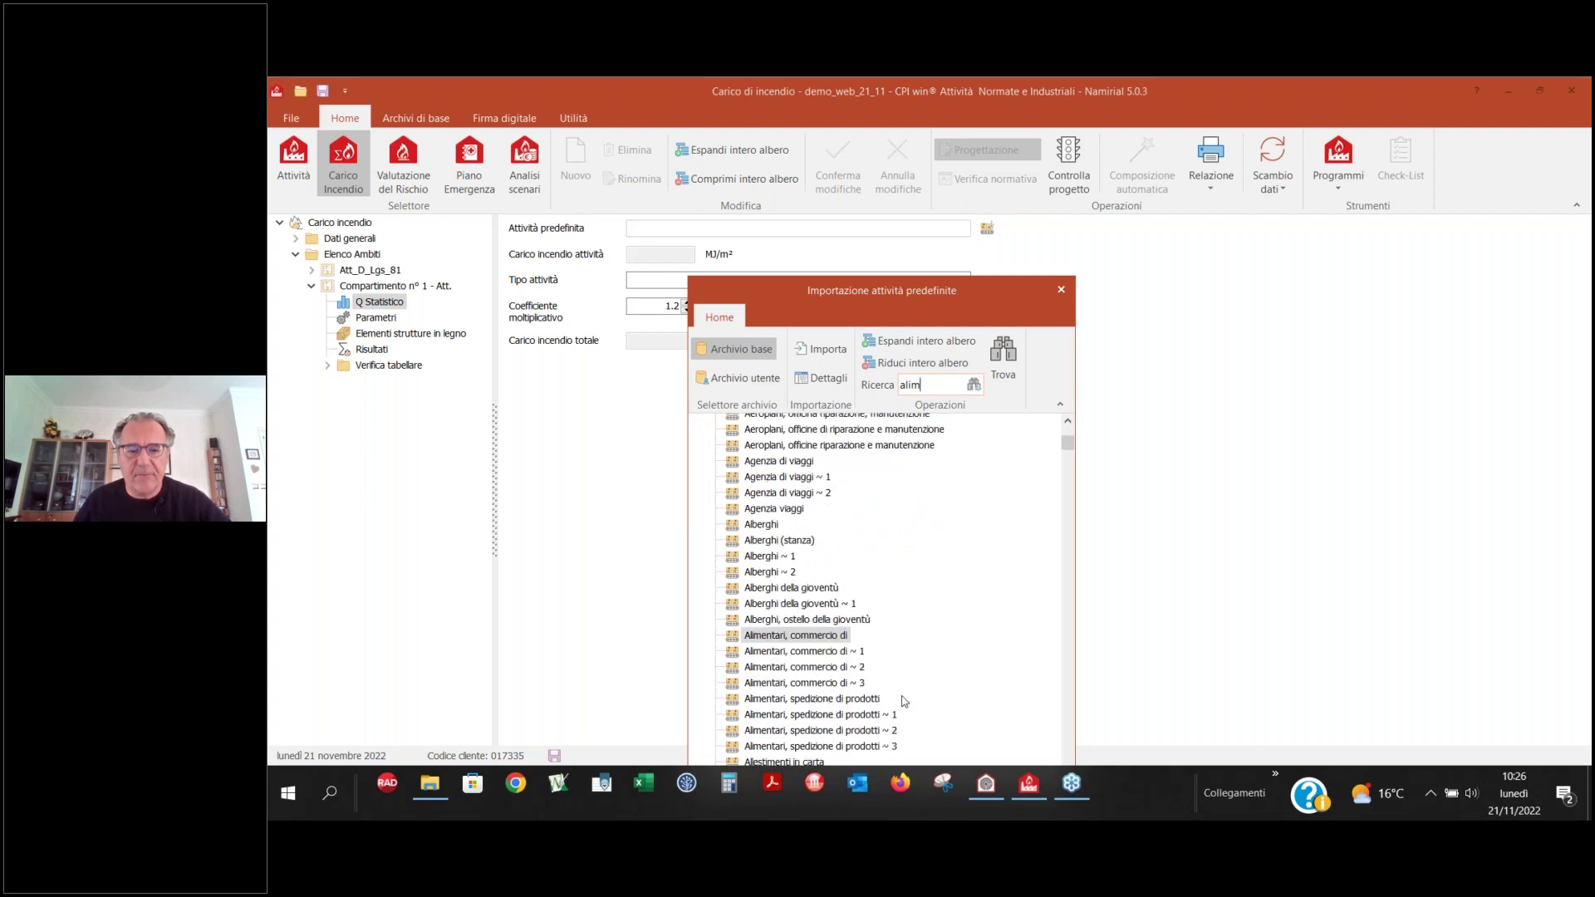
{"action": "left_click", "coordinate": [829, 637]}
{"action": "double_click", "coordinate": [828, 638]}
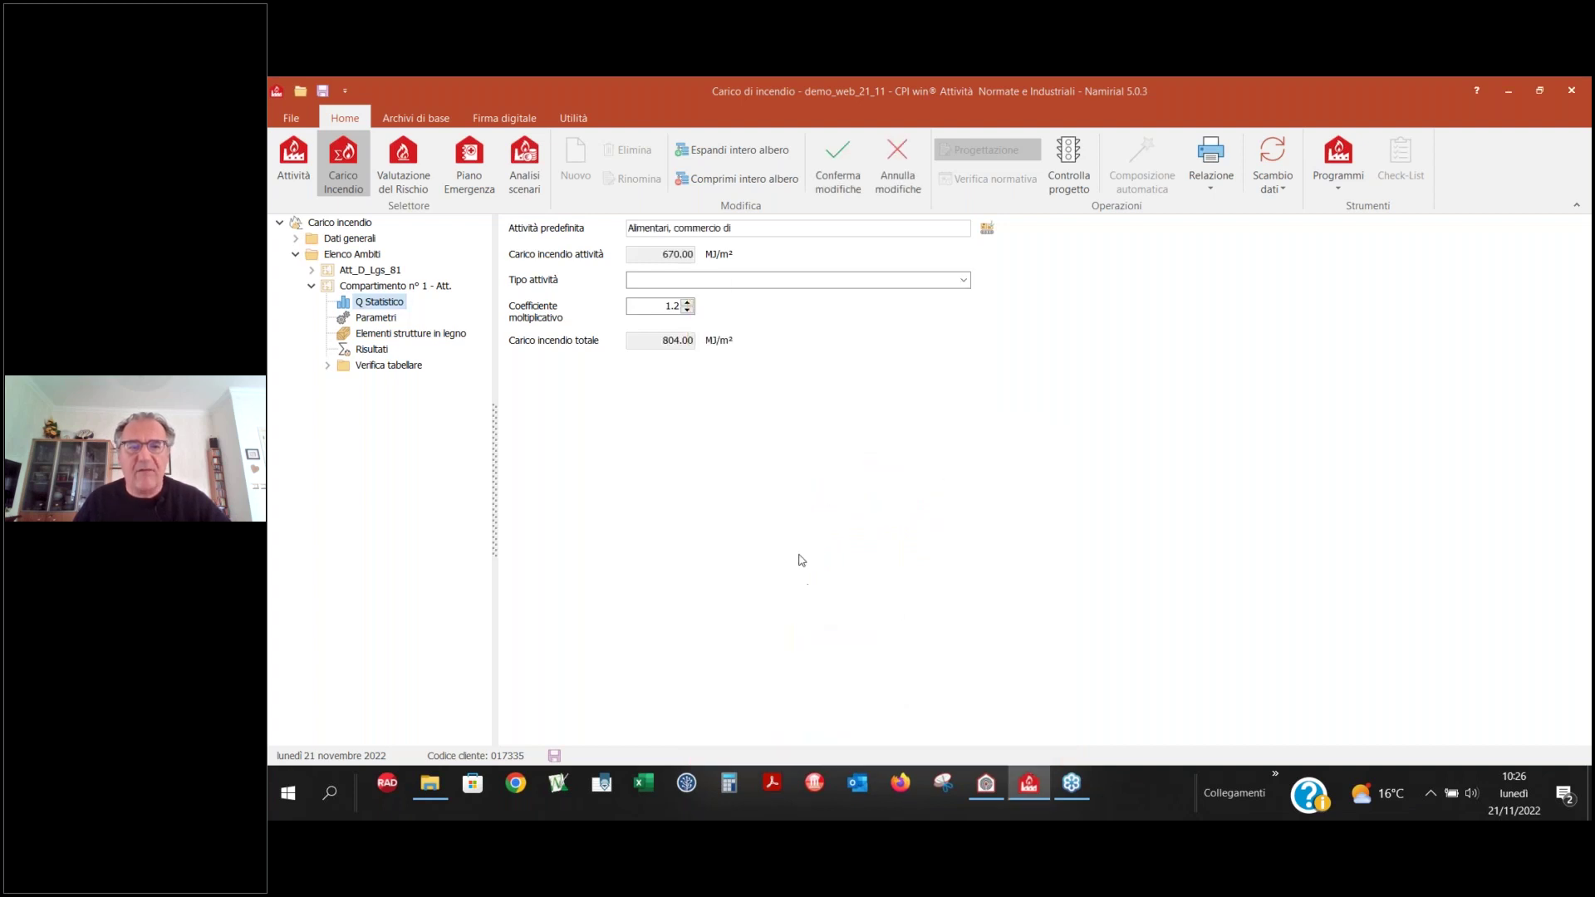
- Set the statistical fire load's Tipo attività to Attività simile (1.20 - 1.50) and confirm
{"action": "left_click", "coordinate": [963, 280]}
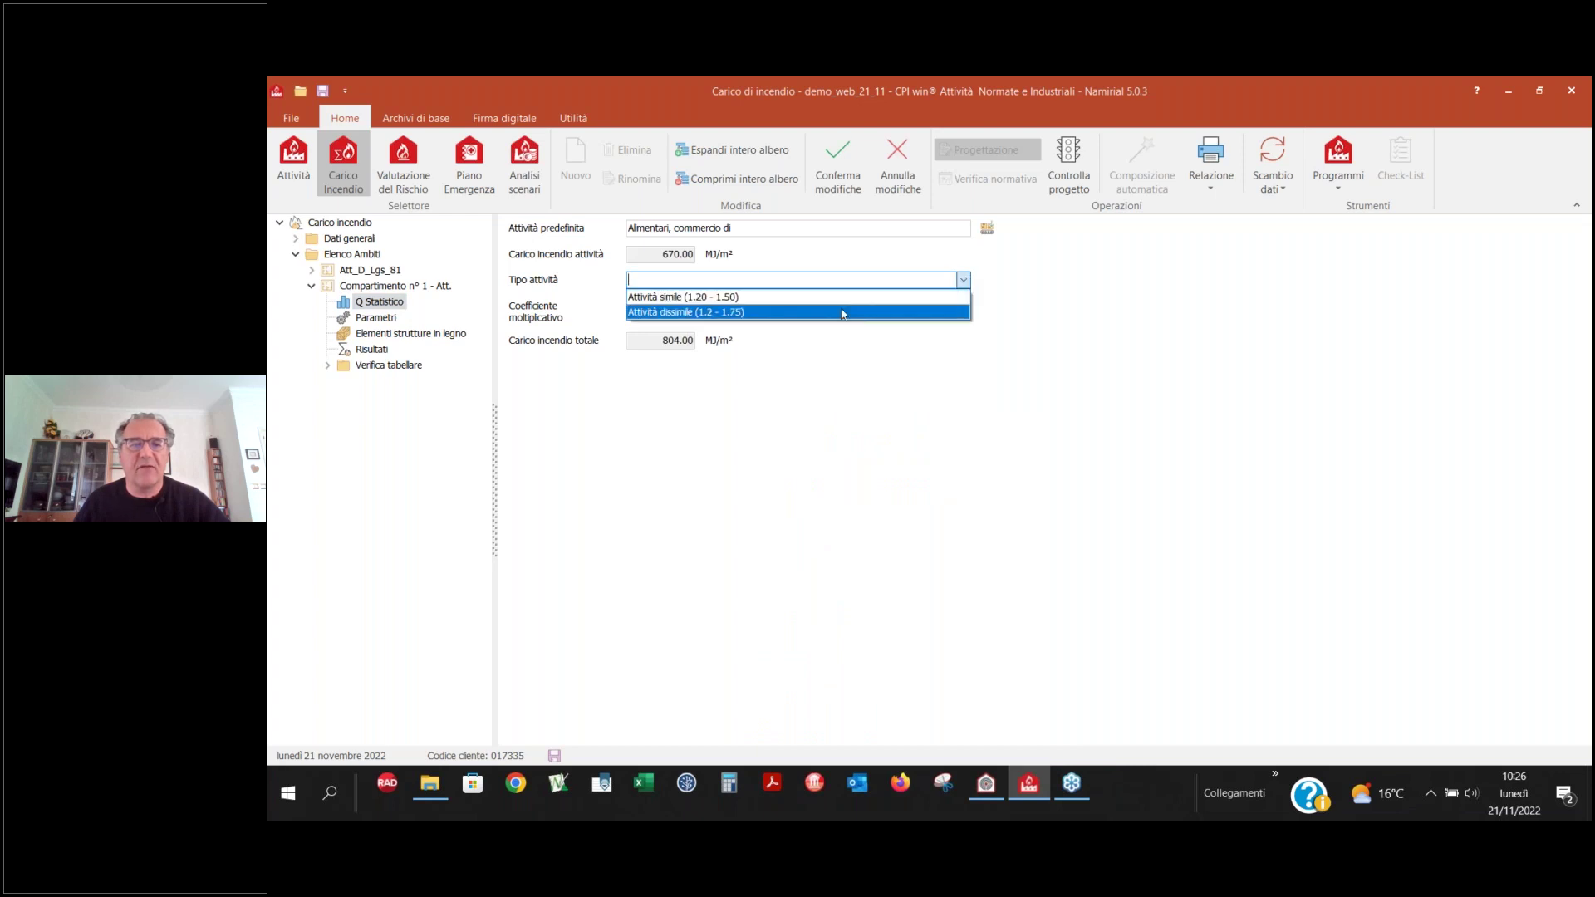
{"action": "left_click", "coordinate": [840, 301]}
{"action": "left_click", "coordinate": [840, 155]}
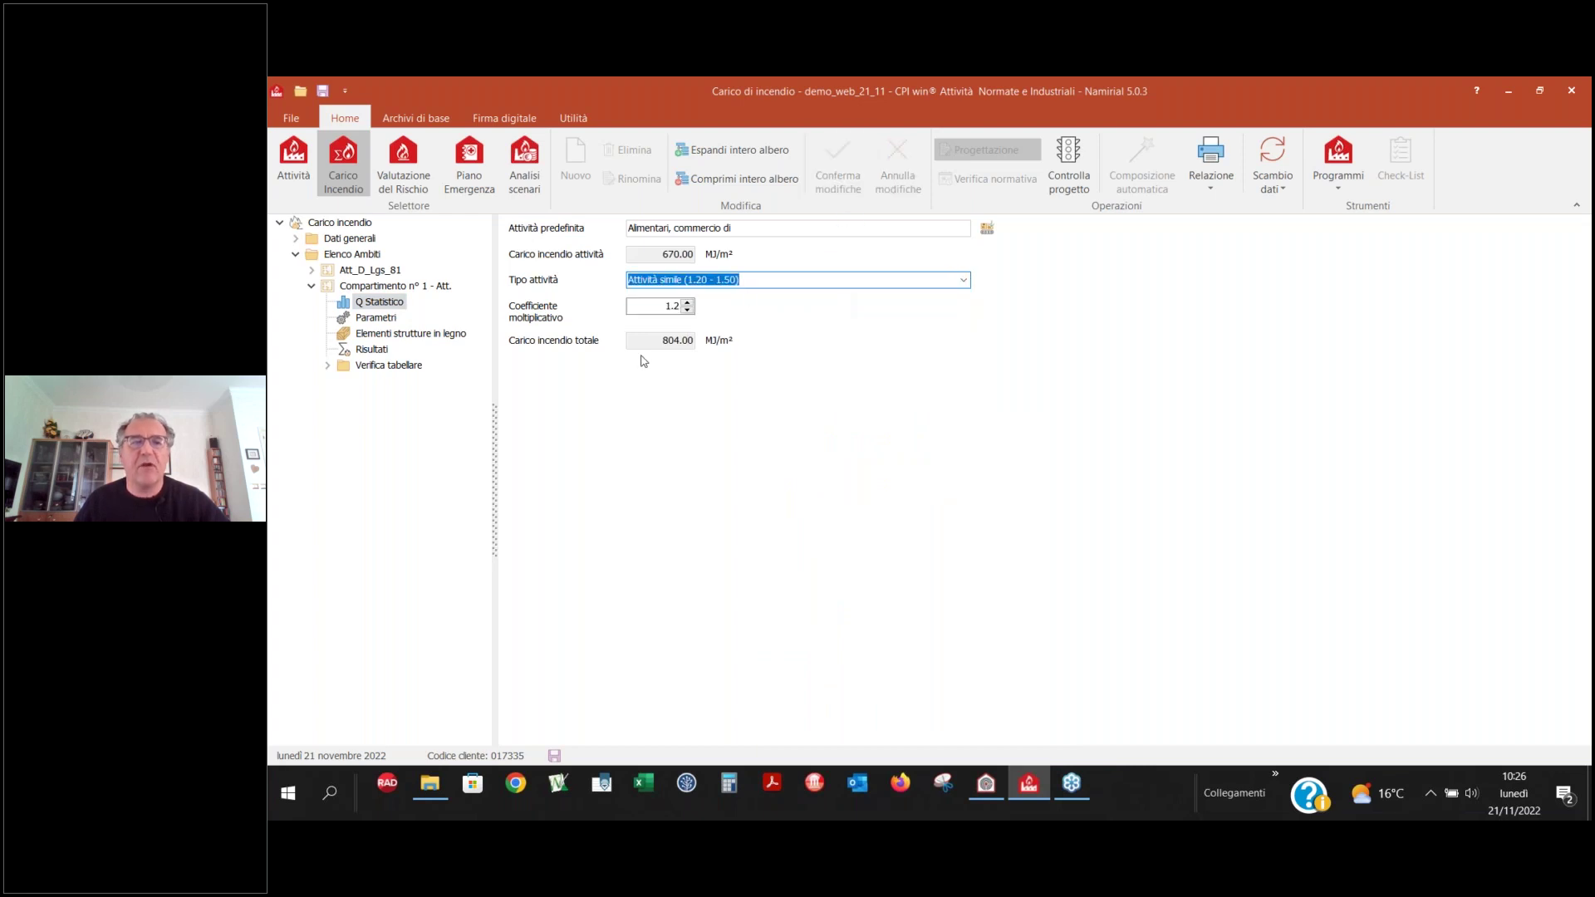
- In the compartment's Parametri, set Classe di rischio to I - Rischio basso (0.80), confirm and check the Risultati
{"action": "left_click", "coordinate": [371, 321]}
{"action": "left_click", "coordinate": [786, 226]}
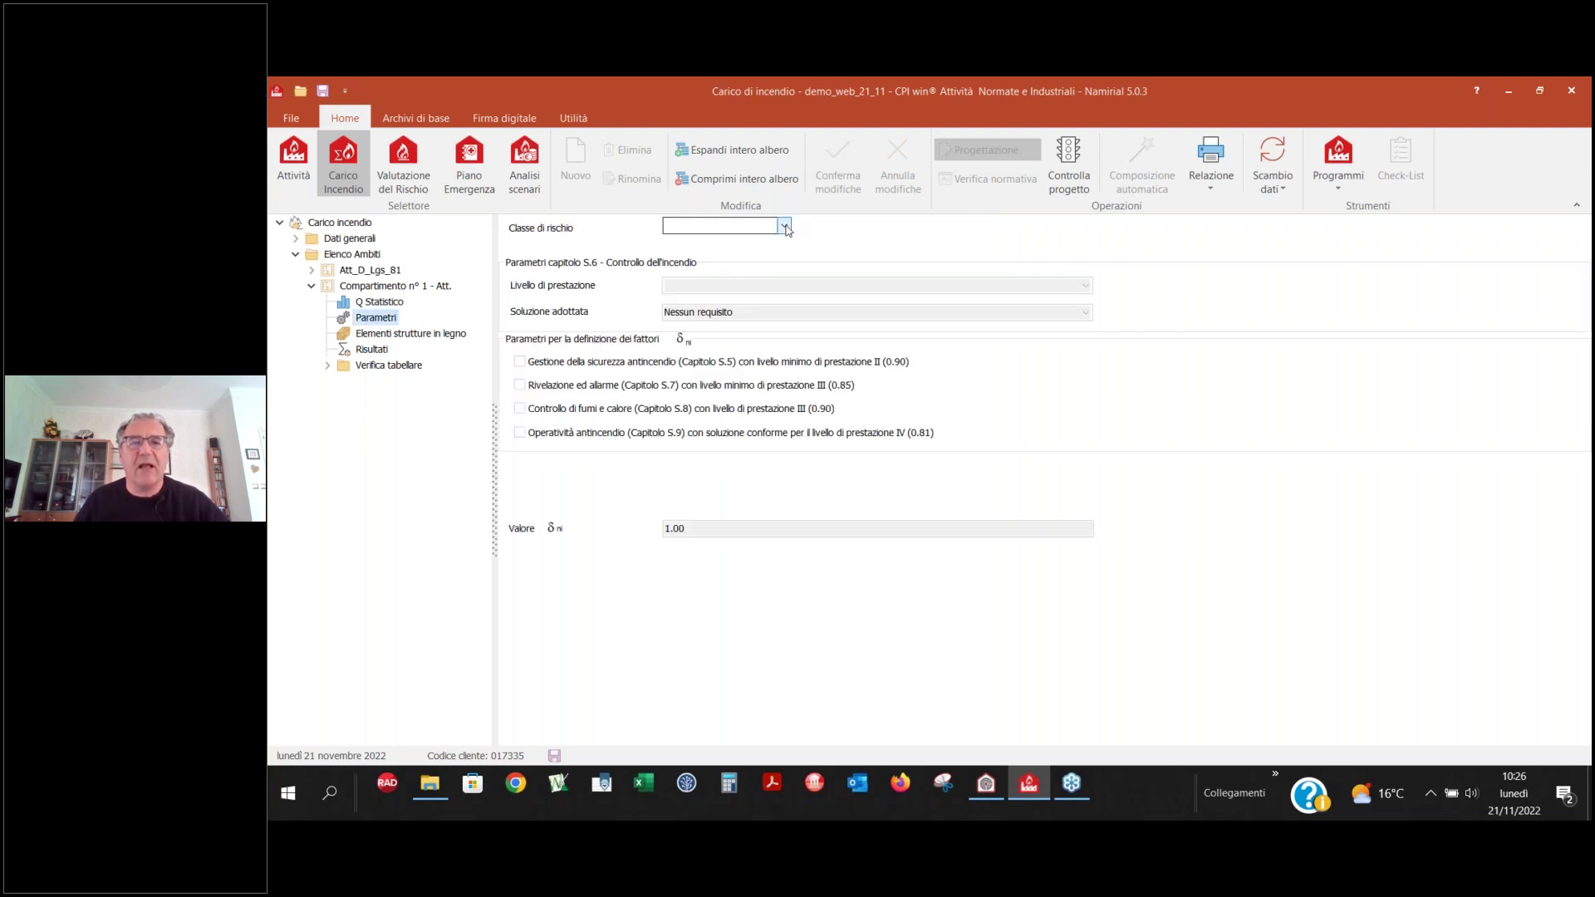
{"action": "left_click", "coordinate": [715, 237]}
{"action": "left_click", "coordinate": [819, 183]}
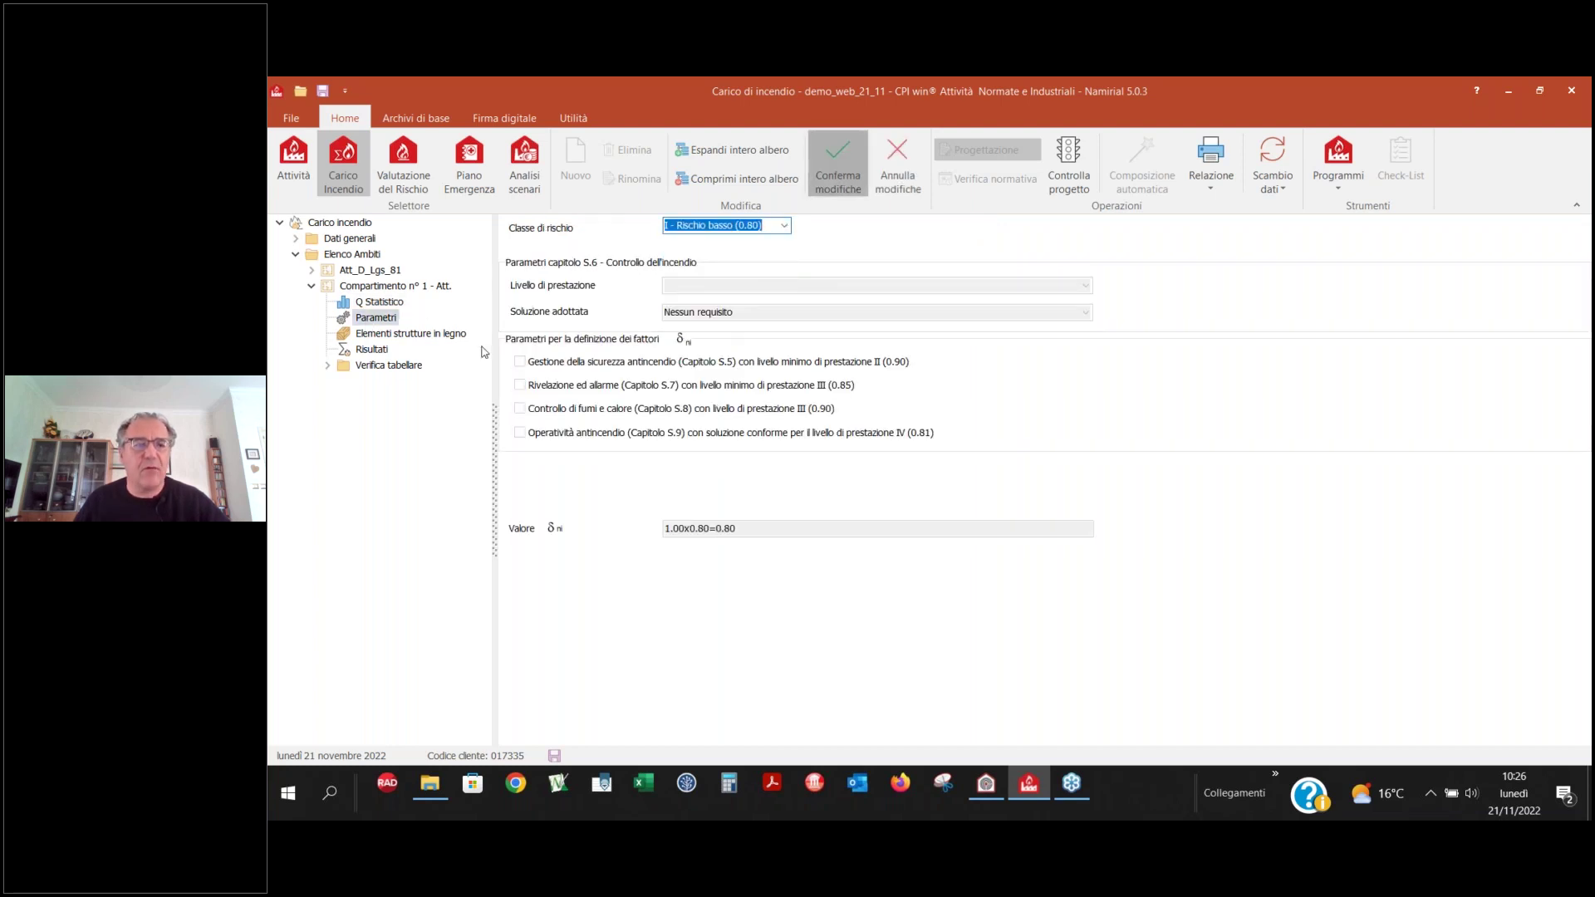
{"action": "left_click", "coordinate": [371, 349]}
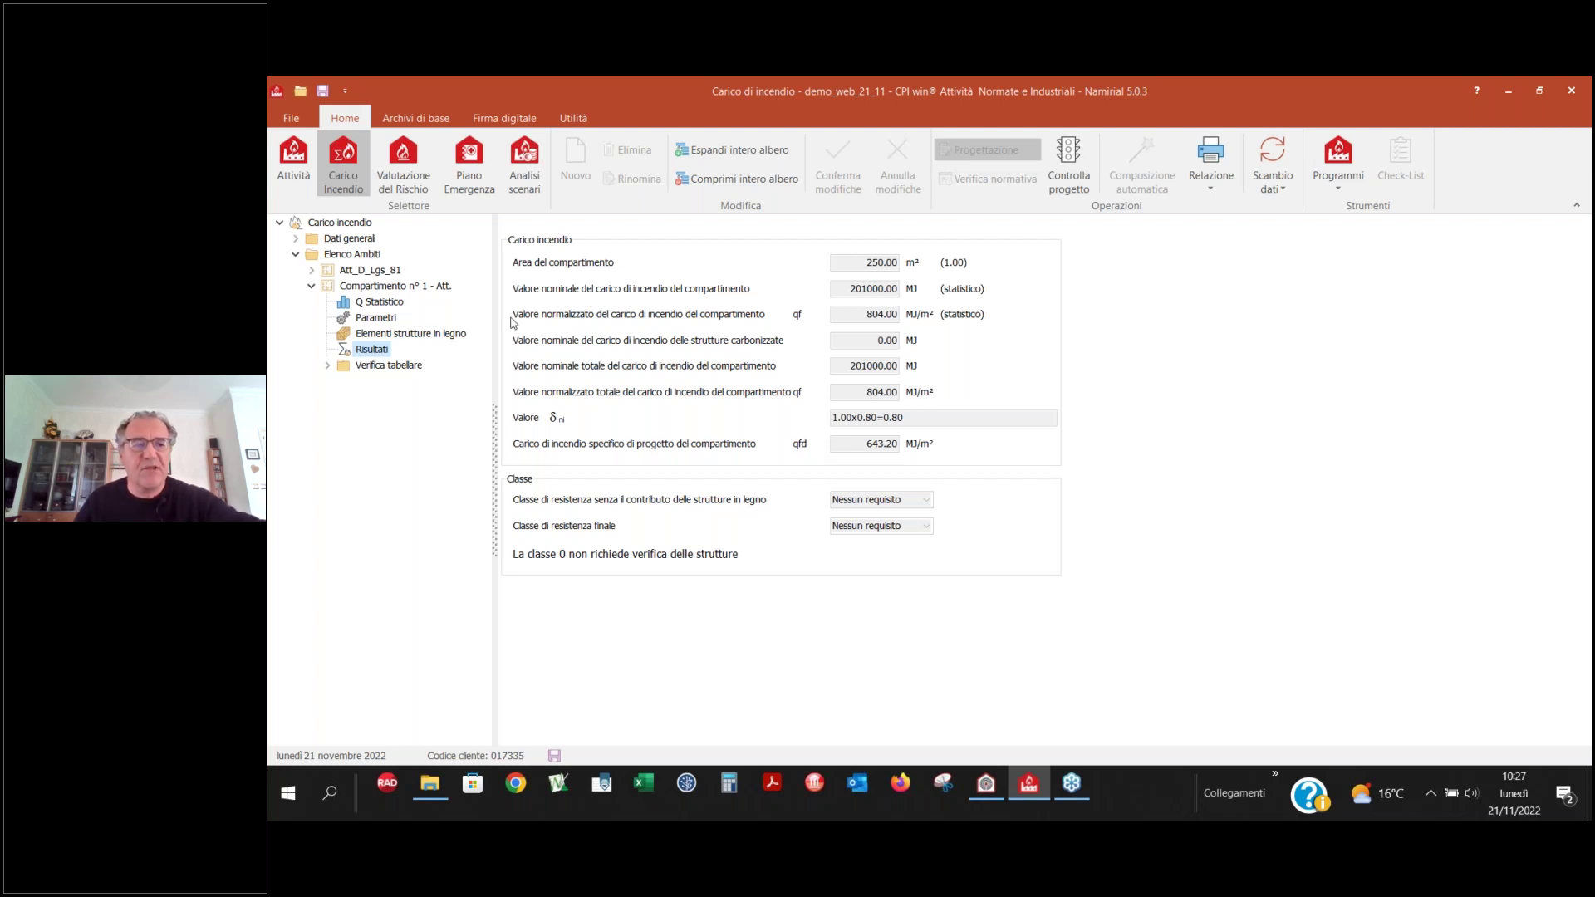
- Set Tipo calcolo carico di incendio of Compartimento n° 1 to Valore tabellare and confirm
{"action": "left_click", "coordinate": [447, 287]}
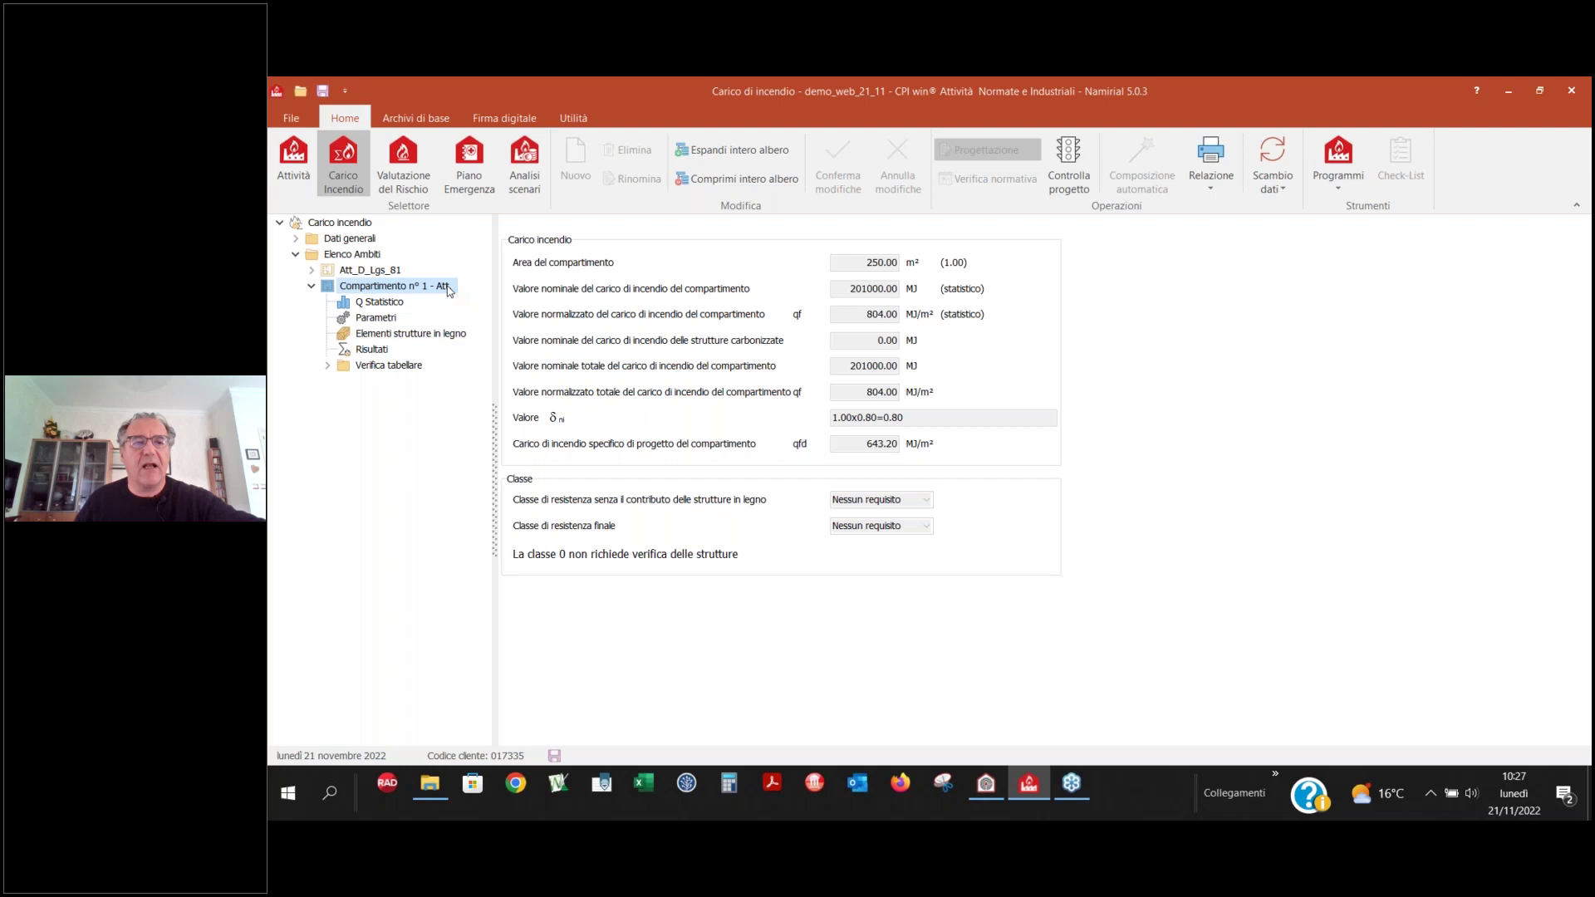
{"action": "left_click", "coordinate": [1060, 283]}
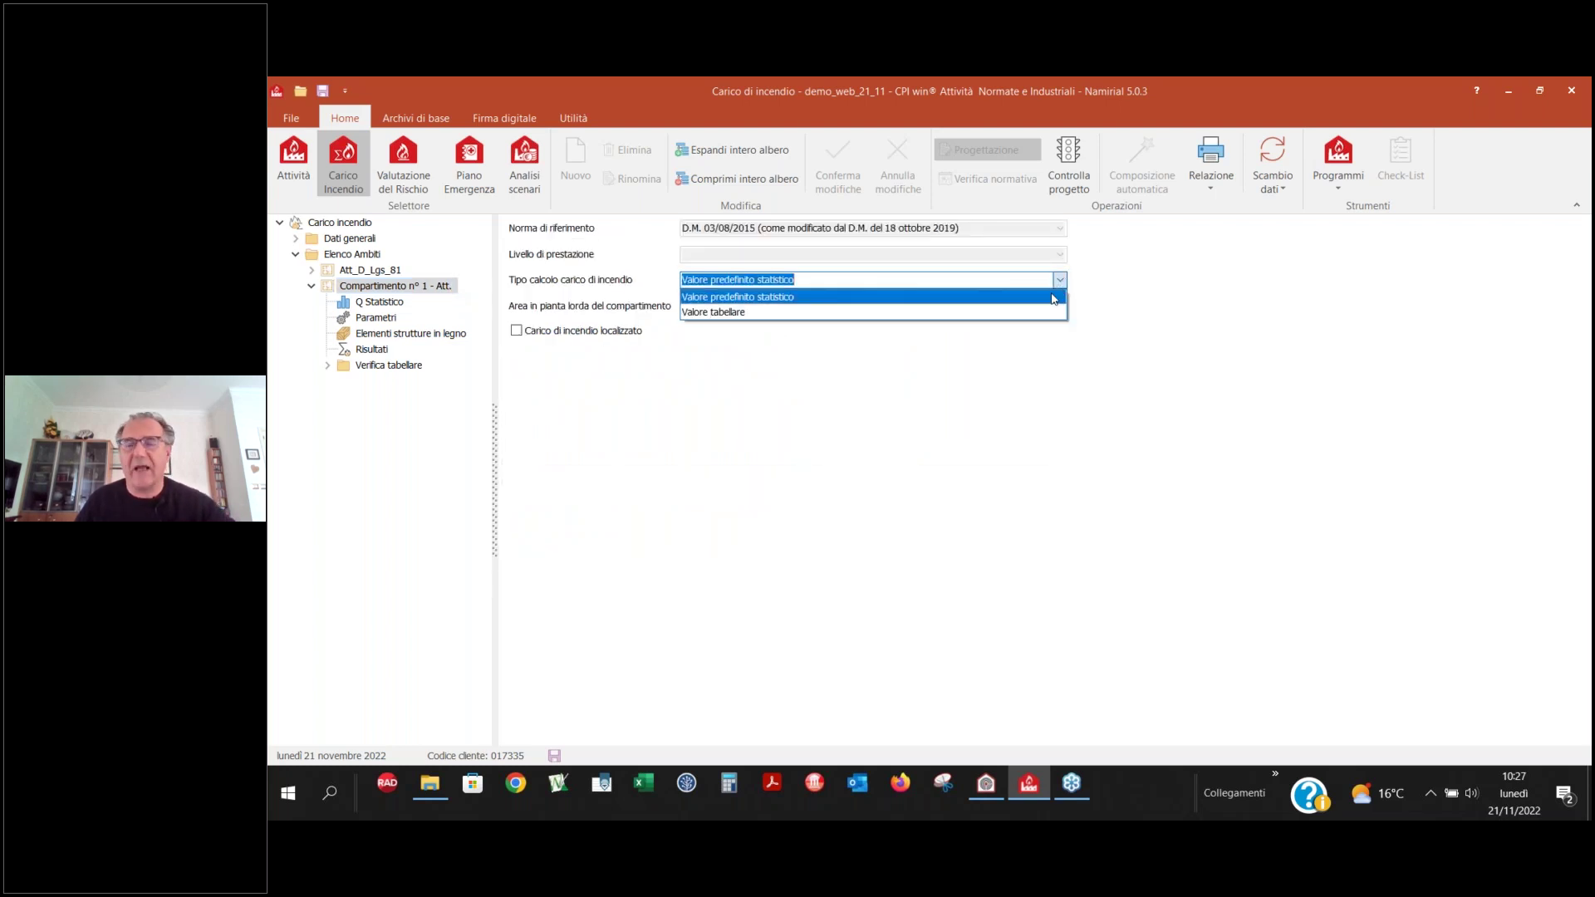
{"action": "left_click", "coordinate": [1046, 313]}
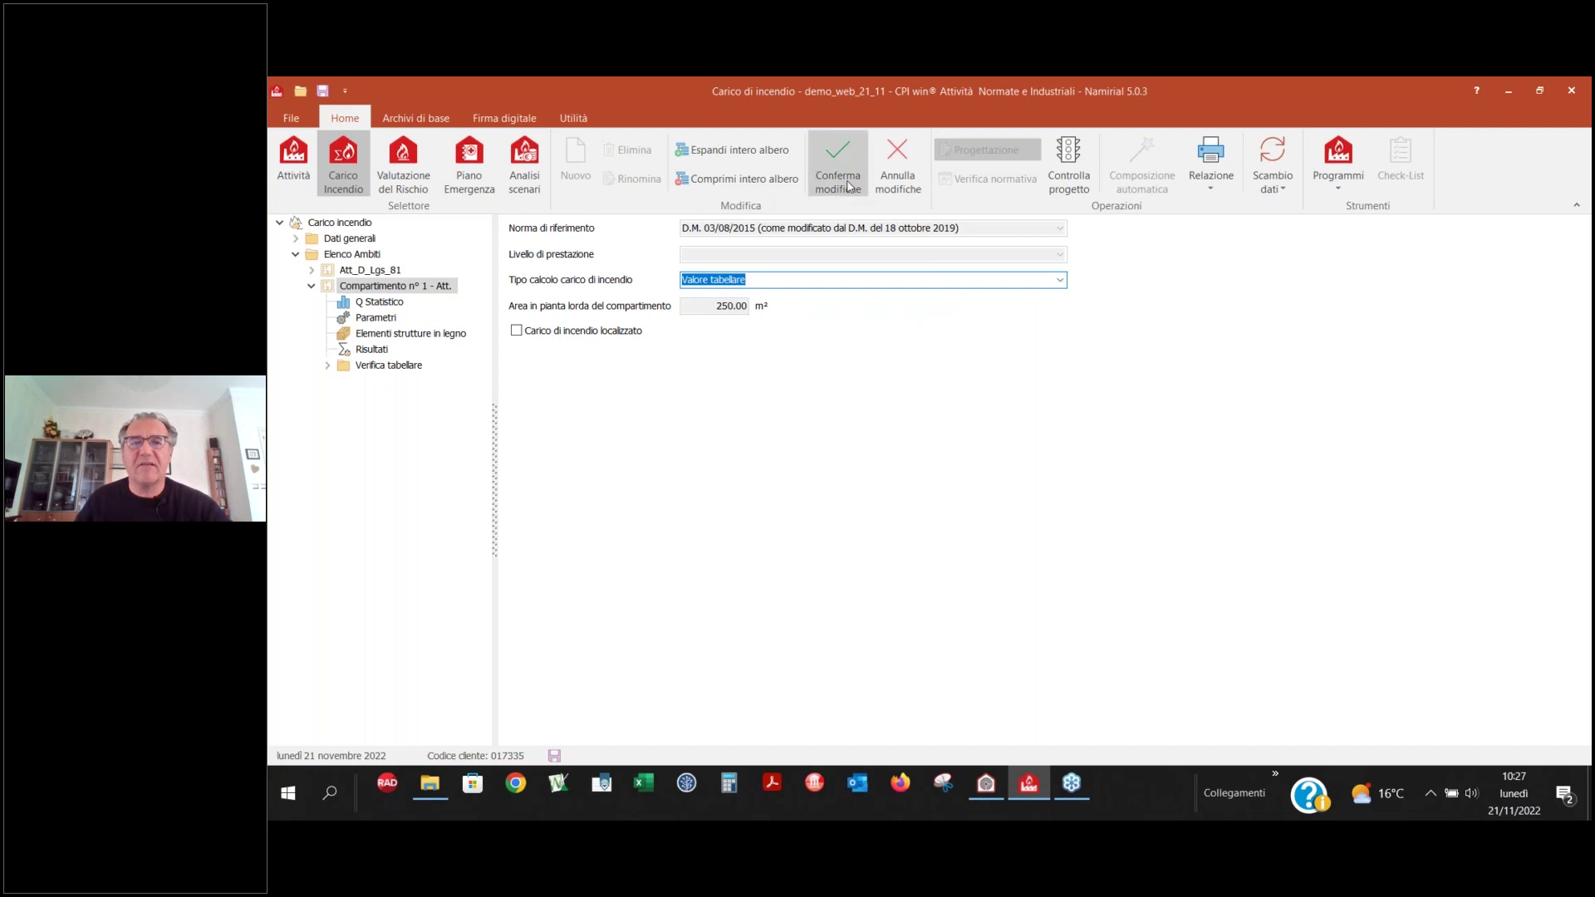
{"action": "left_click", "coordinate": [849, 184]}
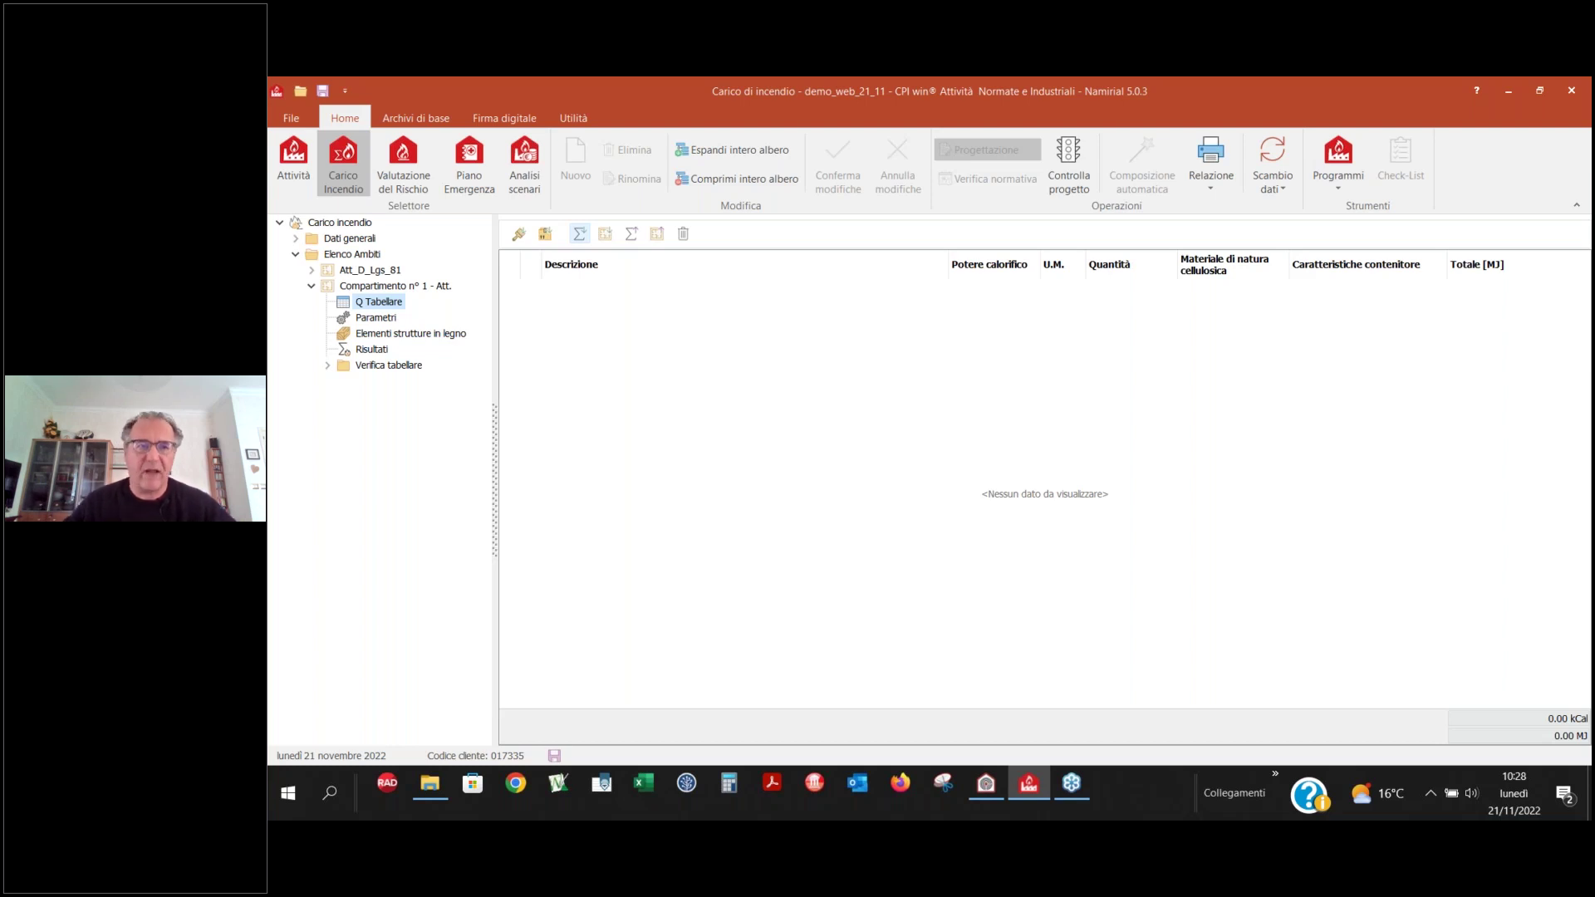
- In Q Tabellare, import the materials Alcool grasso and Bambù, articoli from the base archive
{"action": "left_click", "coordinate": [521, 235]}
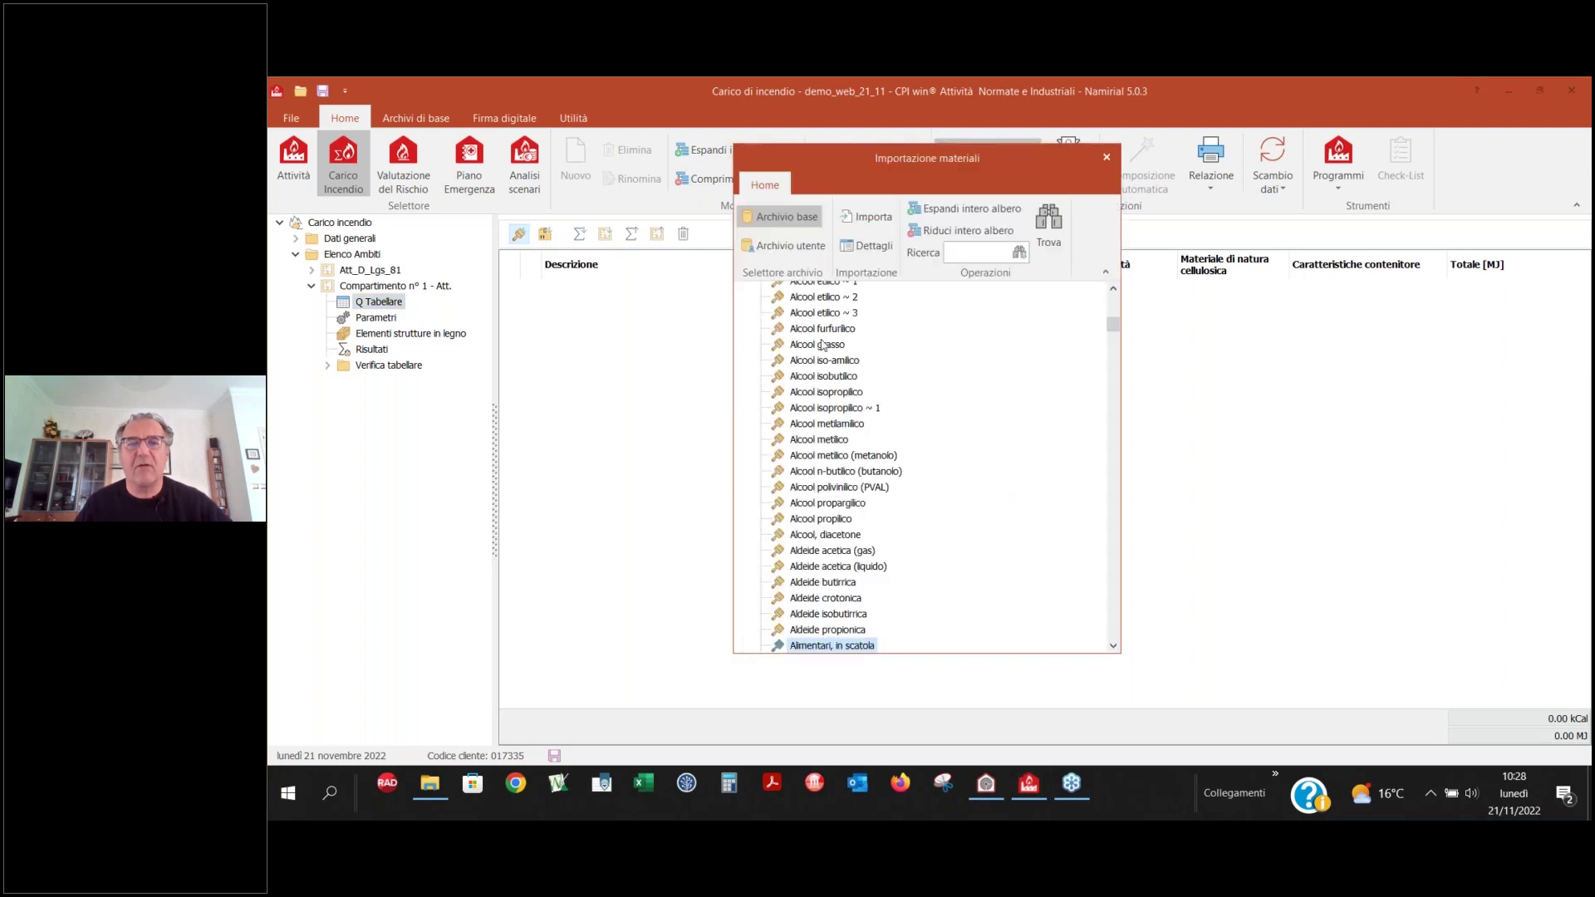
{"action": "double_click", "coordinate": [852, 417]}
{"action": "scroll", "coordinate": [860, 453], "scroll_direction": "down", "scroll_amount": 5}
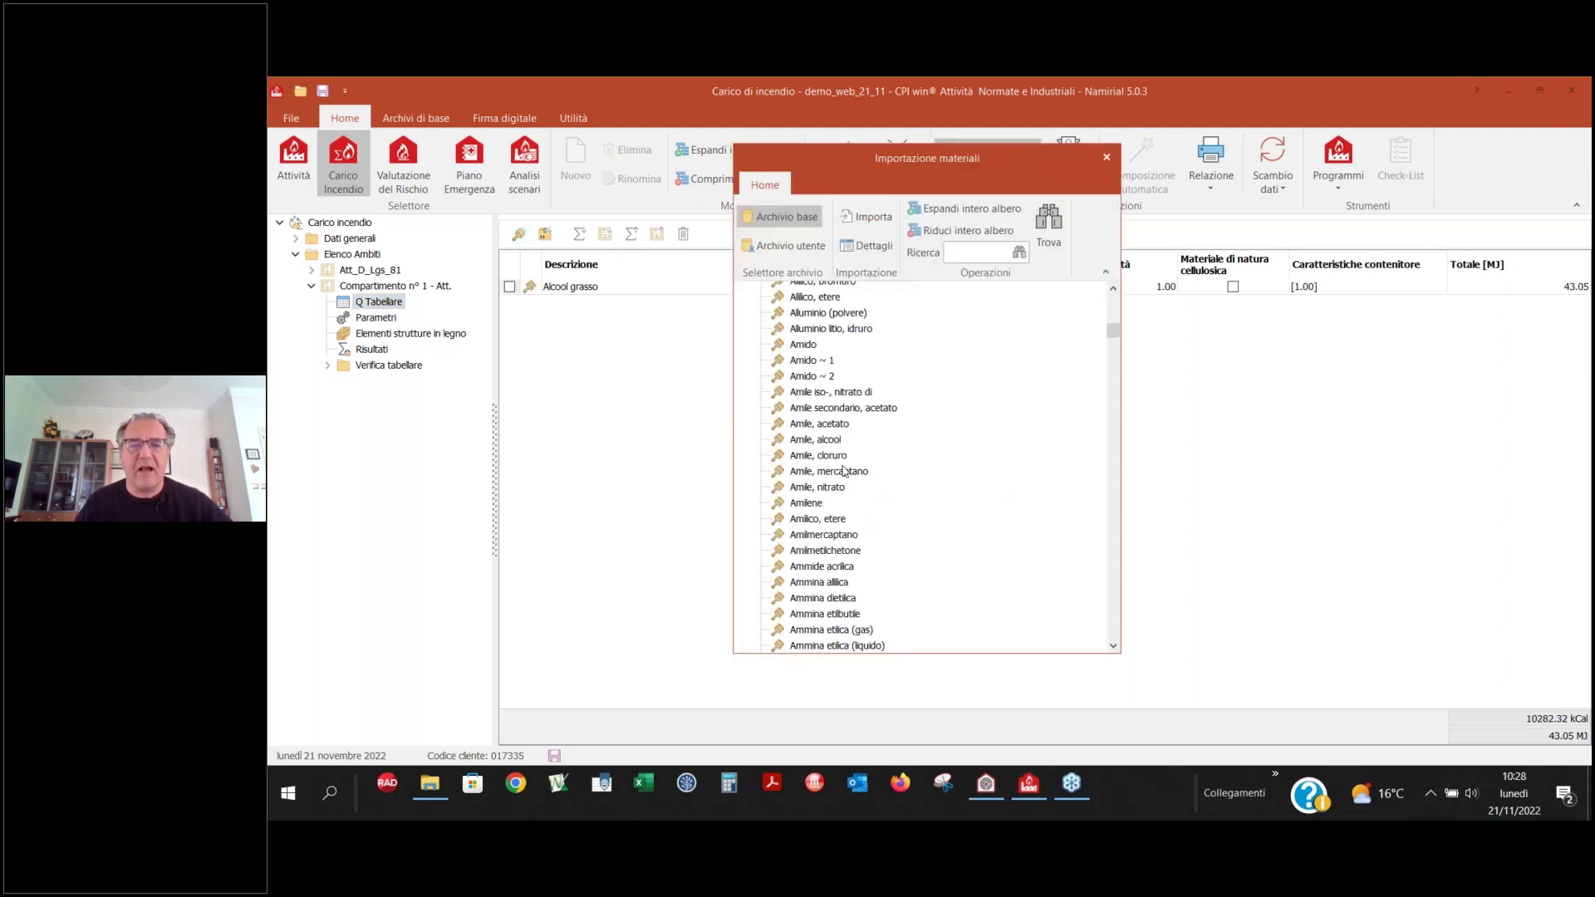
{"action": "scroll", "coordinate": [848, 550], "scroll_direction": "down", "scroll_amount": 5}
{"action": "scroll", "coordinate": [847, 551], "scroll_direction": "down", "scroll_amount": 5}
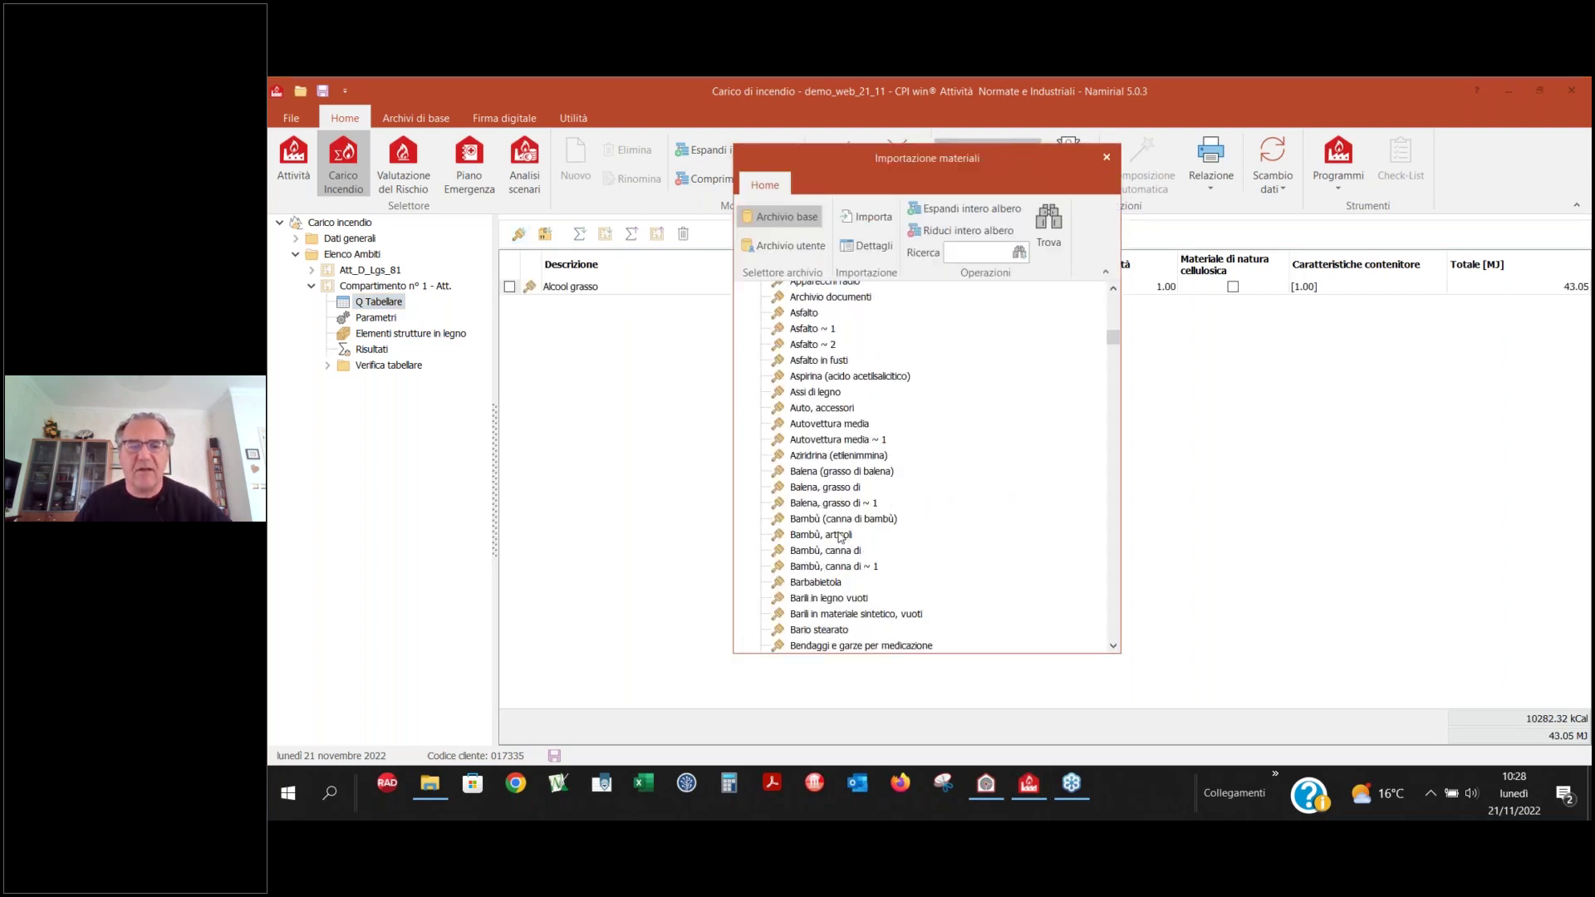
{"action": "double_click", "coordinate": [836, 536]}
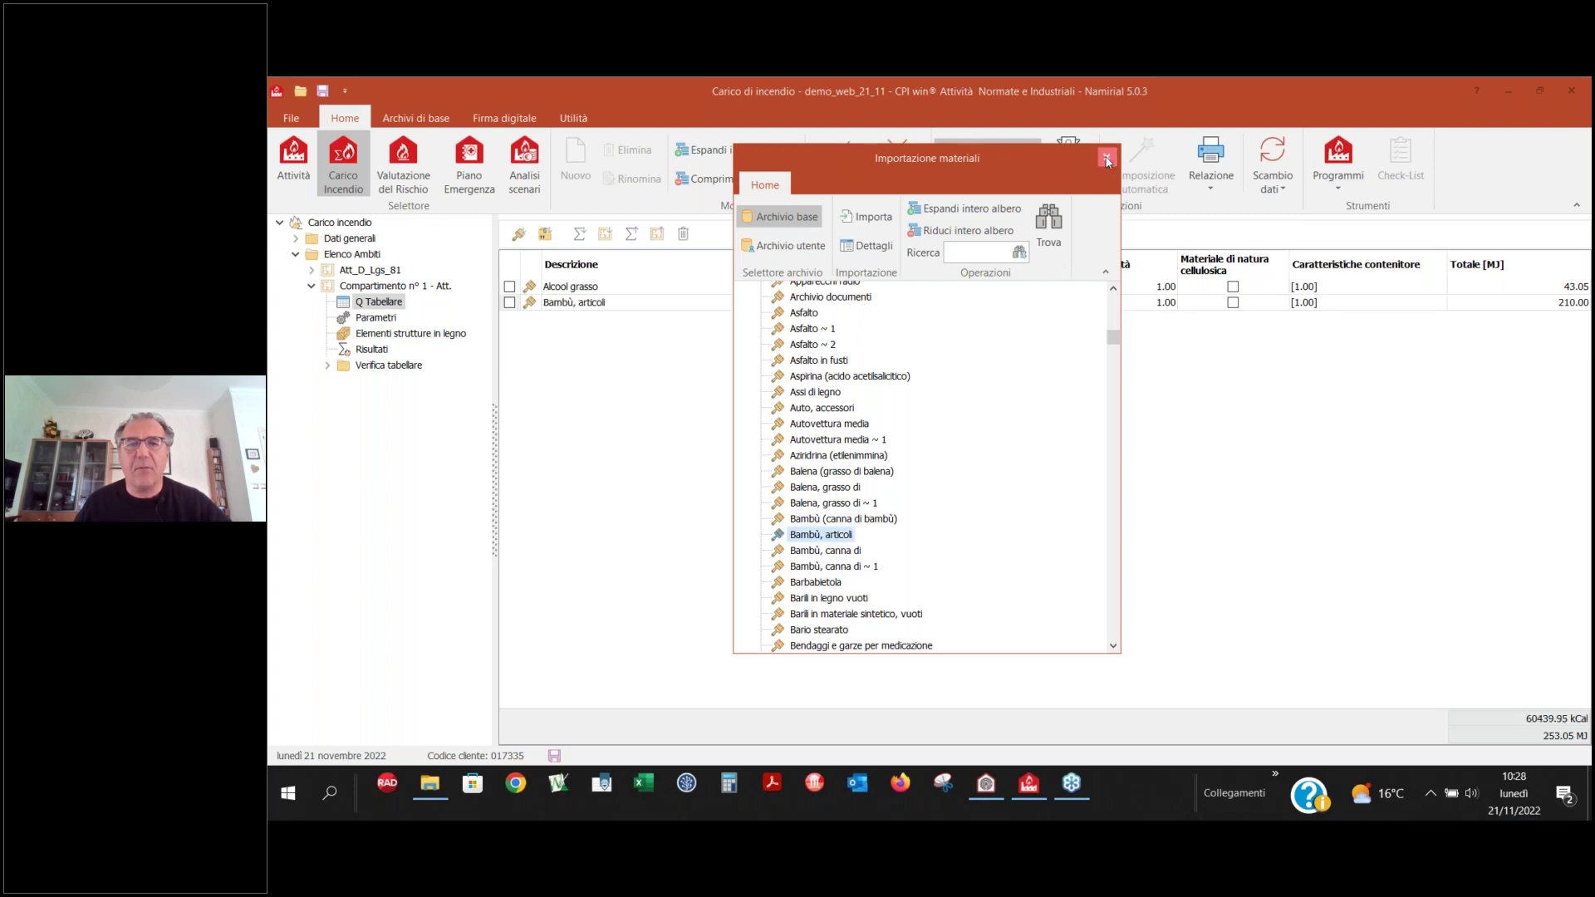
{"action": "left_click", "coordinate": [1107, 157]}
- Import the objects Sedia da cucina and Tavolino rotondo (per radio o simile) into the fire load table
{"action": "left_click", "coordinate": [544, 234]}
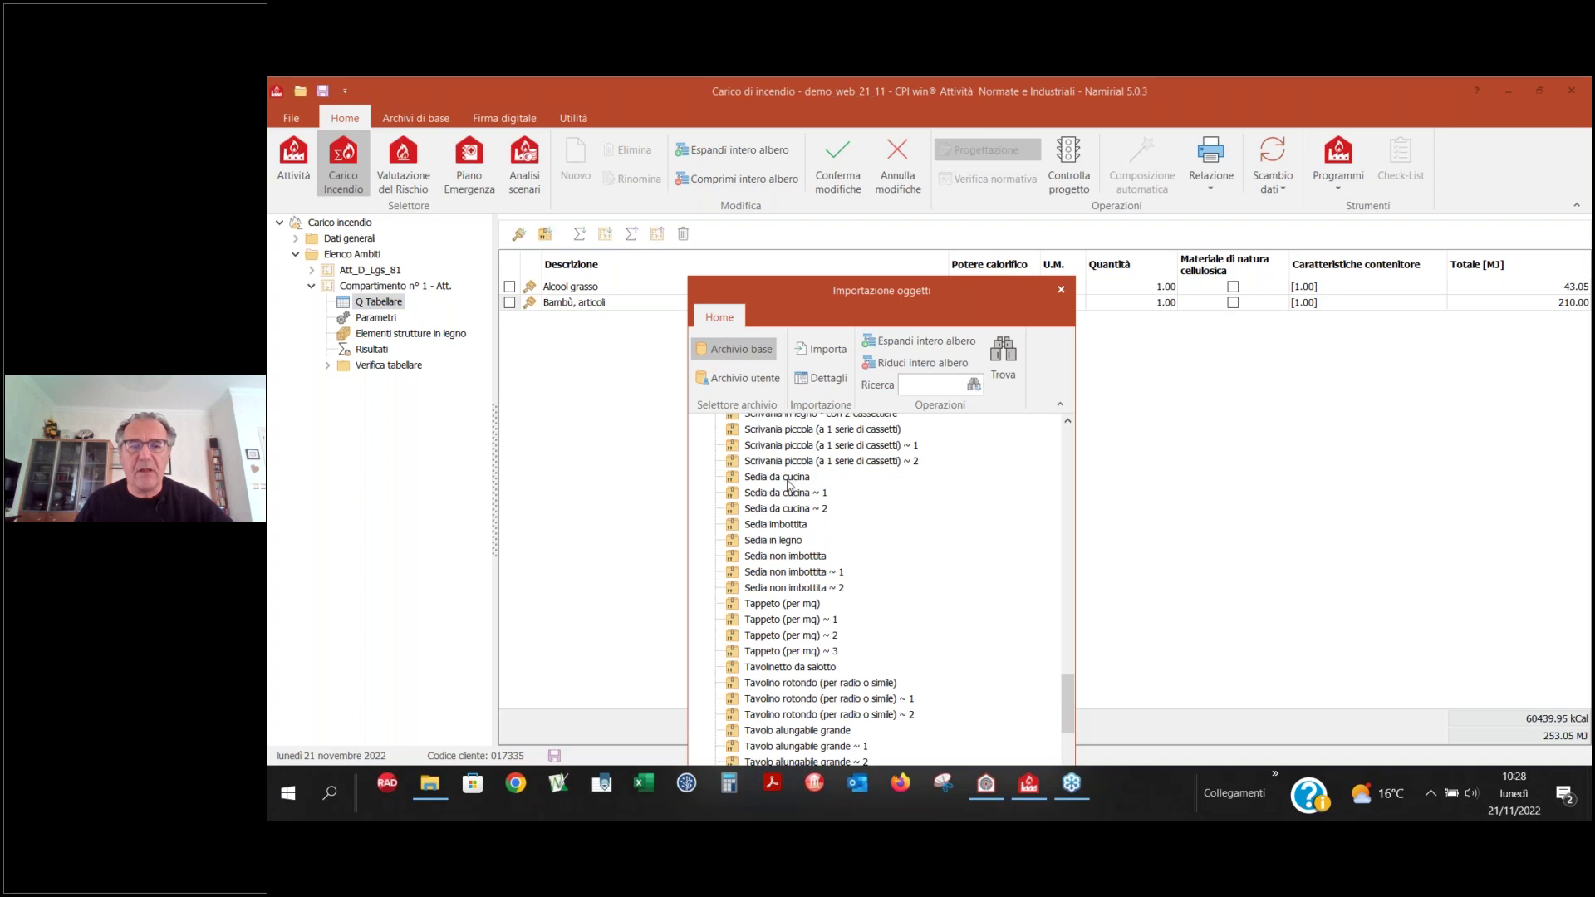
{"action": "double_click", "coordinate": [776, 477]}
{"action": "double_click", "coordinate": [820, 683]}
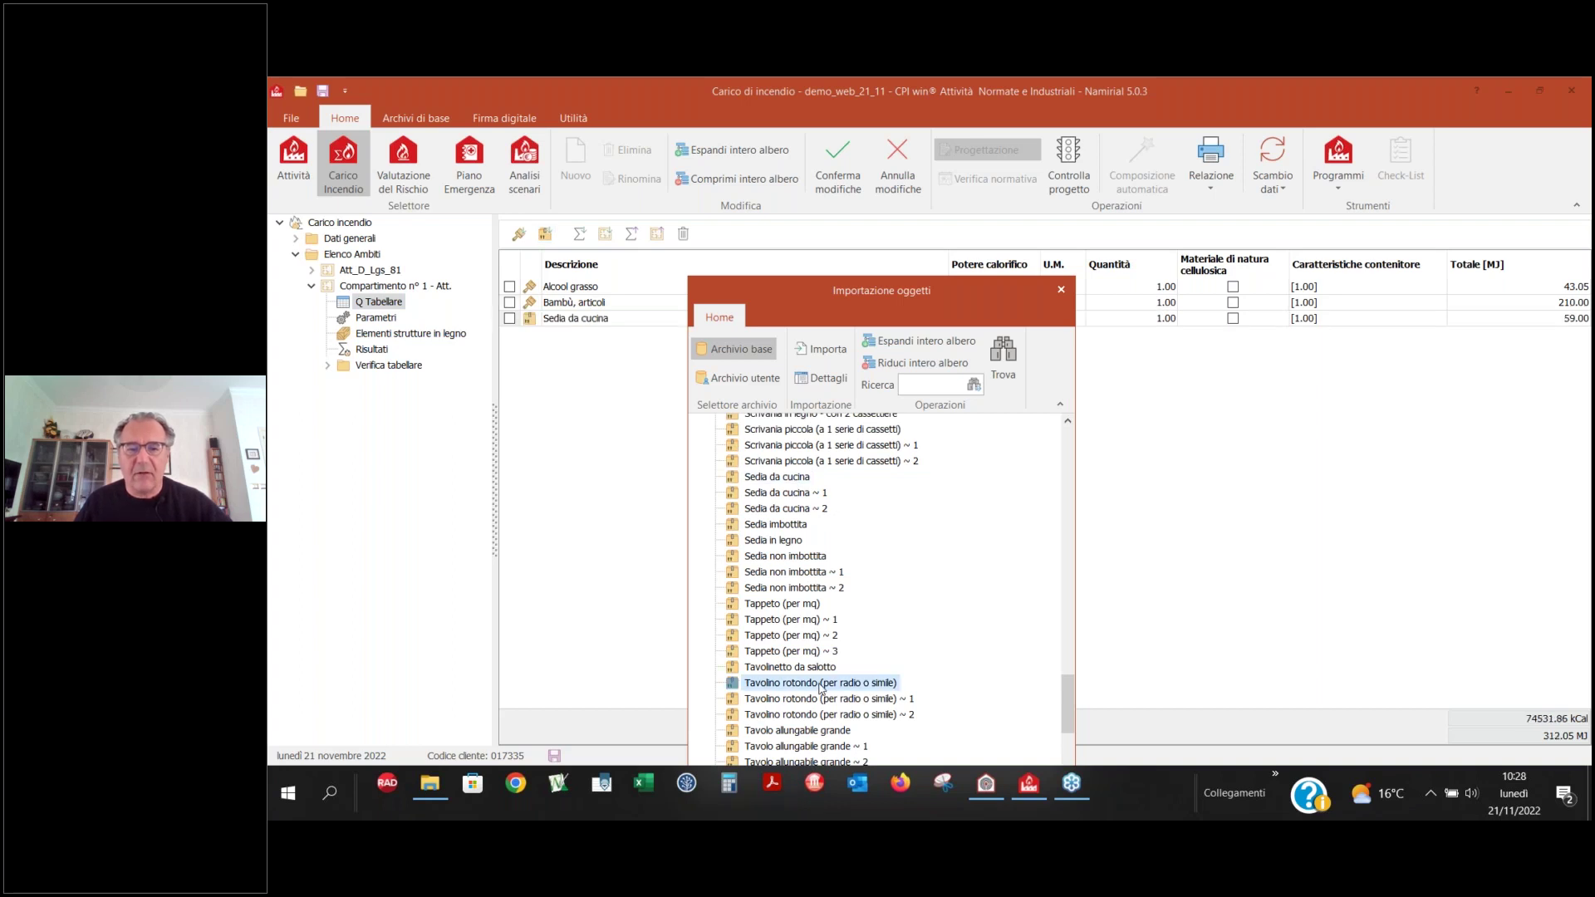
{"action": "left_click", "coordinate": [1061, 290]}
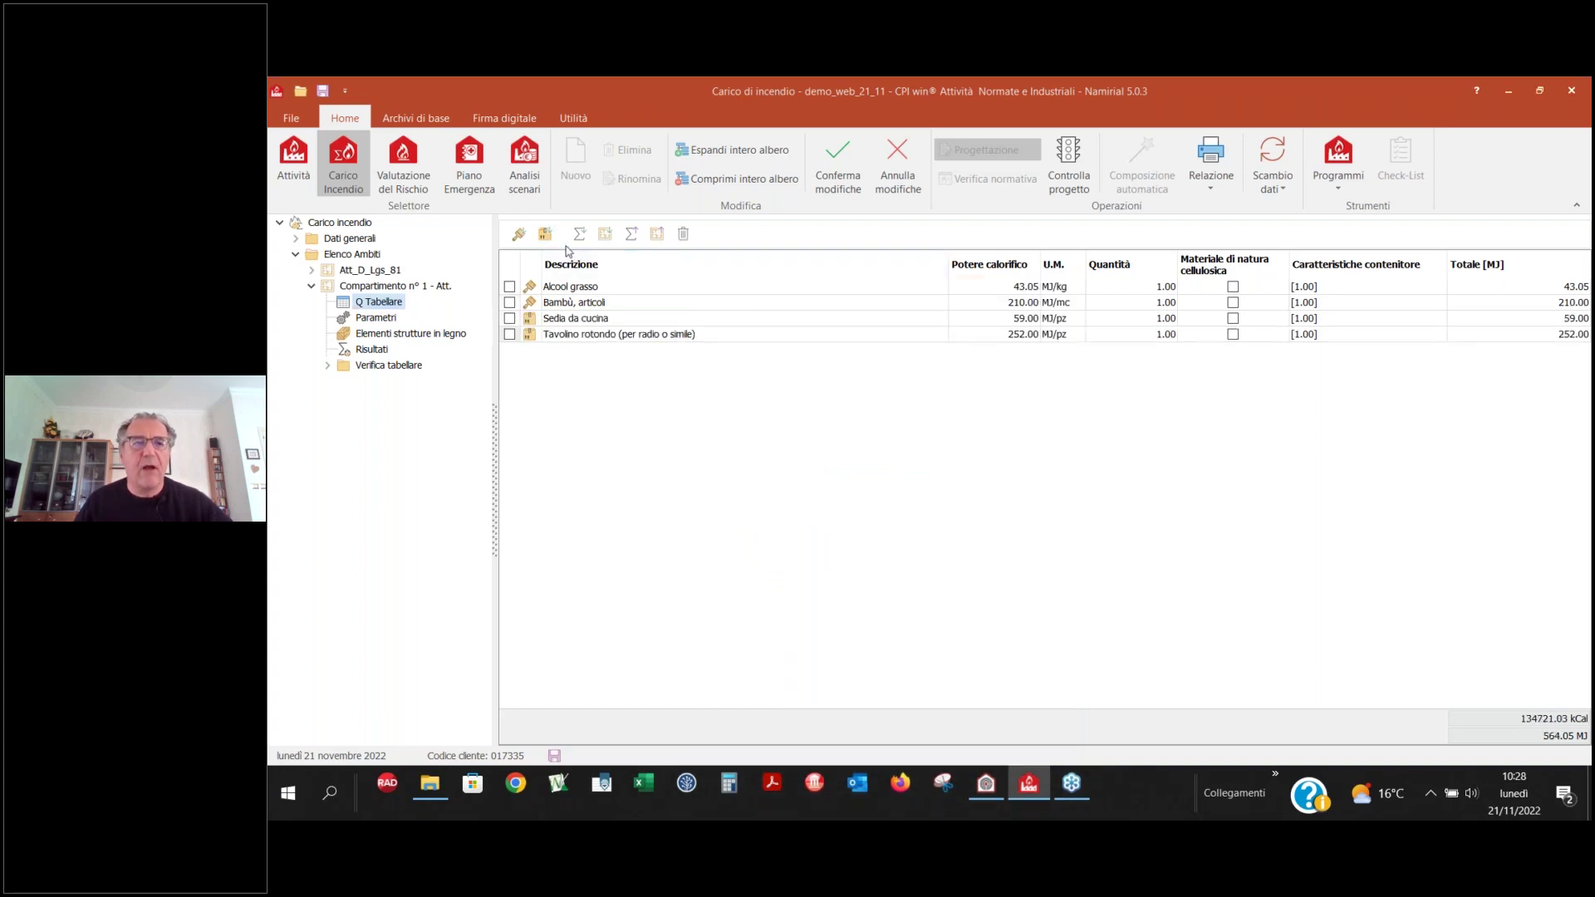
- Check the macro import archive and the neighbouring import option without importing anything
{"action": "left_click", "coordinate": [581, 234]}
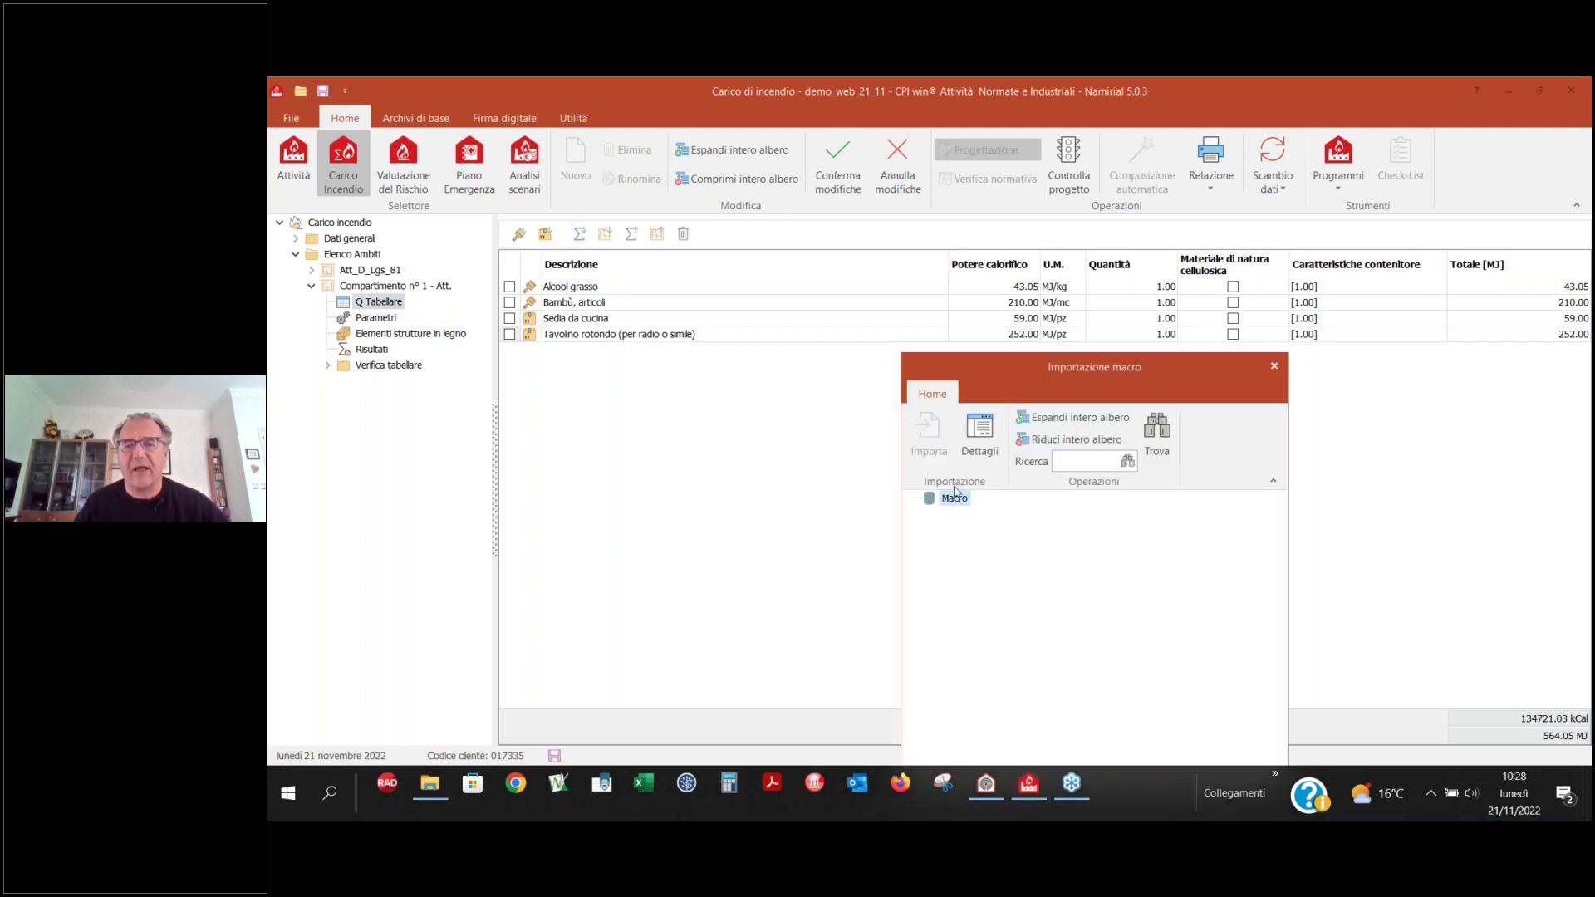
{"action": "left_click", "coordinate": [1274, 366]}
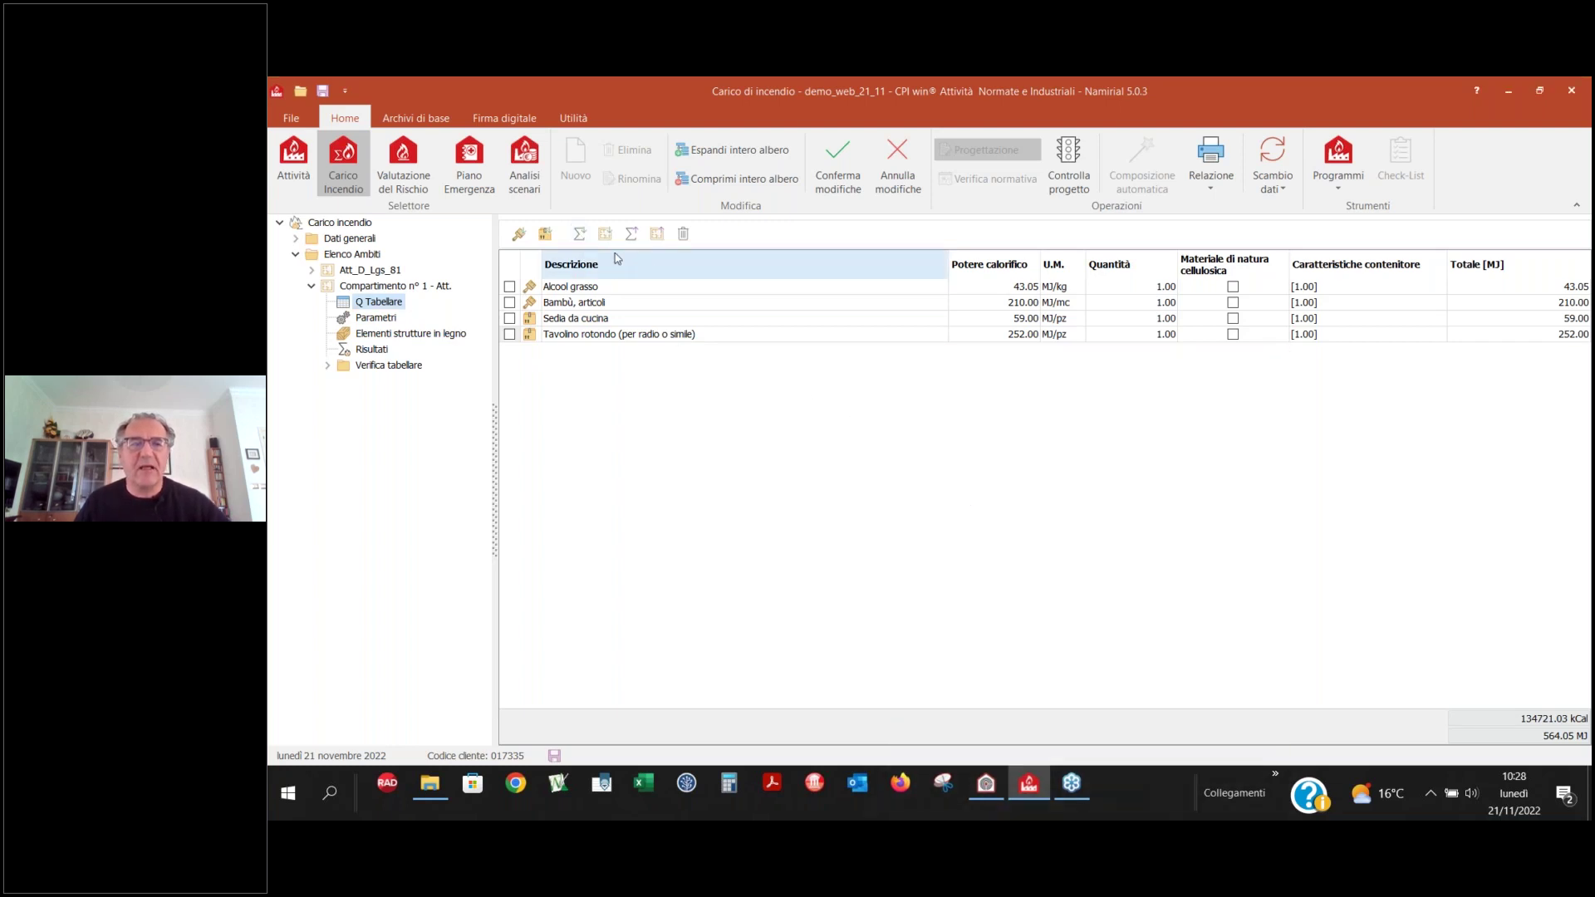
{"action": "left_click", "coordinate": [607, 235]}
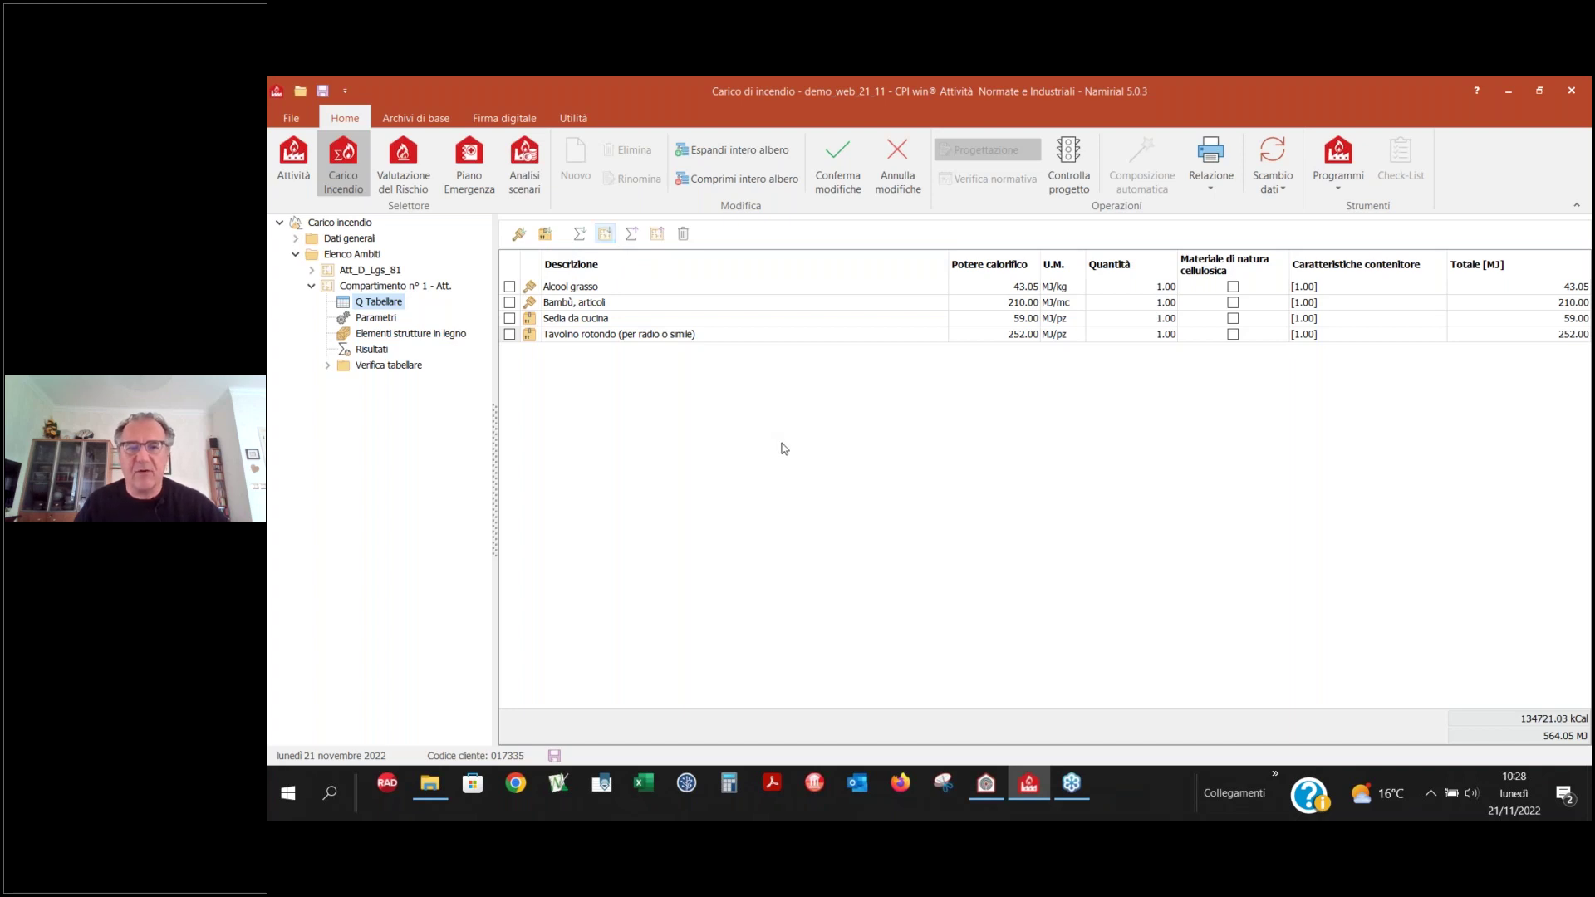
{"action": "left_click", "coordinate": [1060, 290]}
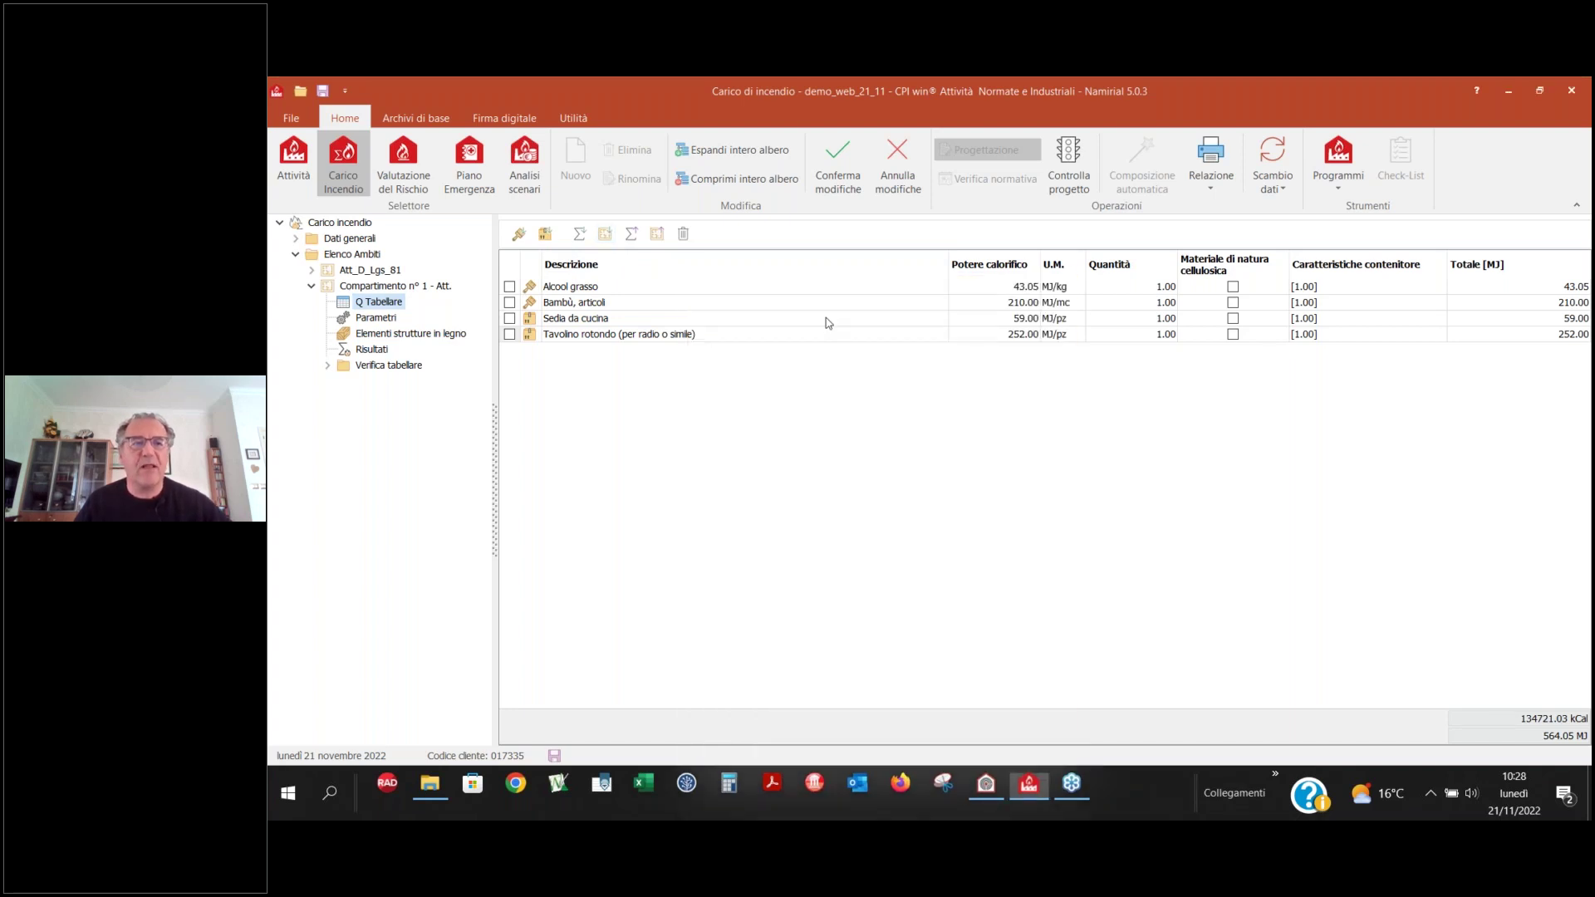
- Group Alcool grasso, Bambù, articoli and Sedia da cucina into a macro named macro1 and confirm
{"action": "left_click", "coordinate": [509, 285]}
{"action": "left_click", "coordinate": [509, 302]}
{"action": "left_click", "coordinate": [510, 318]}
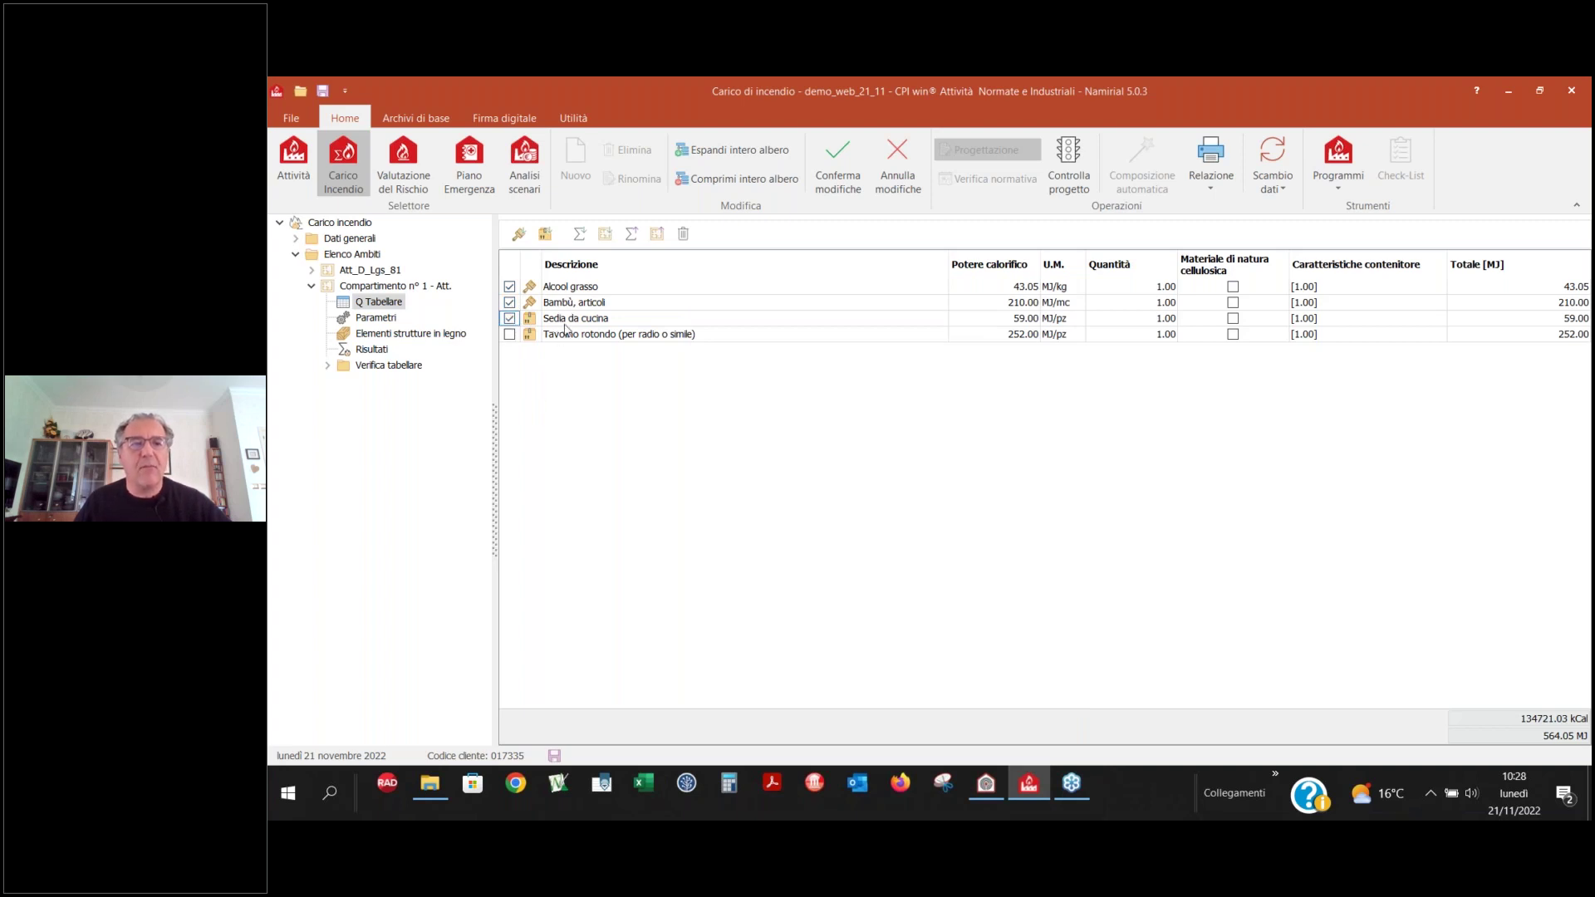
{"action": "left_click", "coordinate": [632, 233]}
{"action": "type", "text": "macro1"}
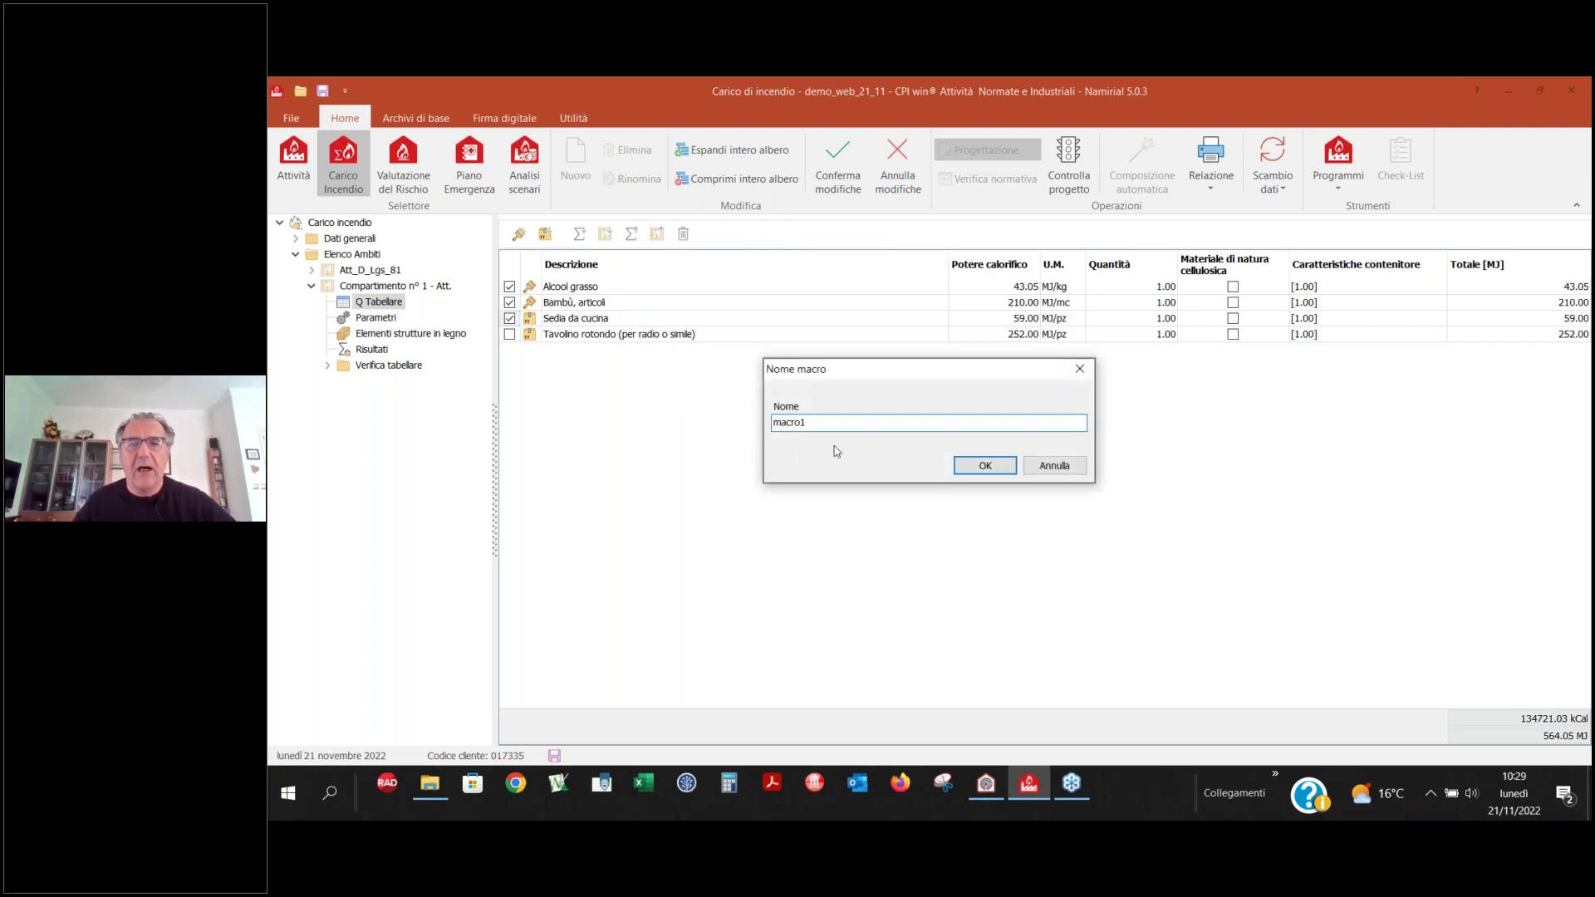
{"action": "left_click", "coordinate": [969, 468]}
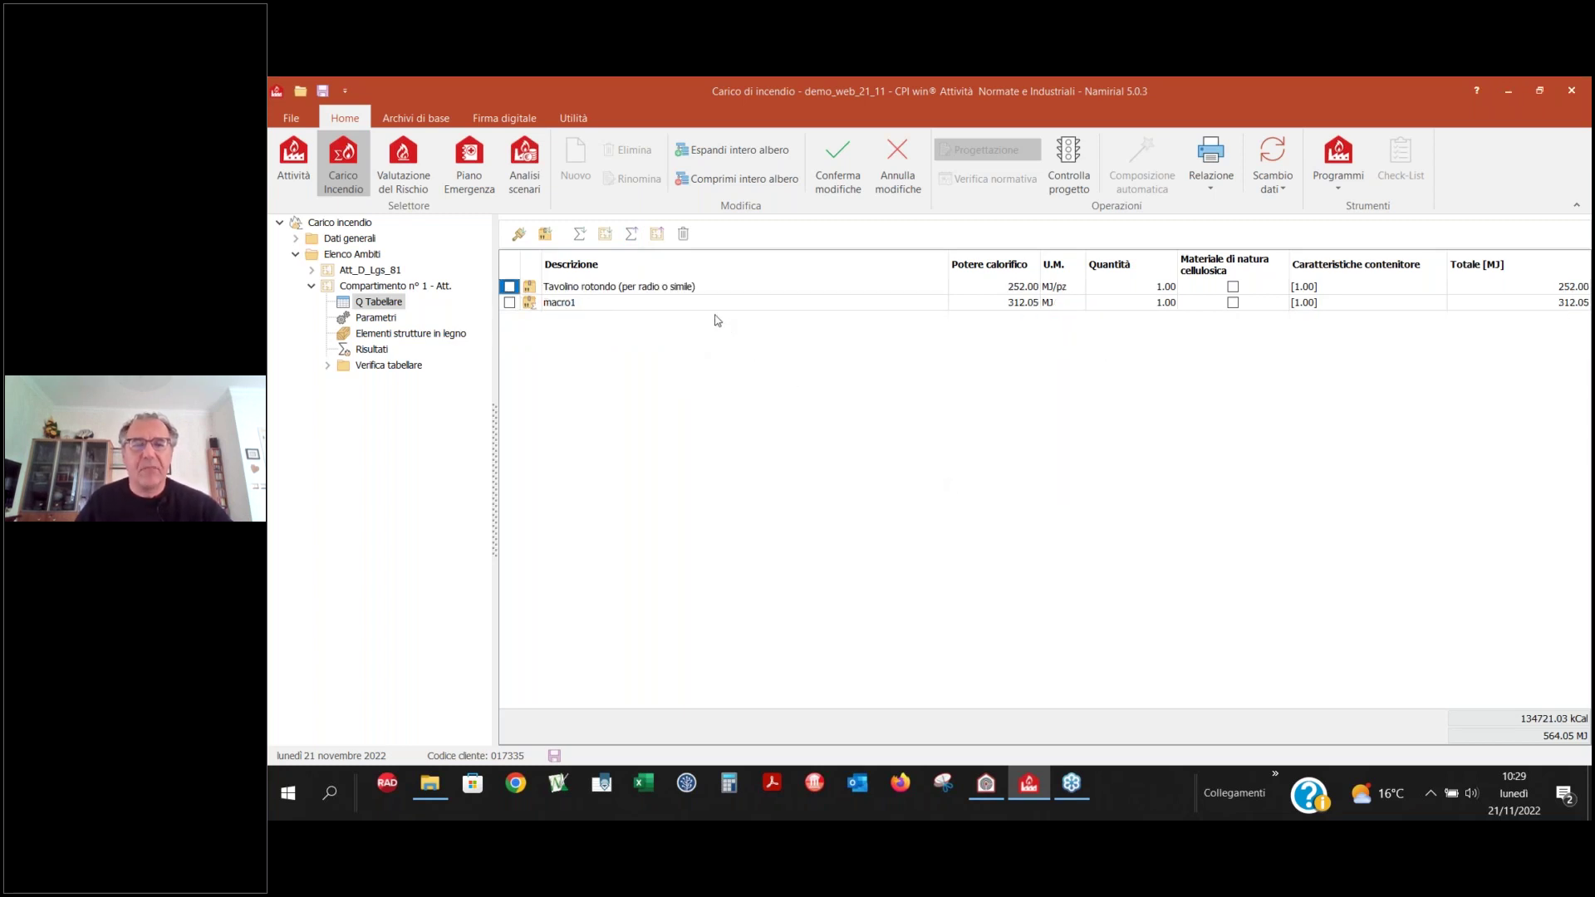
{"action": "left_click", "coordinate": [838, 163]}
- Set the quantity of macro1 to 25 and of Tavolino rotondo to 3, and confirm the fire load table
{"action": "left_click", "coordinate": [1132, 304]}
{"action": "type", "text": "25"}
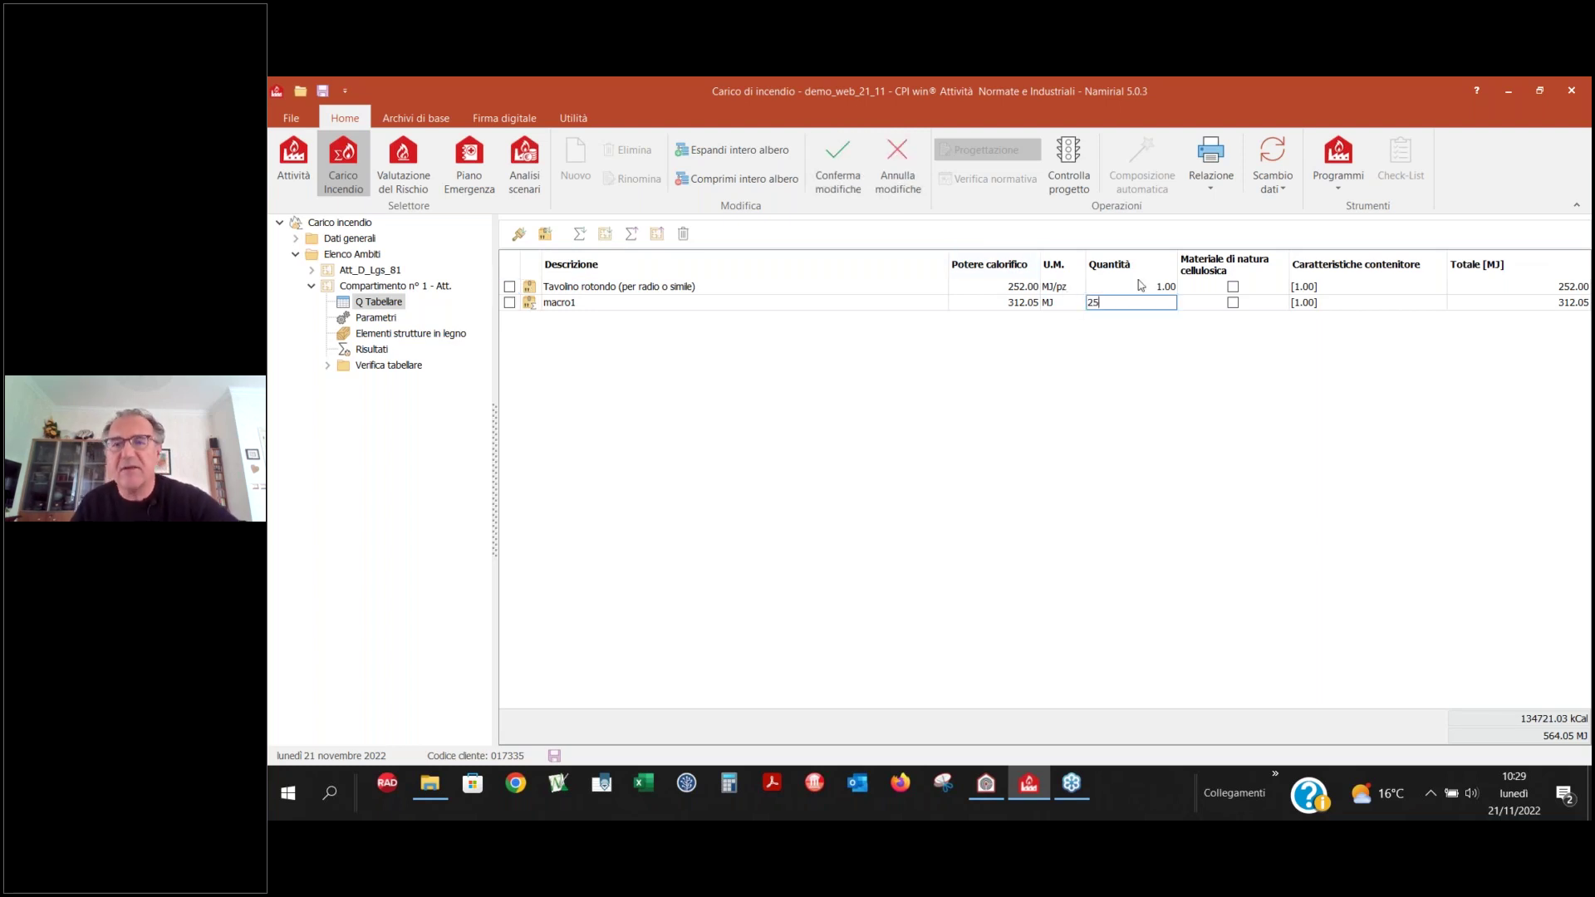
{"action": "left_click", "coordinate": [1147, 291]}
{"action": "type", "text": "3"}
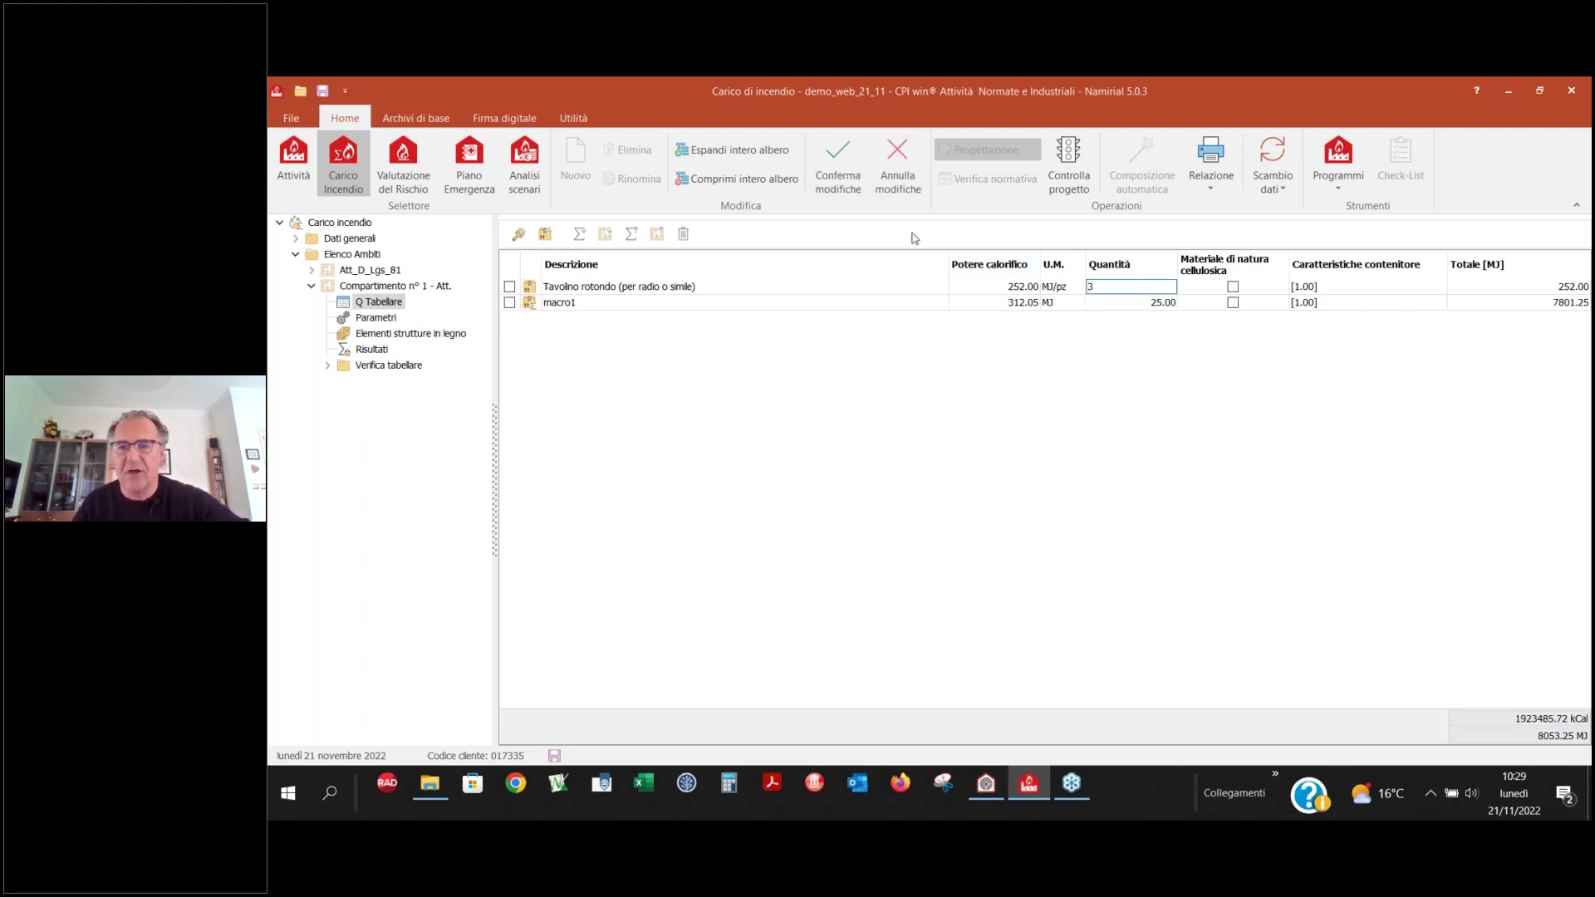
{"action": "left_click", "coordinate": [838, 163]}
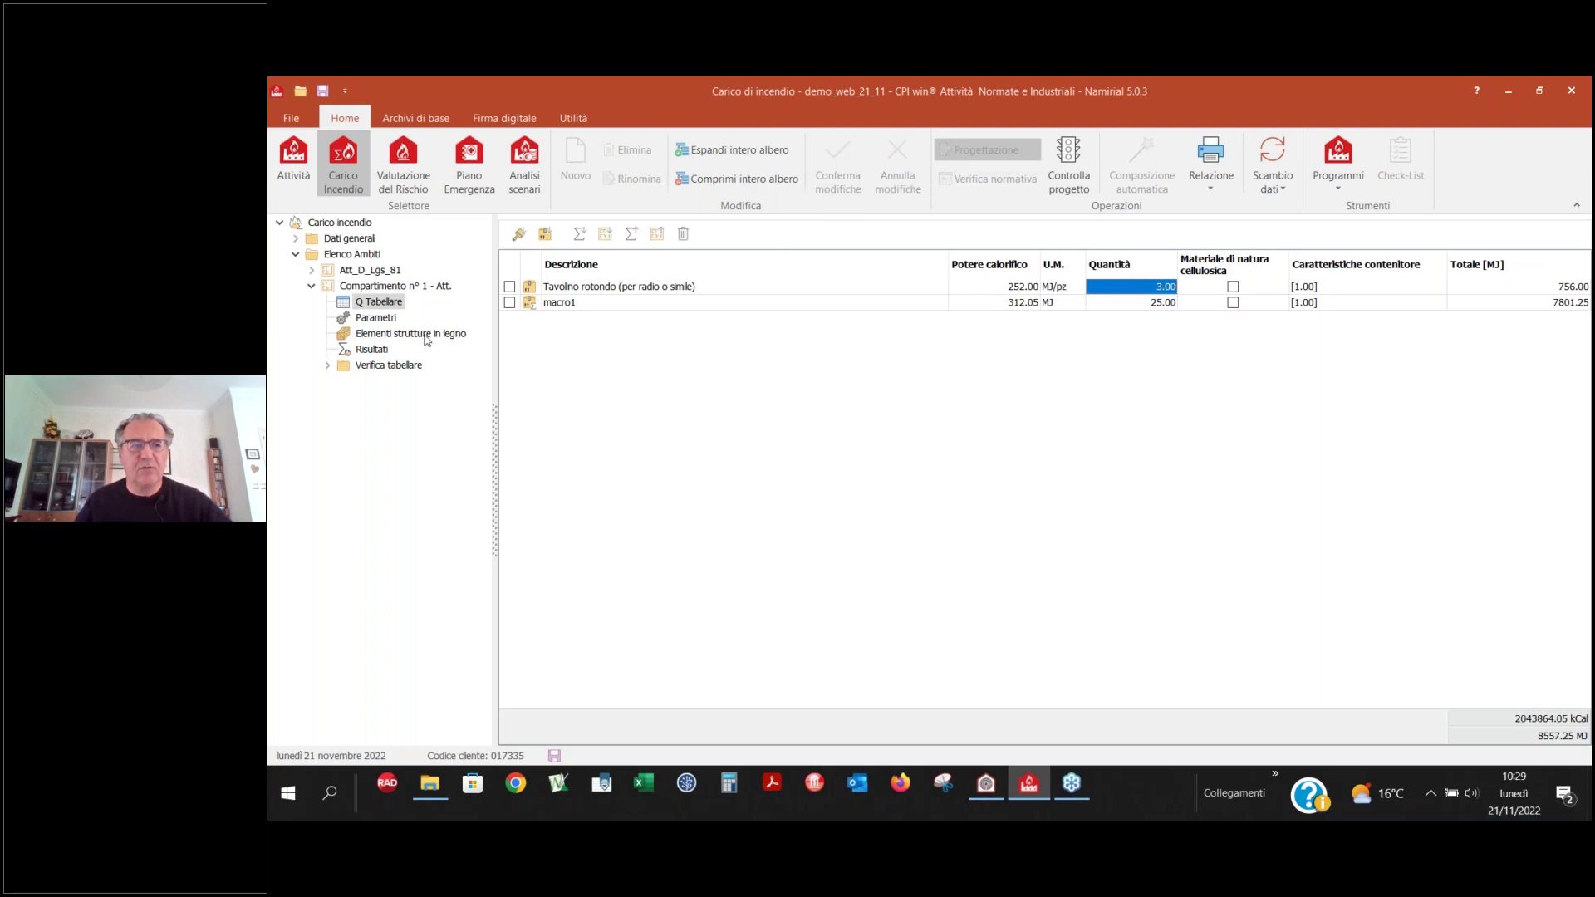
- Review the compartment's Parametri and Risultati, and return to the Attività section to view the Att_D_Lgs_81 low-risk requirements
{"action": "left_click", "coordinate": [379, 318]}
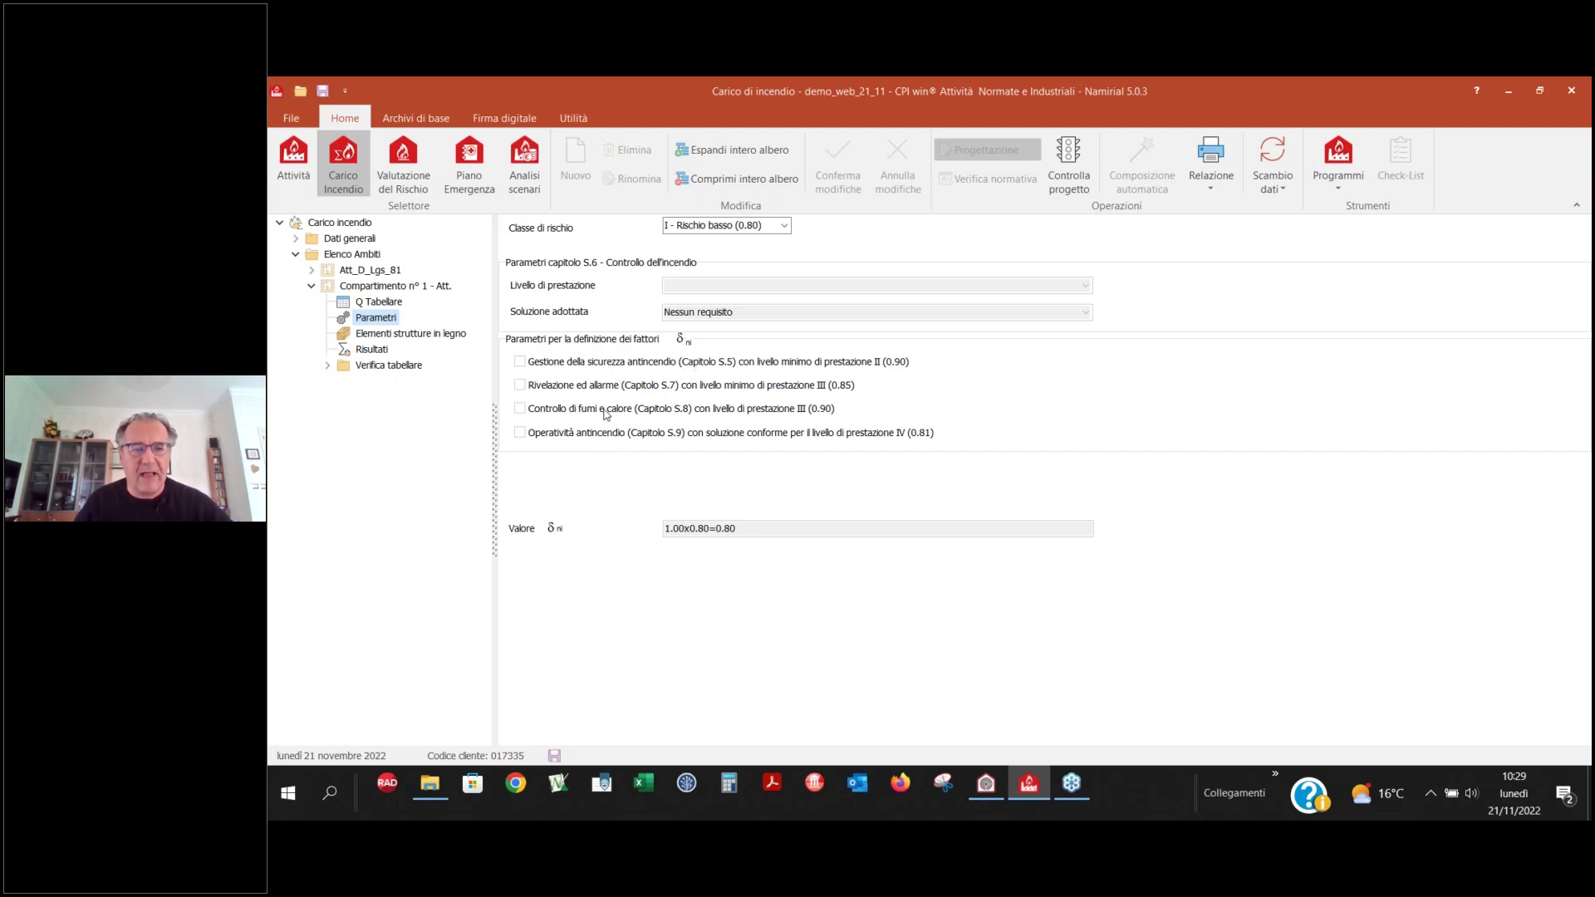
{"action": "left_click", "coordinate": [375, 349]}
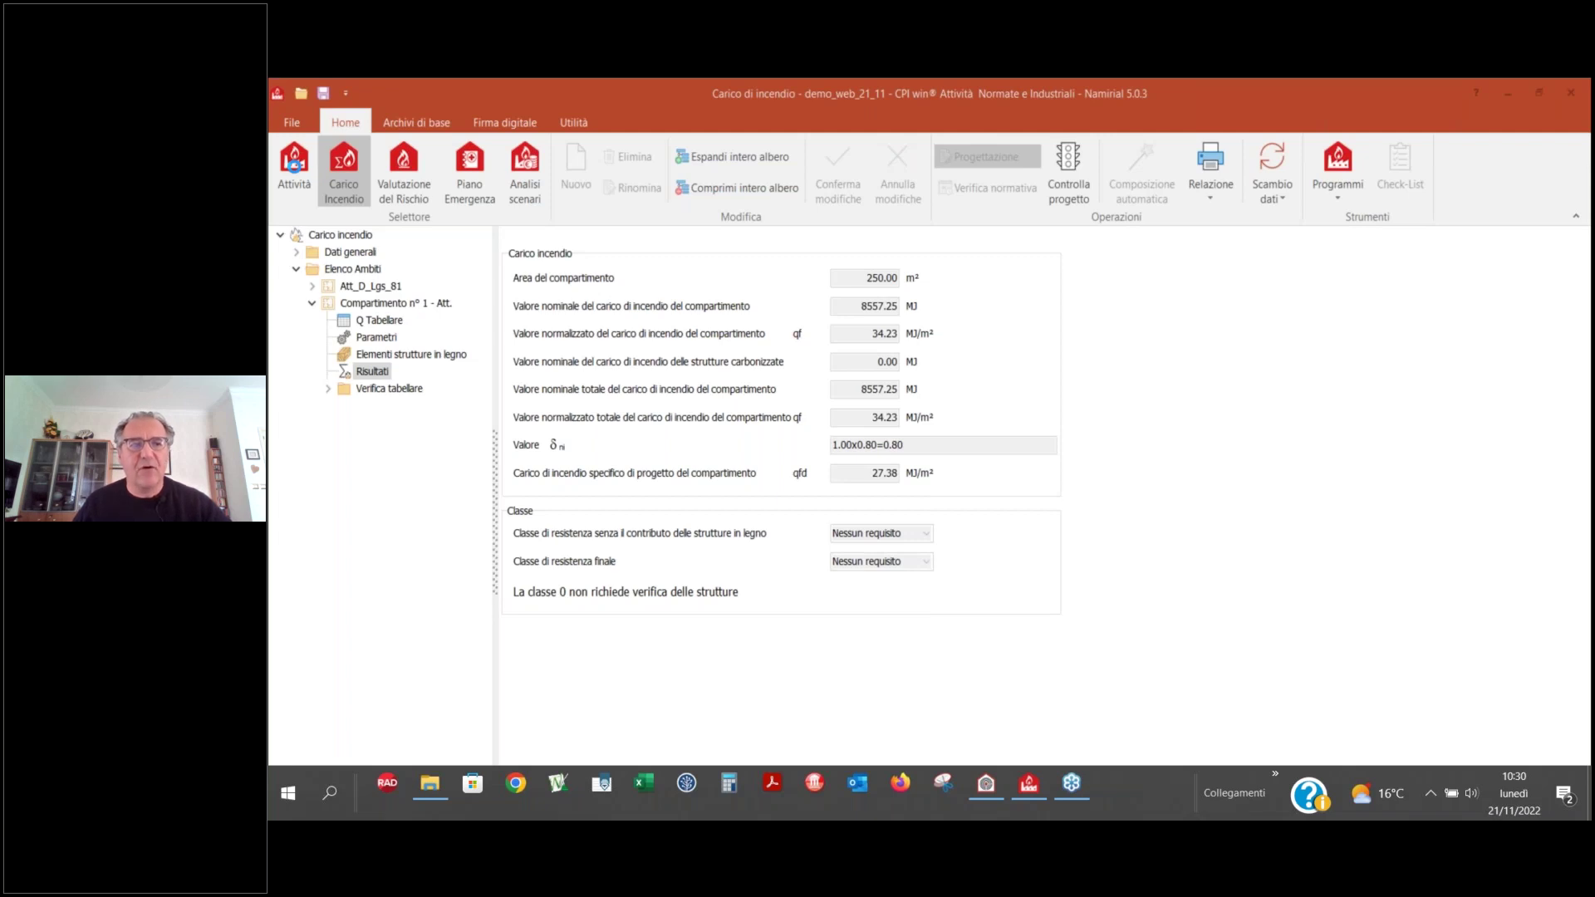
{"action": "left_click", "coordinate": [292, 164]}
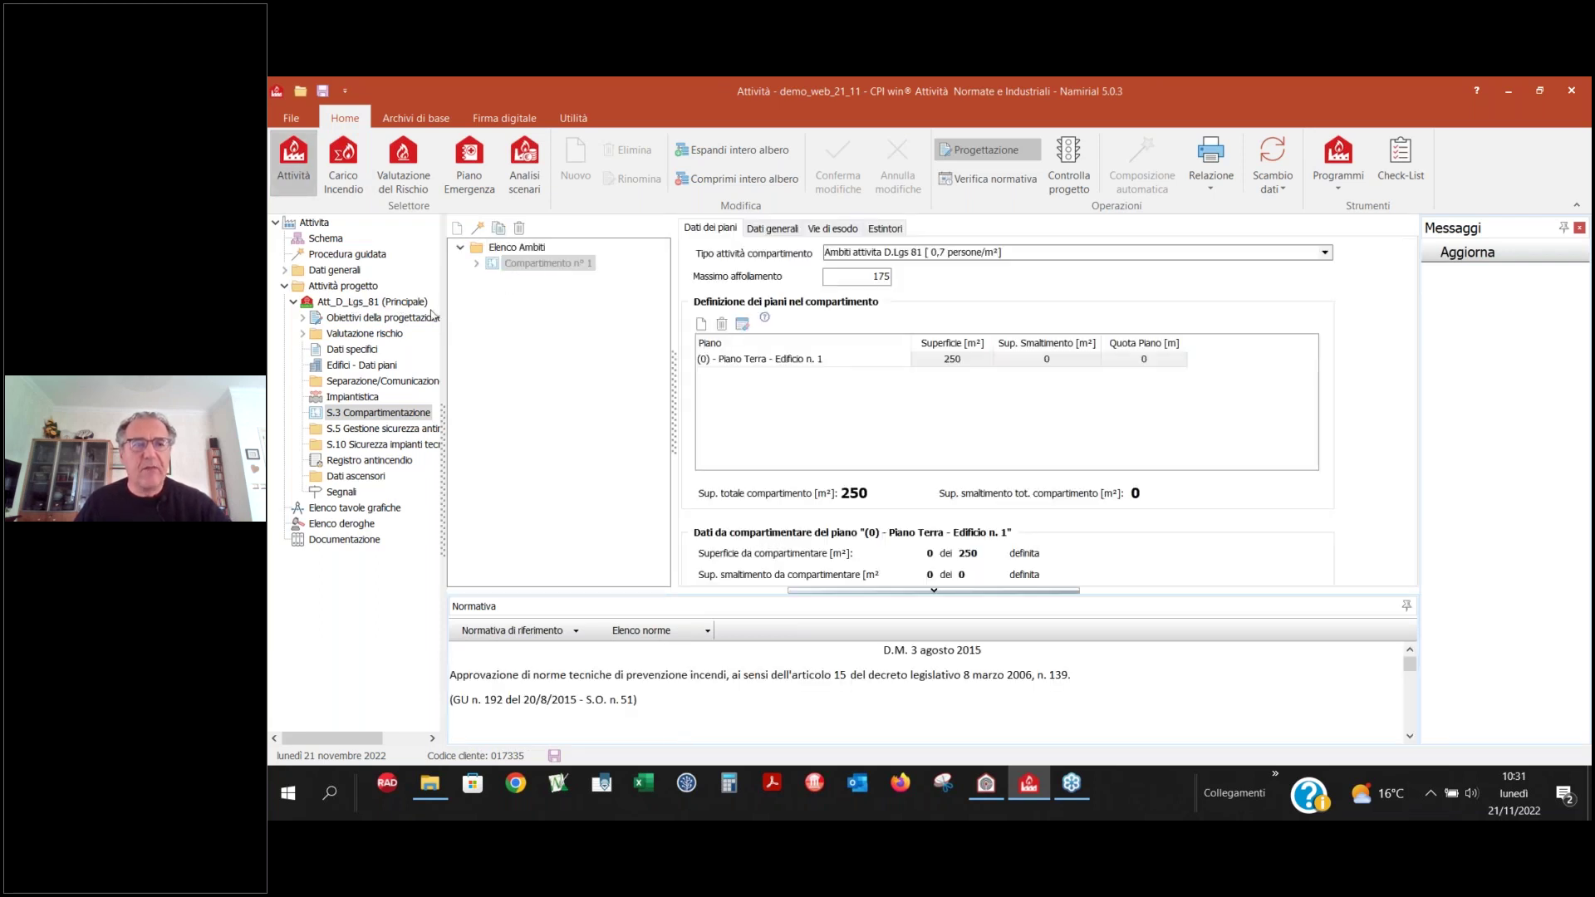
{"action": "left_click", "coordinate": [409, 303]}
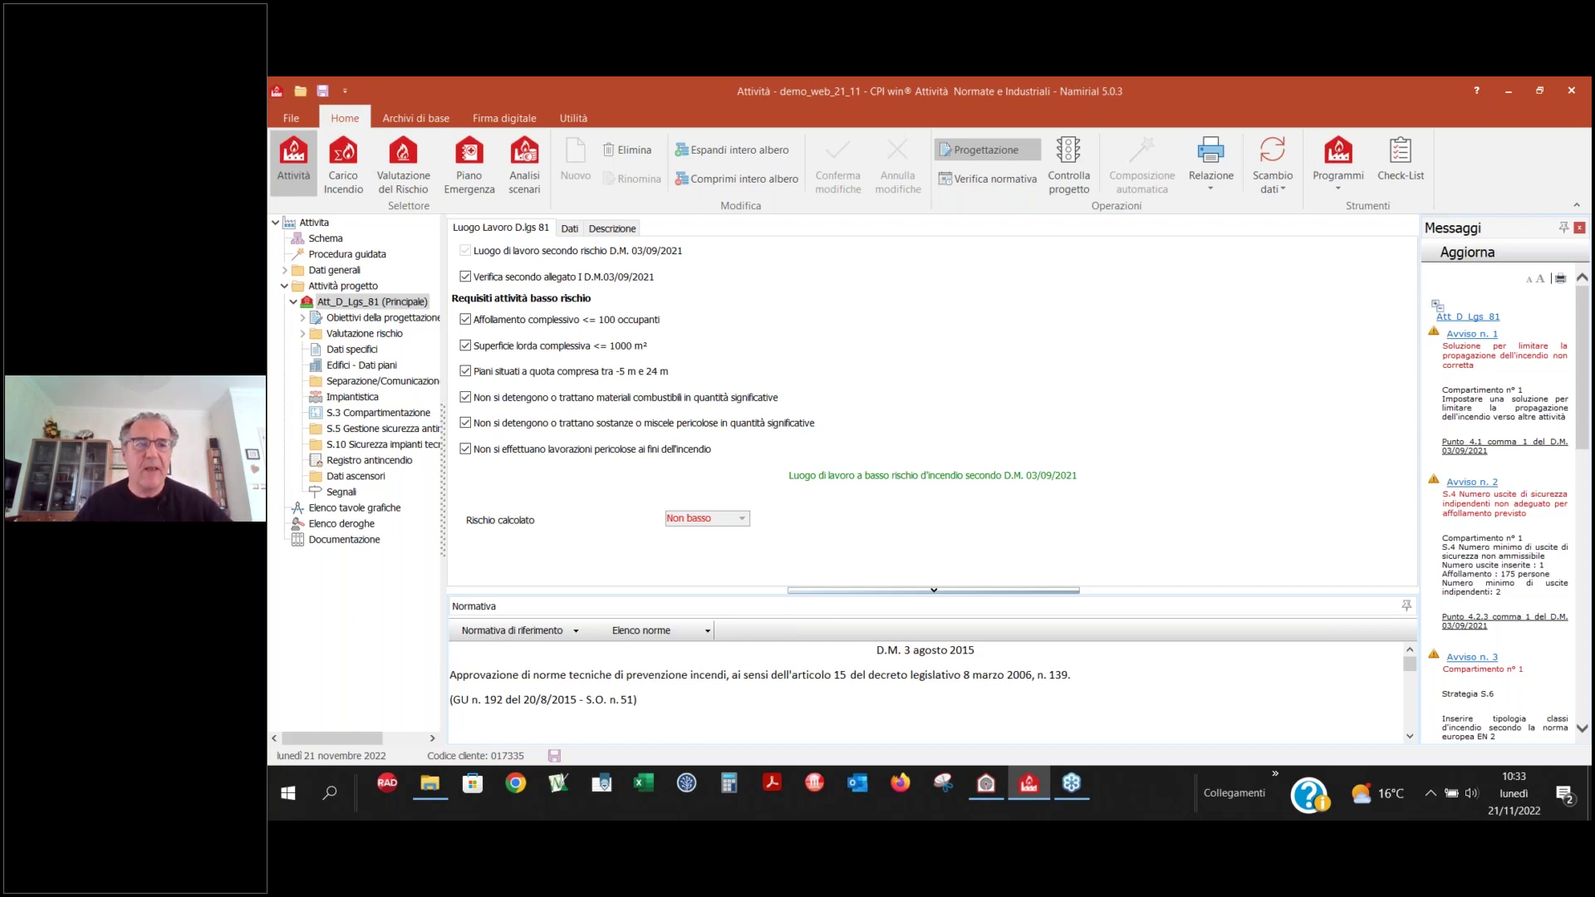
- In the S.3 compliant solution of Compartimento n° 1, enable limiting fire spread to other activities through a distinct fire compartment (4.1 comma 1 lettera a)
{"action": "left_click", "coordinate": [410, 413]}
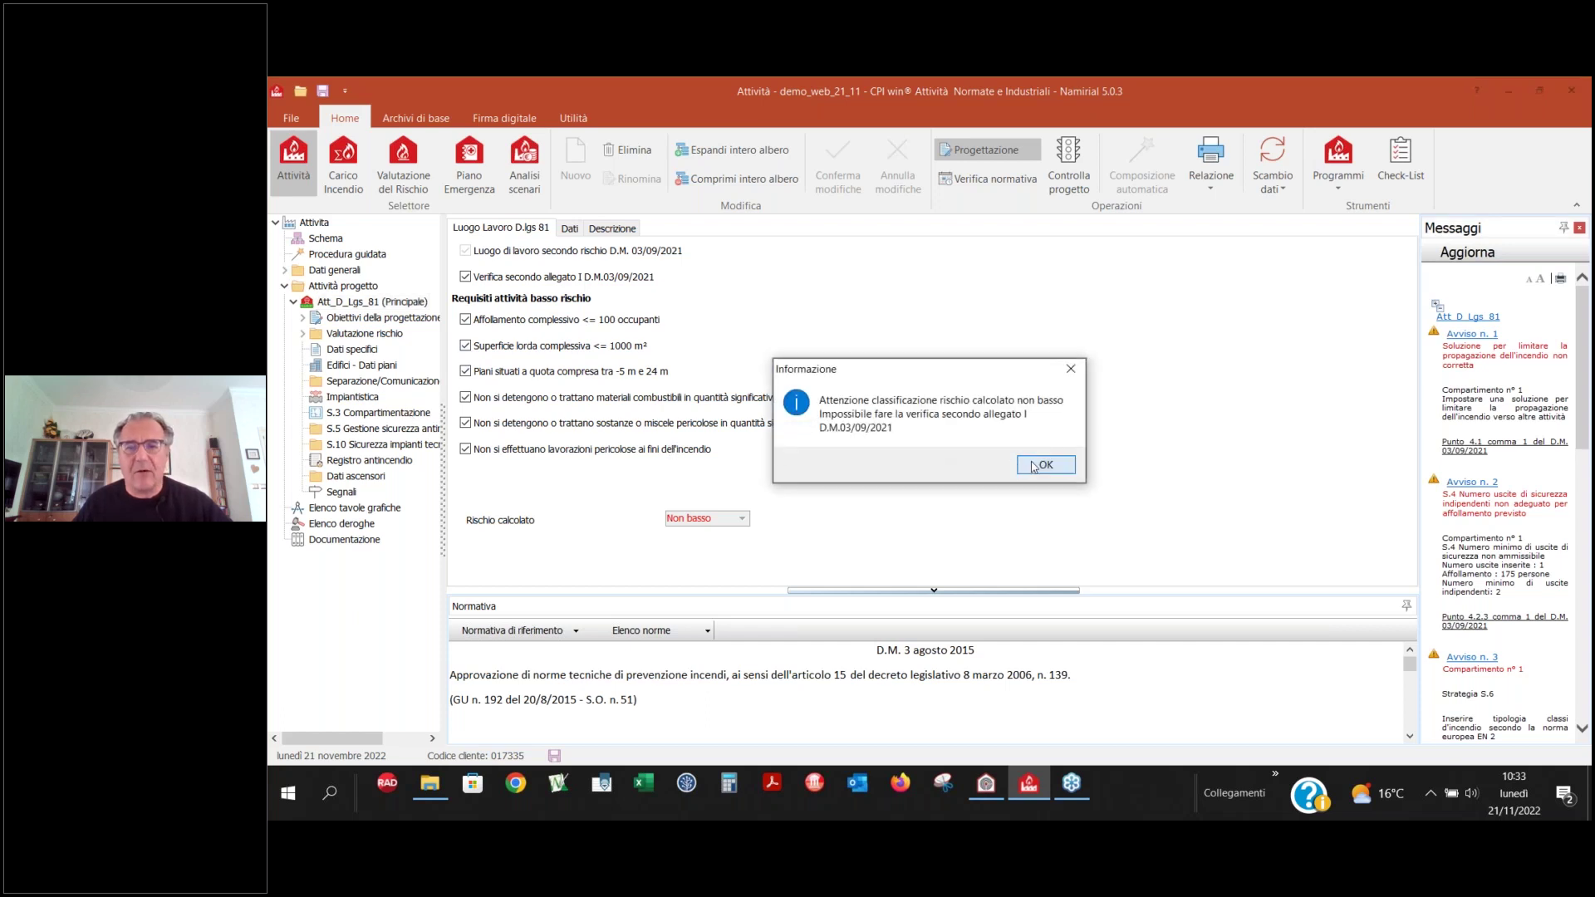
{"action": "left_click", "coordinate": [1026, 466]}
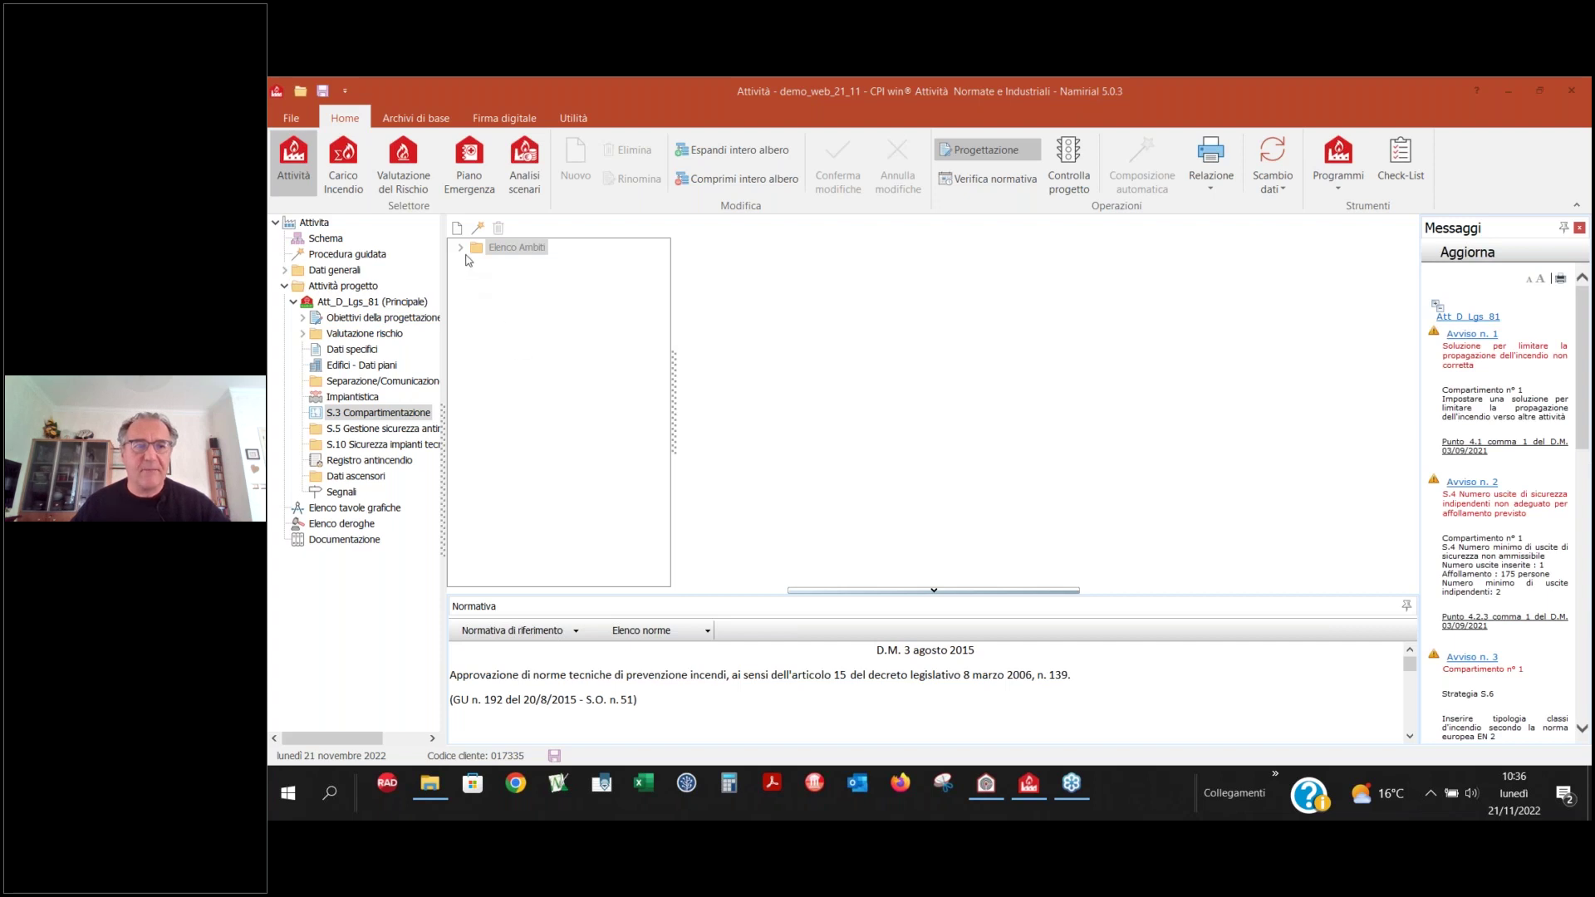
{"action": "left_click", "coordinate": [461, 246]}
{"action": "left_click", "coordinate": [476, 262]}
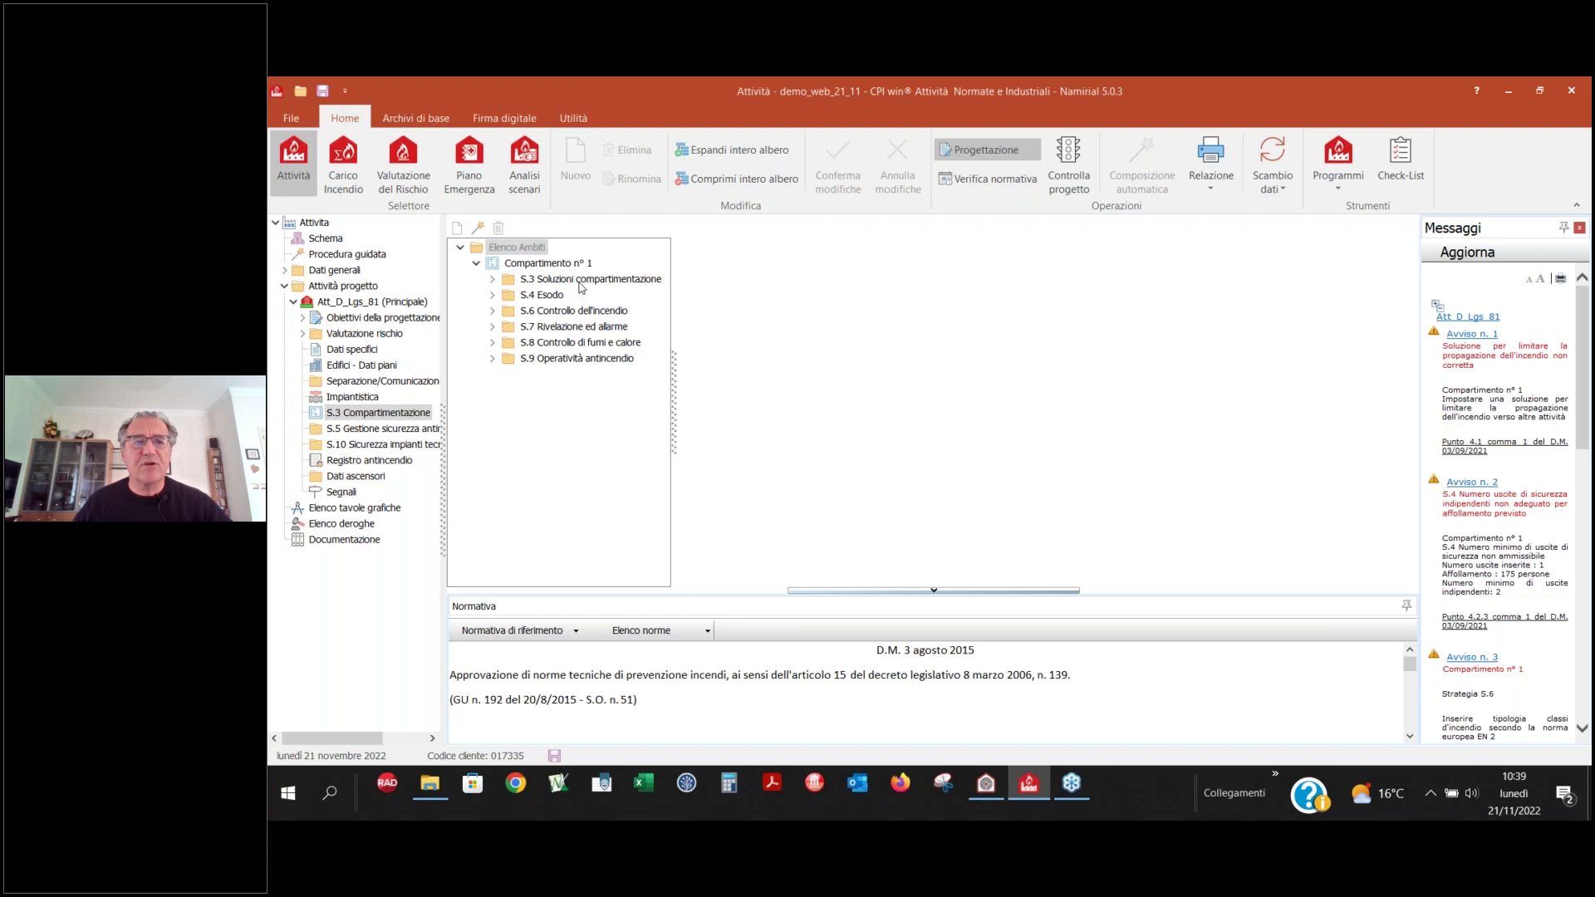
{"action": "left_click", "coordinate": [494, 282]}
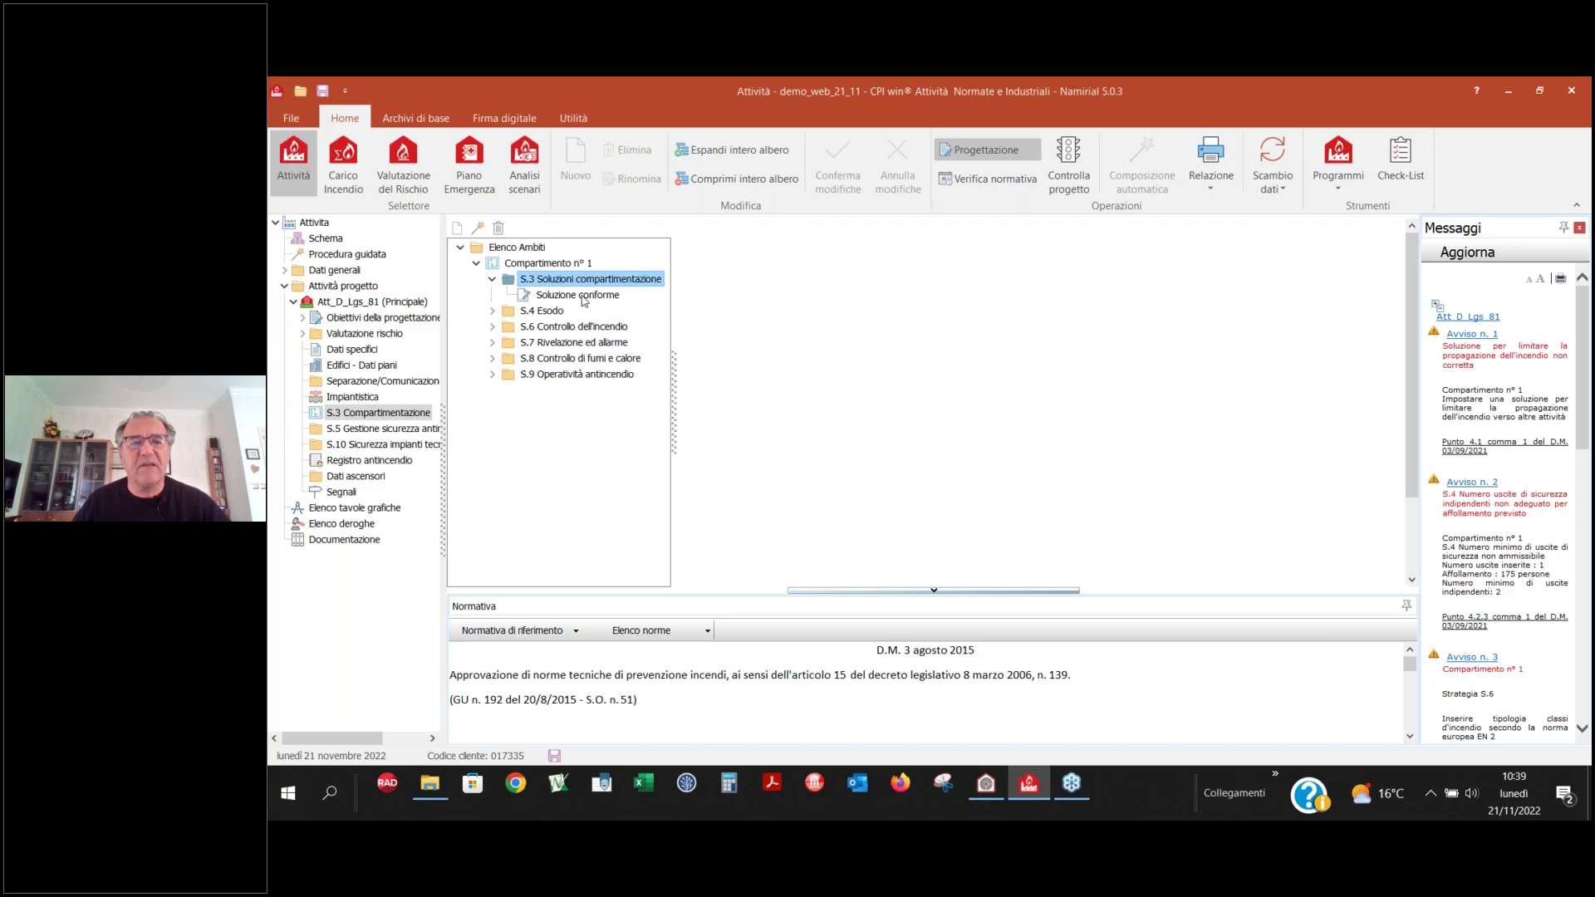
{"action": "left_click", "coordinate": [577, 297]}
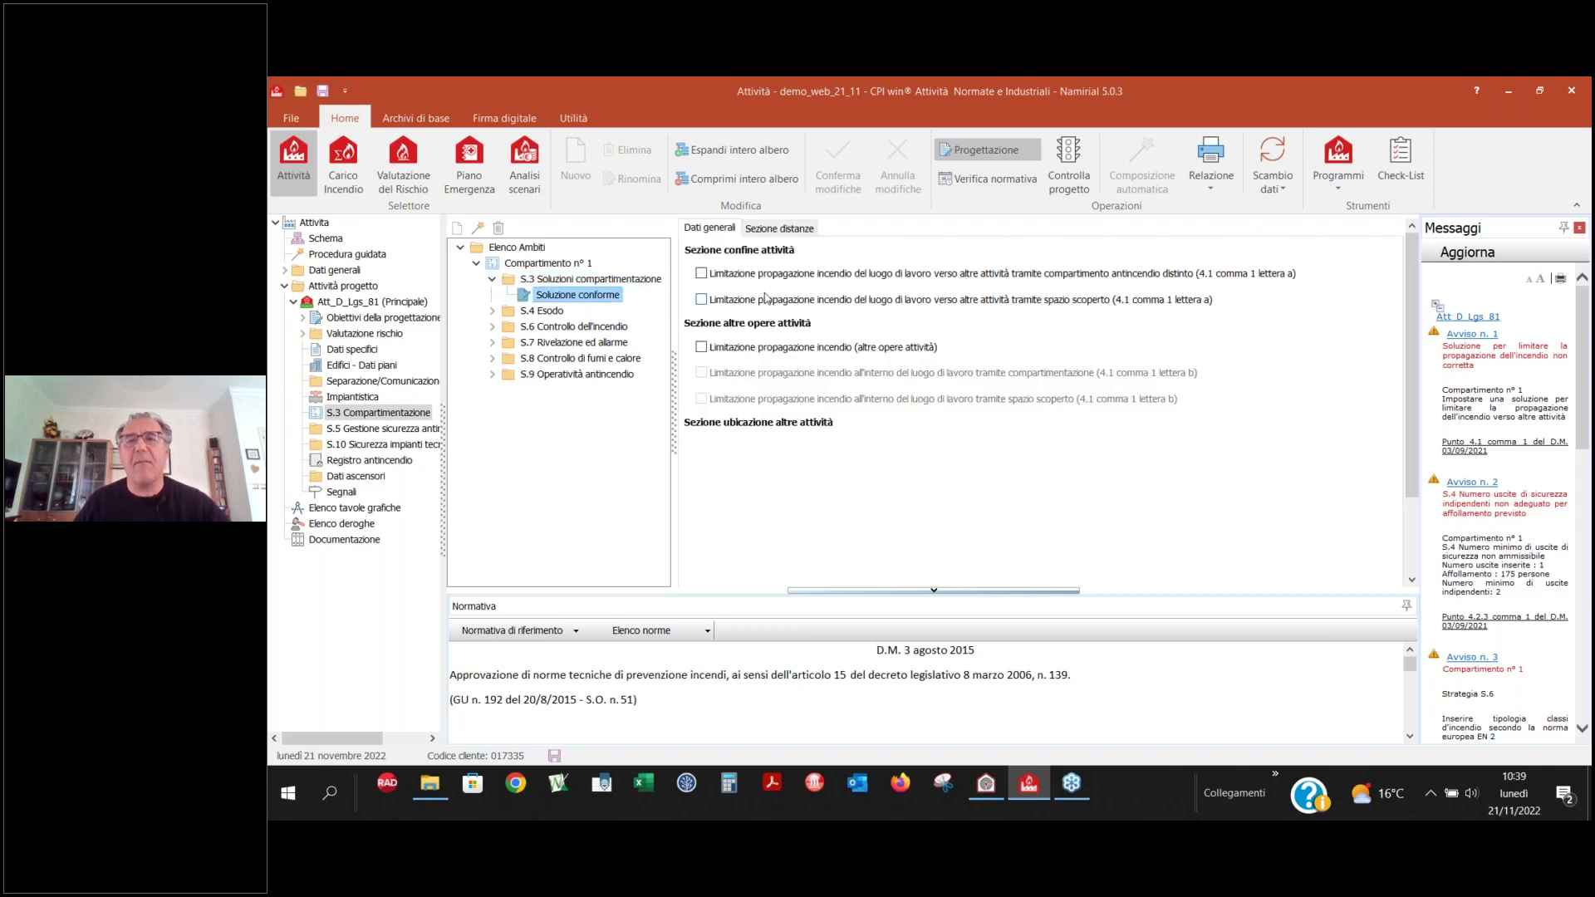
{"action": "left_click", "coordinate": [760, 276]}
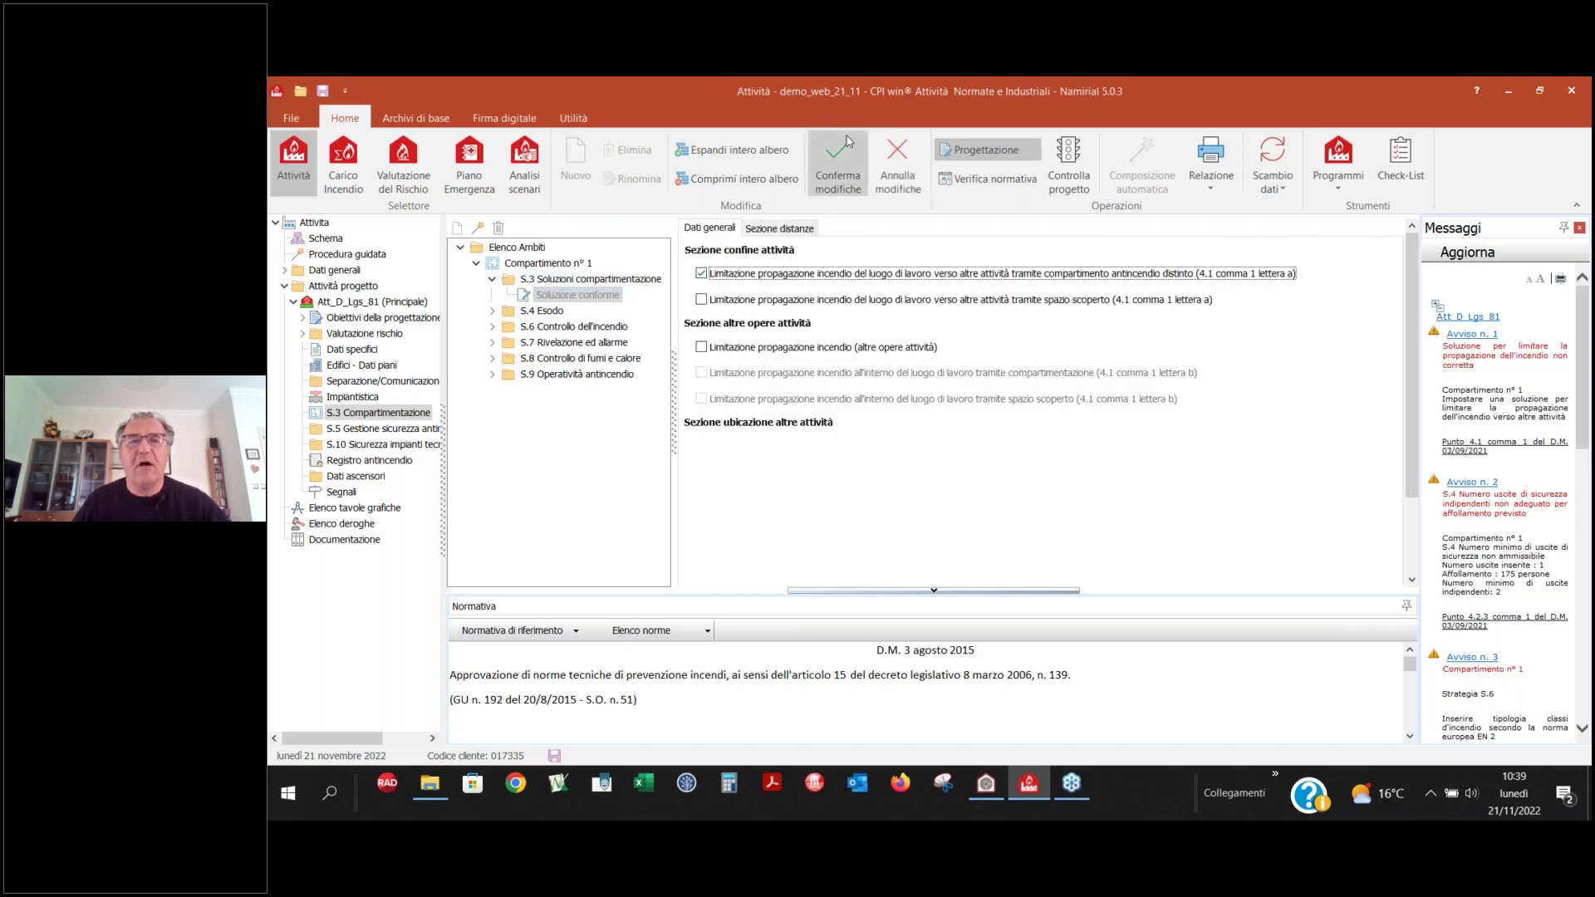
- Check the S.4 Esodo compliant solution, and enable fire class A for S.6 Controllo dell'incendio, confirming the change
{"action": "left_click", "coordinate": [493, 311]}
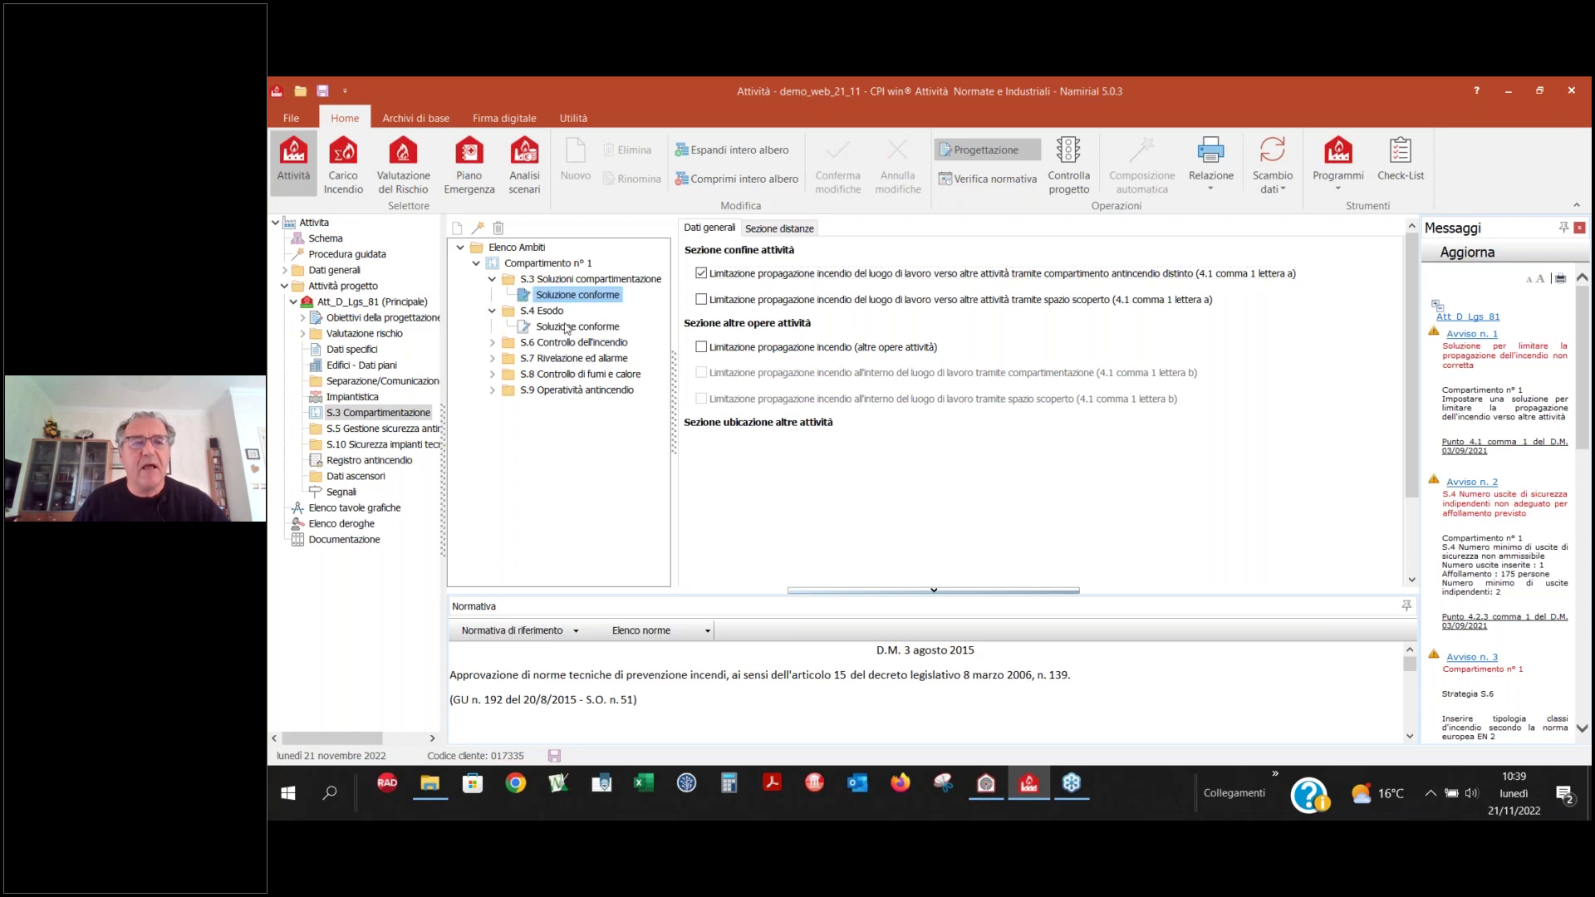
{"action": "left_click", "coordinate": [573, 328]}
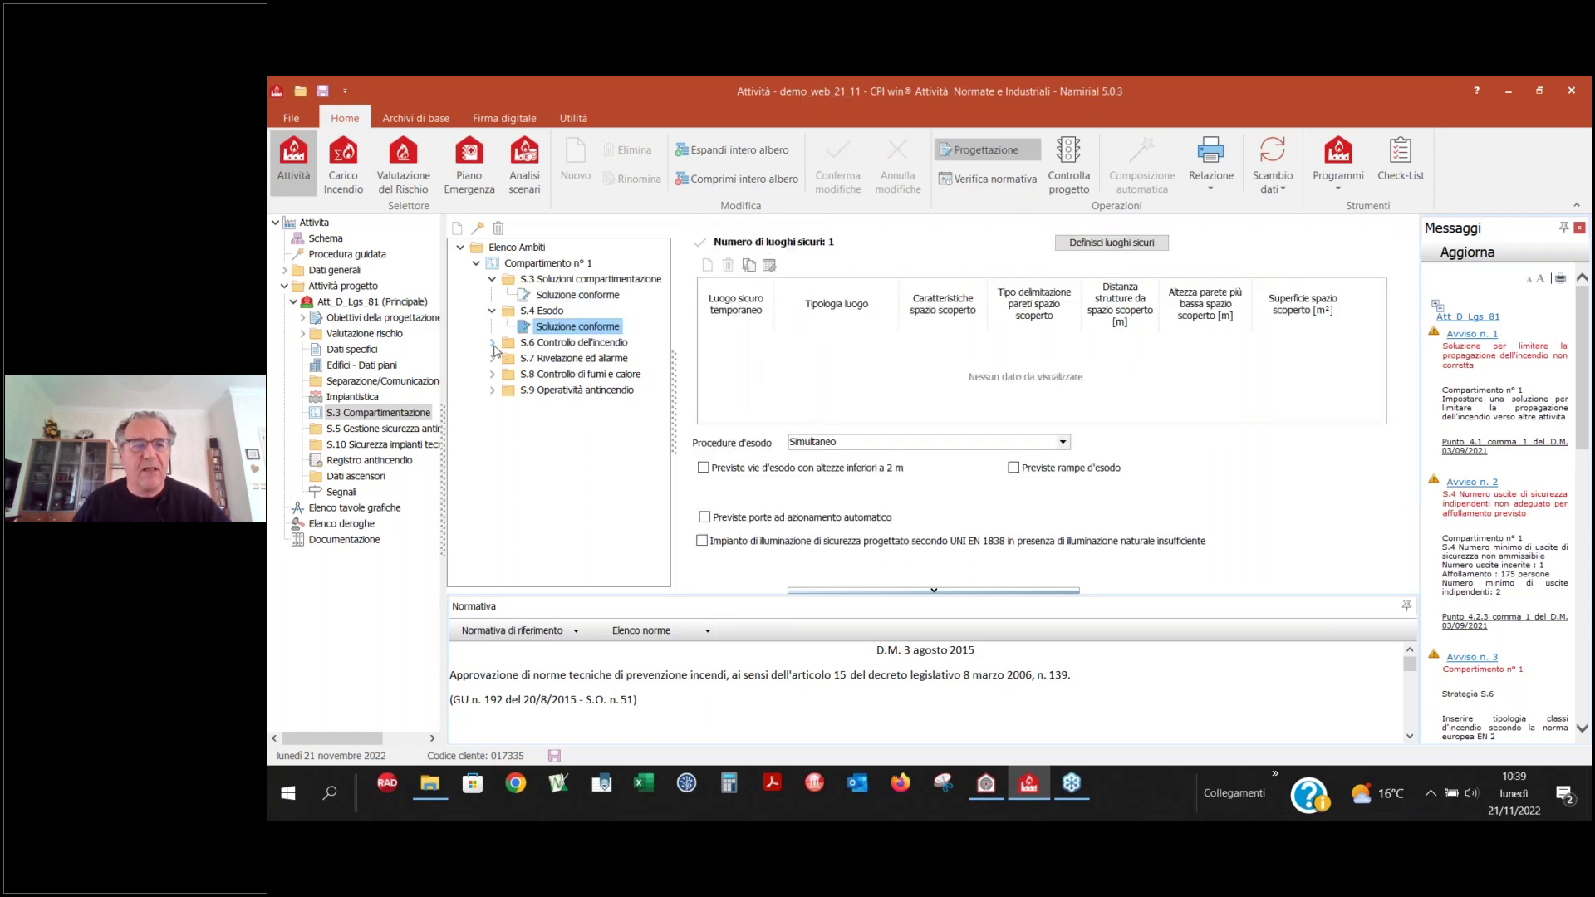
{"action": "left_click", "coordinate": [615, 344]}
{"action": "left_click", "coordinate": [724, 263]}
{"action": "left_click", "coordinate": [835, 162]}
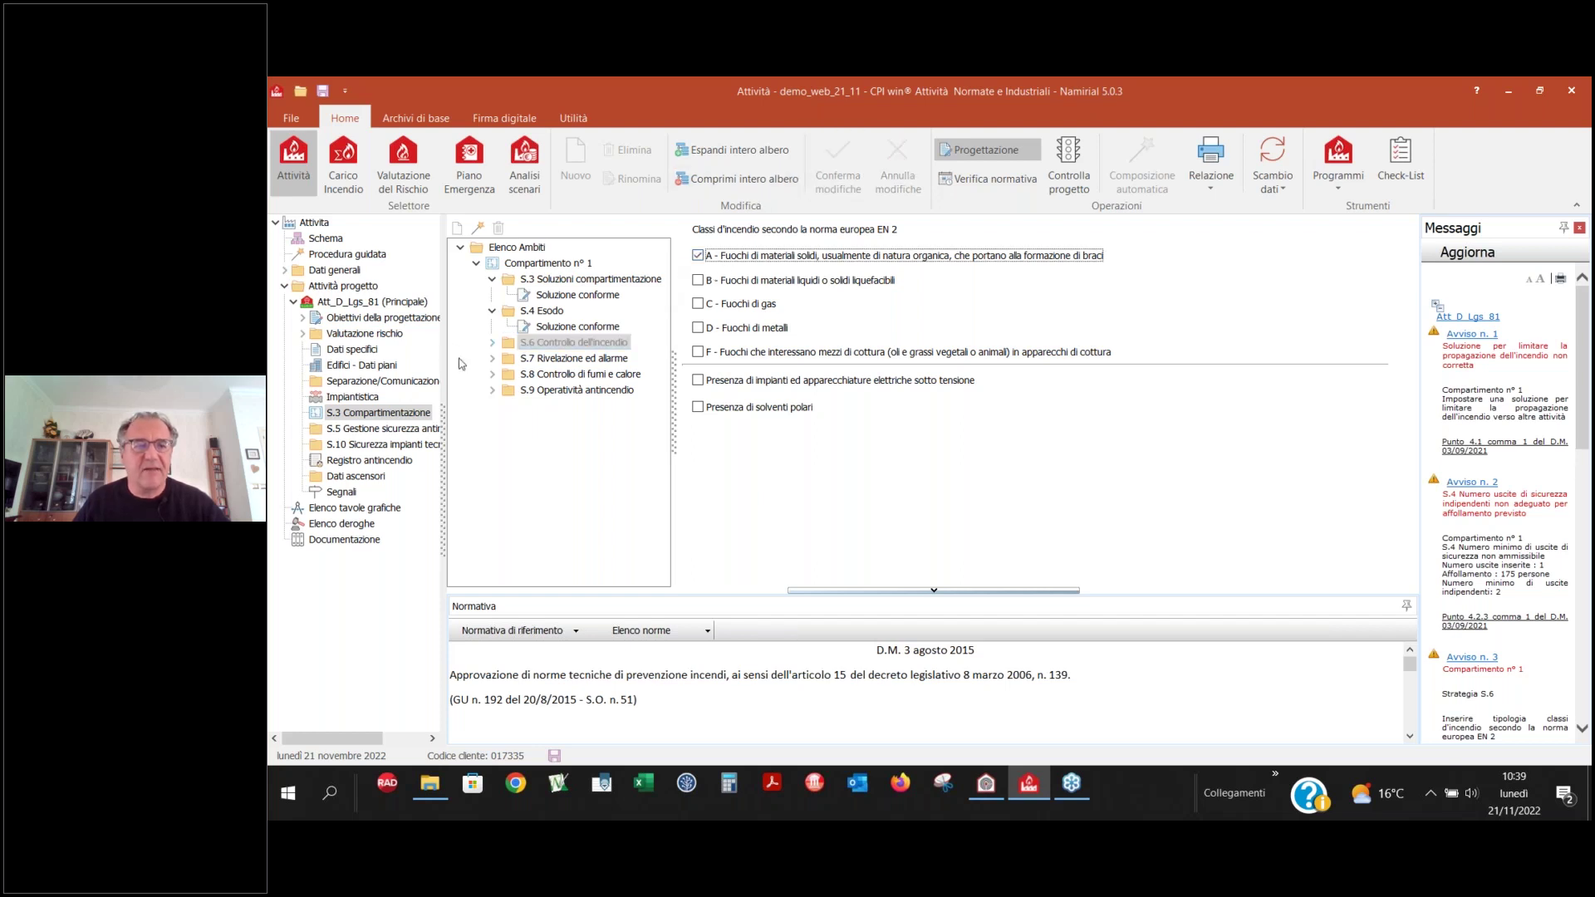
- In the S.6 compliant solution, set the maximum reach distance of class A extinguishers to 25 m and confirm
{"action": "left_click", "coordinate": [493, 342]}
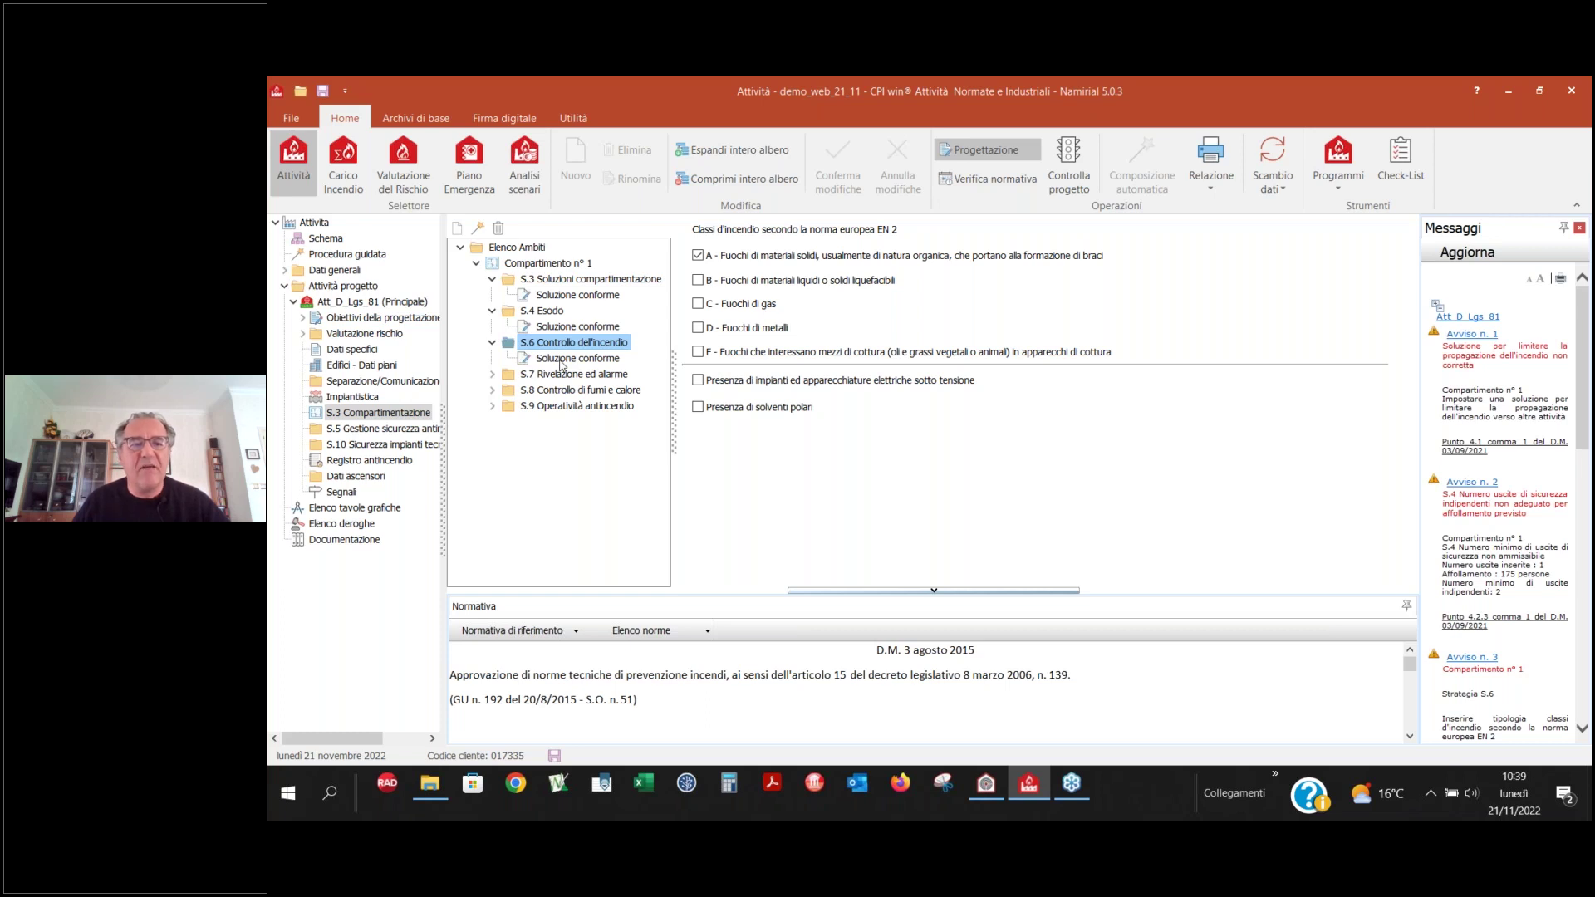
{"action": "left_click", "coordinate": [561, 360]}
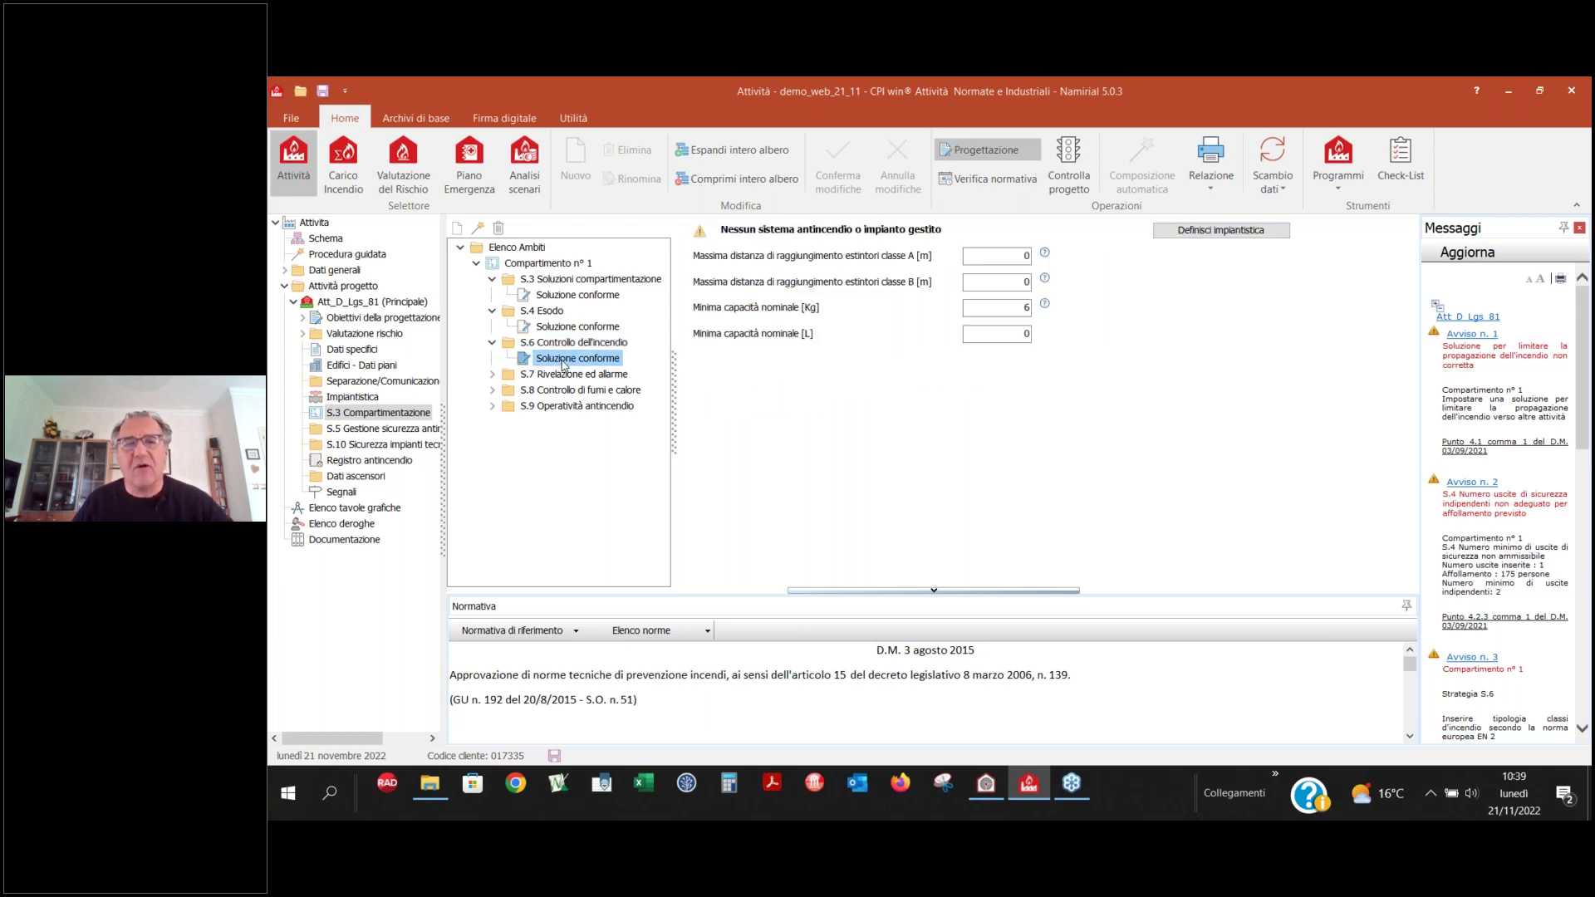
{"action": "left_click", "coordinate": [968, 259]}
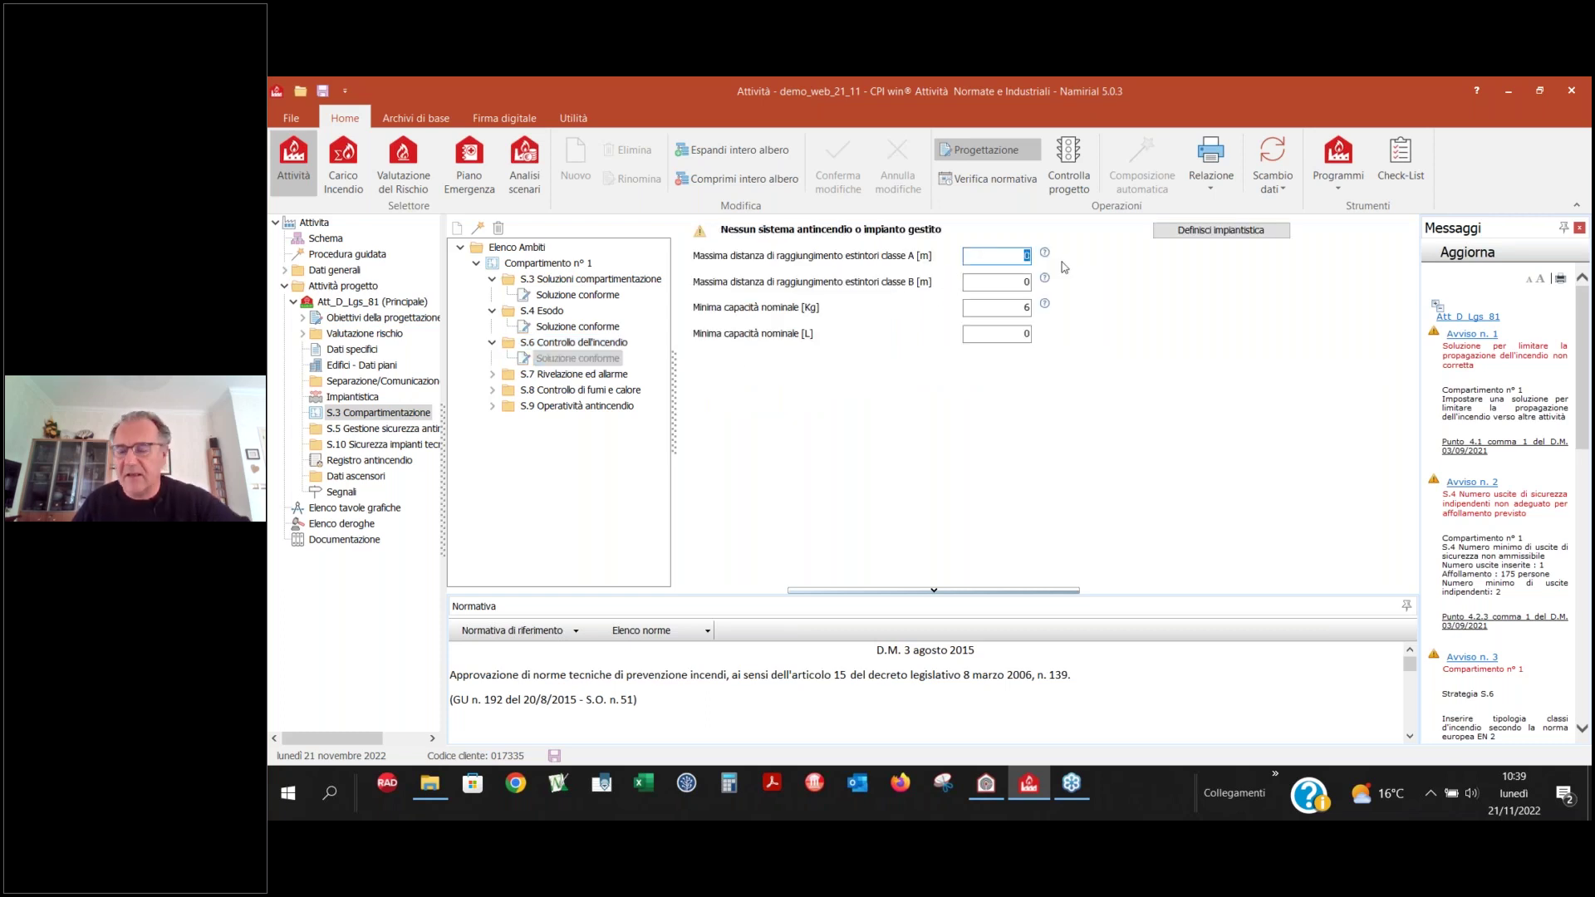
{"action": "type", "text": "25"}
{"action": "left_click", "coordinate": [838, 166]}
- In the S.7 compliant solution, enable the emergency procedures for technological systems and occupant alerting, and update the project warnings
{"action": "left_click", "coordinate": [492, 374]}
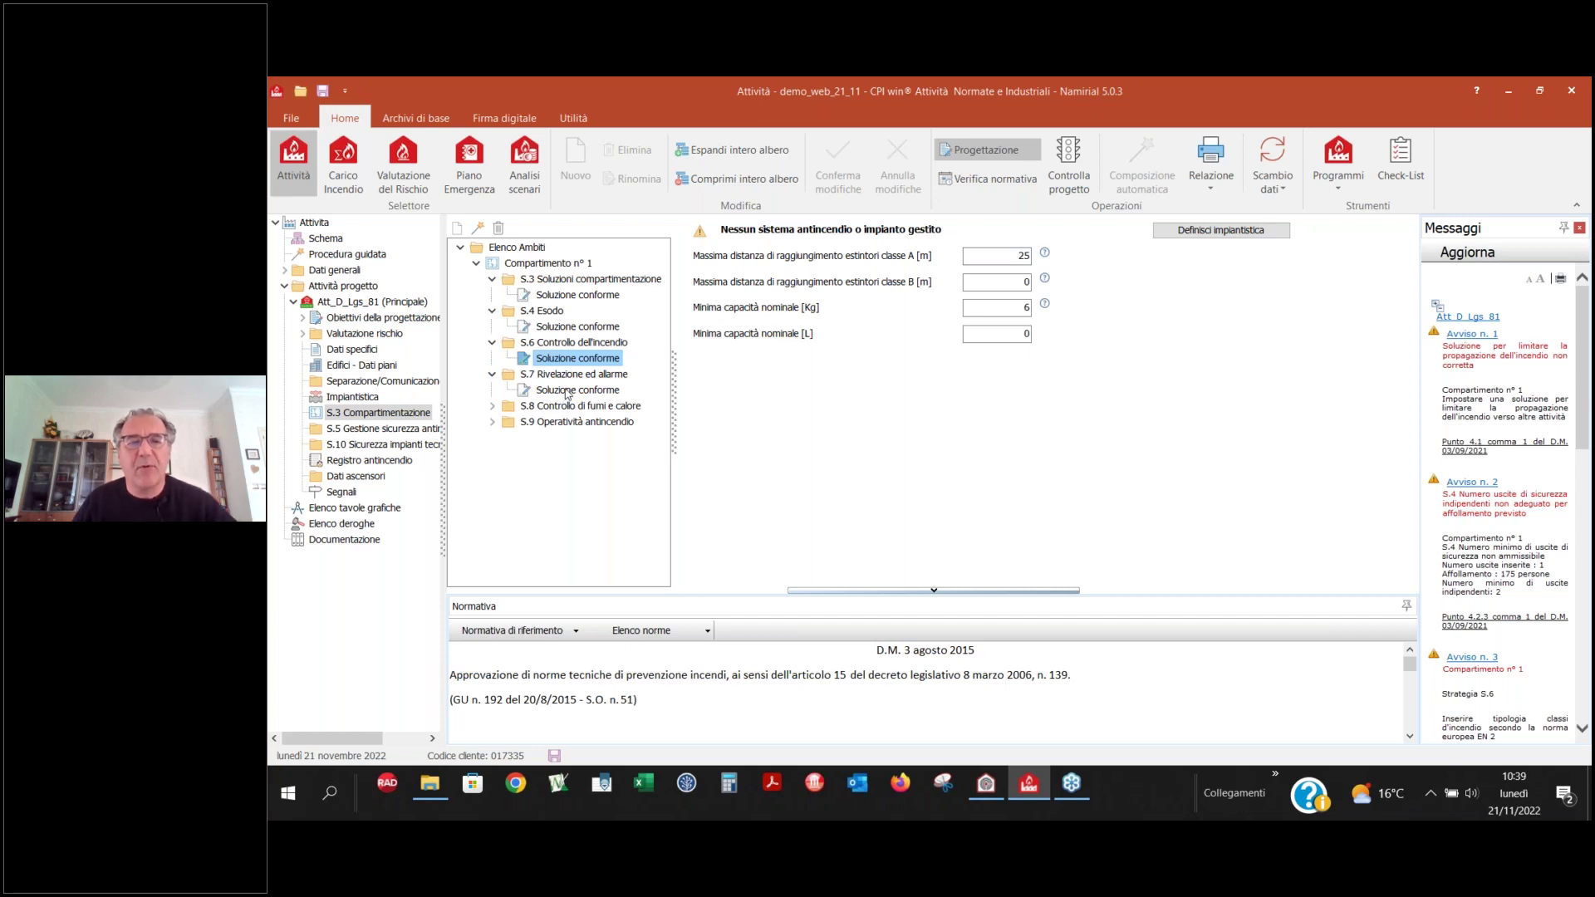
{"action": "left_click", "coordinate": [567, 390]}
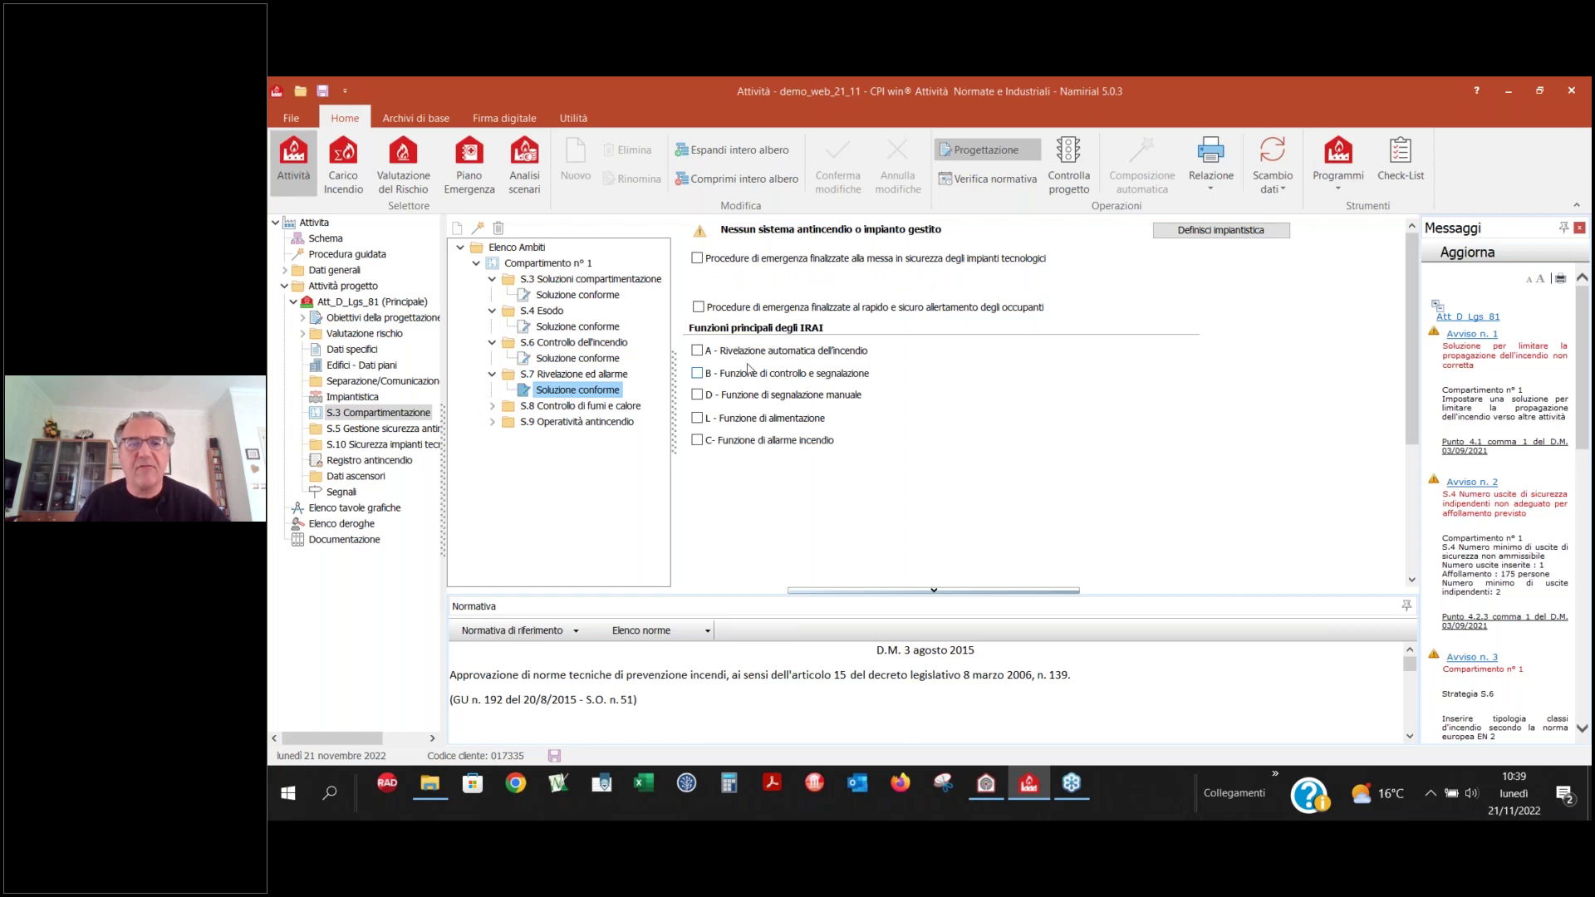
{"action": "left_click", "coordinate": [761, 264]}
{"action": "left_click", "coordinate": [750, 304]}
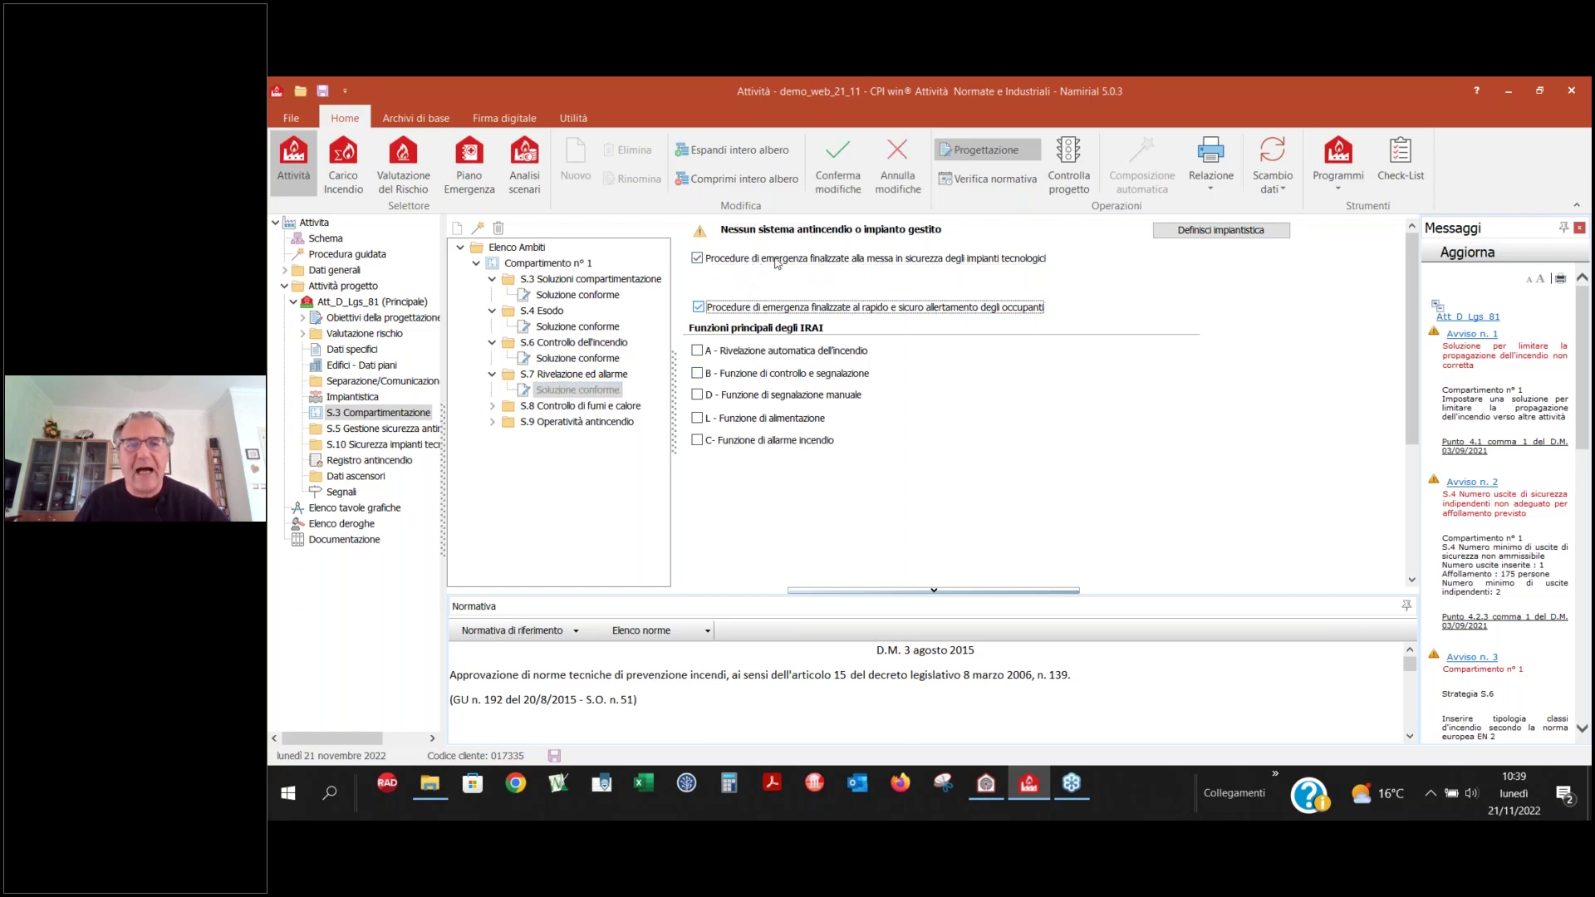
{"action": "left_click", "coordinate": [838, 162]}
{"action": "left_click", "coordinate": [1464, 261]}
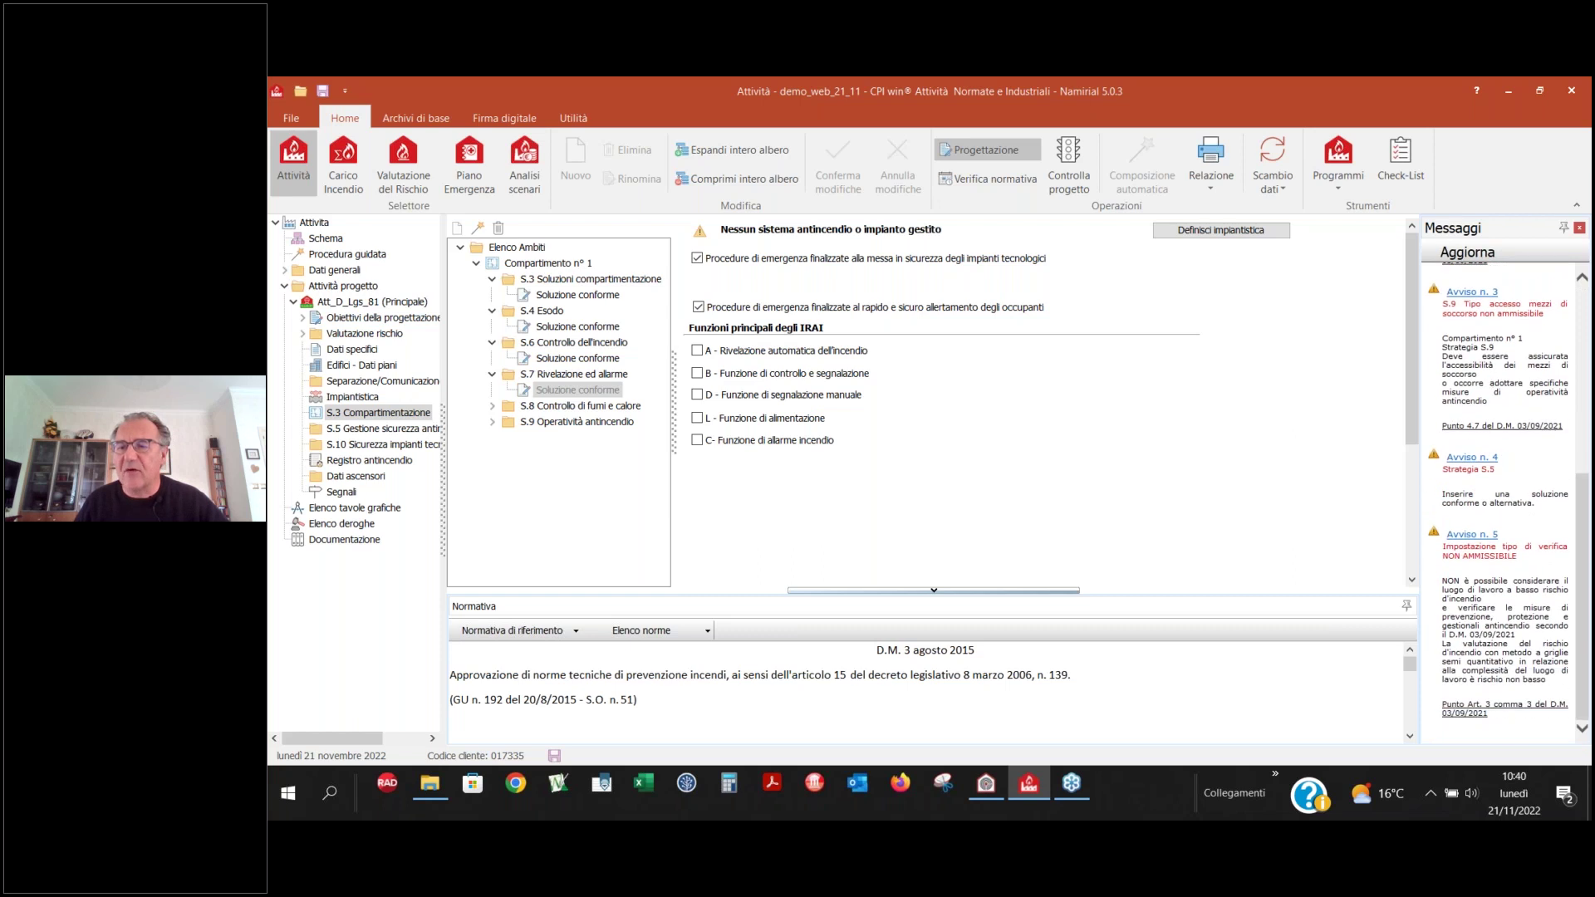
{"action": "scroll", "coordinate": [1487, 414], "scroll_direction": "up", "scroll_amount": 5}
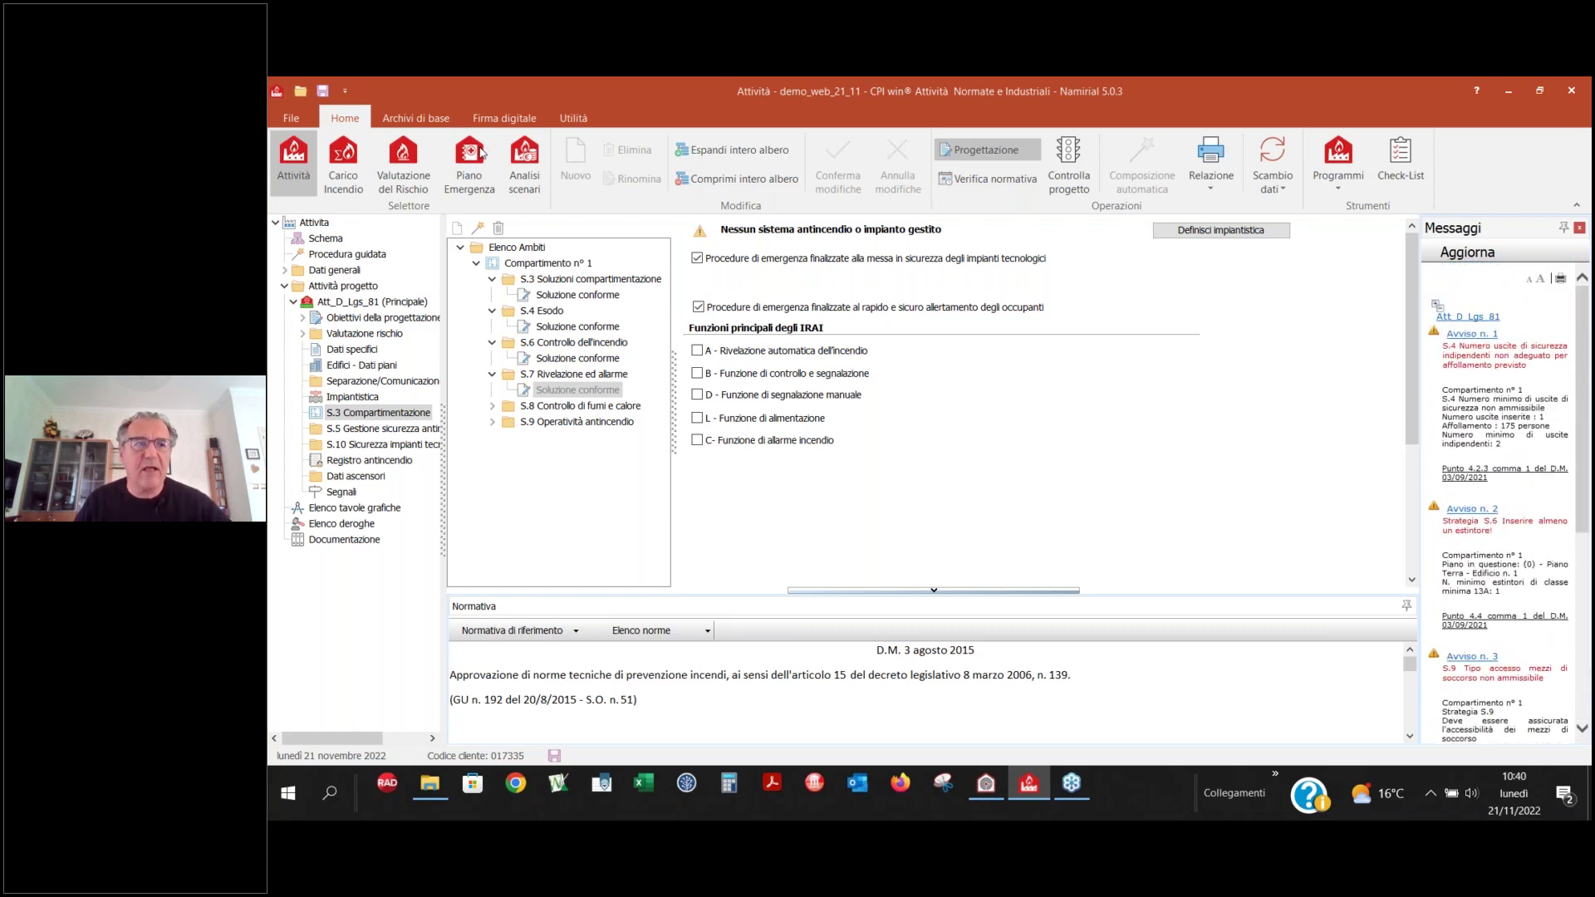
- Save the project and start its Relazione
{"action": "left_click", "coordinate": [322, 91]}
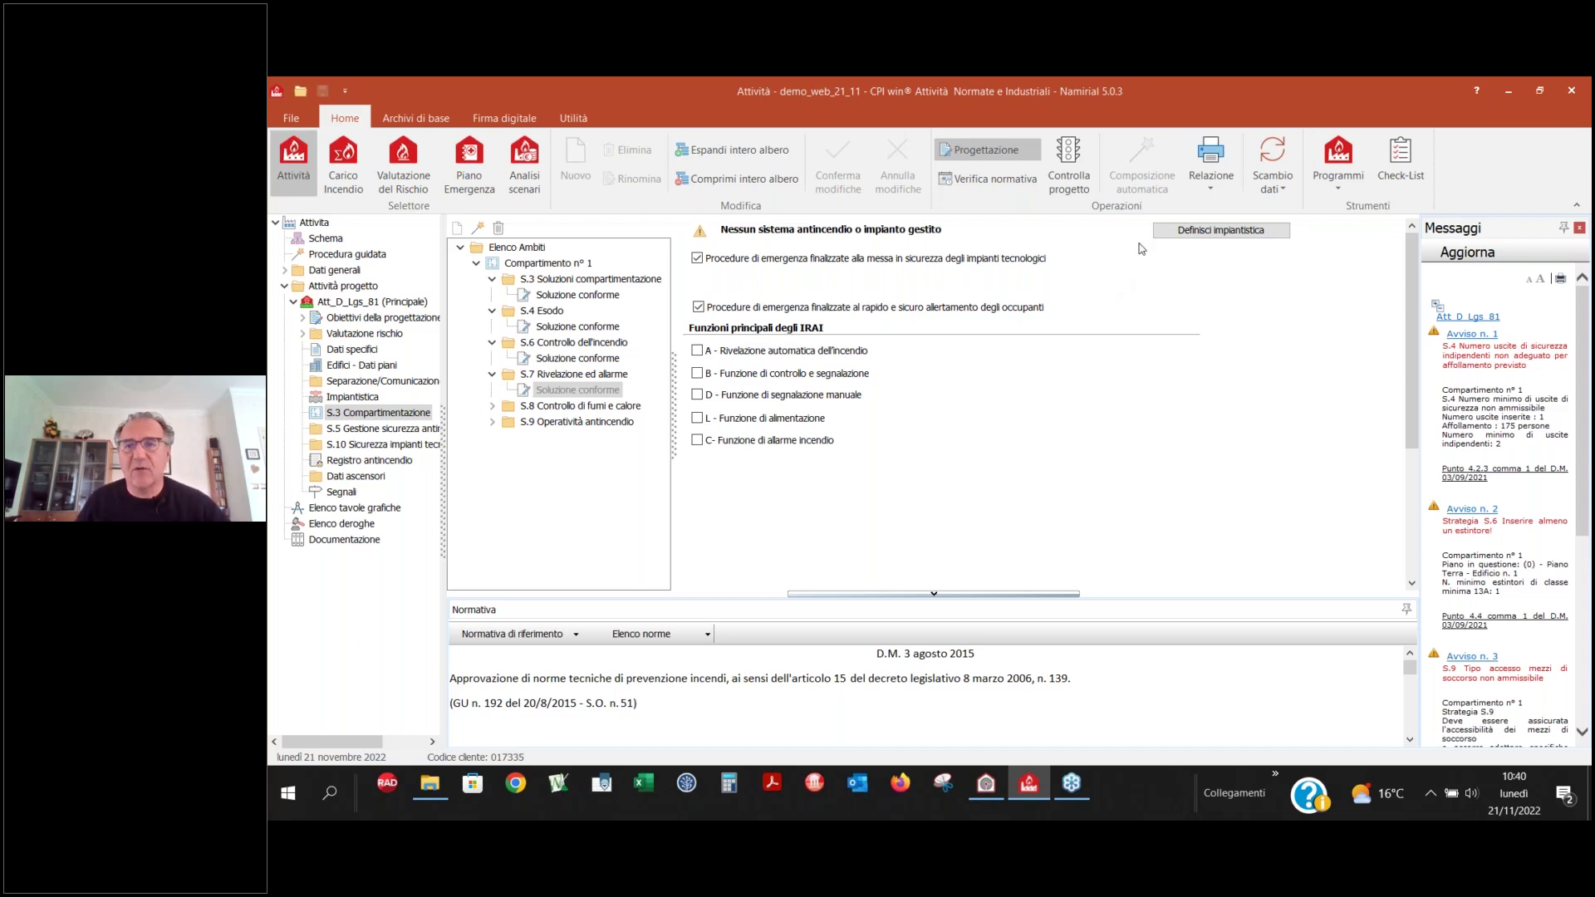
{"action": "left_click", "coordinate": [1213, 170]}
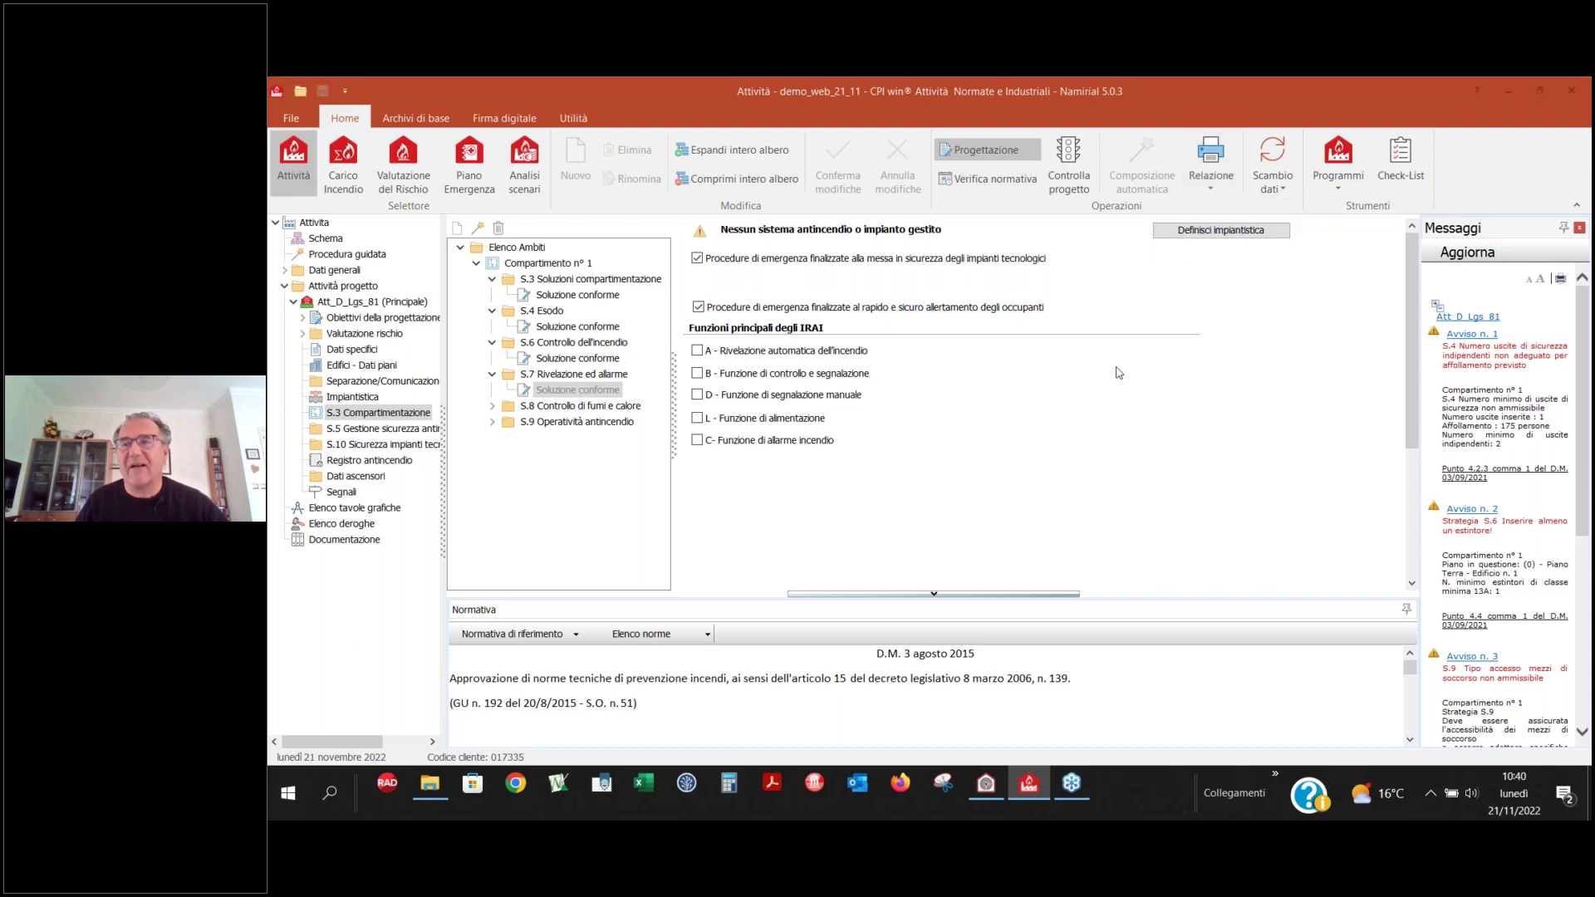
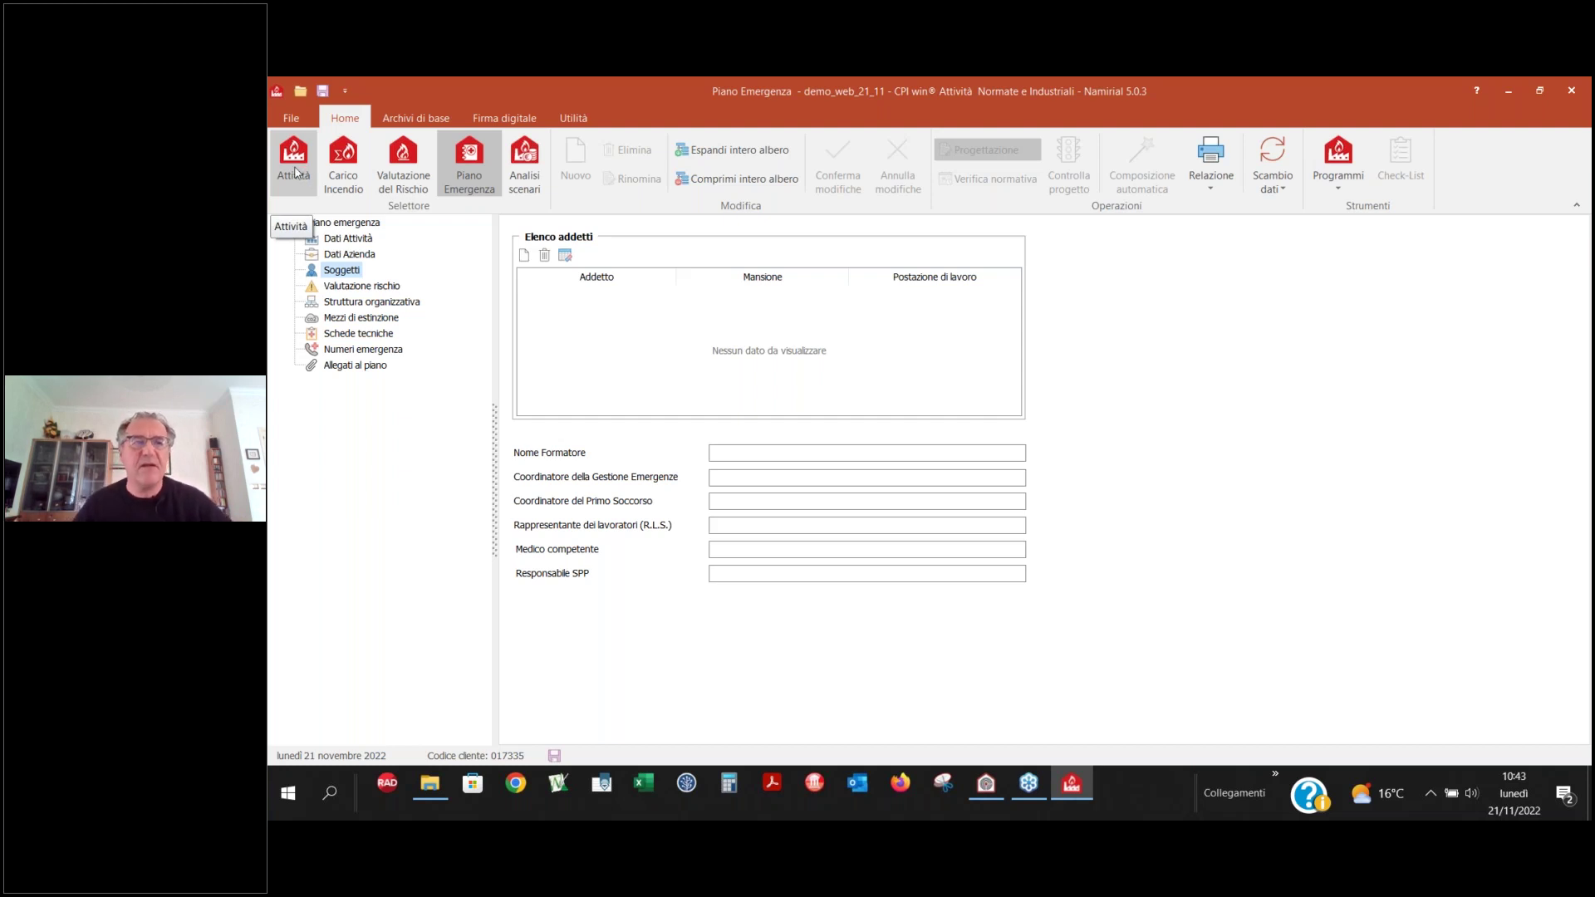
- Back in Attività, disable Verifica secondo allegato I D.M. 03/09/2021 for Att_D_Lgs_81, locate the error behind the non-admissible verification warning and confirm
{"action": "left_click", "coordinate": [296, 162]}
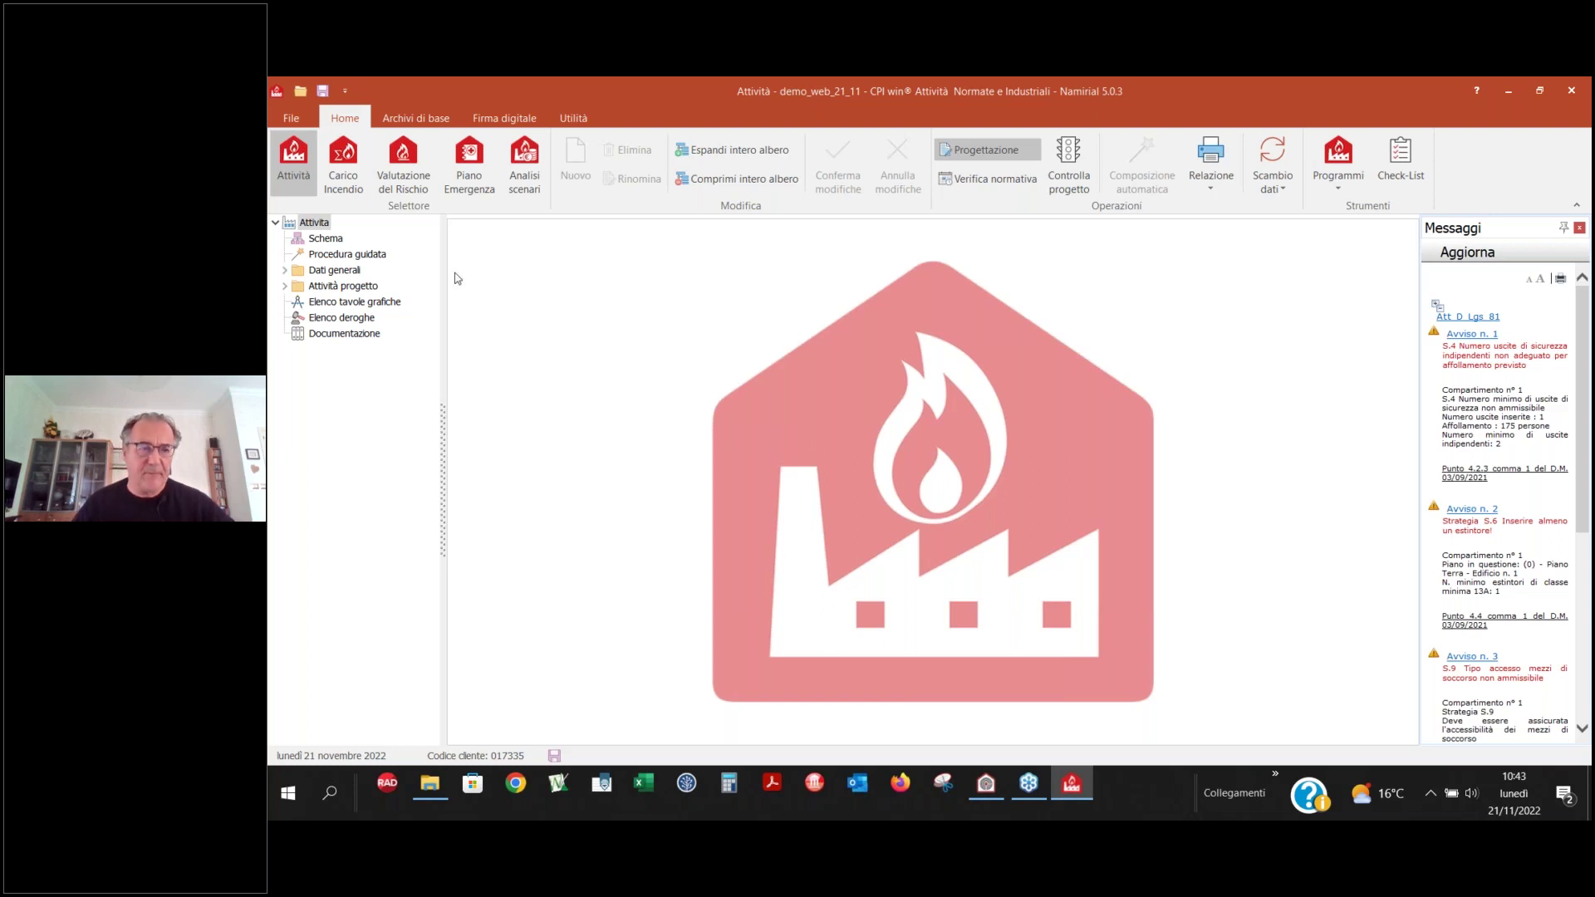
{"action": "left_click", "coordinate": [360, 288]}
{"action": "left_click", "coordinate": [284, 287]}
{"action": "left_click", "coordinate": [367, 304]}
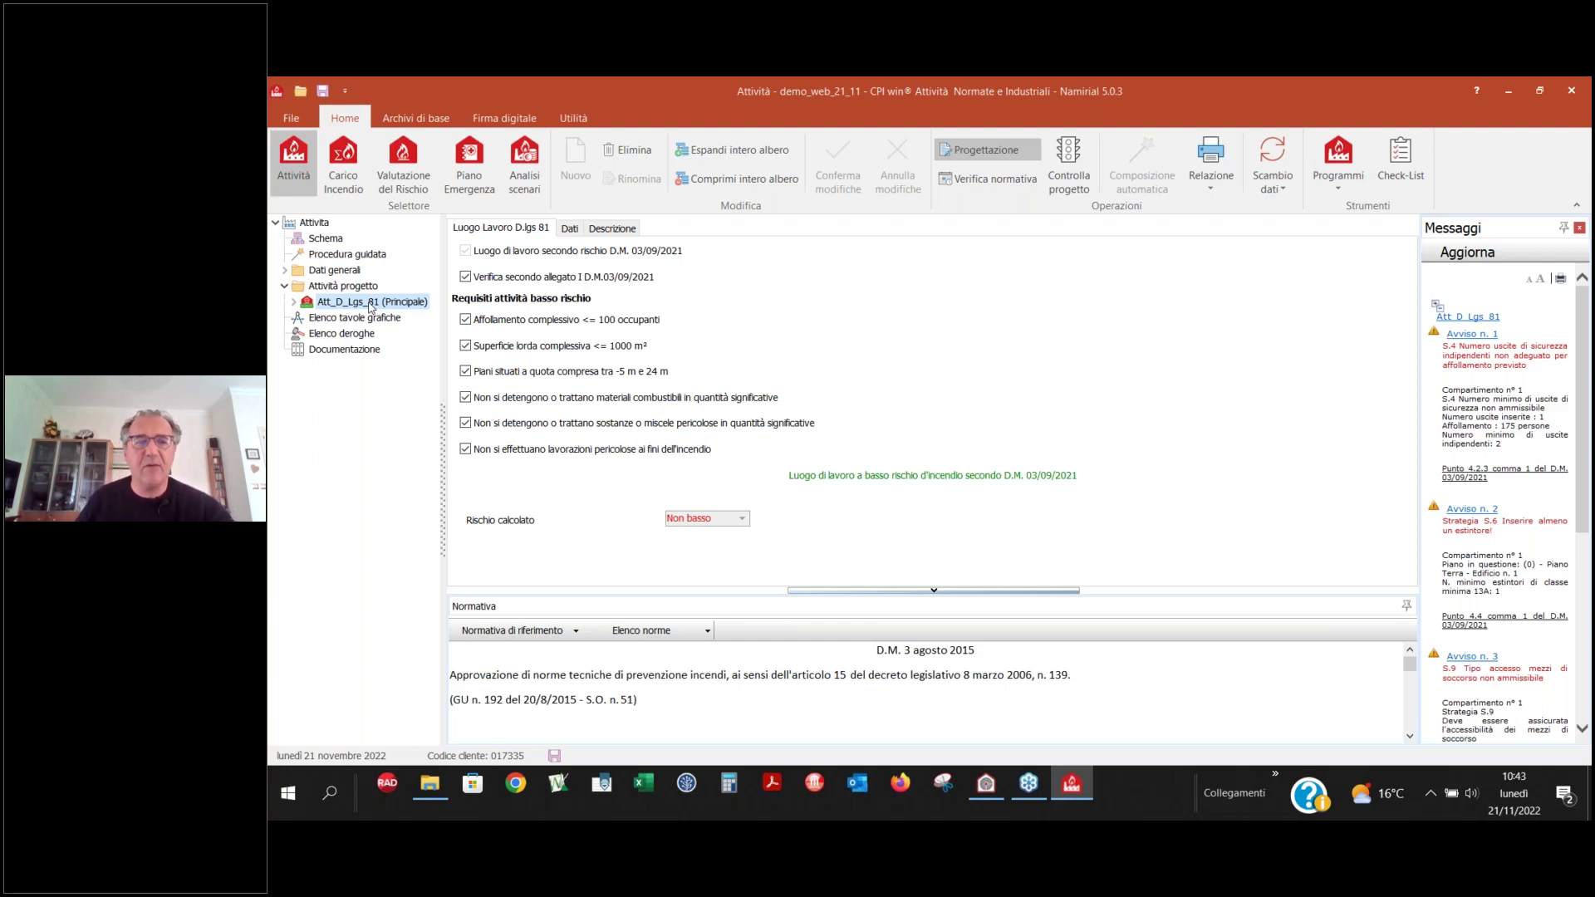
{"action": "left_click", "coordinate": [559, 283]}
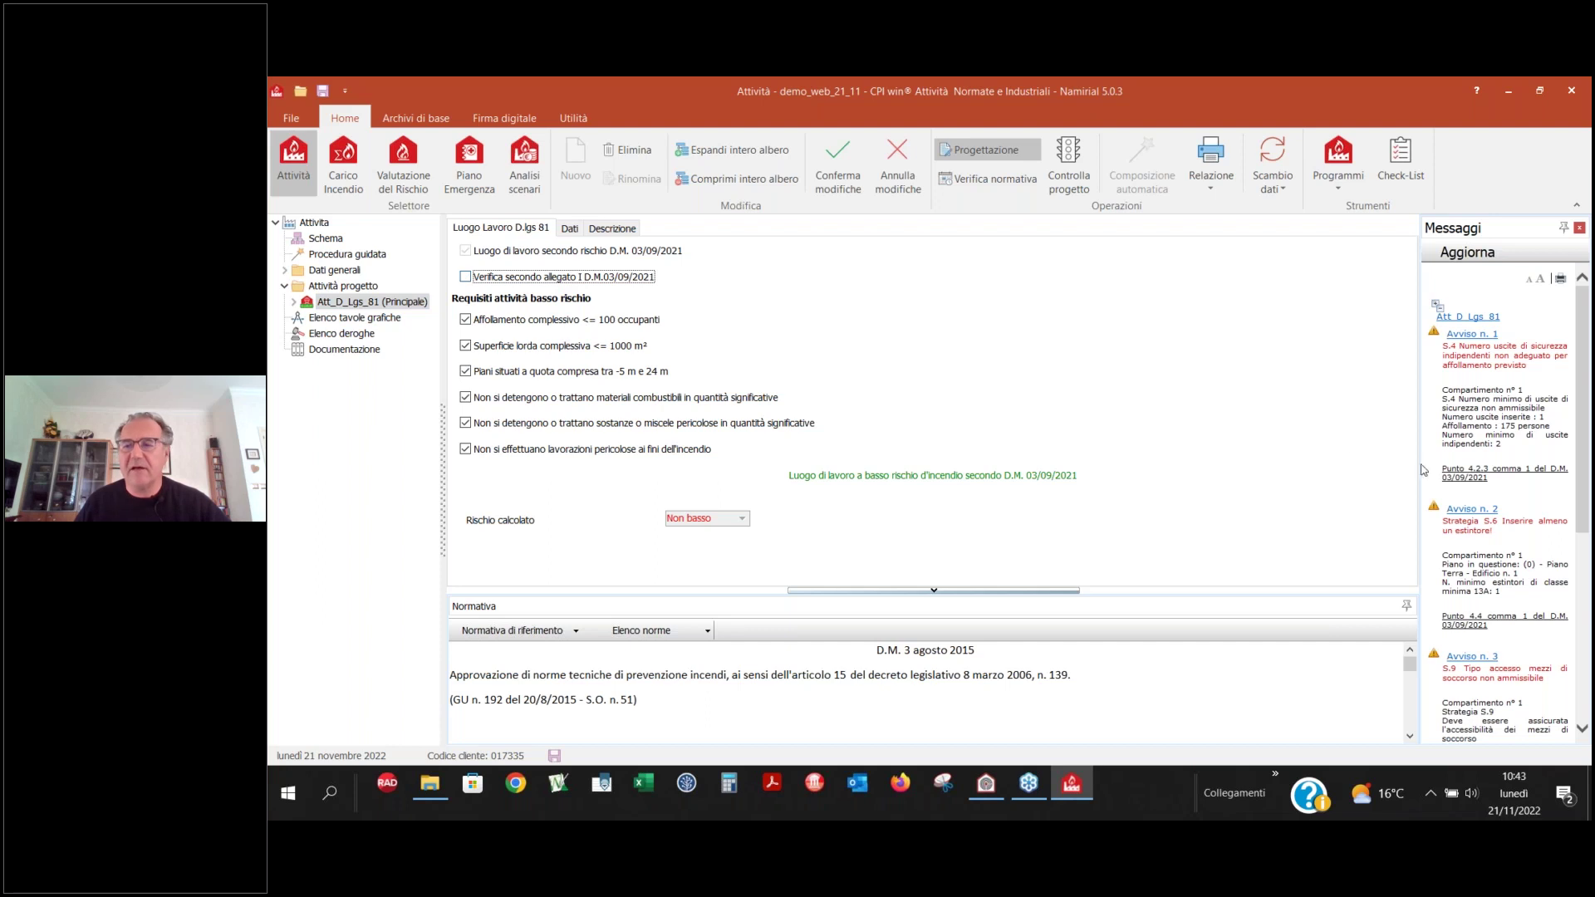
{"action": "scroll", "coordinate": [1583, 460], "scroll_direction": "down", "scroll_amount": 10}
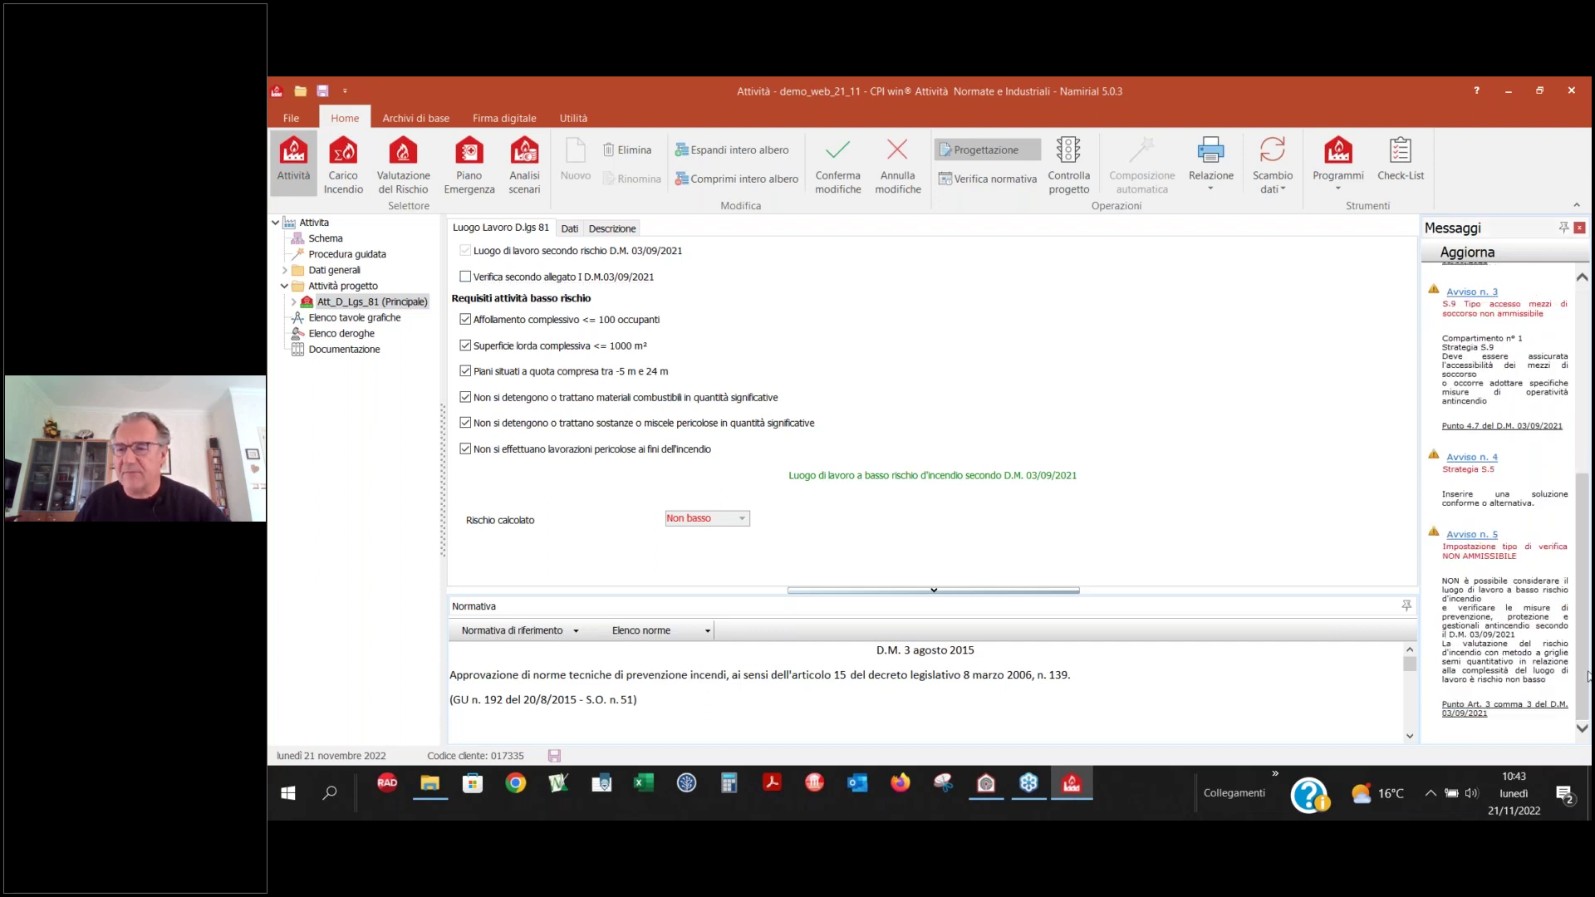
{"action": "left_click", "coordinate": [1471, 535]}
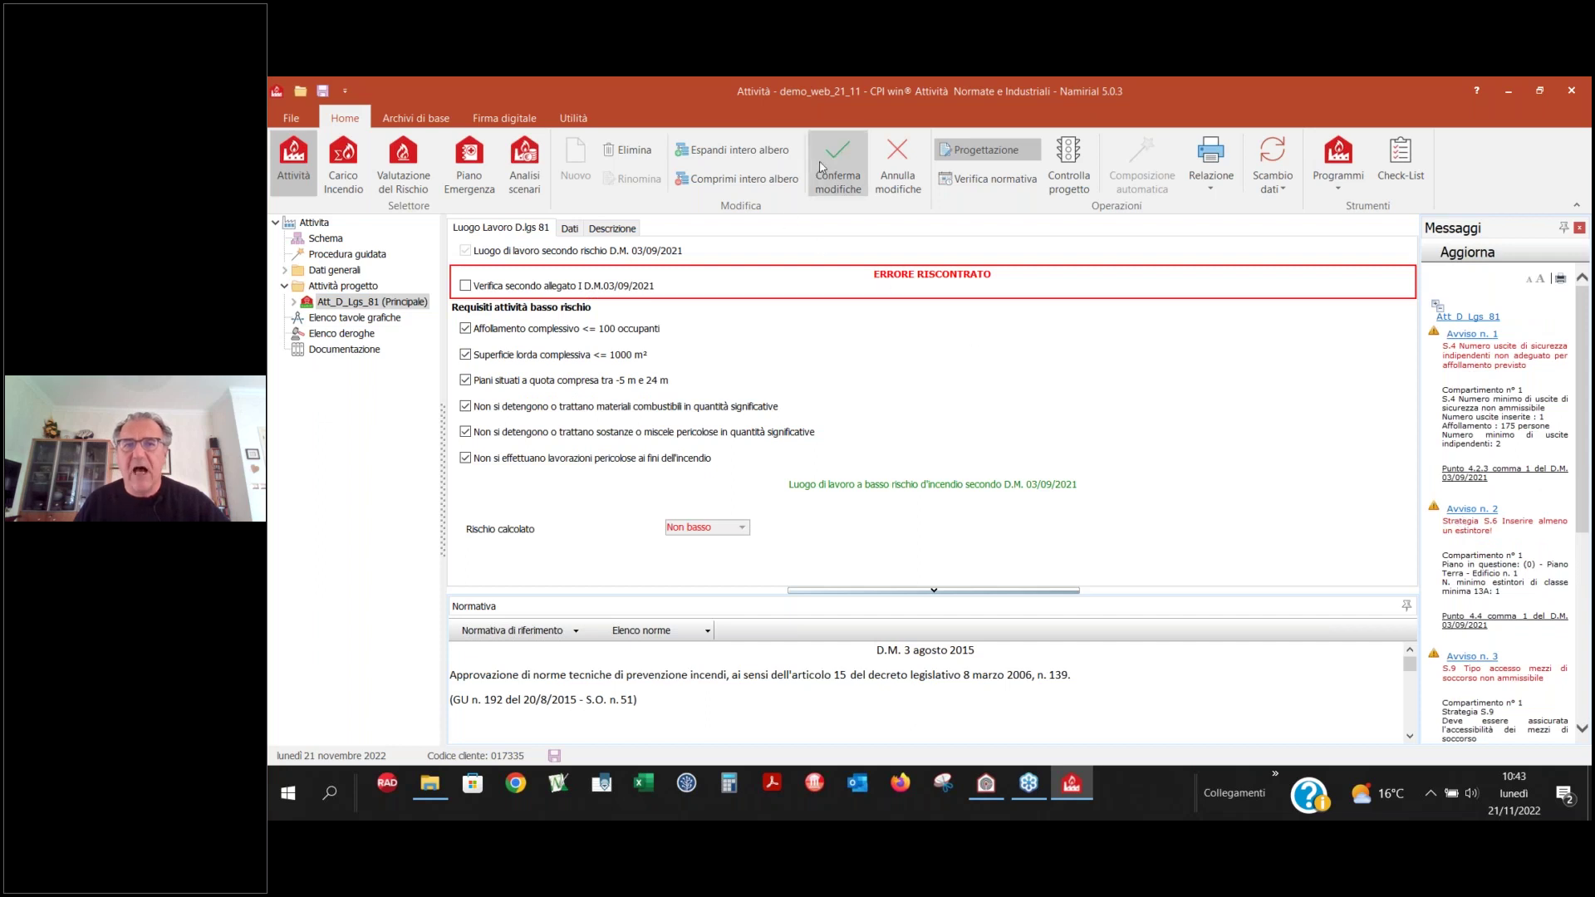
{"action": "left_click", "coordinate": [830, 196]}
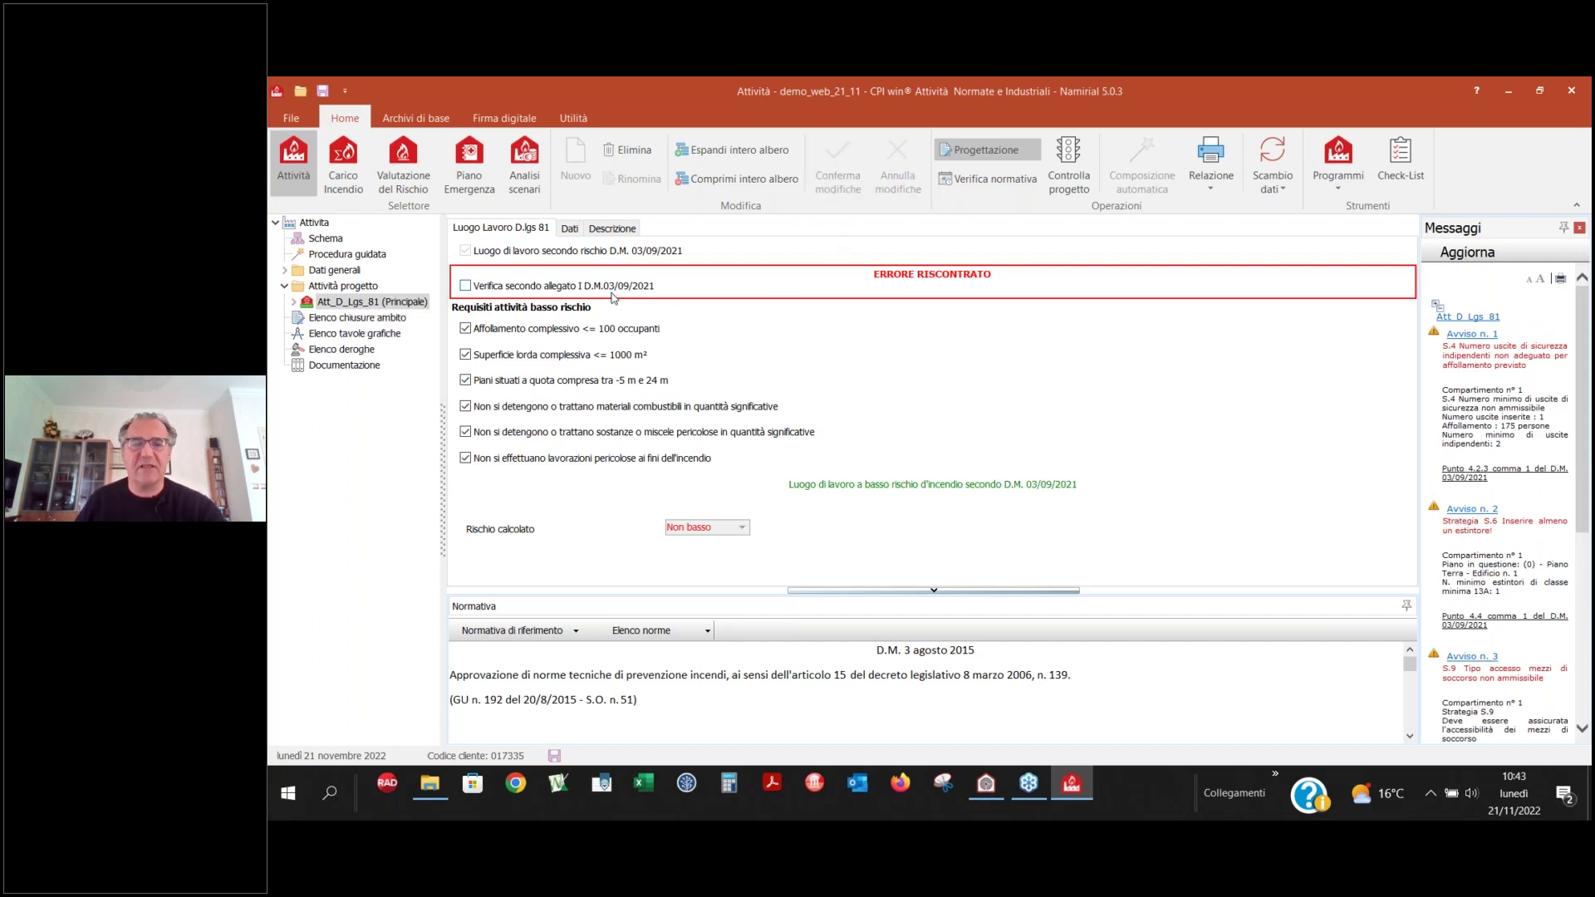
- Check the activity's Dati, and add a Soluzione conforme to S.1 Reazione al fuoco of Compartimento n° 1
{"action": "left_click", "coordinate": [570, 229]}
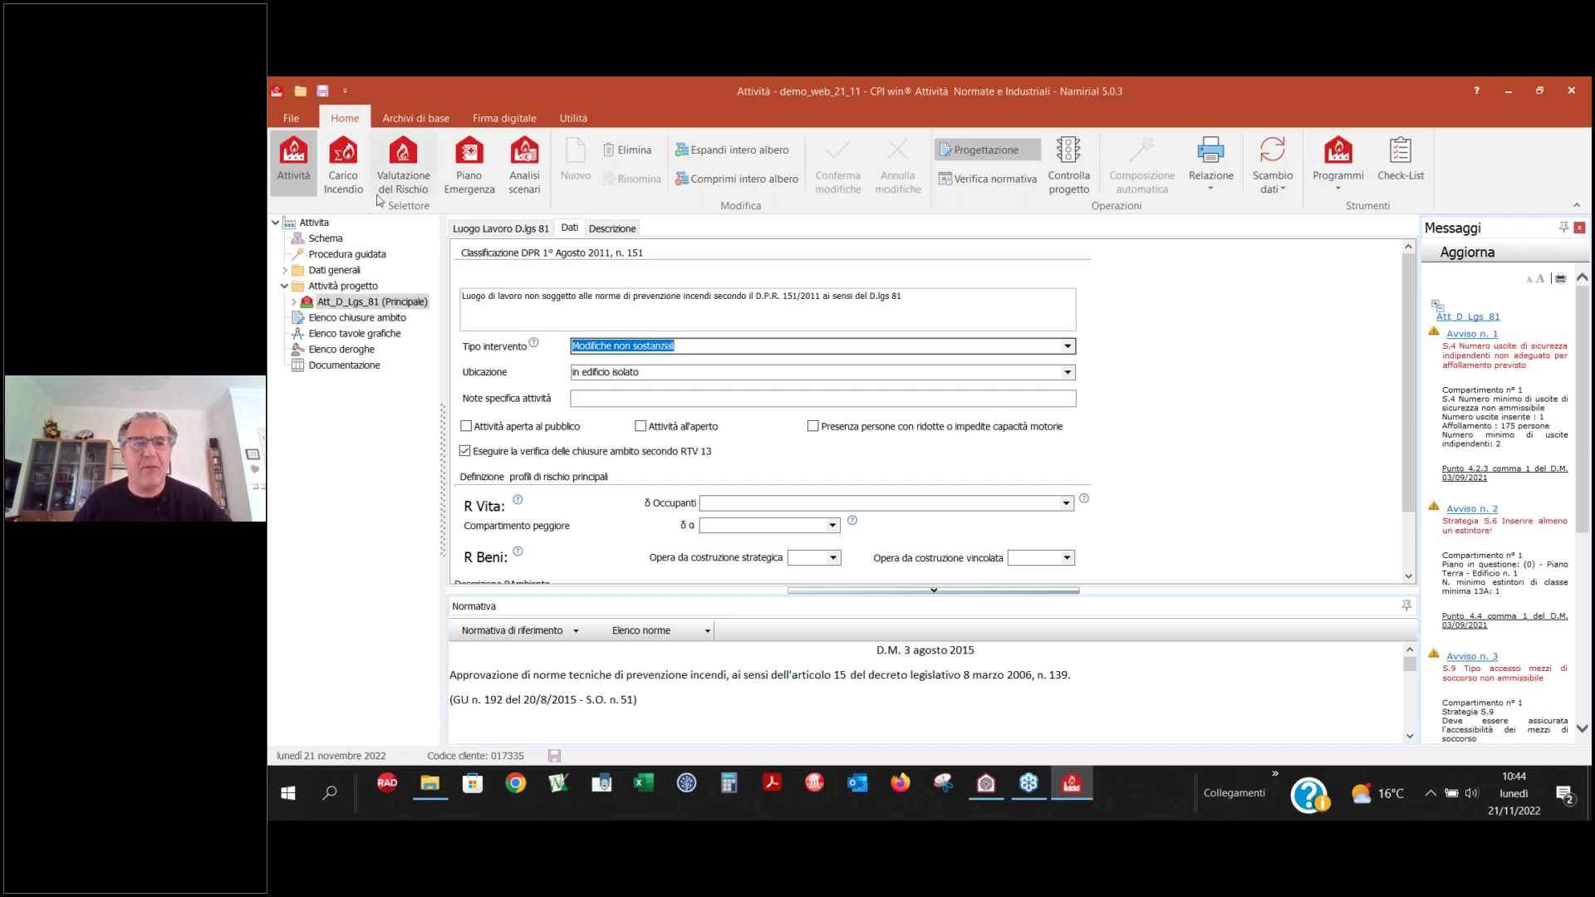
{"action": "left_click", "coordinate": [295, 303]}
{"action": "left_click", "coordinate": [372, 416]}
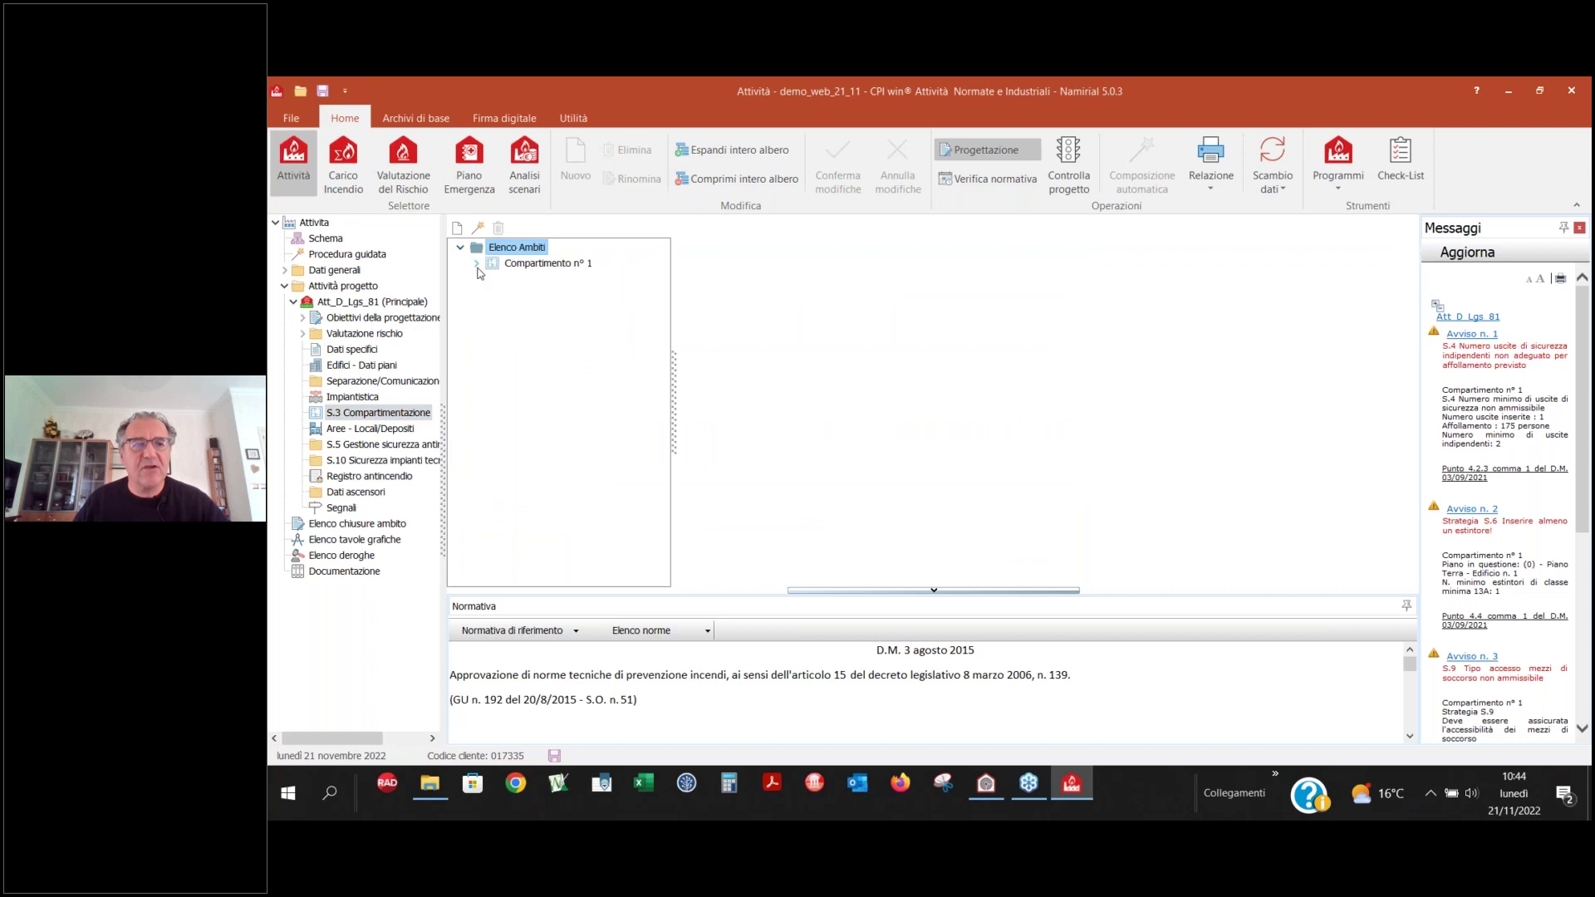
{"action": "left_click", "coordinate": [477, 264]}
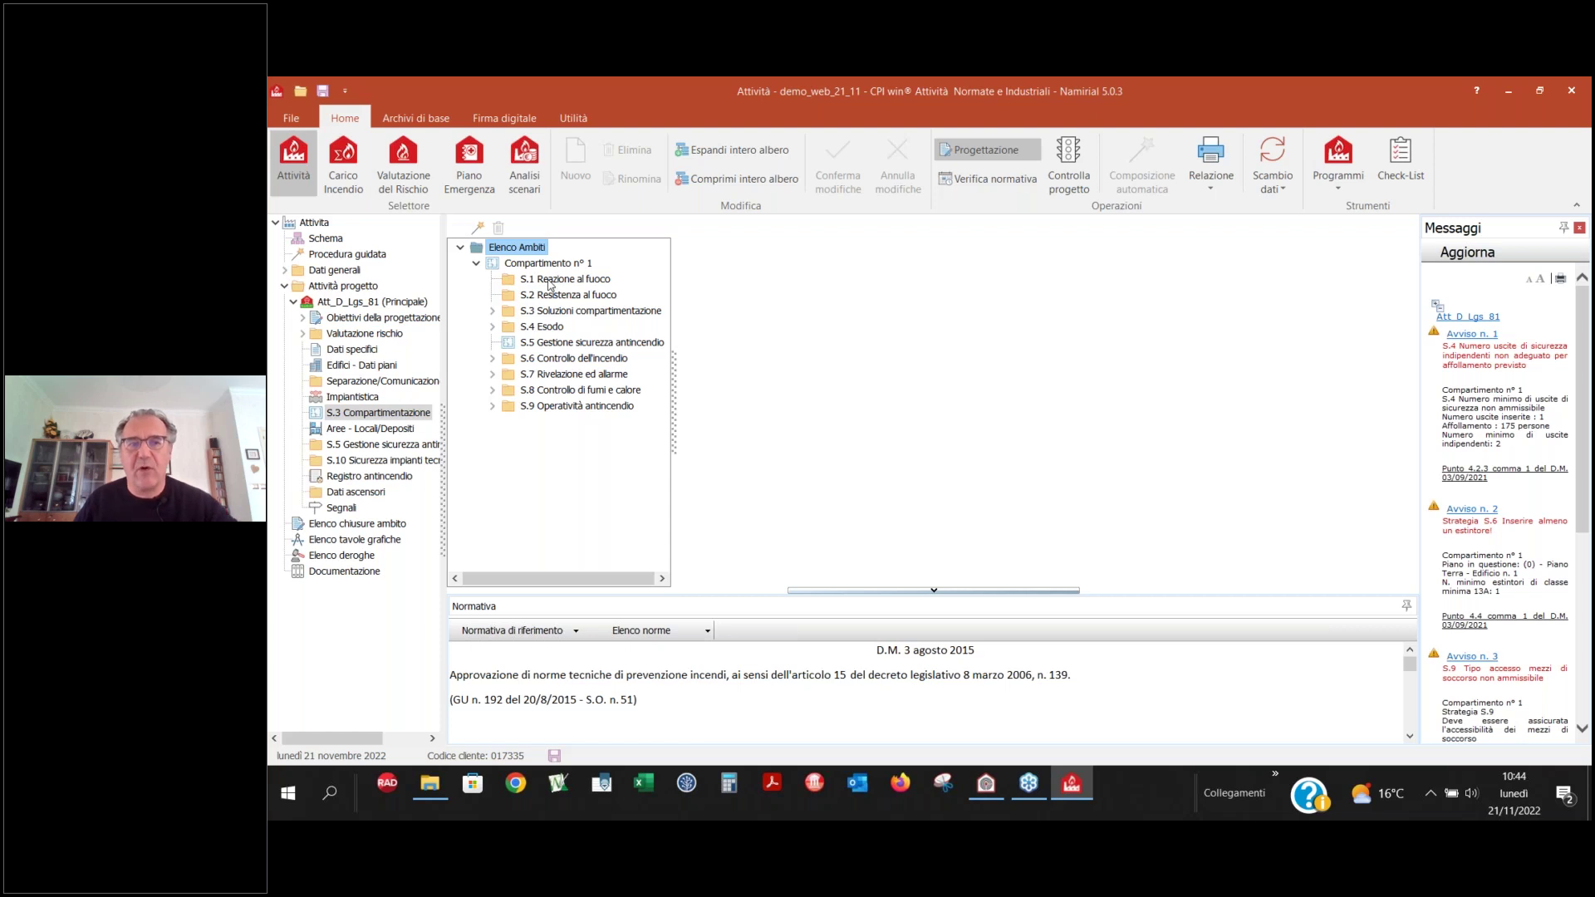
{"action": "left_click", "coordinate": [549, 283]}
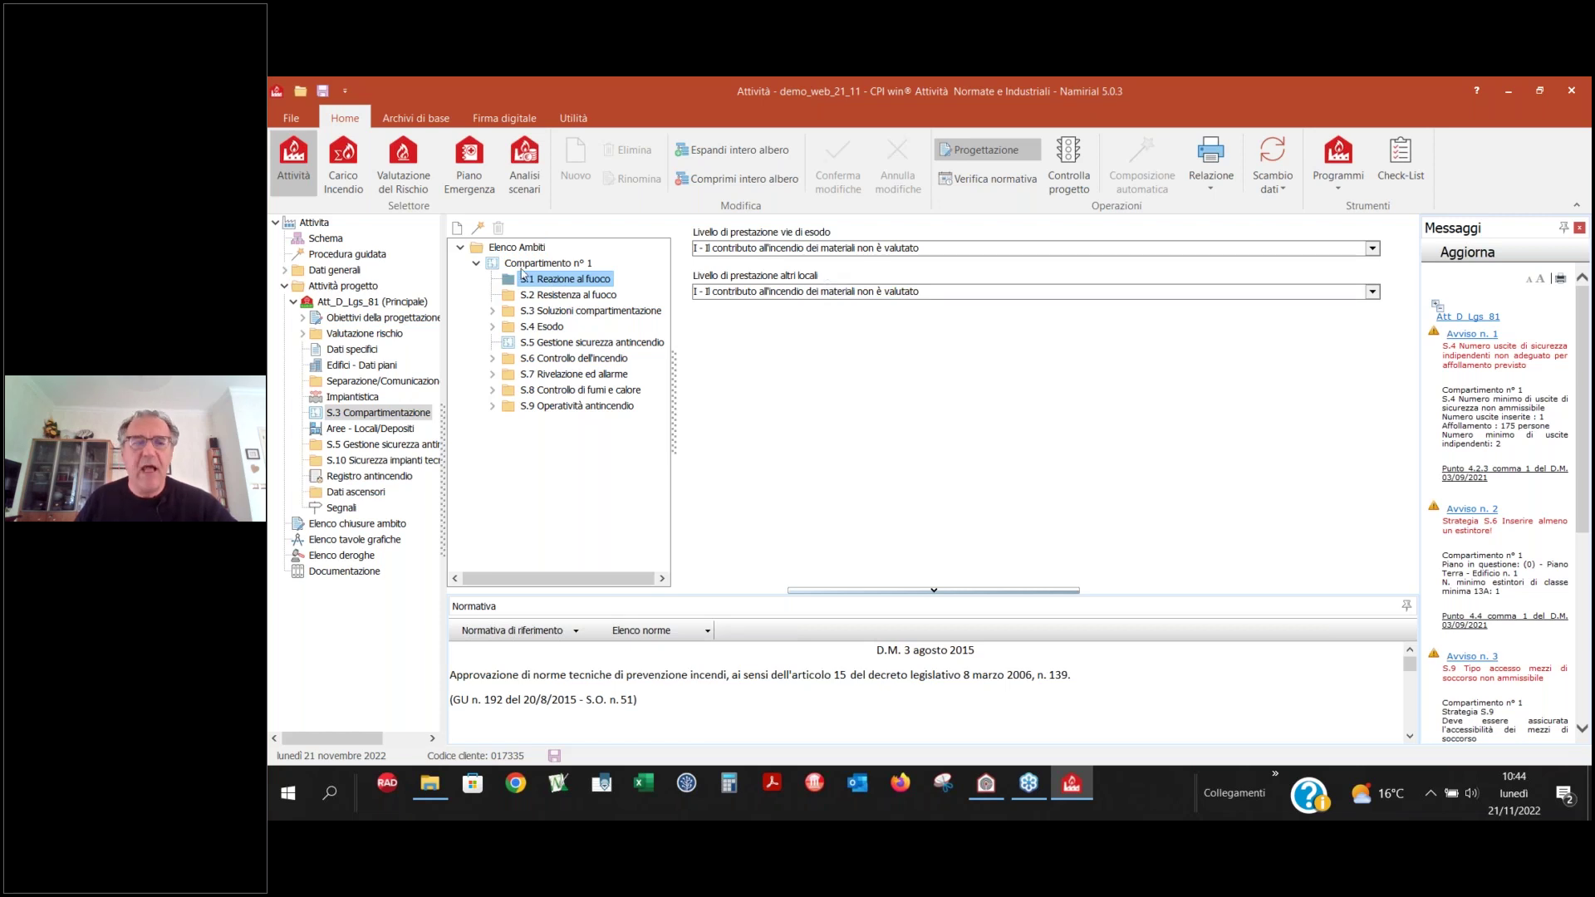
{"action": "right_click", "coordinate": [546, 281]}
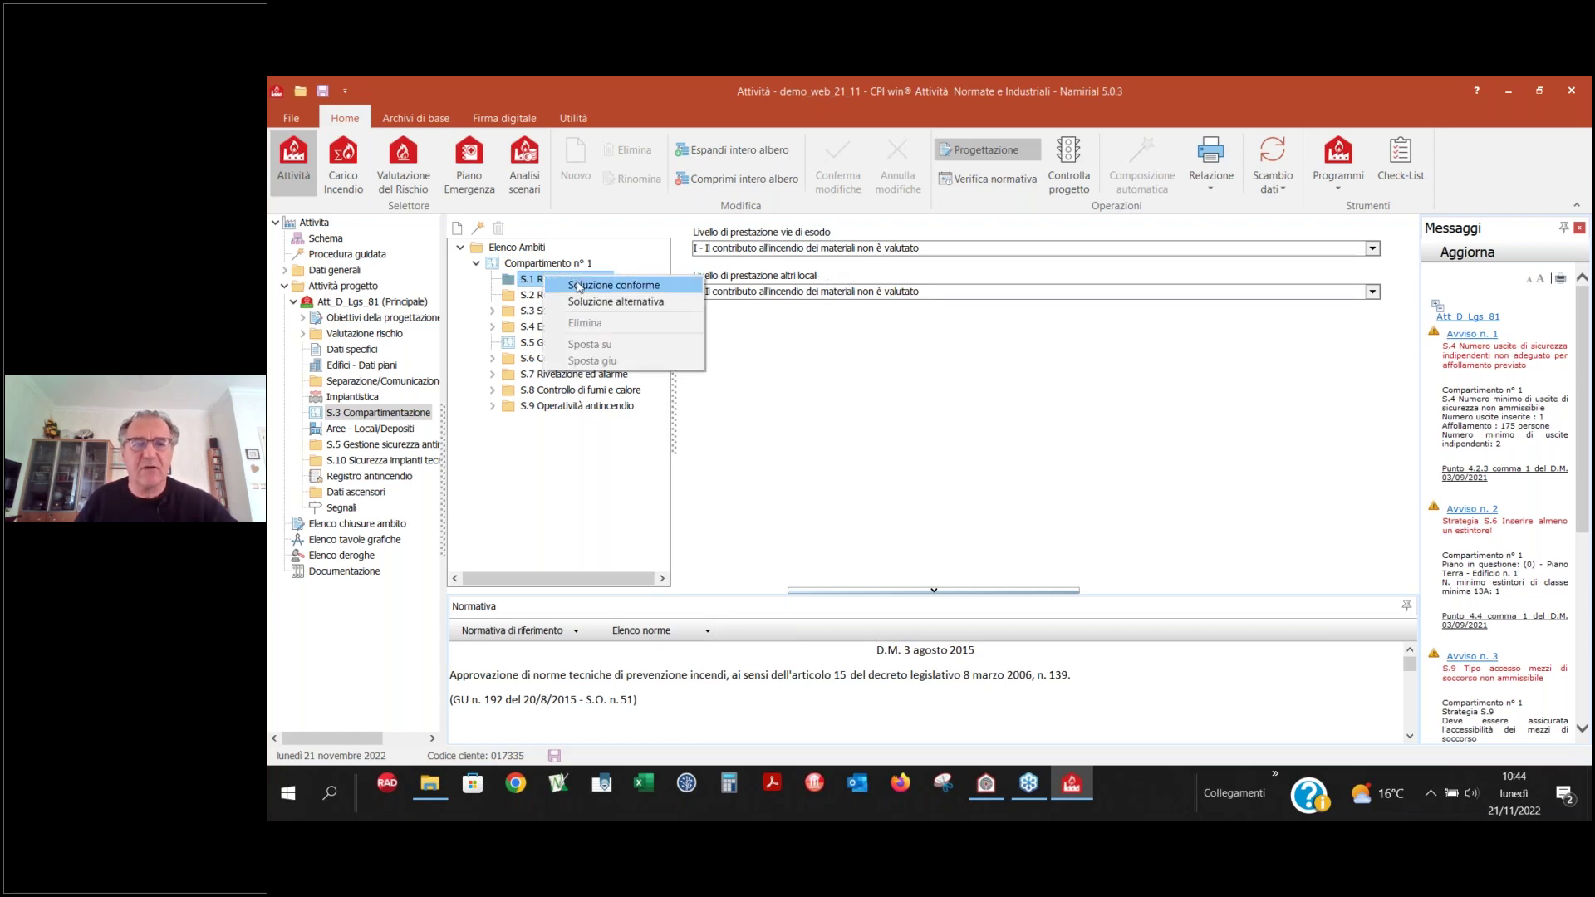
{"action": "left_click", "coordinate": [574, 287]}
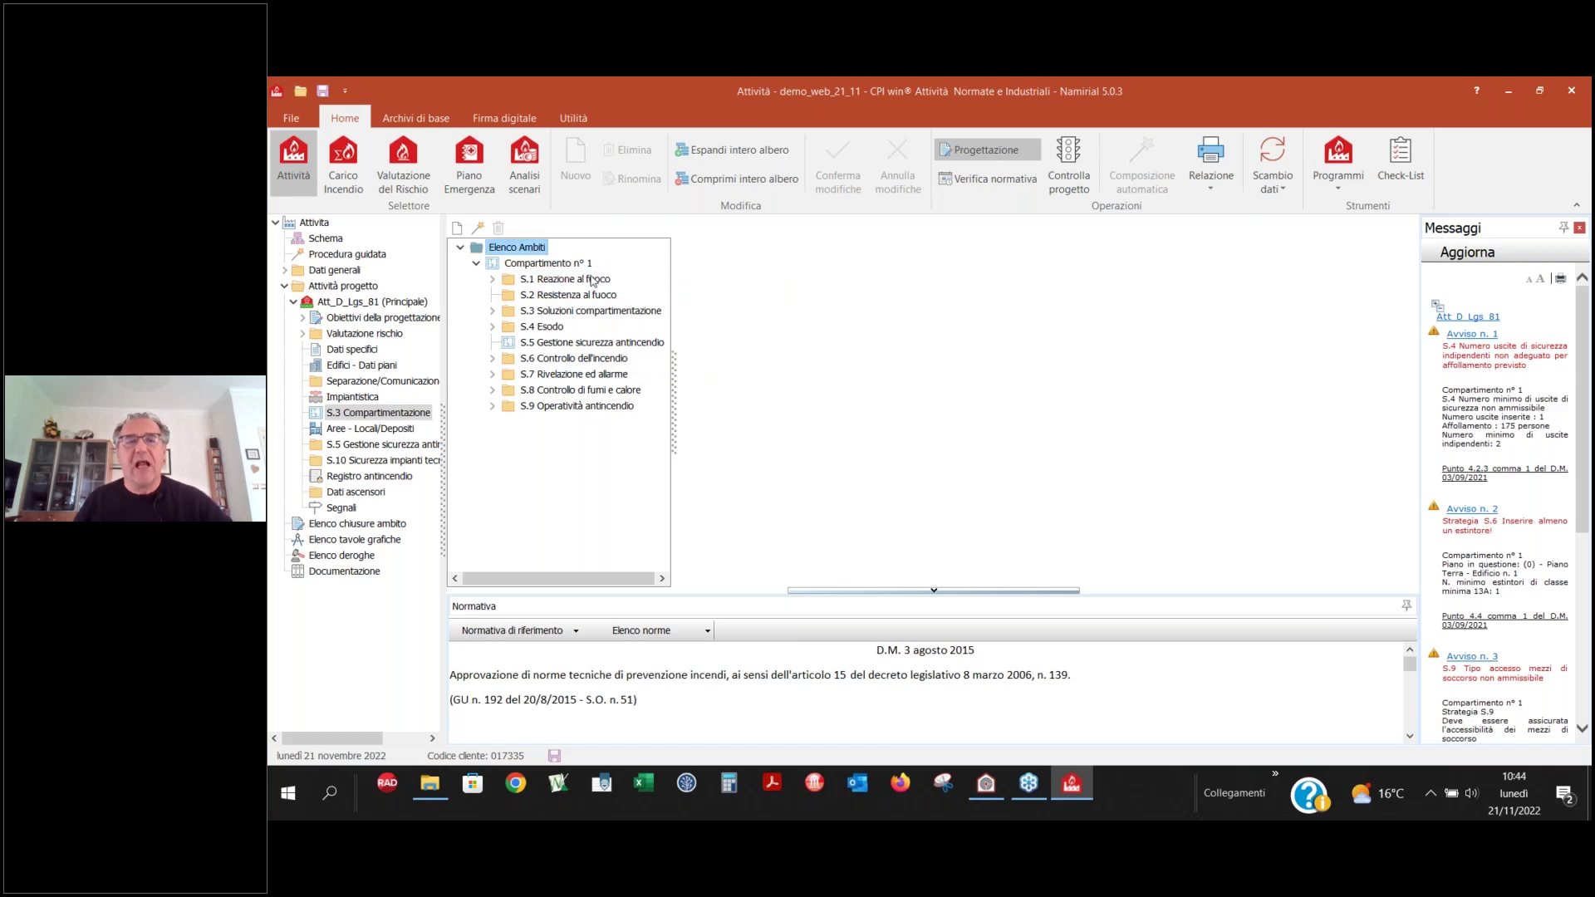
{"action": "left_click", "coordinate": [491, 279]}
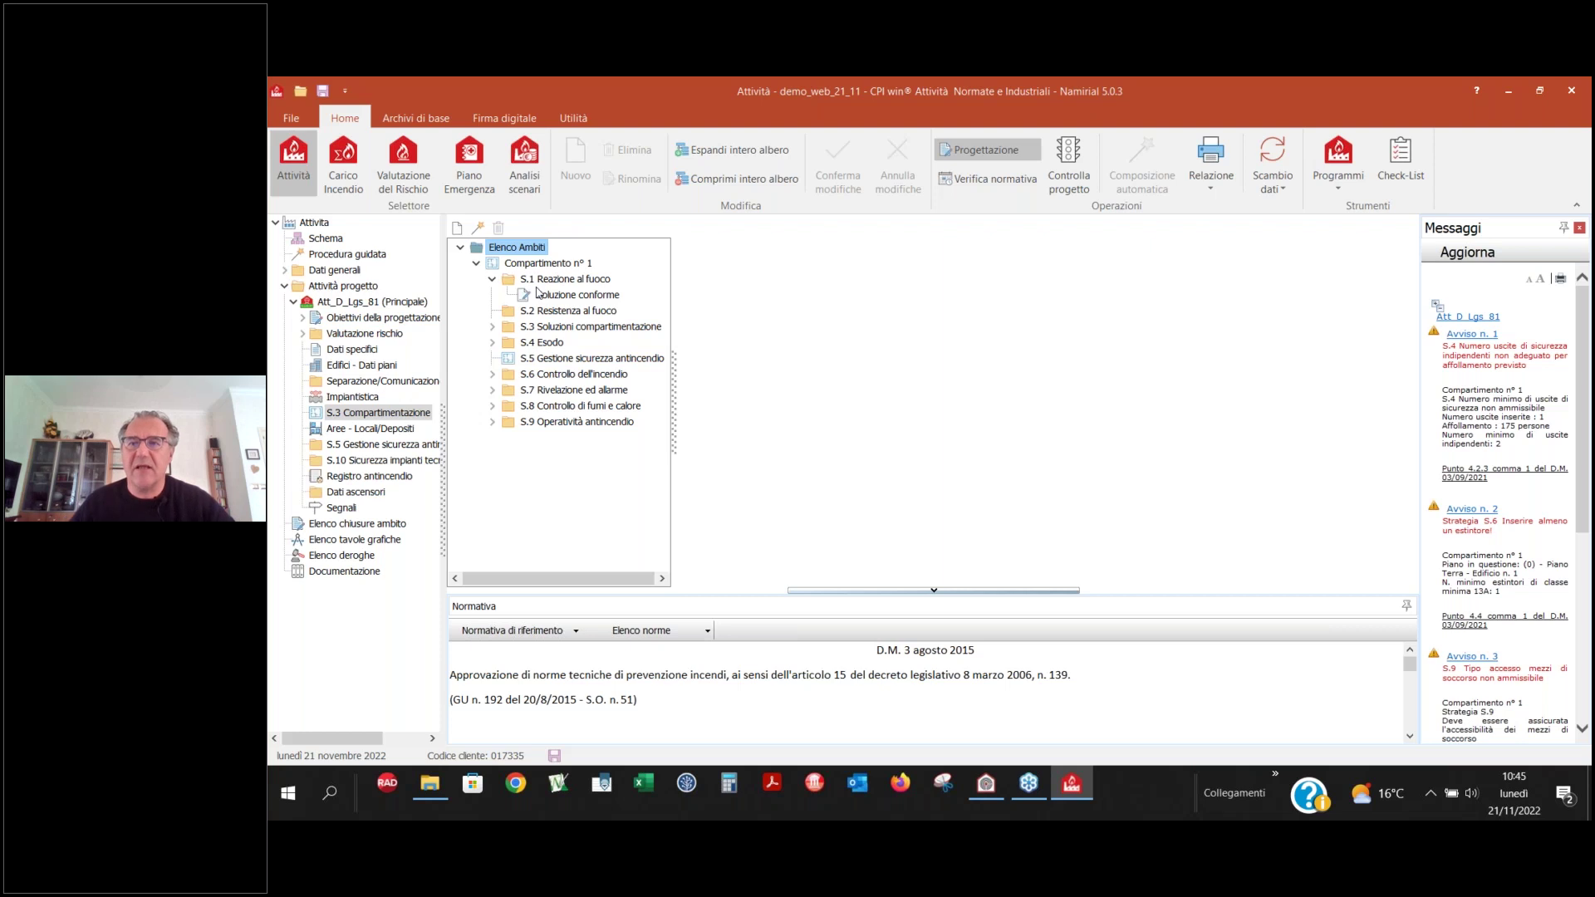
- Check the linked programs, and in Valutazione del Rischio examine the available Scambio dati options
{"action": "left_click", "coordinate": [1328, 189]}
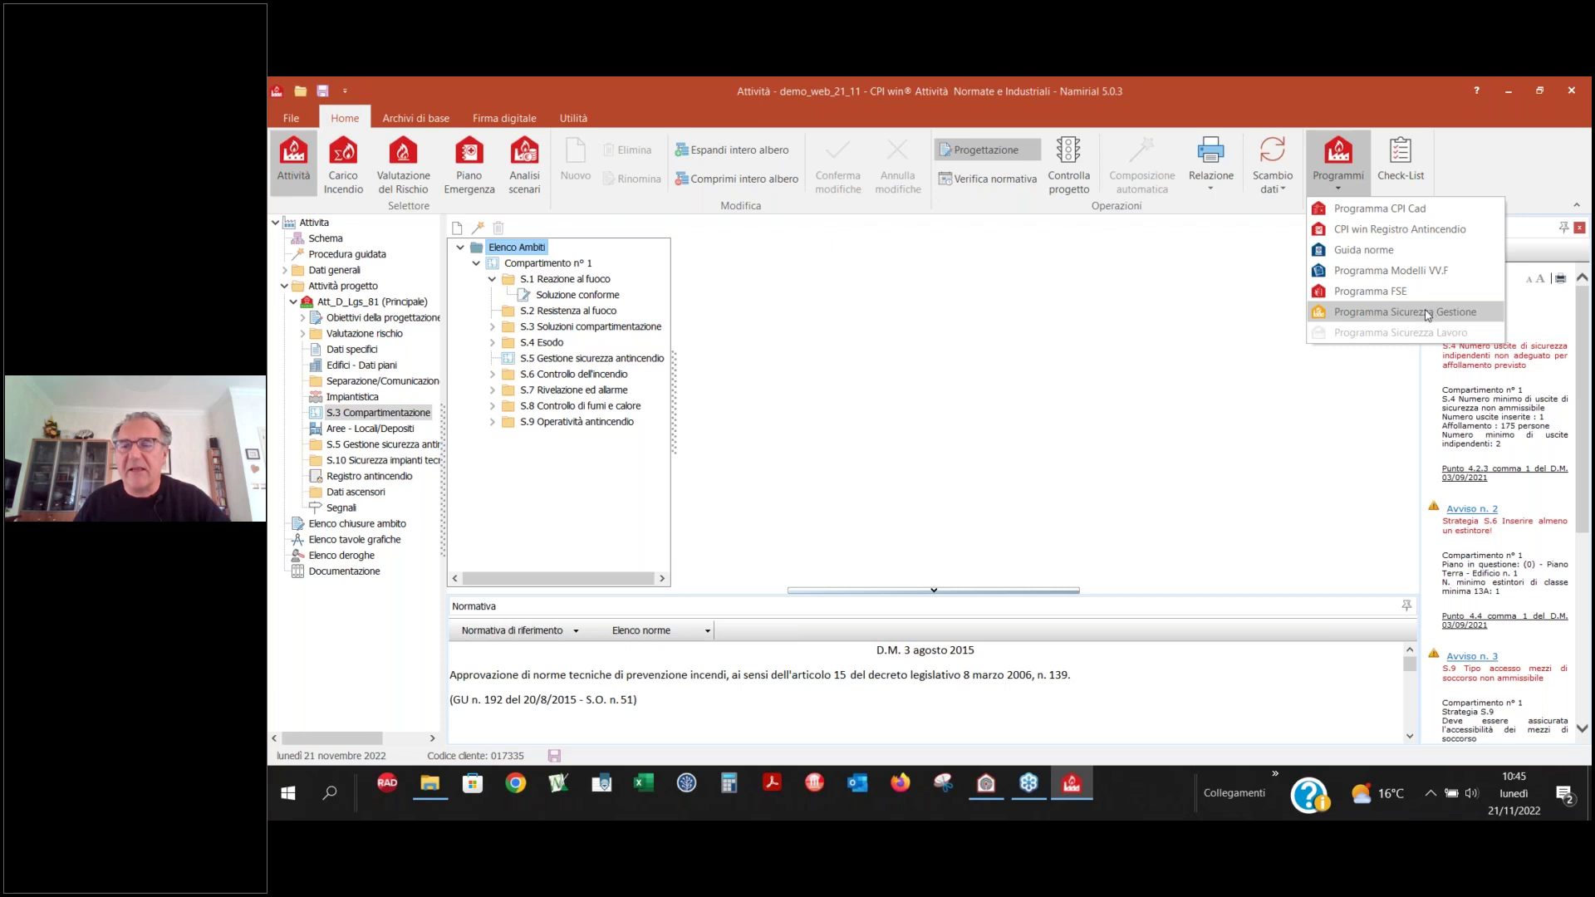
{"action": "left_click", "coordinate": [407, 178]}
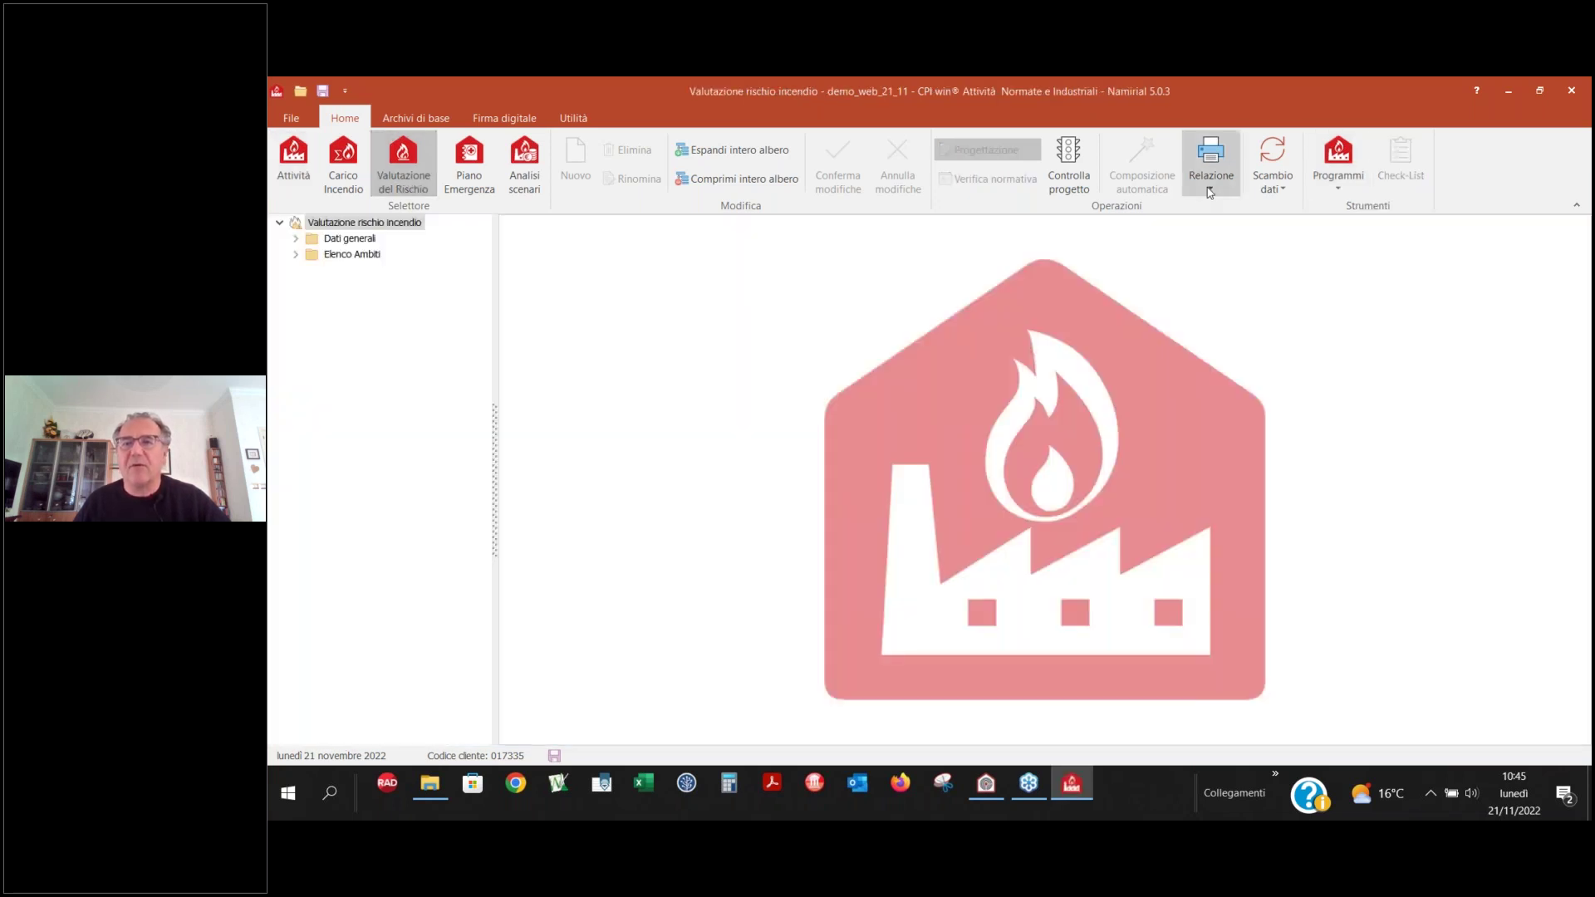
{"action": "left_click", "coordinate": [1334, 189]}
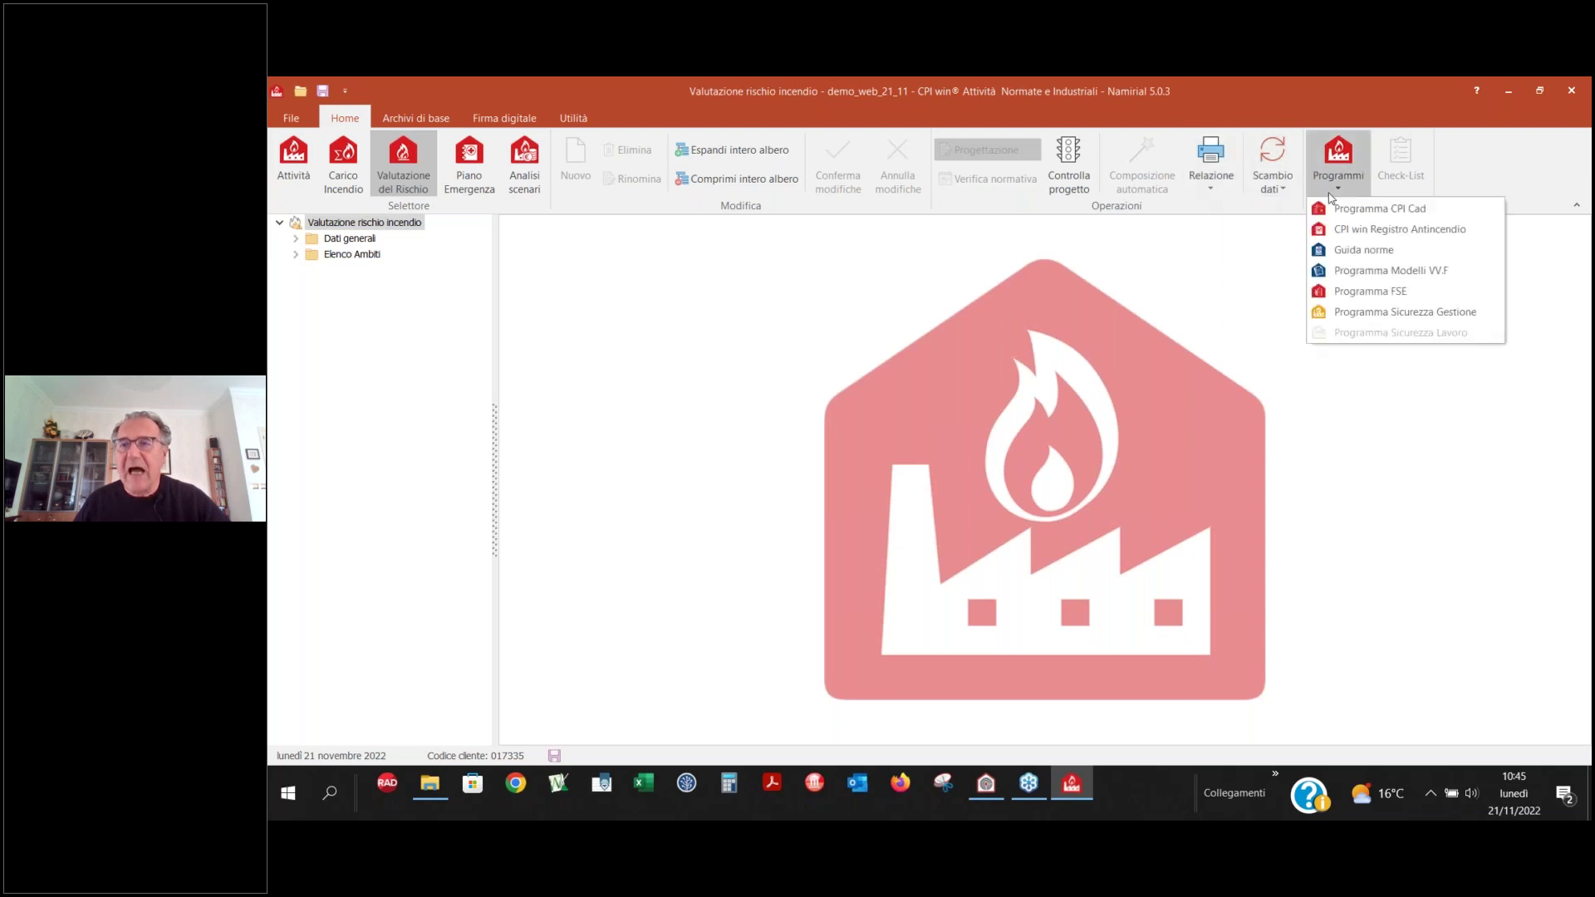
{"action": "left_click", "coordinate": [1271, 191]}
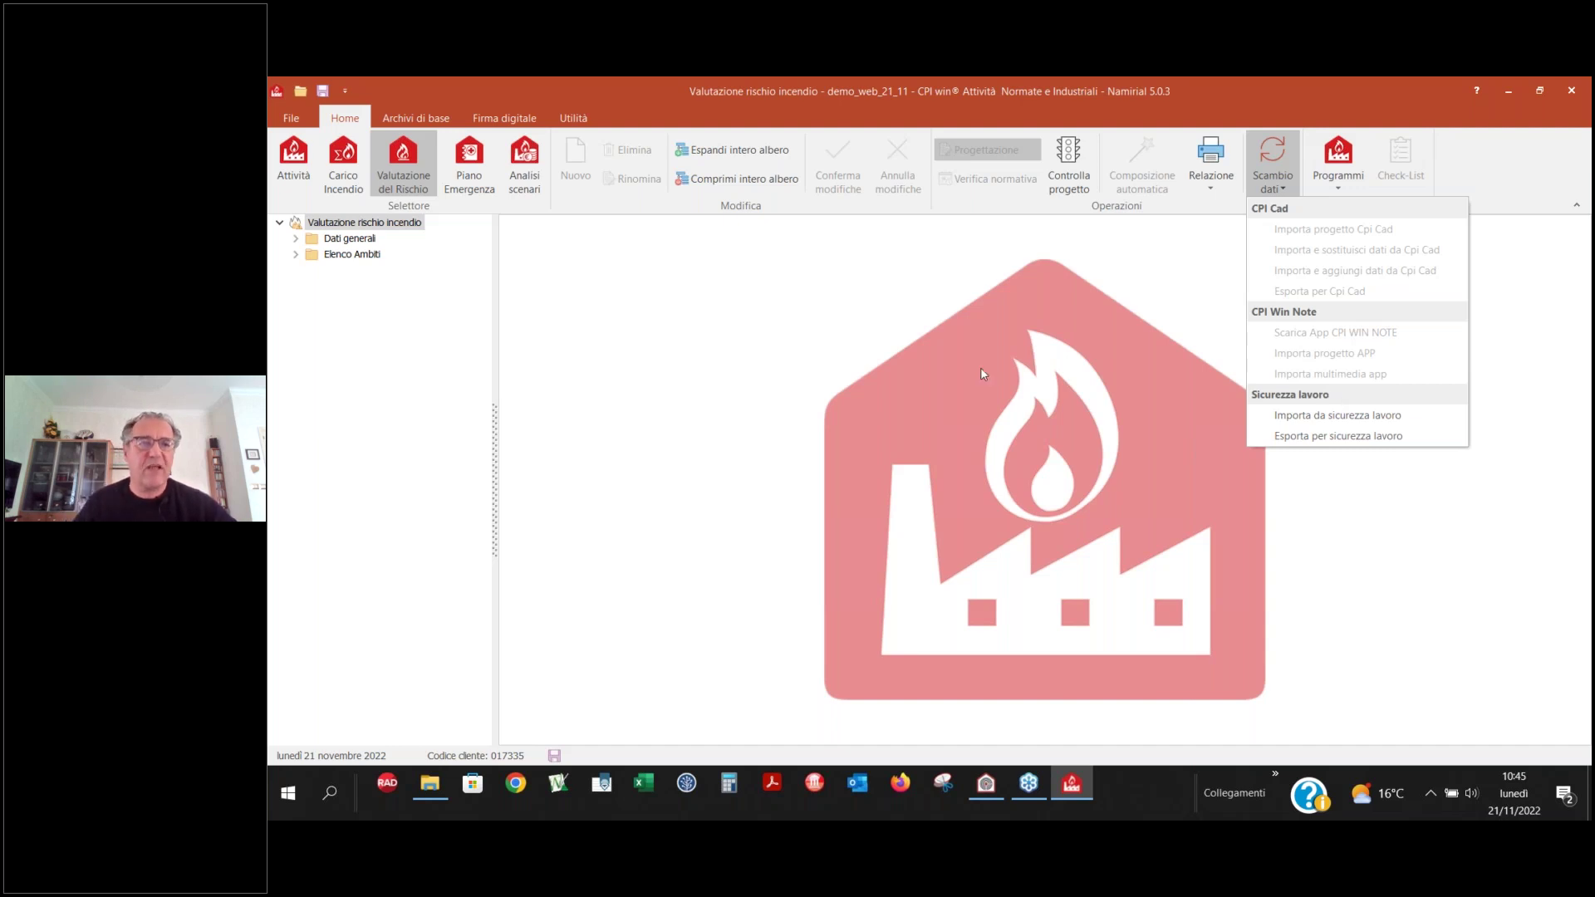
- Expand Att_D_Lgs_81 in the risk assessment's Elenco Ambiti to examine its Fattori moltiplicativi and Fattori di compensazione
{"action": "left_click", "coordinate": [296, 254]}
{"action": "left_click", "coordinate": [312, 270]}
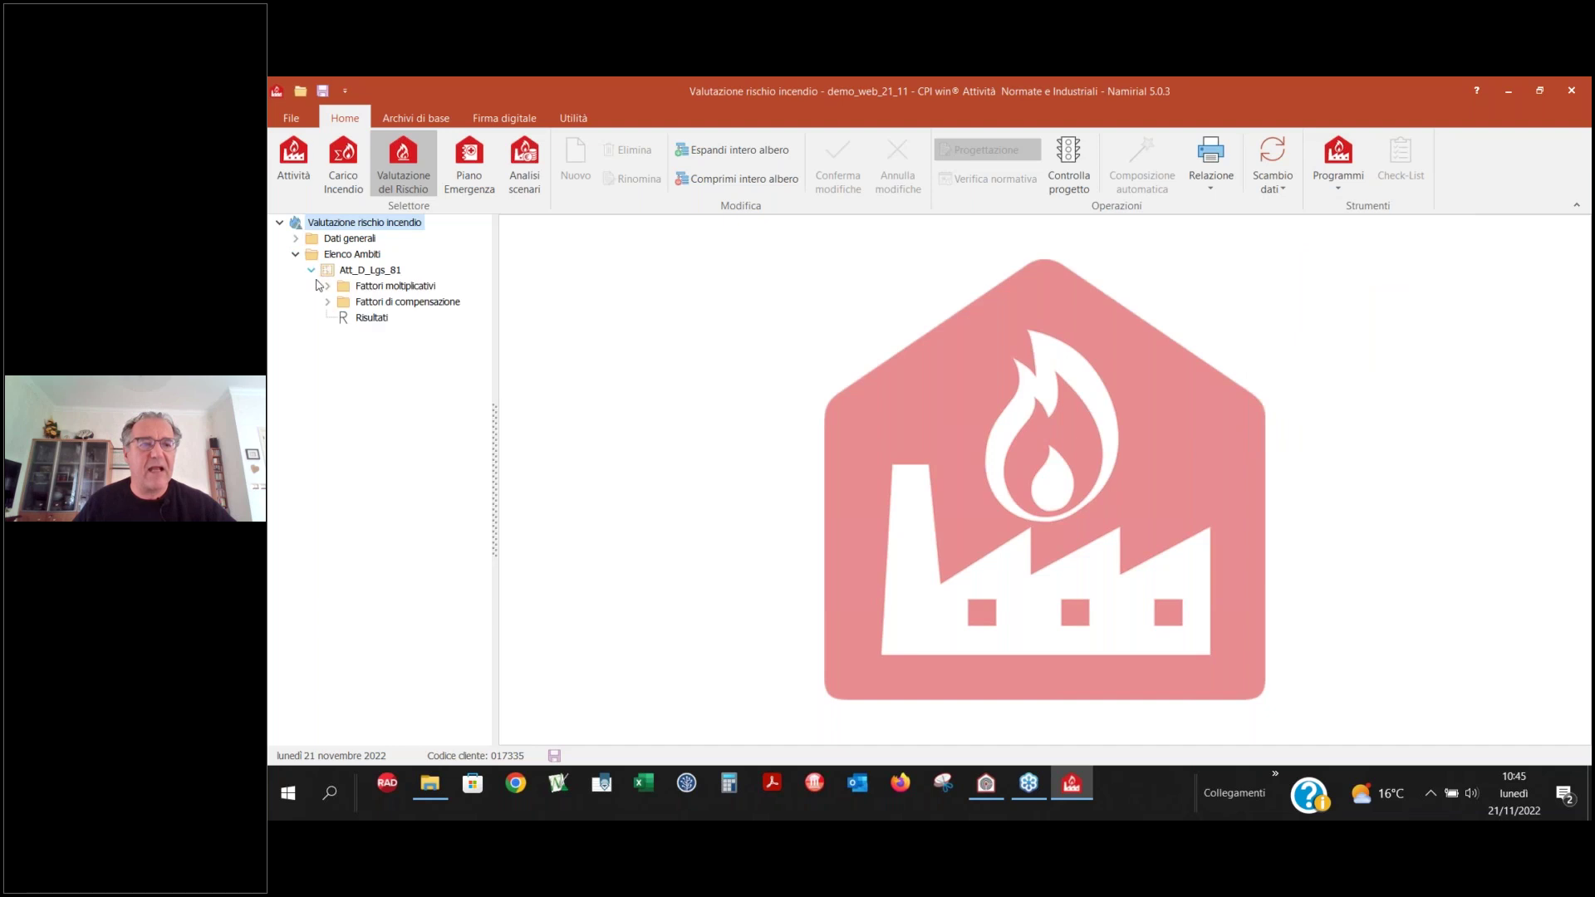
{"action": "left_click", "coordinate": [378, 287]}
{"action": "left_click", "coordinate": [327, 286]}
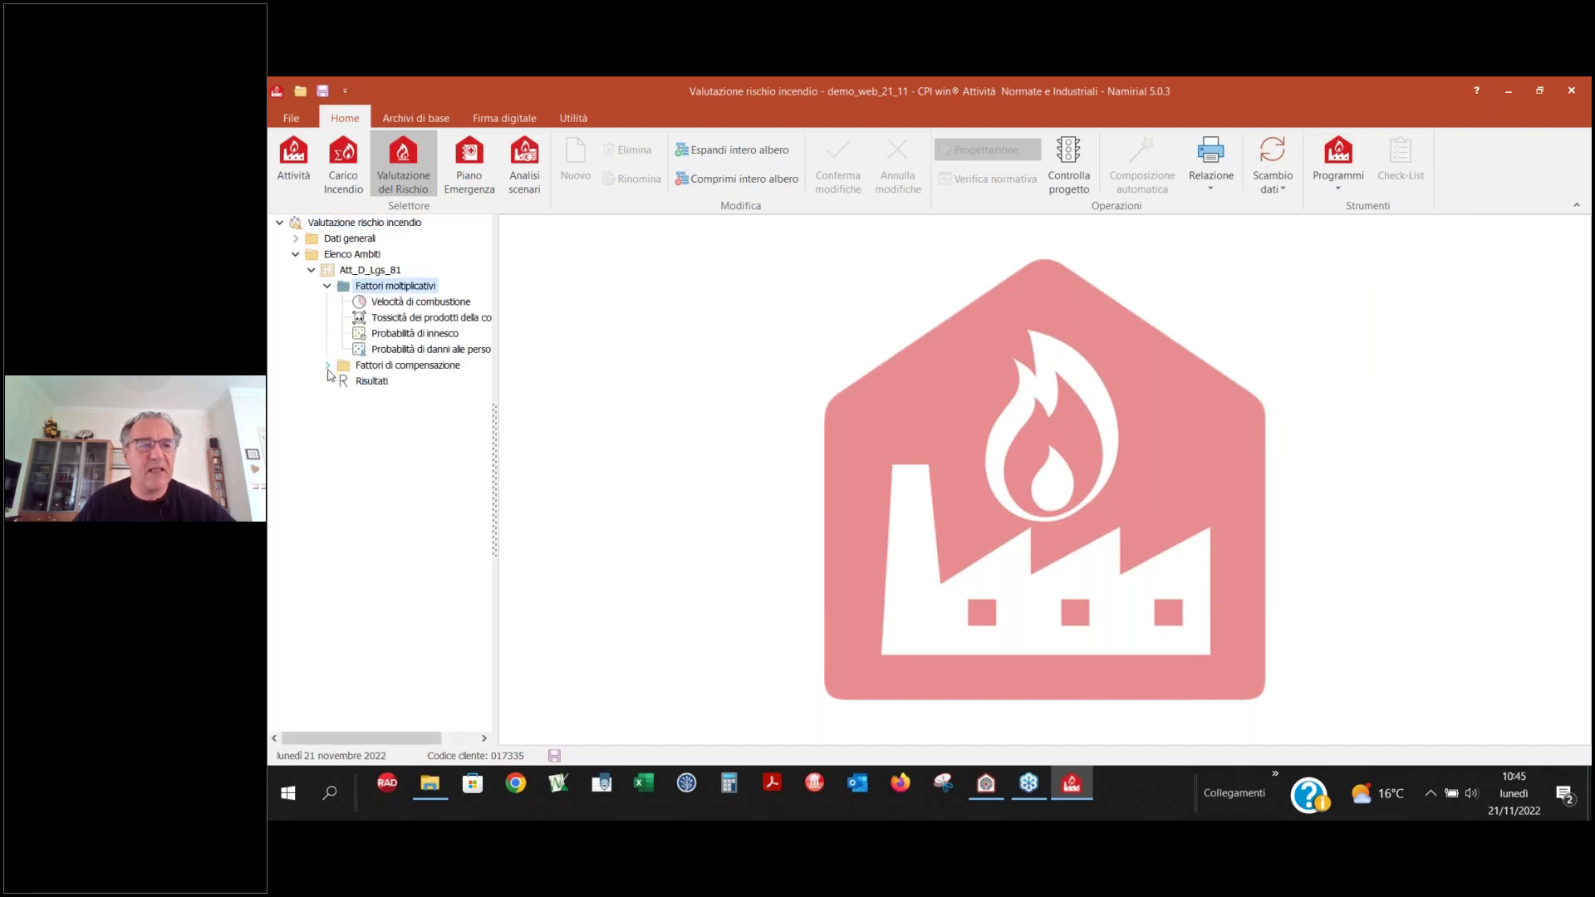
{"action": "left_click", "coordinate": [327, 366]}
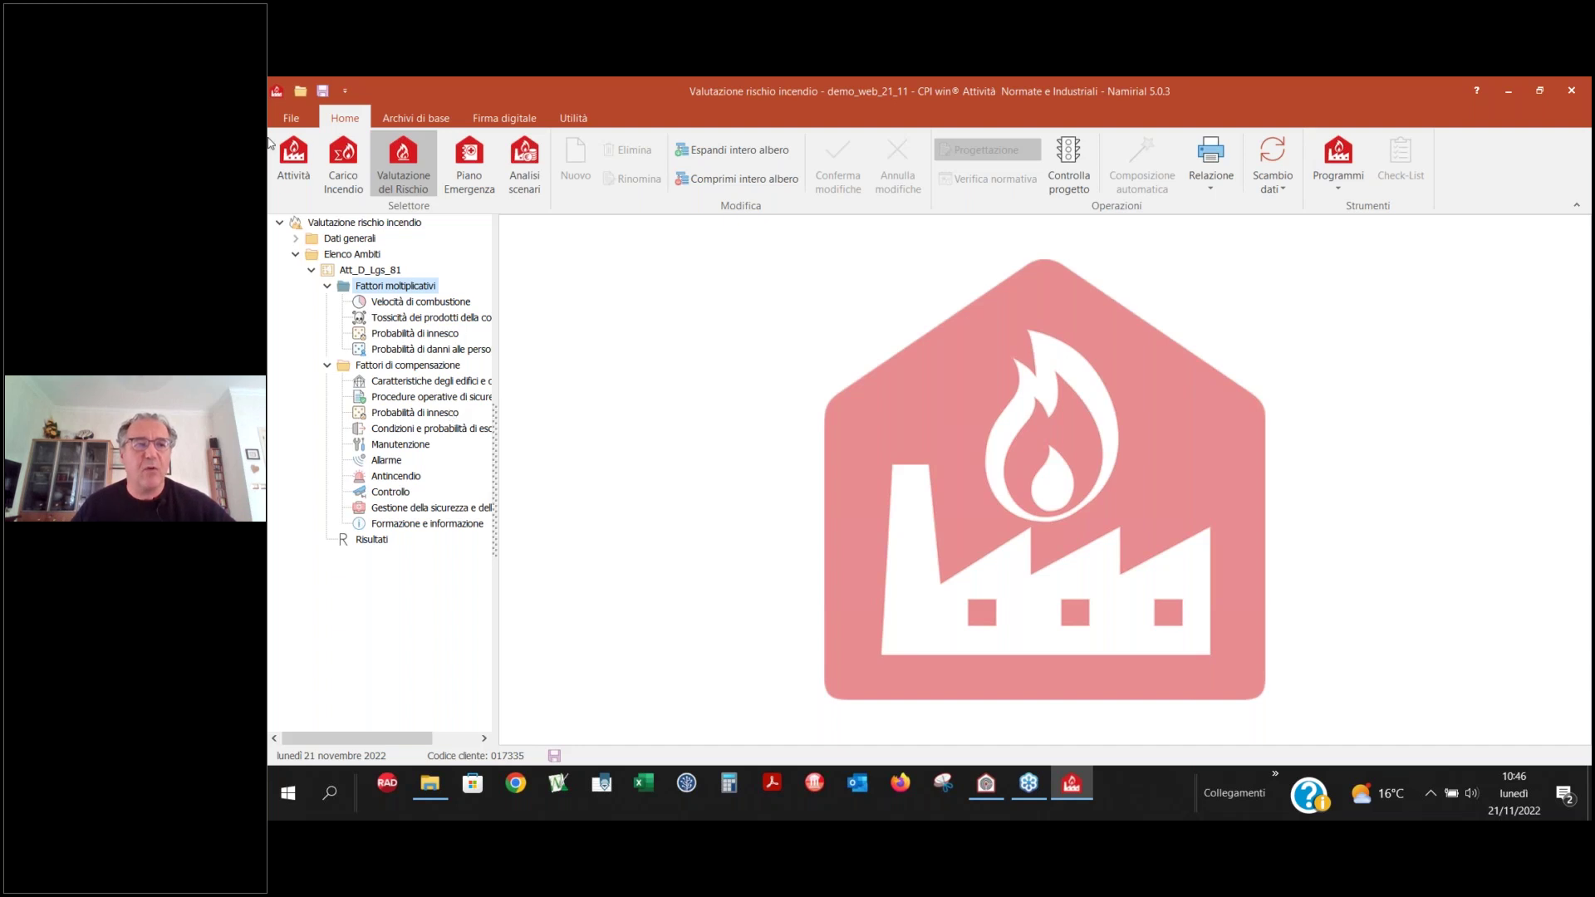
- Return to Attività, update the project messages and review the warnings for Att_D_Lgs_81
{"action": "left_click", "coordinate": [306, 156]}
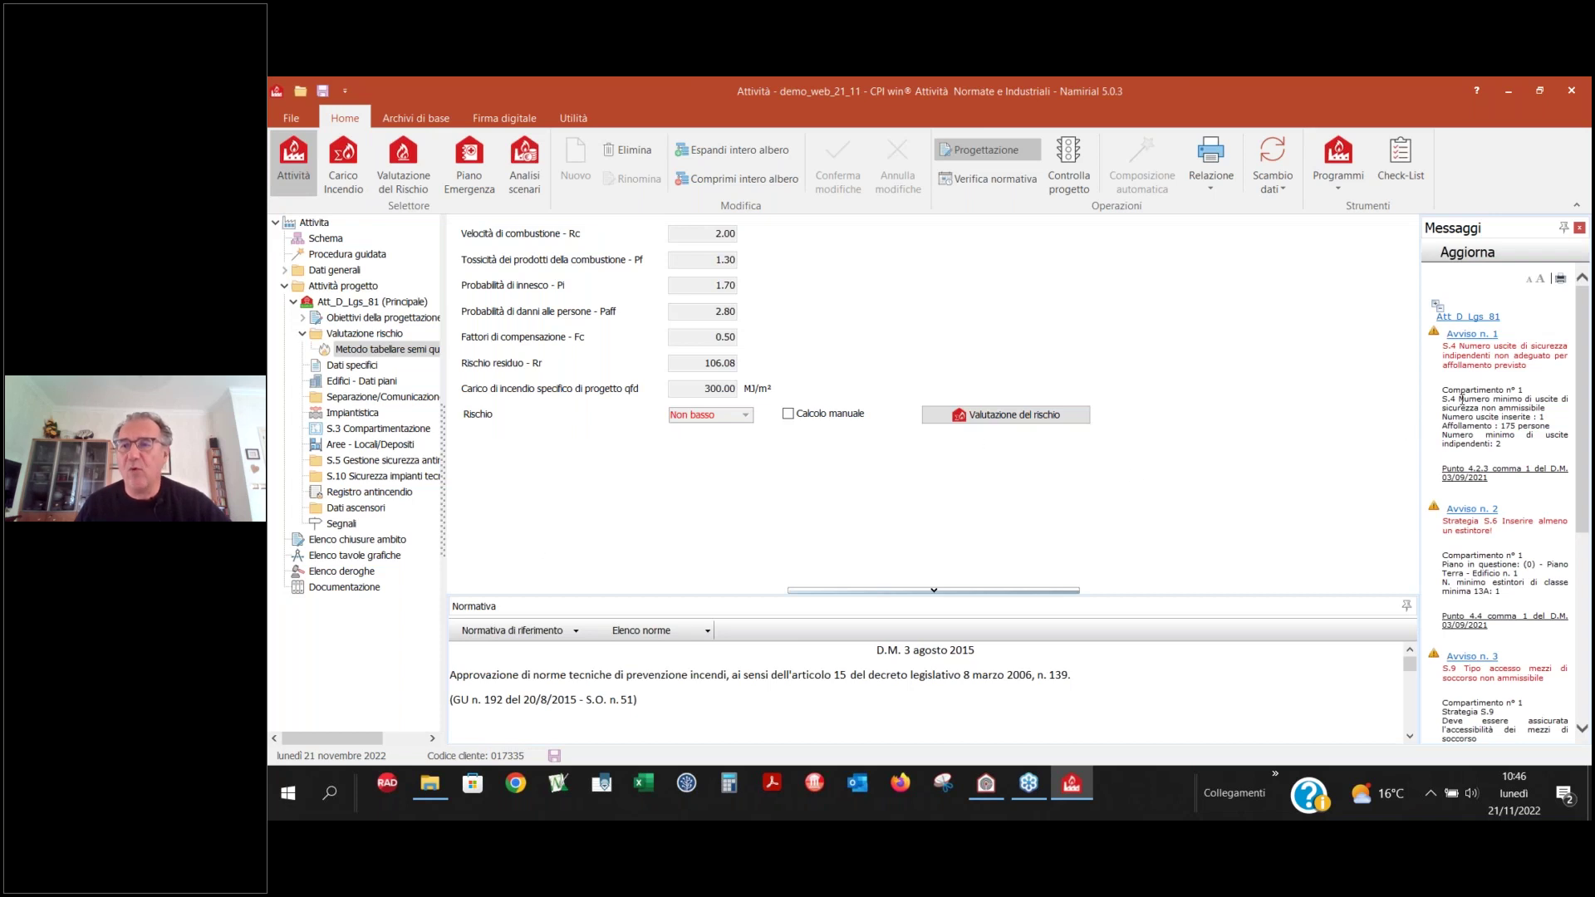
{"action": "scroll", "coordinate": [1468, 416], "scroll_direction": "down", "scroll_amount": 4}
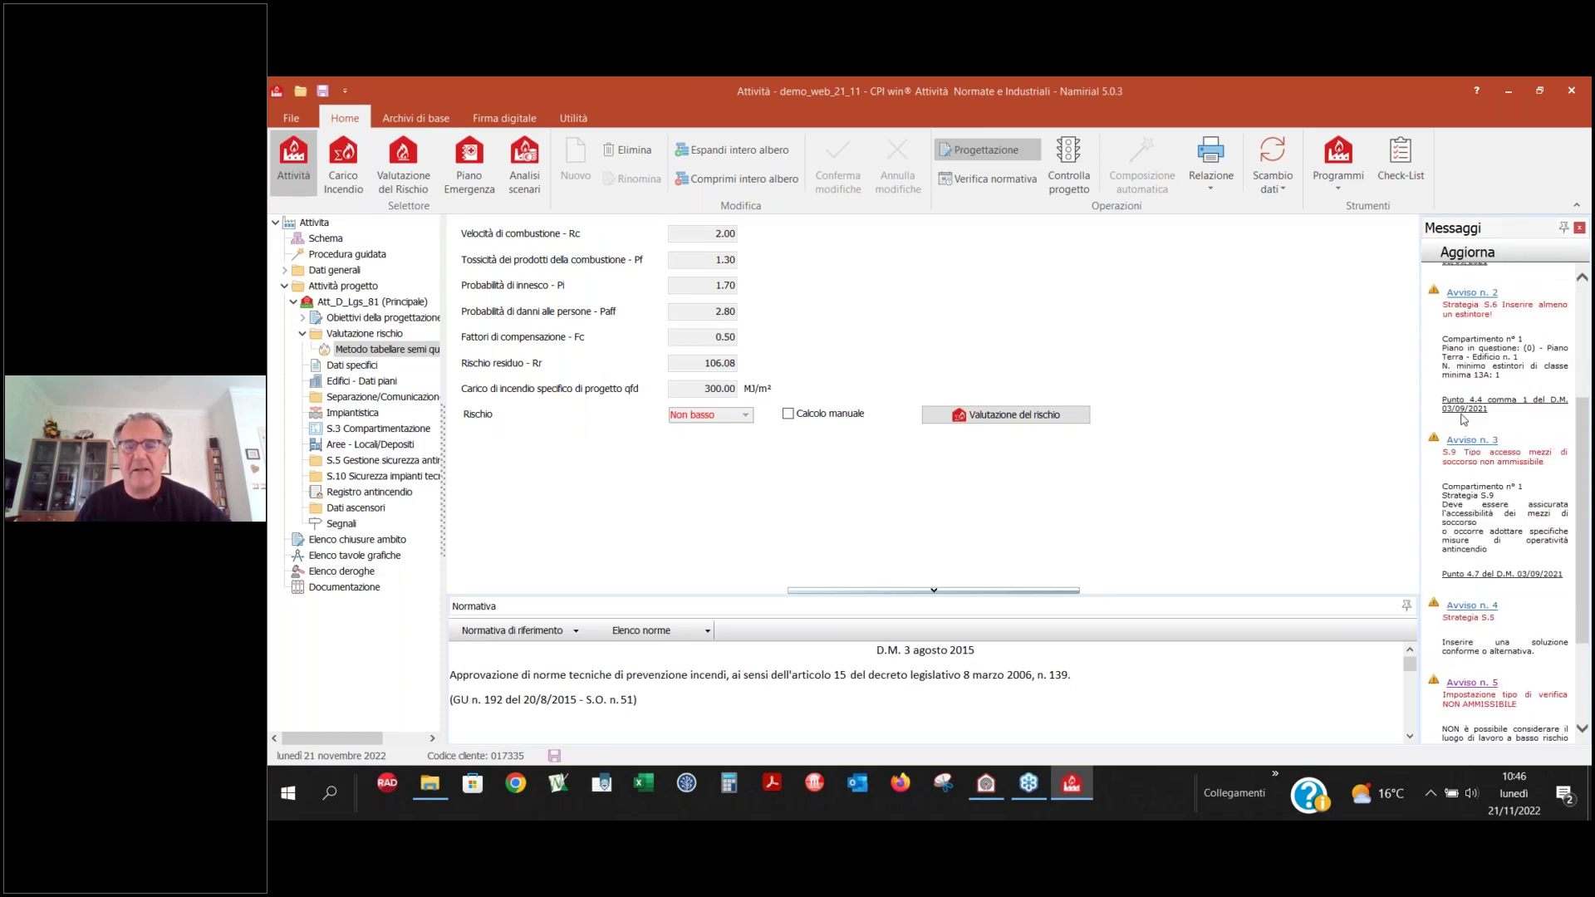
{"action": "scroll", "coordinate": [1464, 419], "scroll_direction": "down", "scroll_amount": 2}
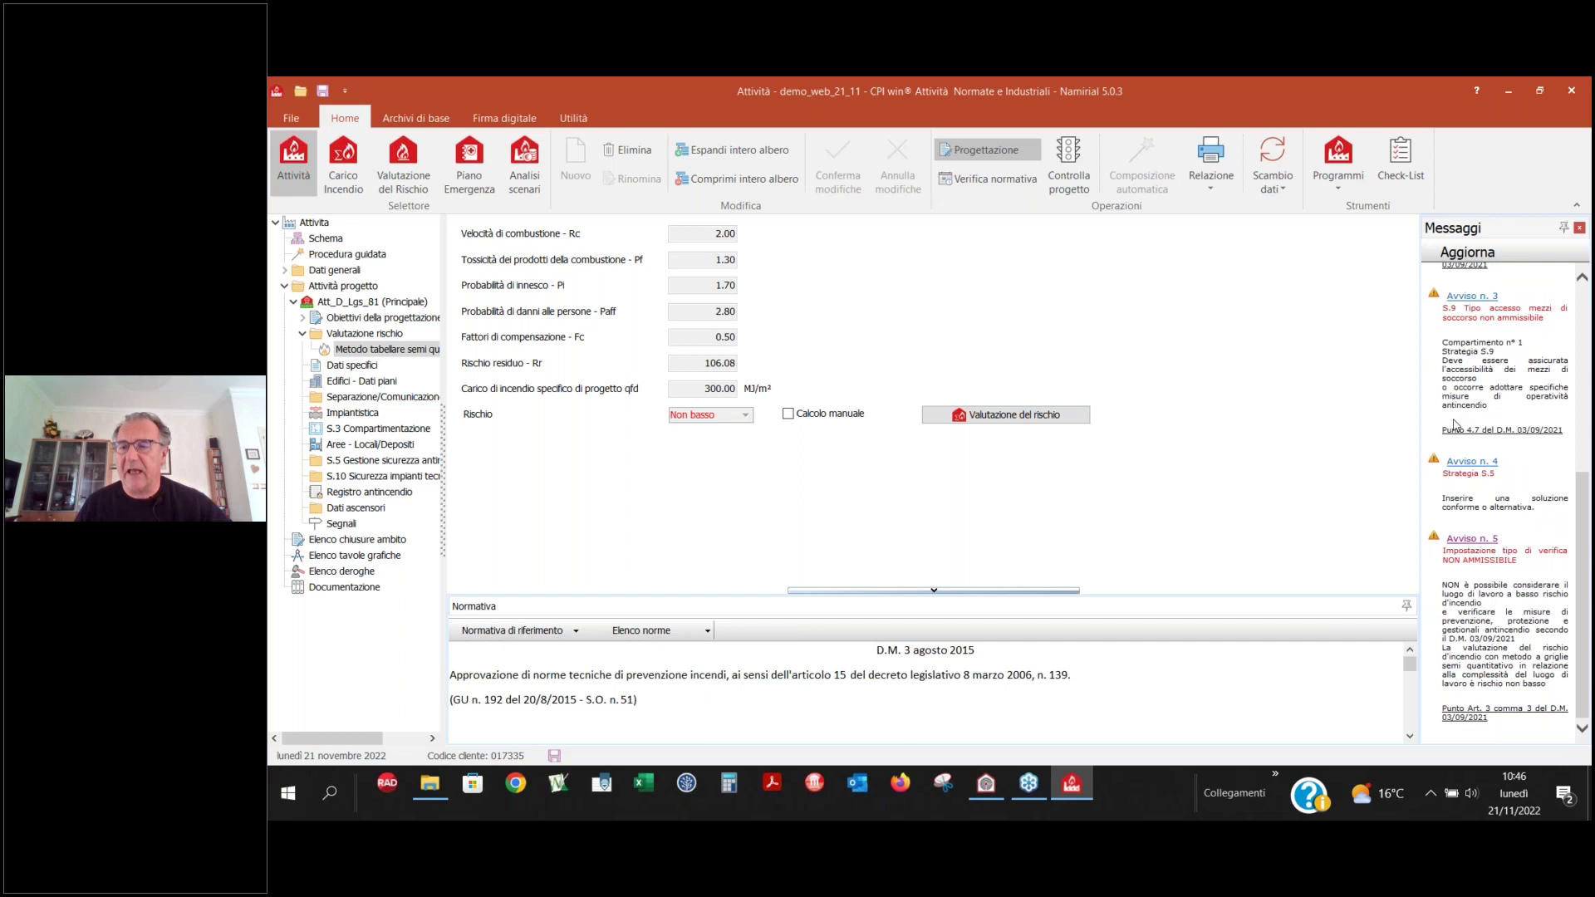
{"action": "scroll", "coordinate": [1485, 389], "scroll_direction": "up", "scroll_amount": 4}
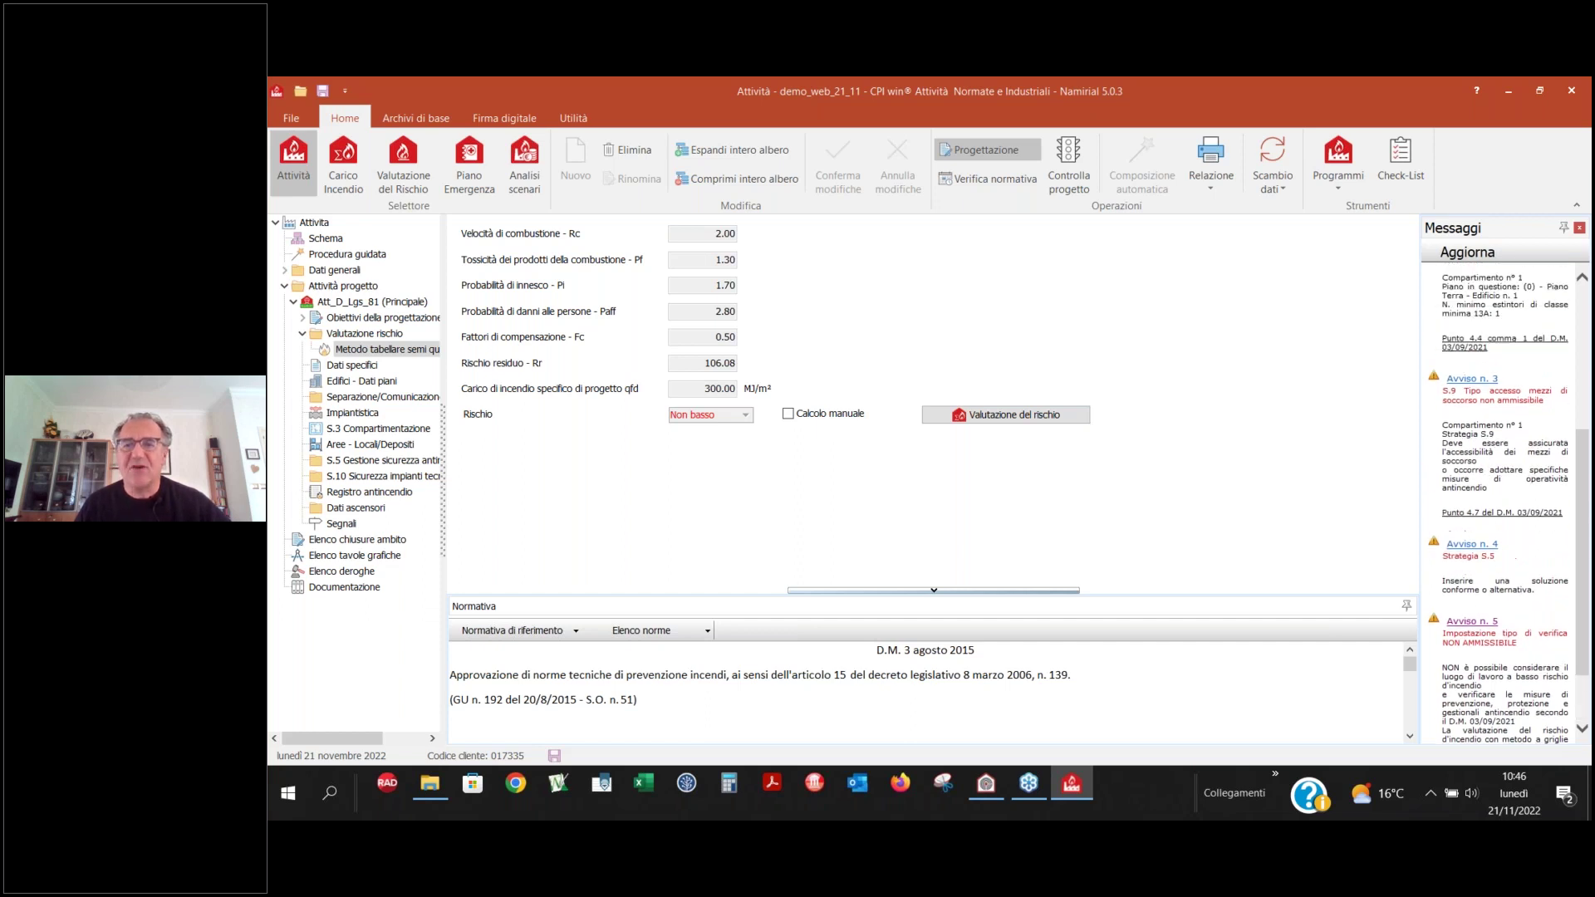
{"action": "left_click", "coordinate": [1469, 253]}
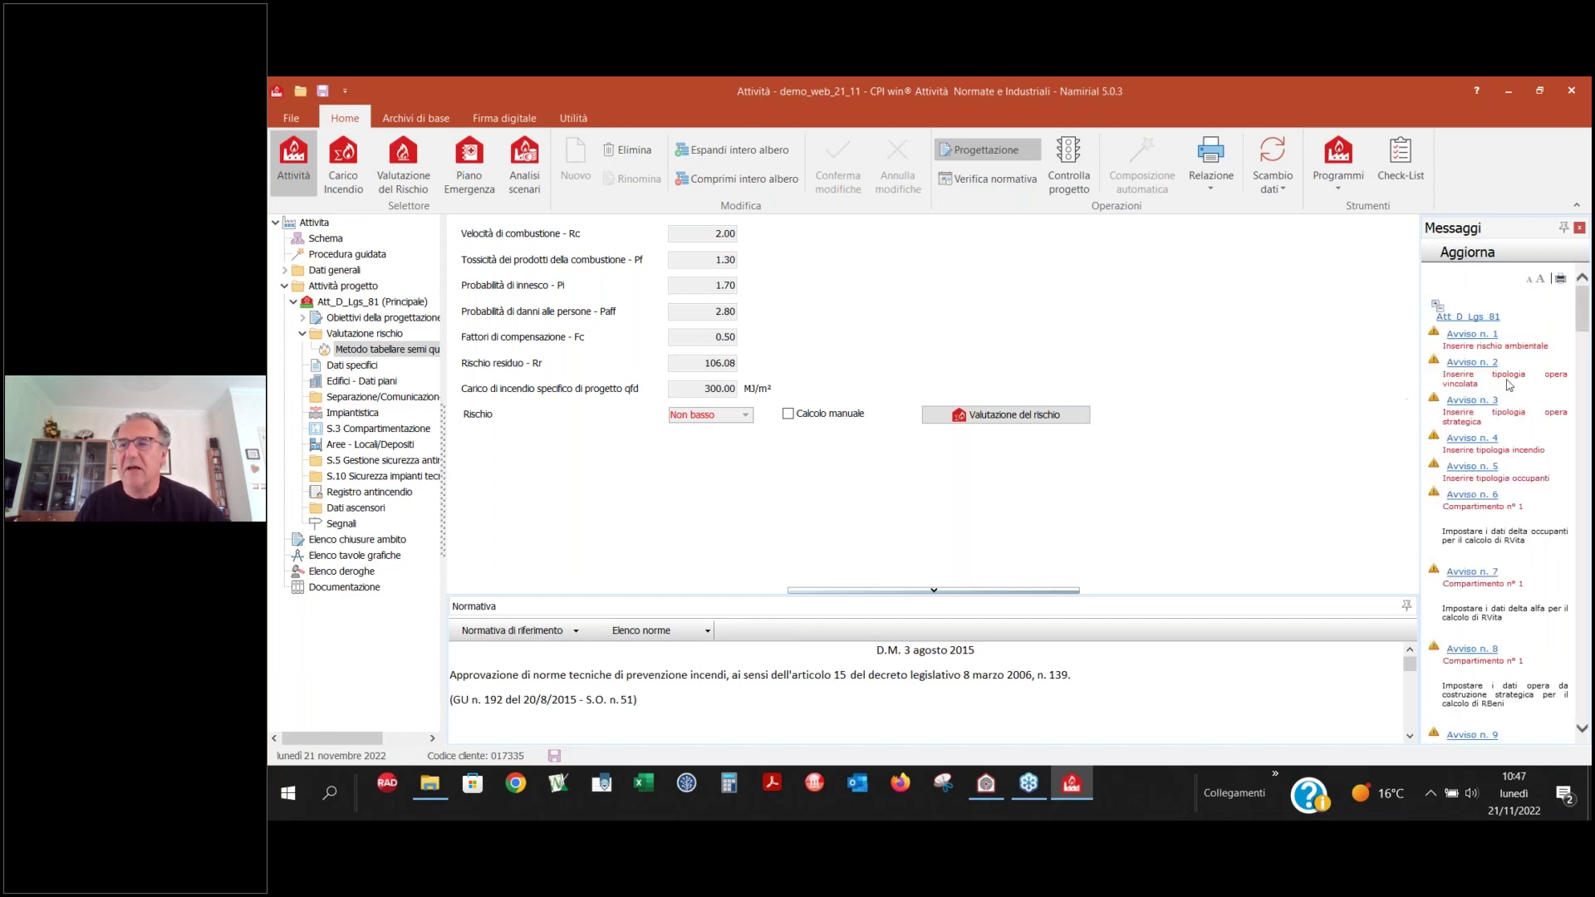
{"action": "scroll", "coordinate": [1518, 378], "scroll_direction": "down", "scroll_amount": 2}
{"action": "scroll", "coordinate": [1518, 378], "scroll_direction": "up", "scroll_amount": 2}
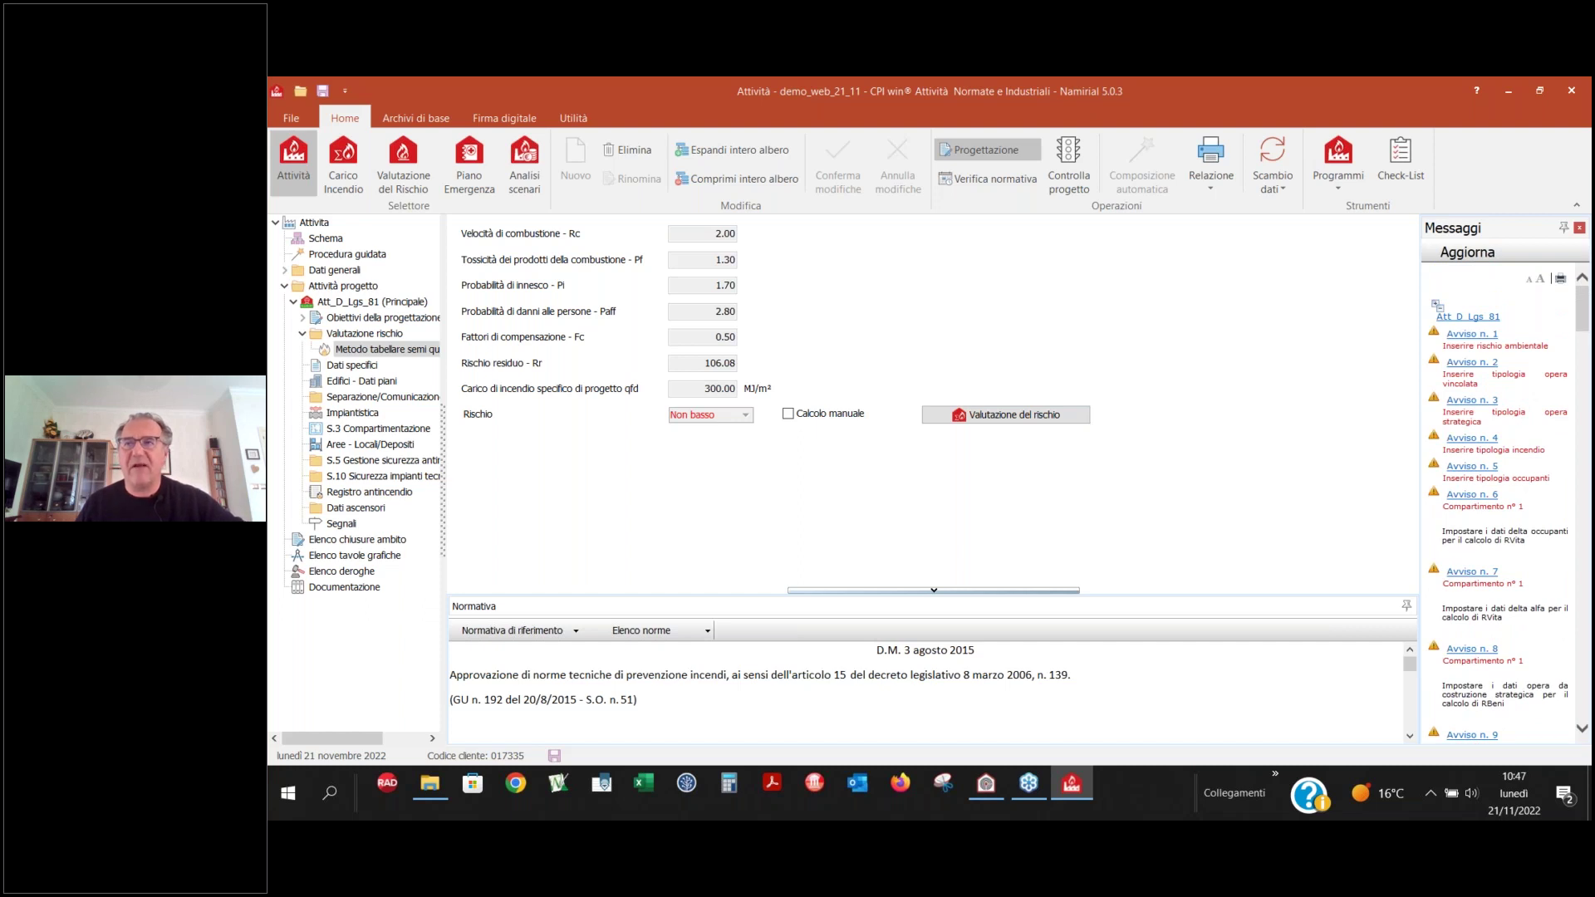
{"action": "scroll", "coordinate": [1524, 376], "scroll_direction": "down", "scroll_amount": 10}
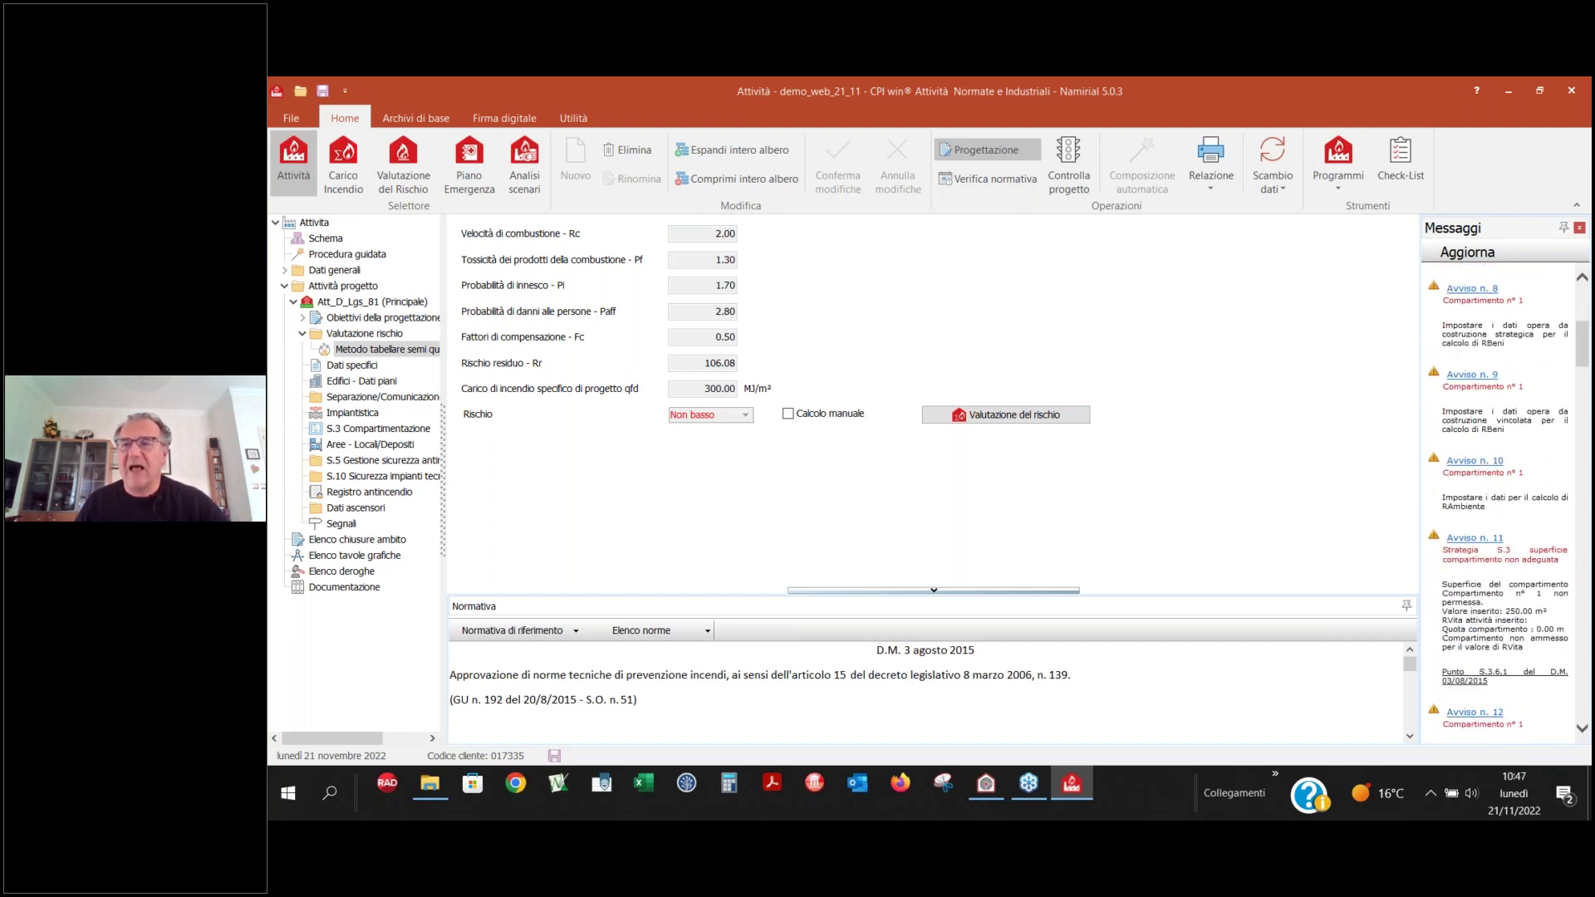
{"action": "scroll", "coordinate": [1509, 502], "scroll_direction": "up", "scroll_amount": 1}
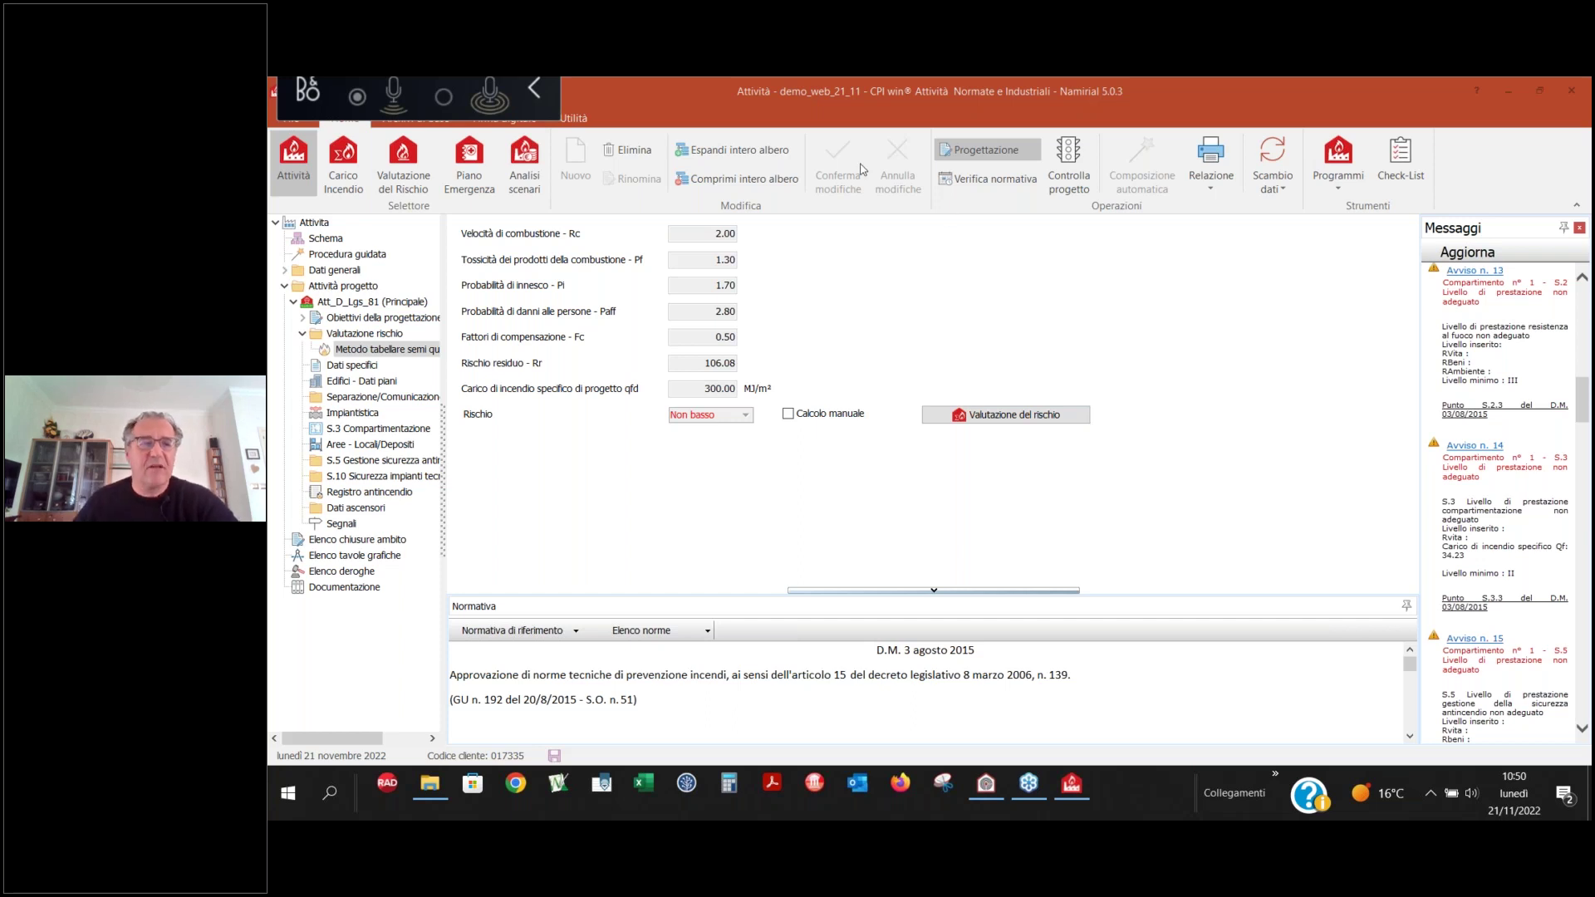
- Examine the activity types available for manual insertion in Attività progetto without adding any, and show the Luogo Lavoro D.lgs 81 data of Att_D_Lgs_81
{"action": "left_click", "coordinate": [368, 285]}
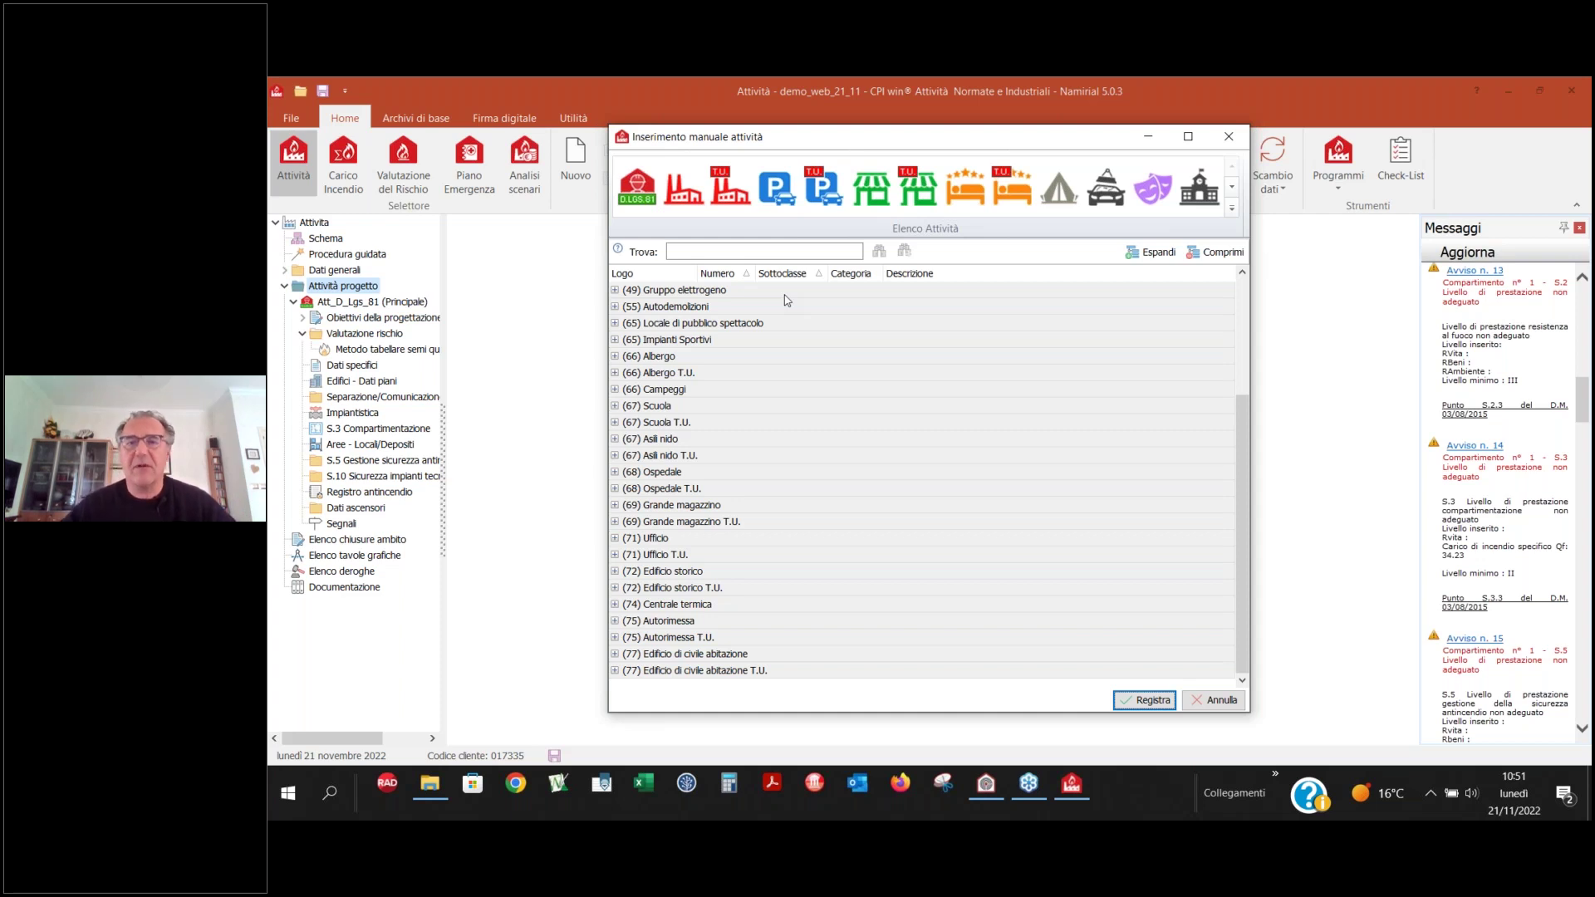
{"action": "left_click", "coordinate": [1228, 146]}
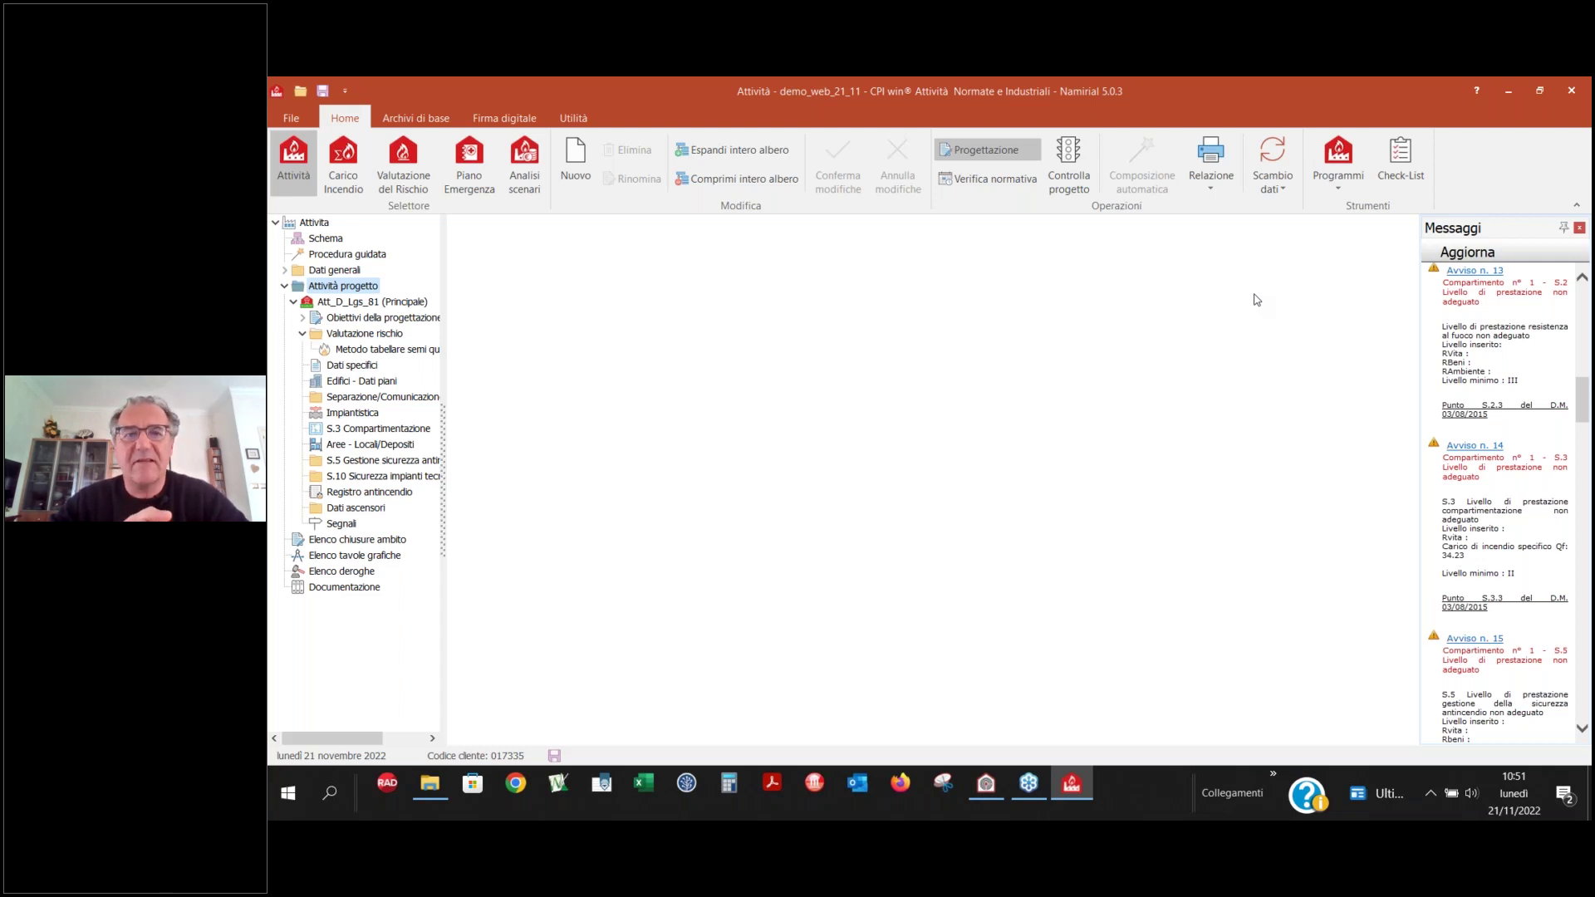
{"action": "left_click", "coordinate": [400, 304]}
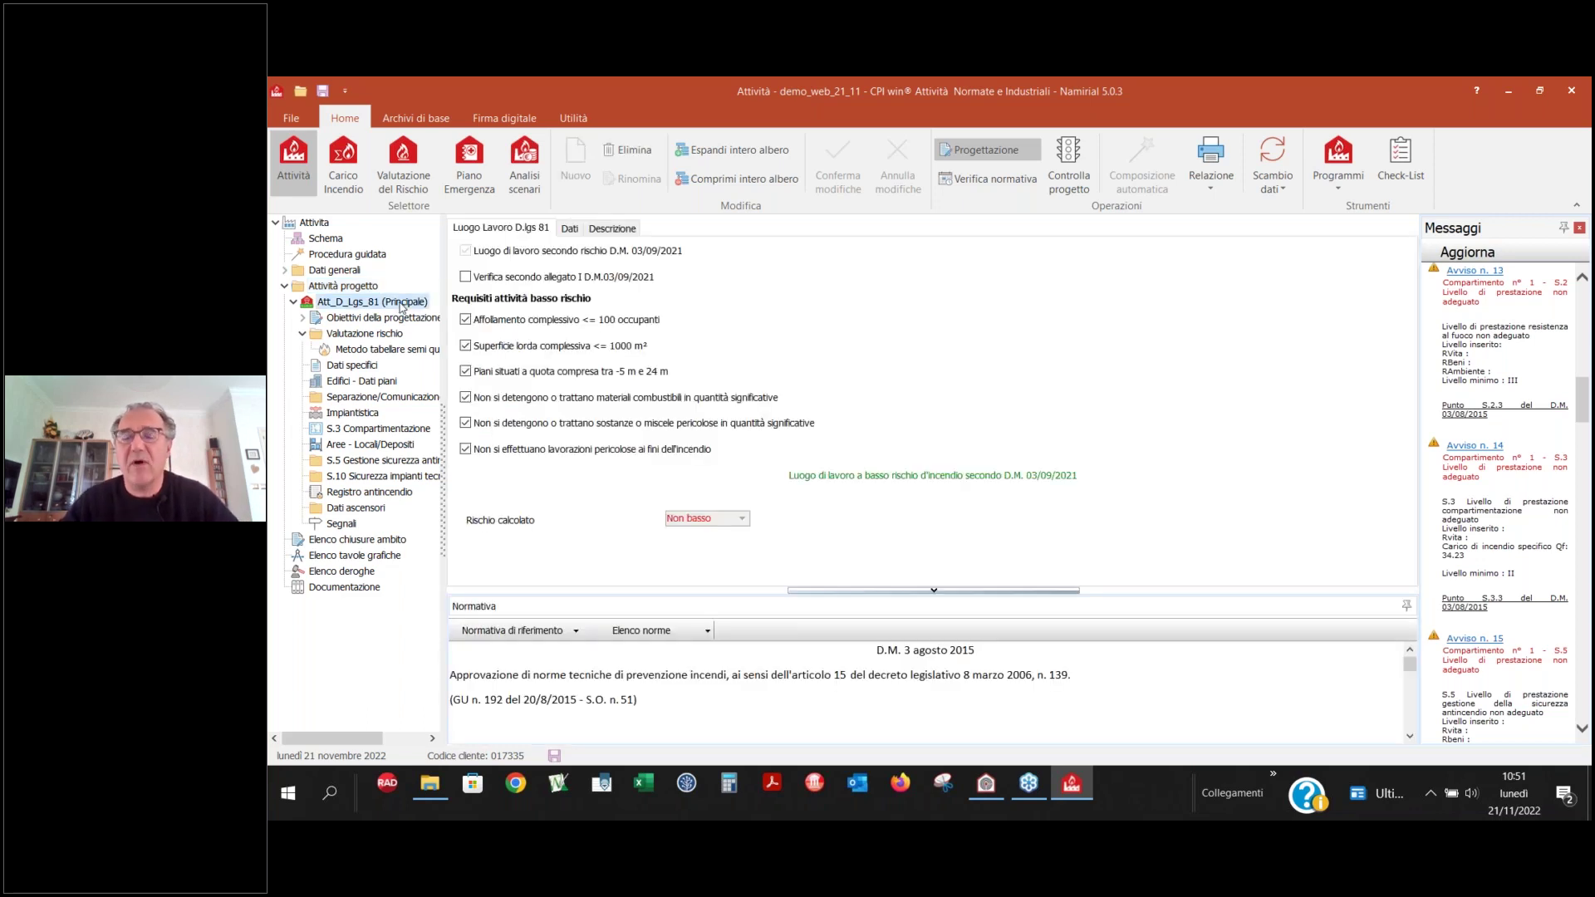